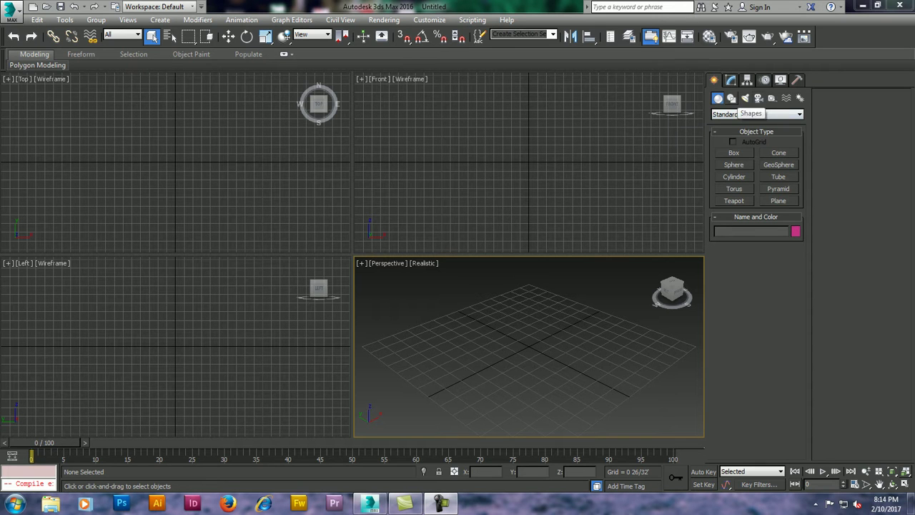
Step: Draw the wine glass half-profile as a four-point Line spline down the Front viewport
{"action": "left_click", "coordinate": [731, 98]}
{"action": "left_click", "coordinate": [734, 161]}
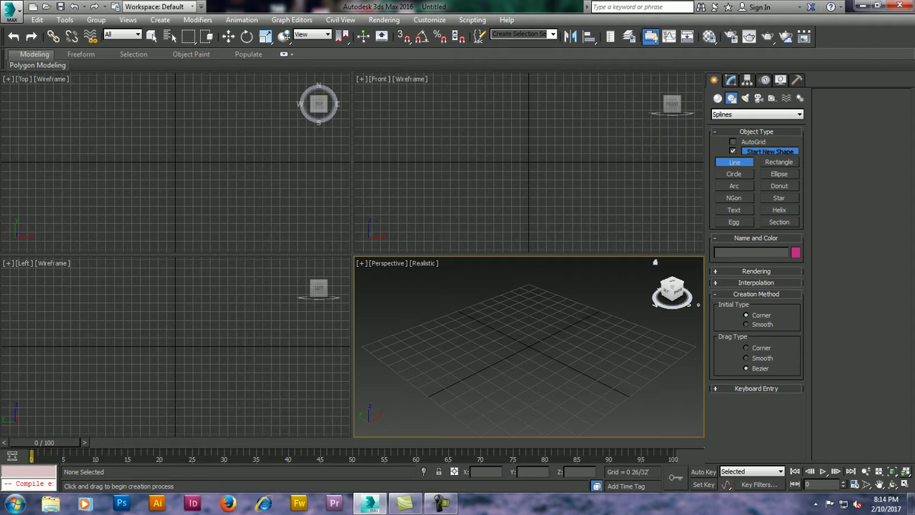
{"action": "left_click", "coordinate": [567, 91]}
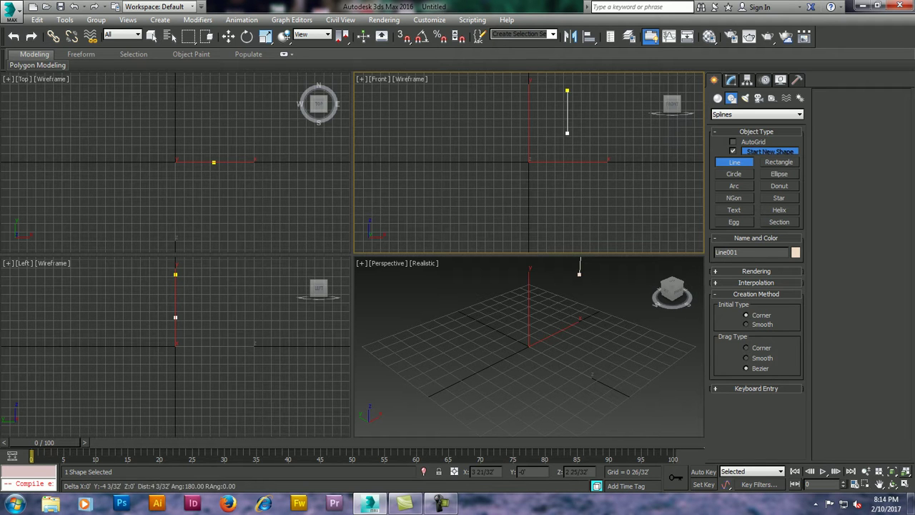
{"action": "left_click", "coordinate": [567, 139]}
{"action": "left_click", "coordinate": [542, 154]}
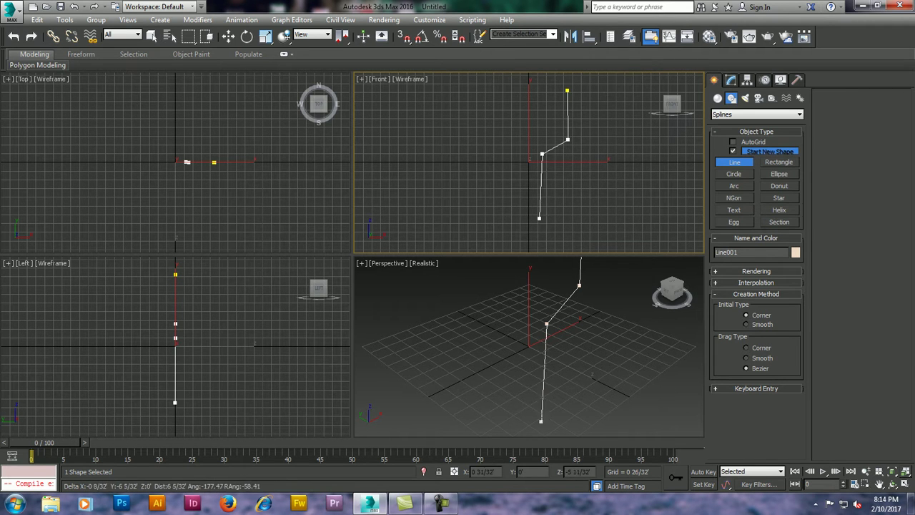
{"action": "left_click", "coordinate": [540, 220]}
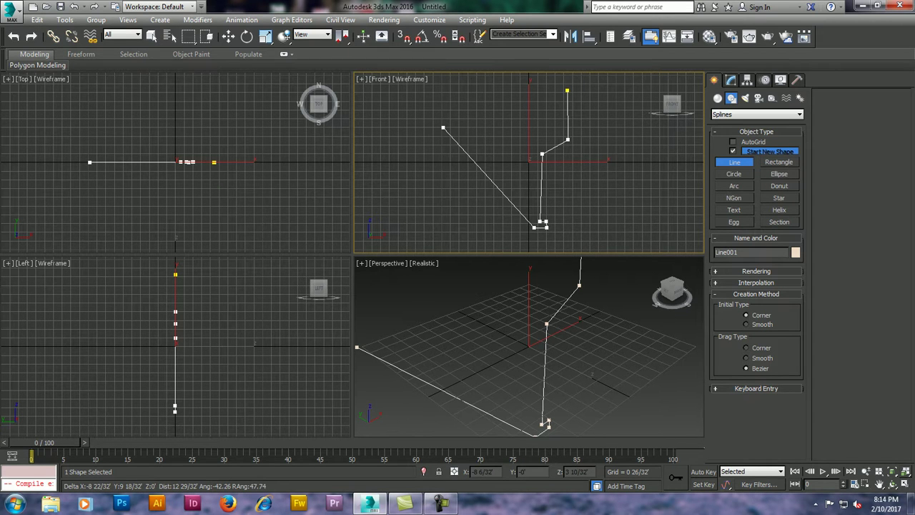
{"action": "right_click", "coordinate": [443, 128]}
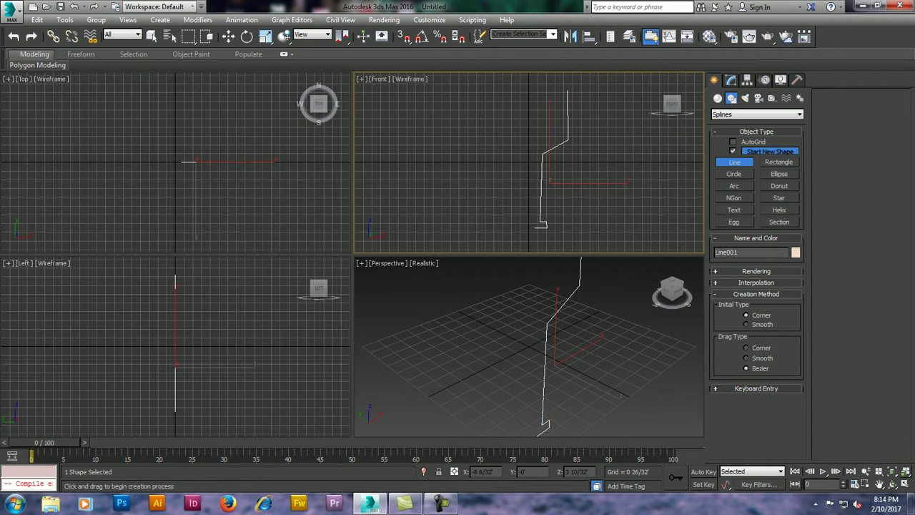
Step: Maximize the Front view, centre the profile and select Line001
{"action": "scroll", "coordinate": [589, 158], "scroll_direction": "up", "scroll_amount": 1}
{"action": "scroll", "coordinate": [589, 157], "scroll_direction": "up", "scroll_amount": 1}
{"action": "middle_click_drag", "start_coordinate": [589, 157], "coordinate": [587, 157]}
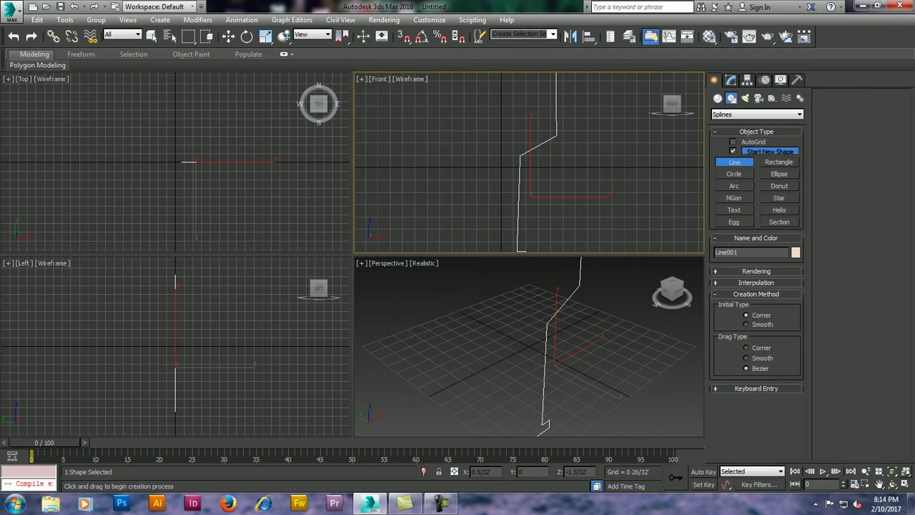
{"action": "key", "text": "q"}
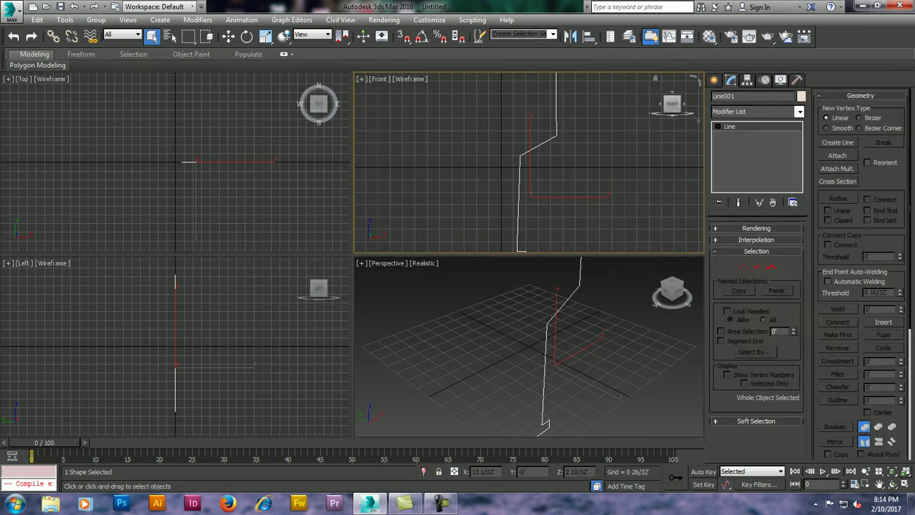
{"action": "key", "text": "ctrl+d"}
{"action": "key", "text": "alt+w"}
{"action": "scroll", "coordinate": [449, 234], "scroll_direction": "down", "scroll_amount": 2}
{"action": "middle_click_drag", "start_coordinate": [449, 233], "coordinate": [507, 228]}
{"action": "left_click_drag", "start_coordinate": [443, 200], "coordinate": [525, 279]}
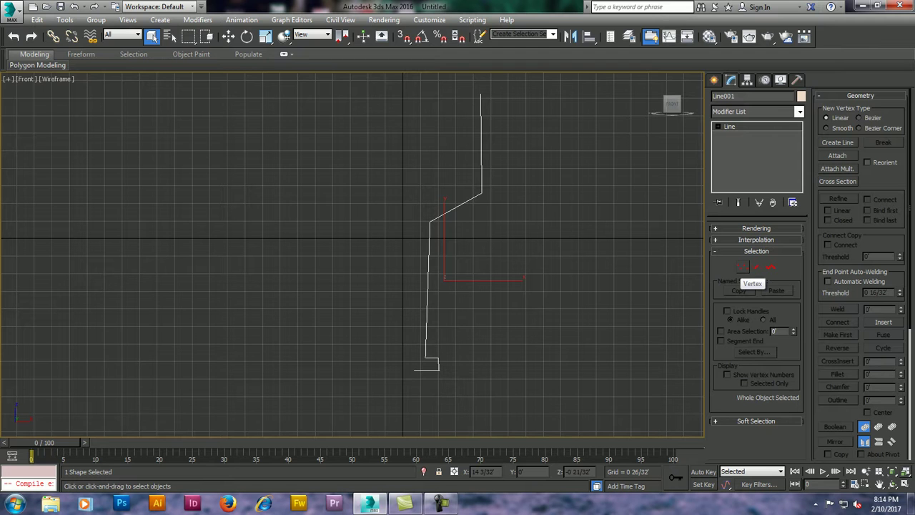
Step: Nudge Line001's bowl-to-stem vertex slightly left to straighten the stem
{"action": "left_click", "coordinate": [743, 266]}
{"action": "left_click_drag", "start_coordinate": [379, 201], "coordinate": [470, 259]}
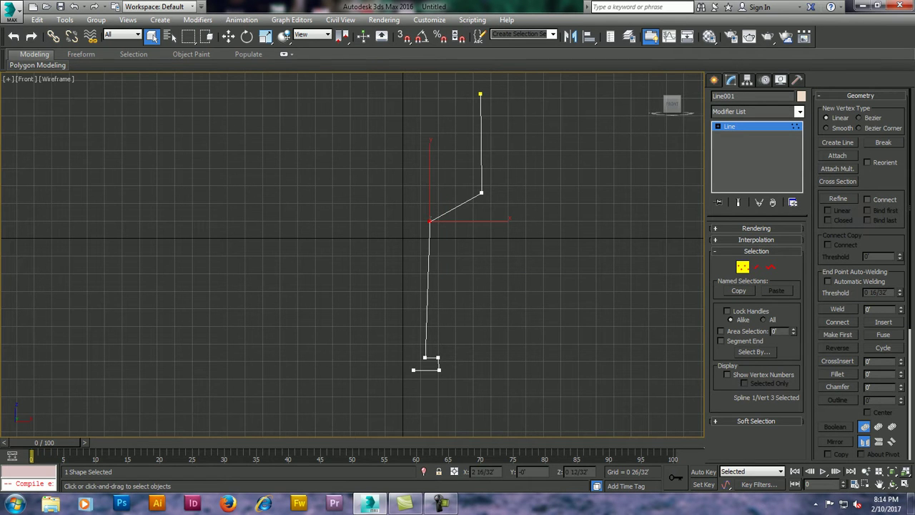
{"action": "key", "text": "w"}
{"action": "left_click_drag", "start_coordinate": [429, 222], "coordinate": [424, 222]}
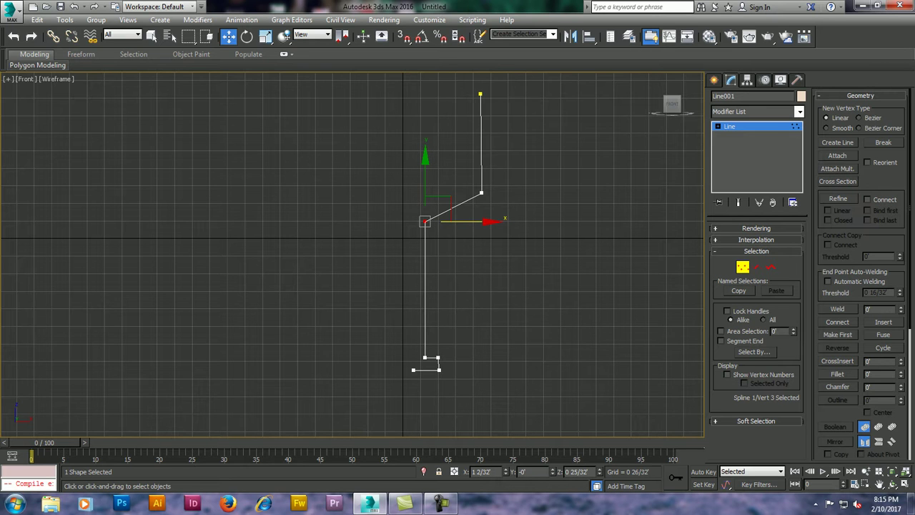
{"action": "left_click", "coordinate": [758, 112]}
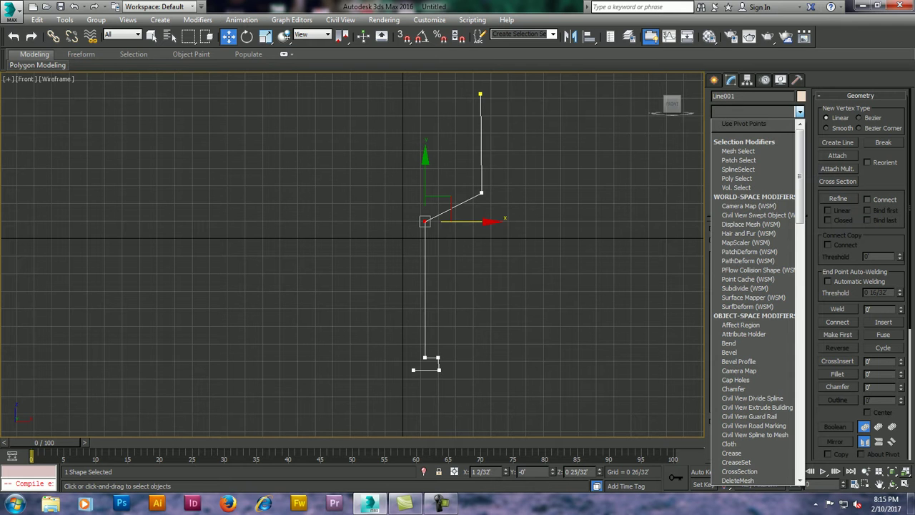
Step: Apply a Lathe modifier to Line001, then restore the four-viewport layout zoomed out
{"action": "key", "text": "l"}
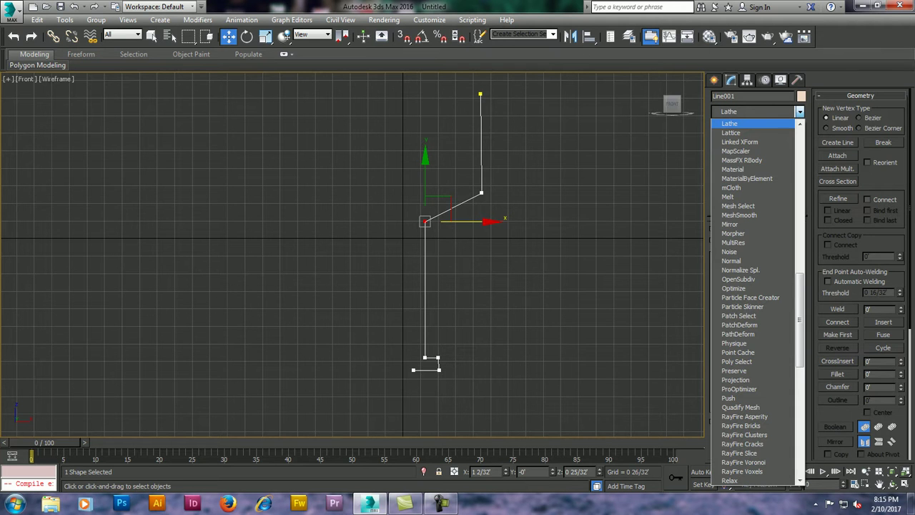
{"action": "key", "text": "Return"}
{"action": "key", "text": "alt+w"}
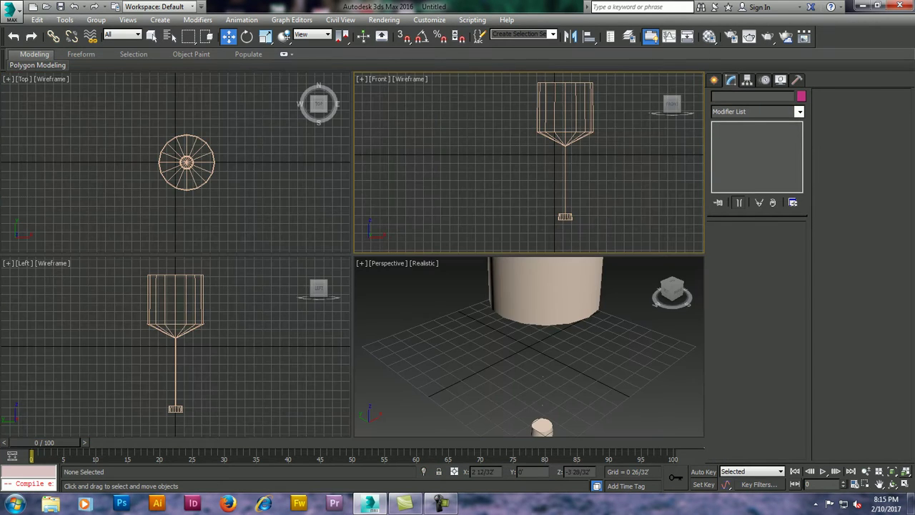
{"action": "scroll", "coordinate": [543, 336], "scroll_direction": "down", "scroll_amount": 3}
{"action": "scroll", "coordinate": [543, 336], "scroll_direction": "down", "scroll_amount": 1}
{"action": "scroll", "coordinate": [543, 336], "scroll_direction": "down", "scroll_amount": 2}
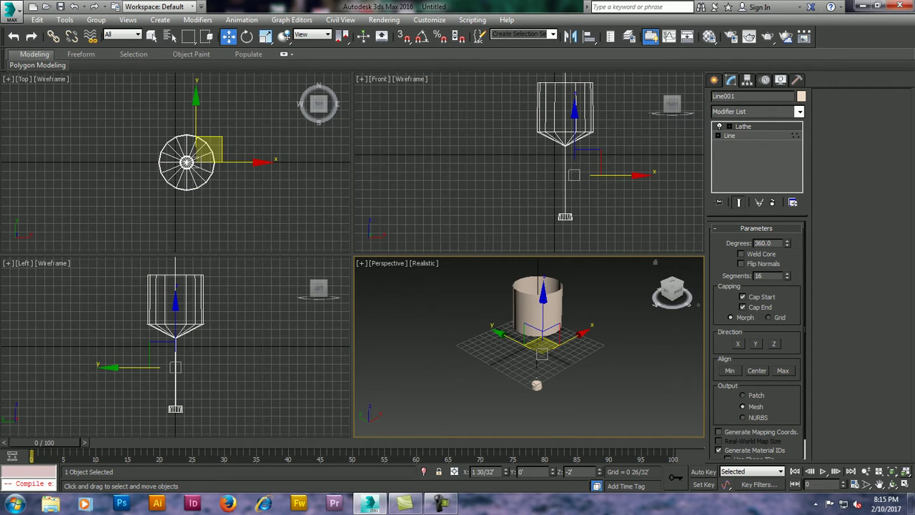
Step: Move the Lathe Axis sub-object along X until the revolved shape forms a wide-cupped goblet
{"action": "left_click", "coordinate": [728, 126]}
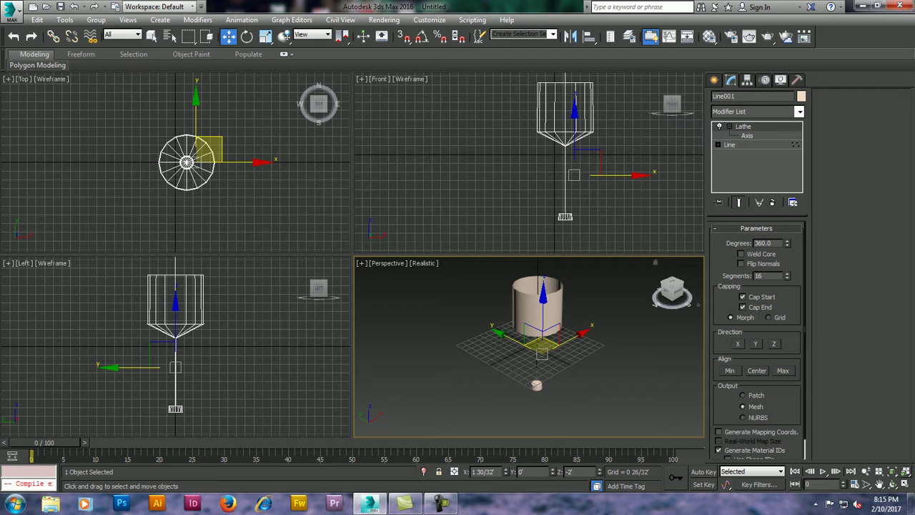
{"action": "left_click", "coordinate": [747, 135]}
{"action": "left_click_drag", "start_coordinate": [537, 311], "coordinate": [536, 312]}
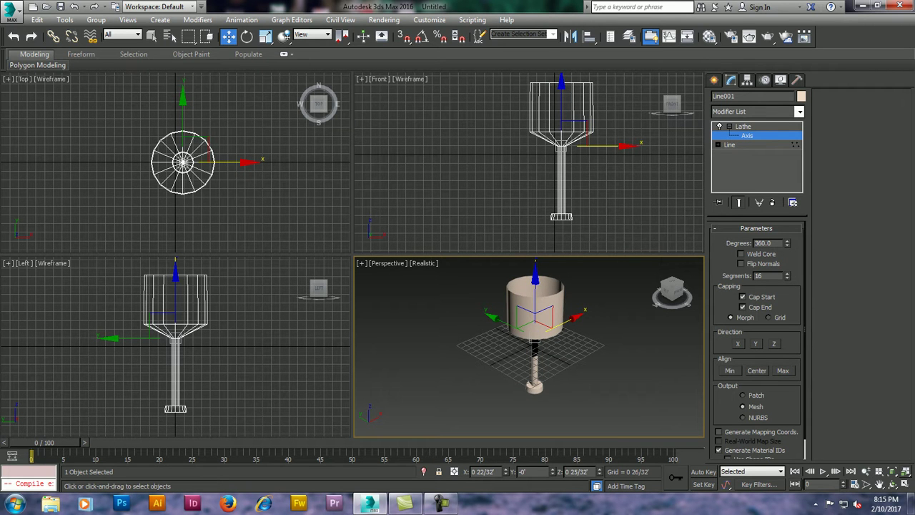
{"action": "right_click", "coordinate": [272, 379]}
{"action": "left_click_drag", "start_coordinate": [179, 336], "coordinate": [112, 336]}
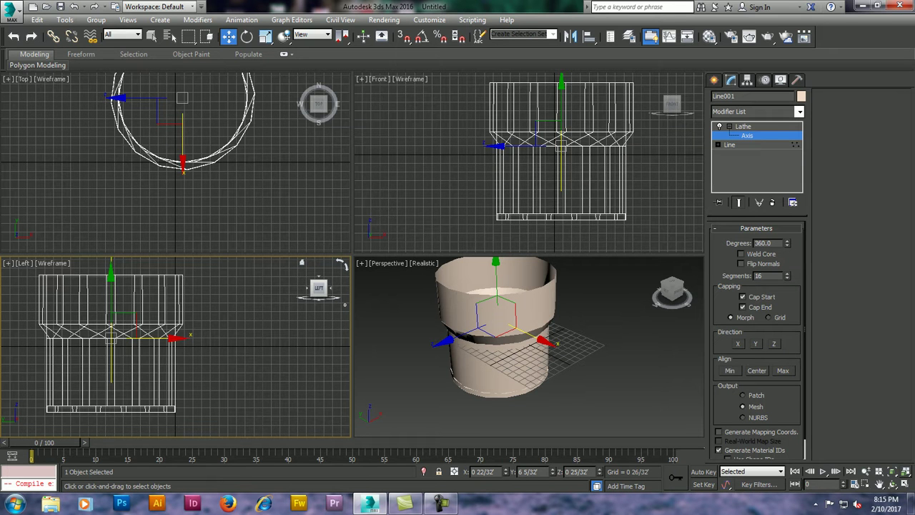
{"action": "key", "text": "ctrl+z"}
{"action": "right_click", "coordinate": [586, 130]}
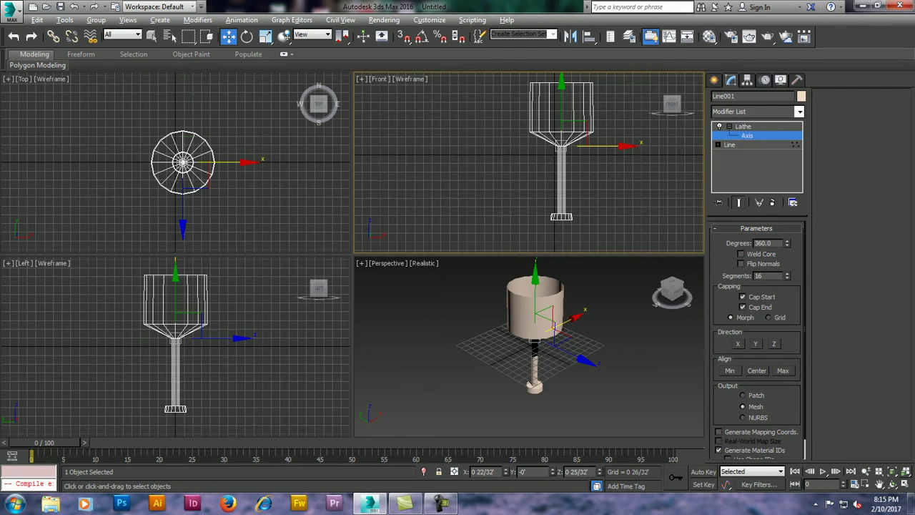
{"action": "right_click", "coordinate": [529, 385]}
{"action": "left_click_drag", "start_coordinate": [564, 316], "coordinate": [561, 316]}
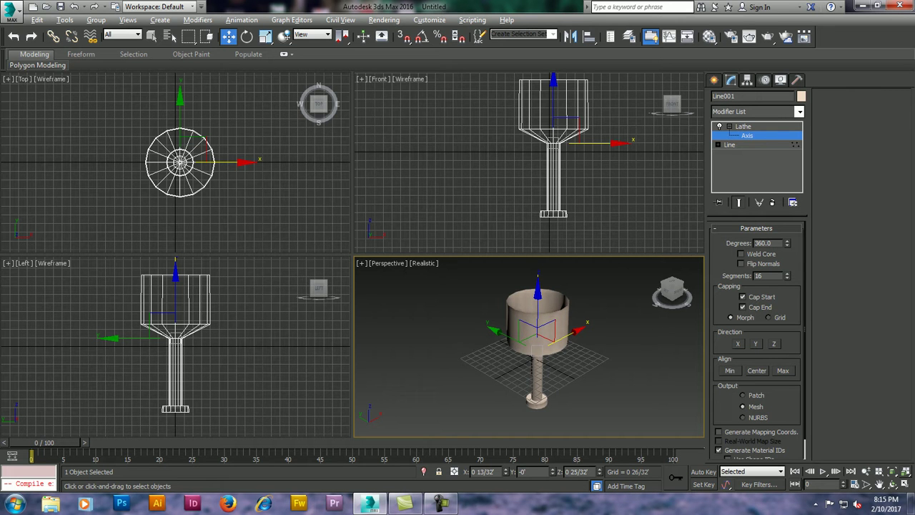
{"action": "middle_click_drag", "start_coordinate": [529, 165], "coordinate": [543, 157], "text": "alt"}
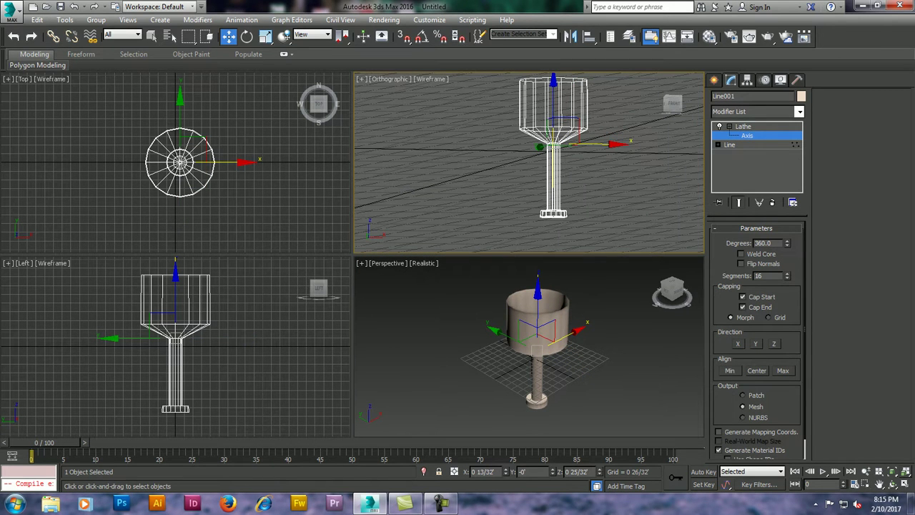
Step: Restore the tilted view to a straight front view and orbit the Perspective view around the goblet
{"action": "left_click", "coordinate": [402, 79]}
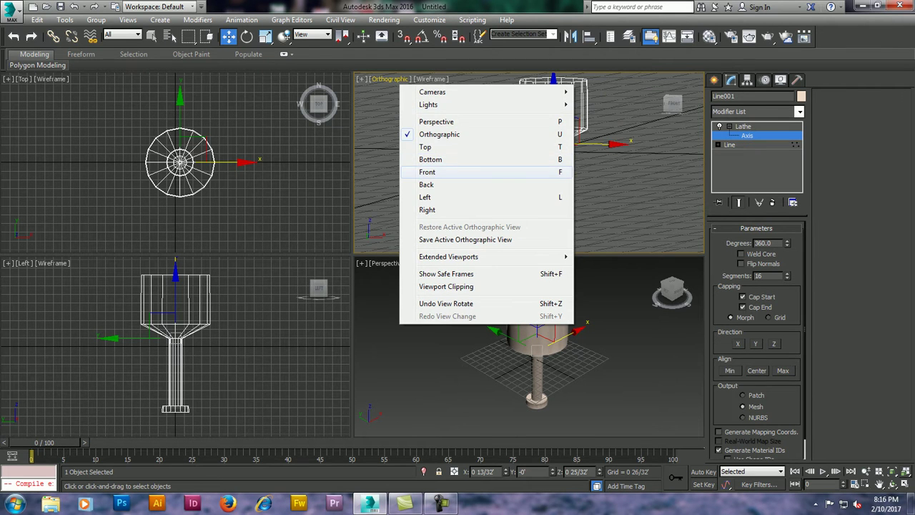
{"action": "left_click", "coordinate": [426, 172]}
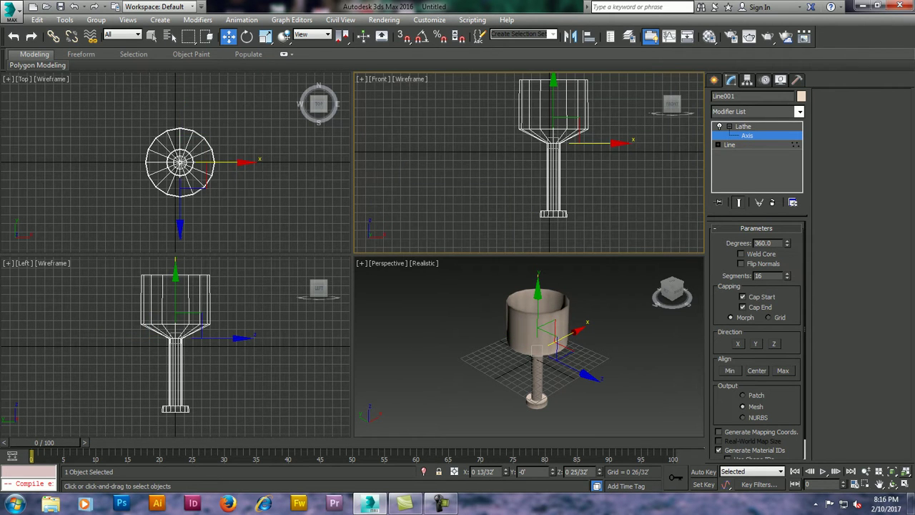
{"action": "middle_click_drag", "start_coordinate": [529, 343], "coordinate": [500, 336], "text": "alt"}
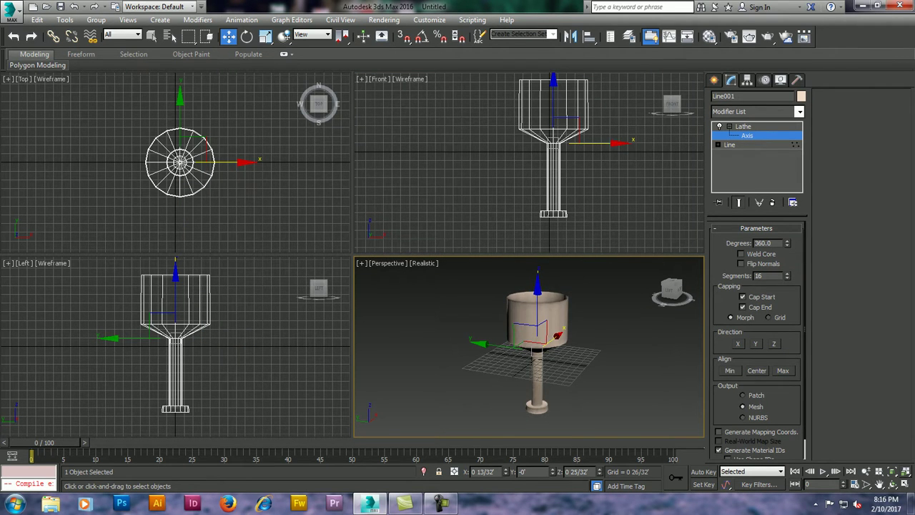
{"action": "key", "text": "f"}
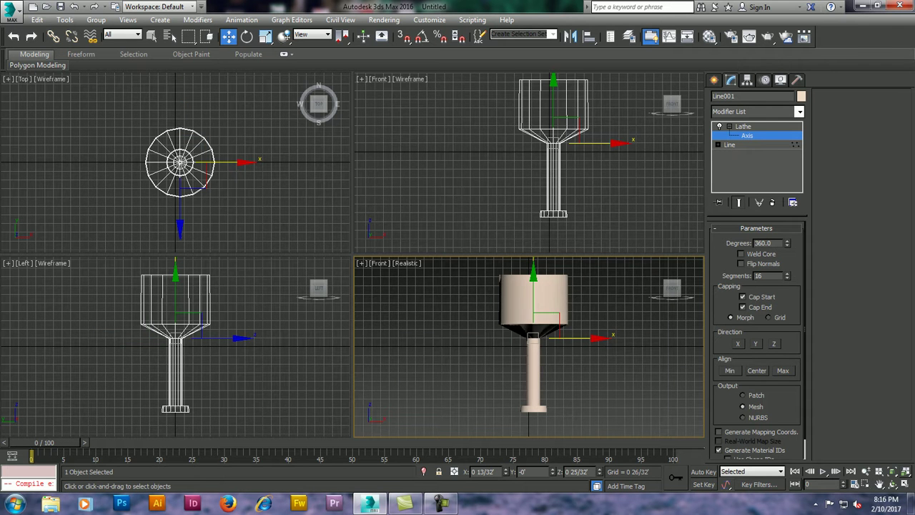
{"action": "middle_click_drag", "start_coordinate": [529, 344], "coordinate": [550, 321], "text": "alt"}
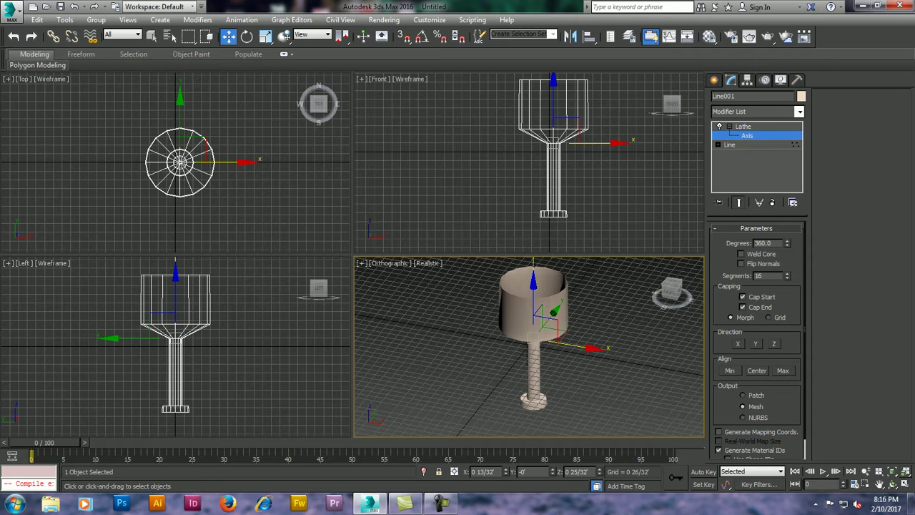
{"action": "key", "text": "p"}
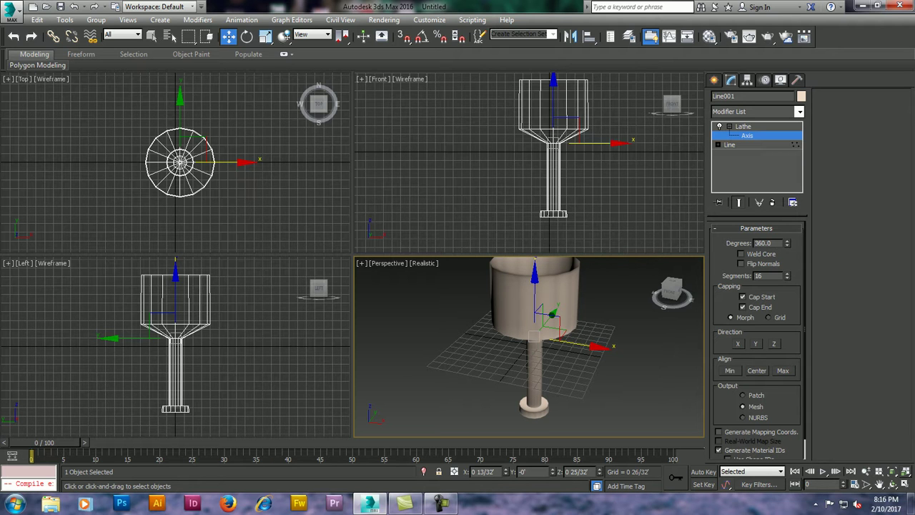
Step: Check the goblet from each viewport, then select the Line level below Lathe in the stack
{"action": "middle_click", "coordinate": [457, 186]}
{"action": "middle_click", "coordinate": [86, 201]}
{"action": "middle_click", "coordinate": [86, 372]}
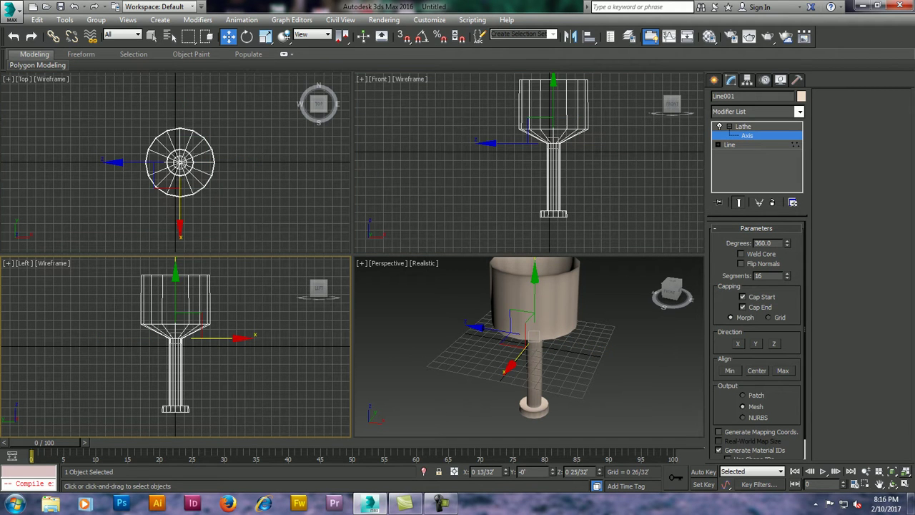
{"action": "middle_click_drag", "start_coordinate": [555, 164], "coordinate": [519, 164]}
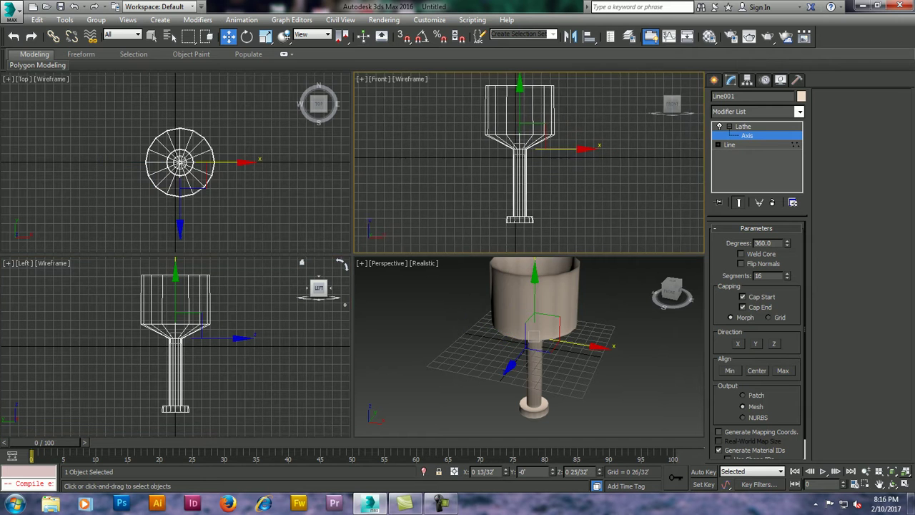
{"action": "left_click_drag", "start_coordinate": [533, 337], "coordinate": [548, 317]}
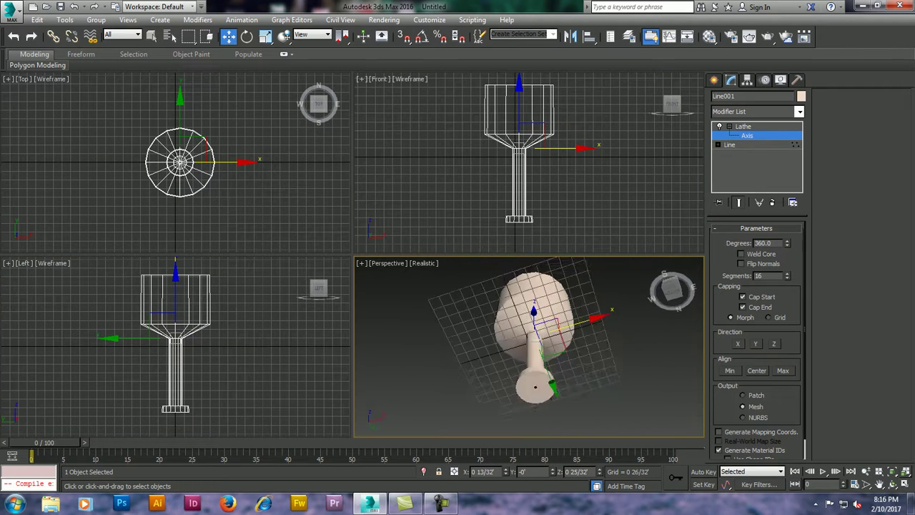
{"action": "mouse_move", "coordinate": [549, 317]}
{"action": "middle_mouse_down", "text": "alt"}
{"action": "mouse_move", "coordinate": [534, 336]}
{"action": "mouse_move", "coordinate": [534, 325]}
{"action": "middle_mouse_up", "text": "alt"}
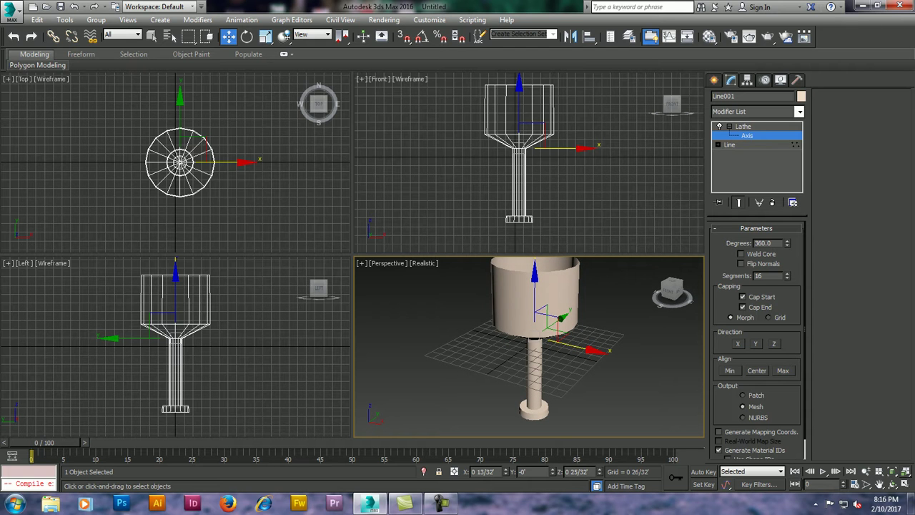
{"action": "left_click", "coordinate": [729, 145]}
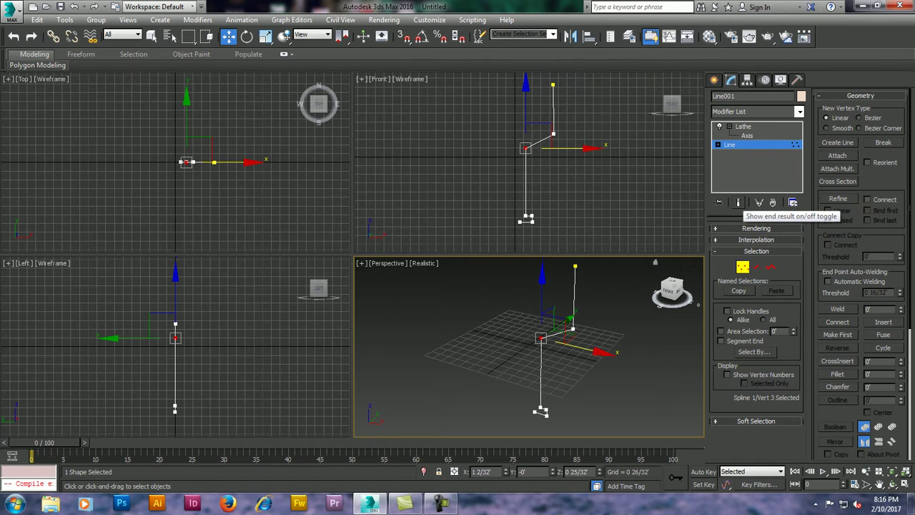
Step: Turn on Show End Result and fillet the cup-bottom and stem-to-cup corners
{"action": "left_click", "coordinate": [738, 202]}
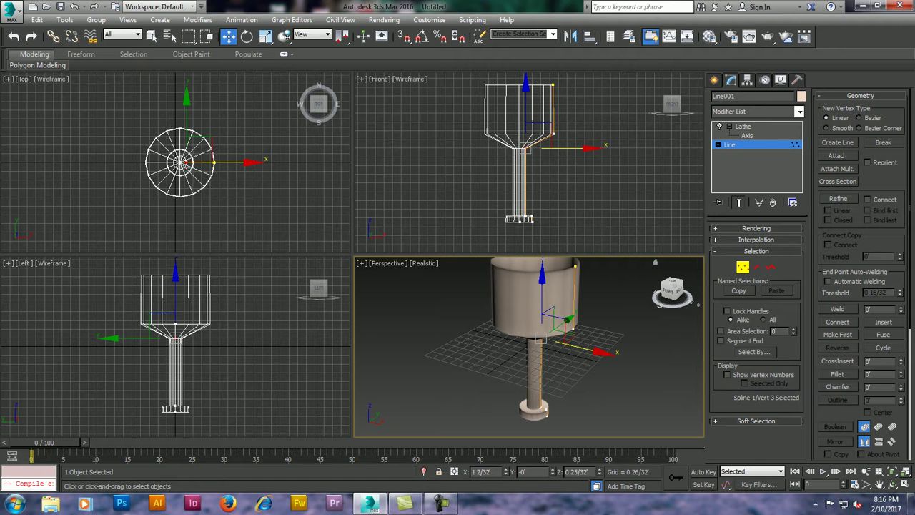
{"action": "left_click", "coordinate": [838, 373]}
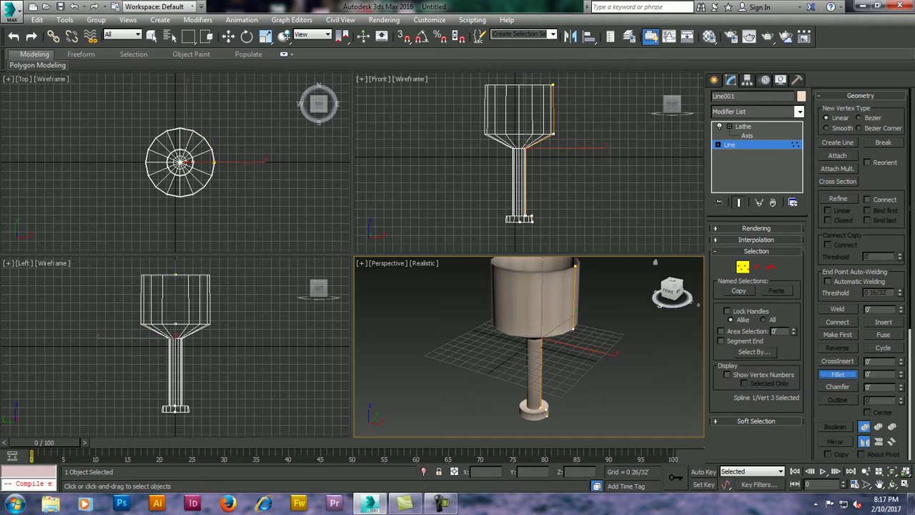
{"action": "left_click_drag", "start_coordinate": [553, 133], "coordinate": [553, 107]}
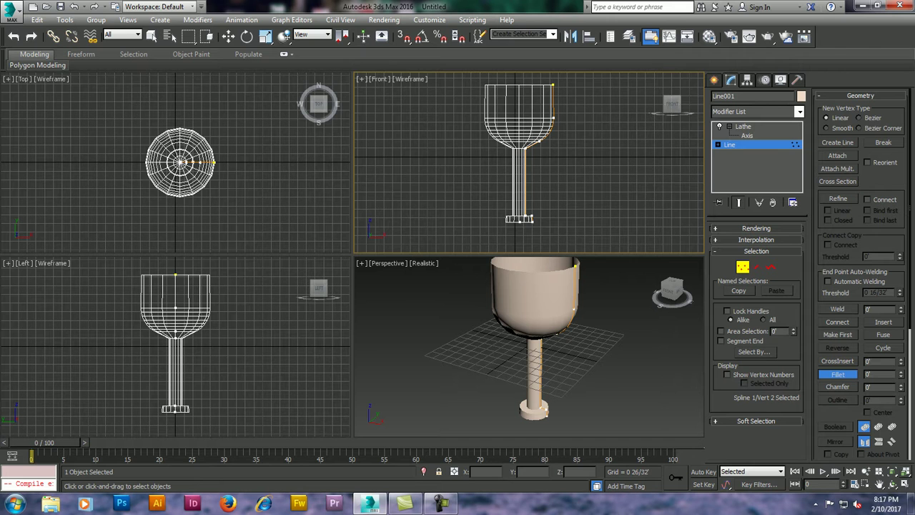
{"action": "scroll", "coordinate": [532, 150], "scroll_direction": "up", "scroll_amount": 2}
{"action": "scroll", "coordinate": [533, 150], "scroll_direction": "up", "scroll_amount": 2}
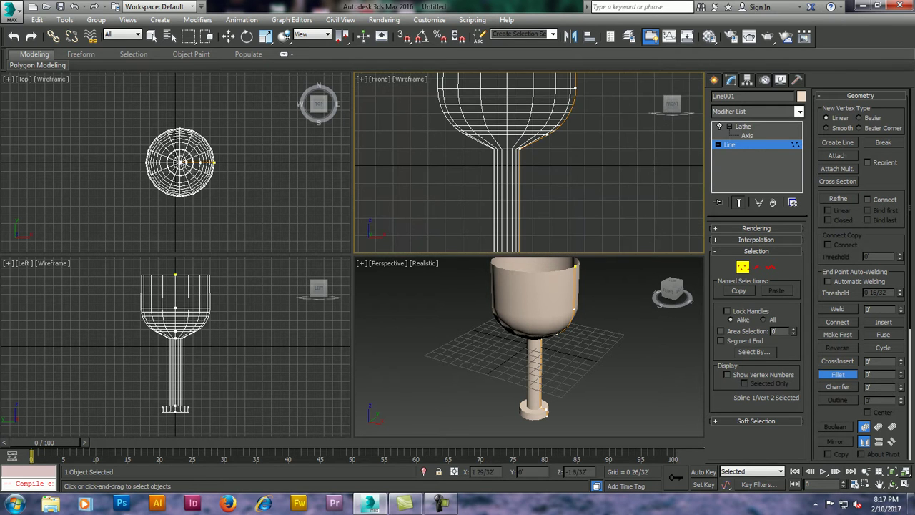
{"action": "left_click_drag", "start_coordinate": [520, 149], "coordinate": [520, 128]}
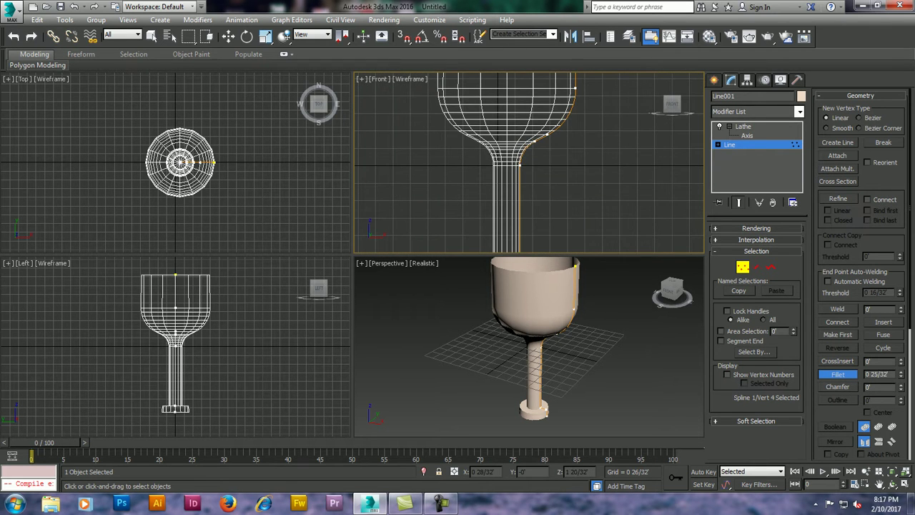
{"action": "middle_click_drag", "start_coordinate": [515, 243], "coordinate": [532, 78]}
{"action": "scroll", "coordinate": [551, 191], "scroll_direction": "up", "scroll_amount": 1}
{"action": "scroll", "coordinate": [550, 191], "scroll_direction": "up", "scroll_amount": 1}
Step: Raise the foot's corner vertices to flatten the goblet's base
{"action": "key", "text": "w"}
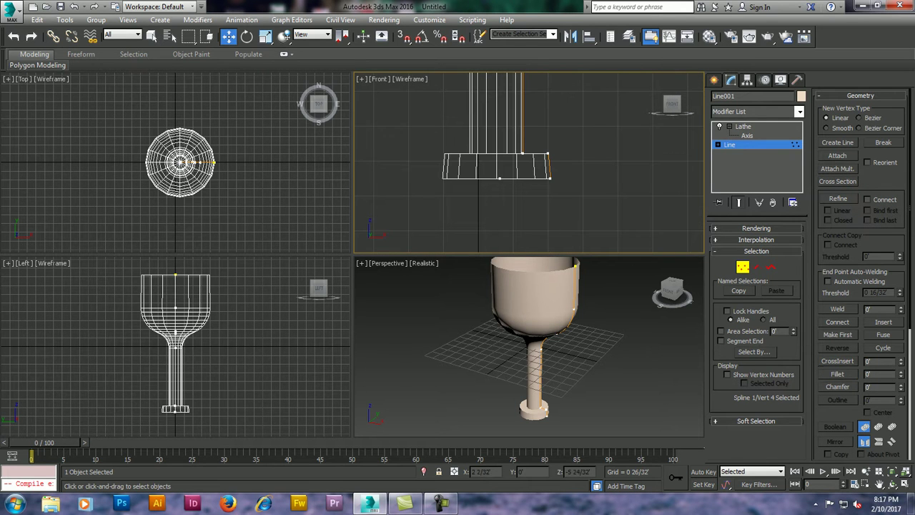
{"action": "mouse_move", "coordinate": [578, 165]}
{"action": "left_mouse_down"}
{"action": "mouse_move", "coordinate": [533, 138]}
{"action": "mouse_move", "coordinate": [594, 153]}
{"action": "left_mouse_up"}
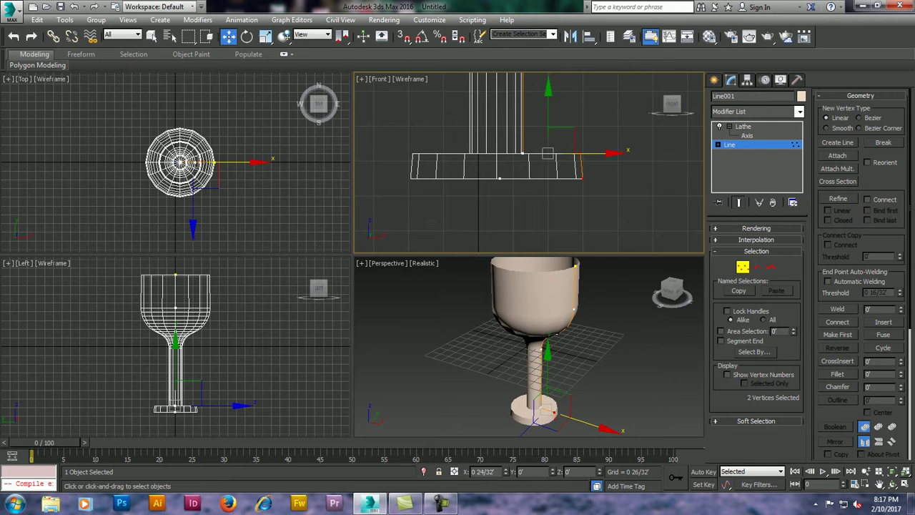
{"action": "left_click", "coordinate": [626, 132]}
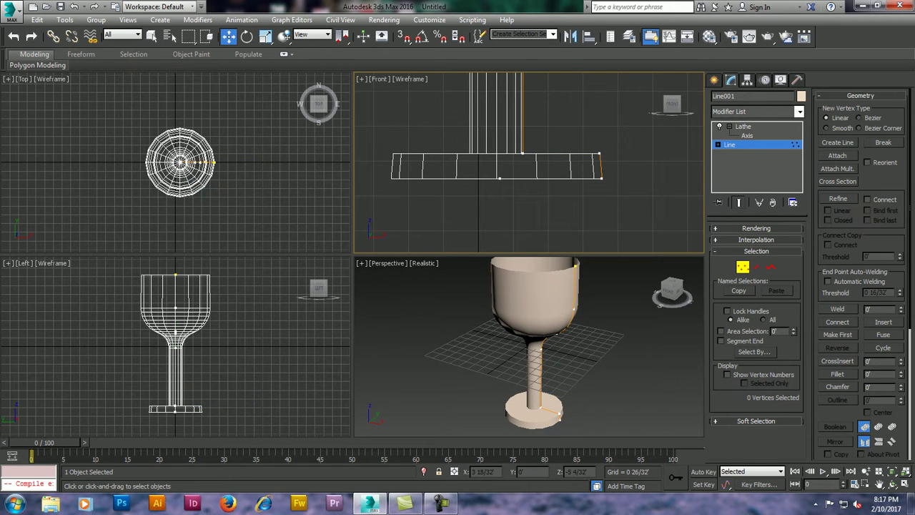
{"action": "left_click_drag", "start_coordinate": [621, 183], "coordinate": [468, 169]}
{"action": "left_click_drag", "start_coordinate": [601, 143], "coordinate": [602, 129]}
{"action": "left_click_drag", "start_coordinate": [601, 178], "coordinate": [601, 167]}
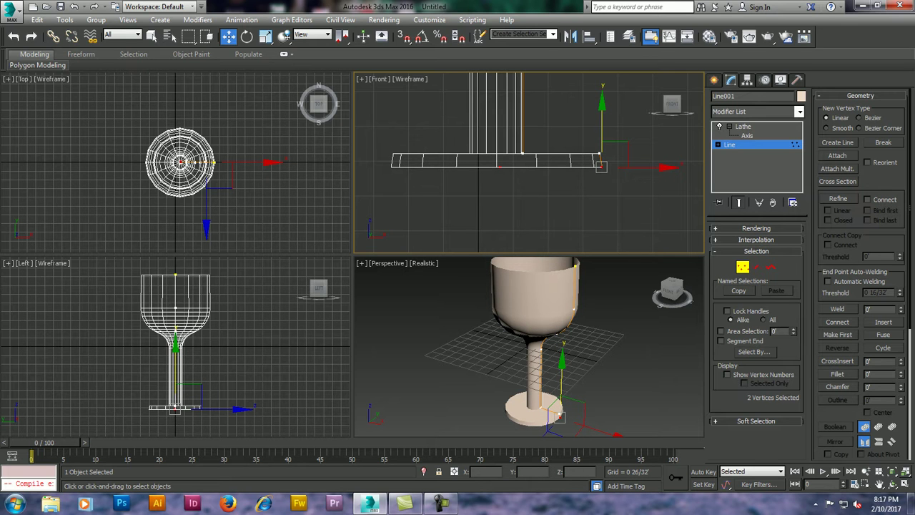
Step: Fillet the foot's outer corner and the stem-to-foot corner
{"action": "left_click", "coordinate": [837, 373]}
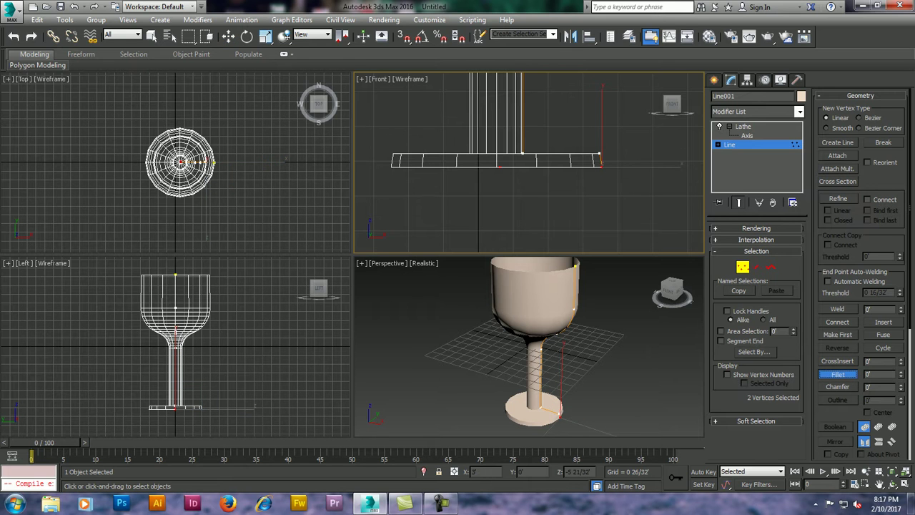
{"action": "key", "text": "ctrl+d"}
{"action": "key", "text": "Return"}
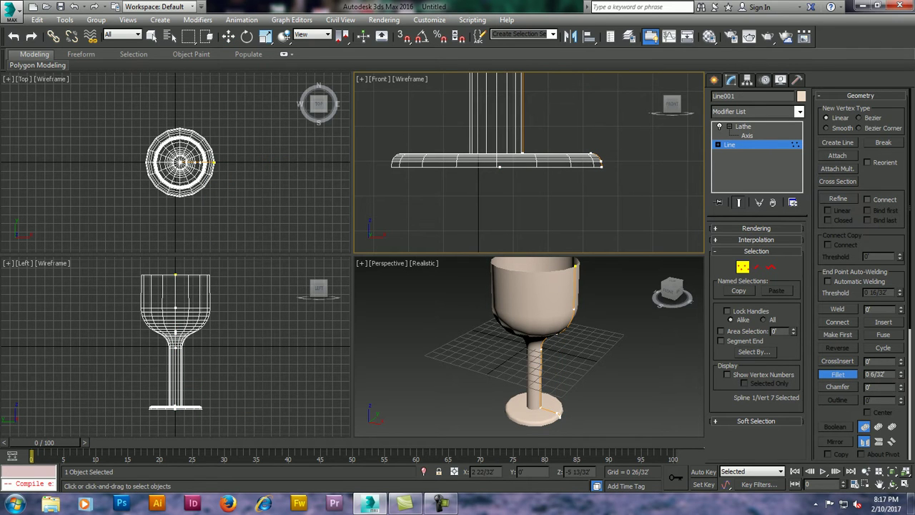
{"action": "left_click_drag", "start_coordinate": [523, 151], "coordinate": [522, 132]}
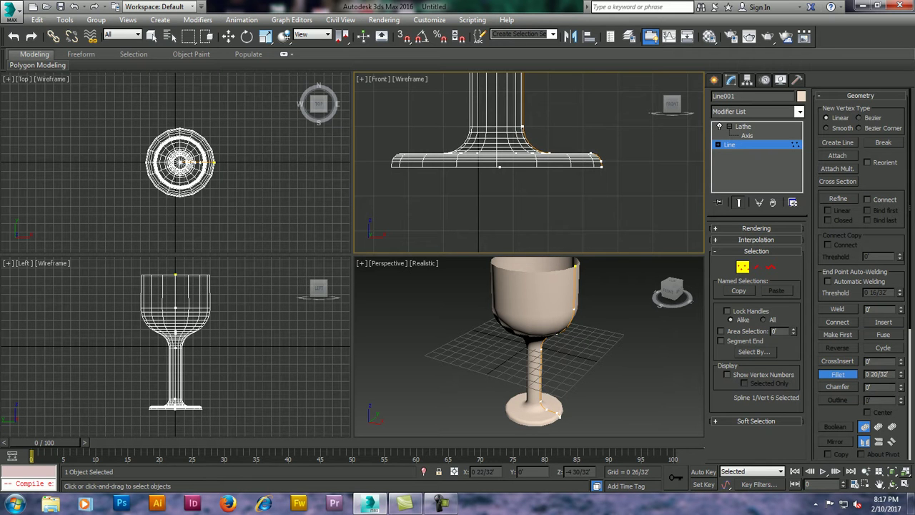
Step: Move the vertex near the stem base inward to slim the stem
{"action": "middle_click_drag", "start_coordinate": [488, 189], "coordinate": [514, 233]}
{"action": "scroll", "coordinate": [515, 233], "scroll_direction": "down", "scroll_amount": 3}
{"action": "middle_click_drag", "start_coordinate": [515, 143], "coordinate": [515, 165]}
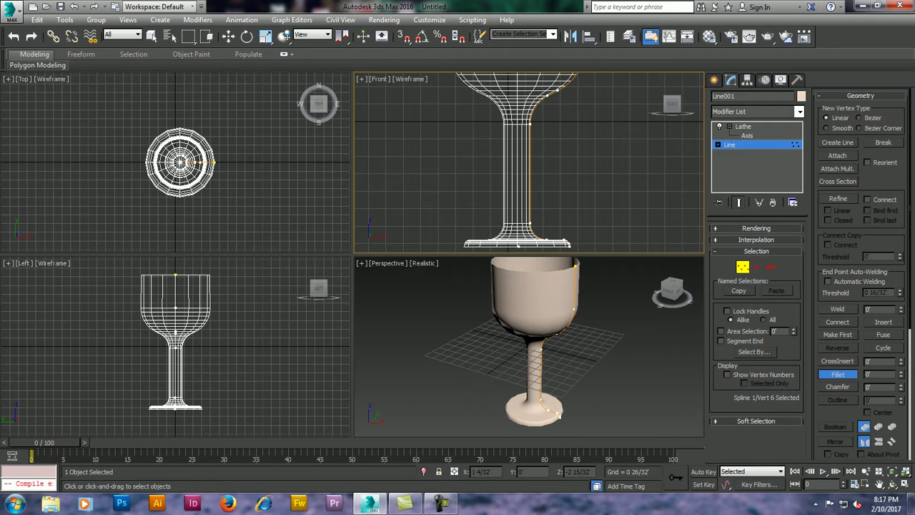
{"action": "left_click", "coordinate": [531, 223]}
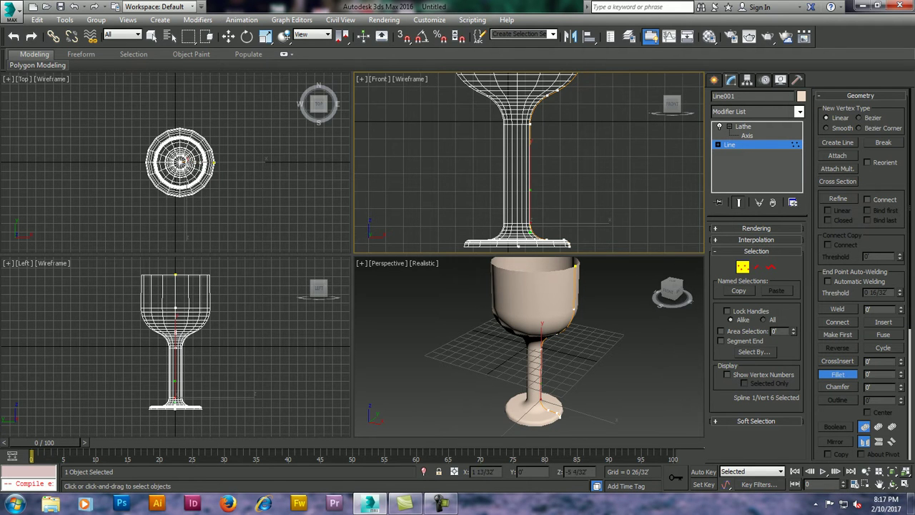
{"action": "key", "text": "w"}
{"action": "left_click_drag", "start_coordinate": [530, 223], "coordinate": [525, 223]}
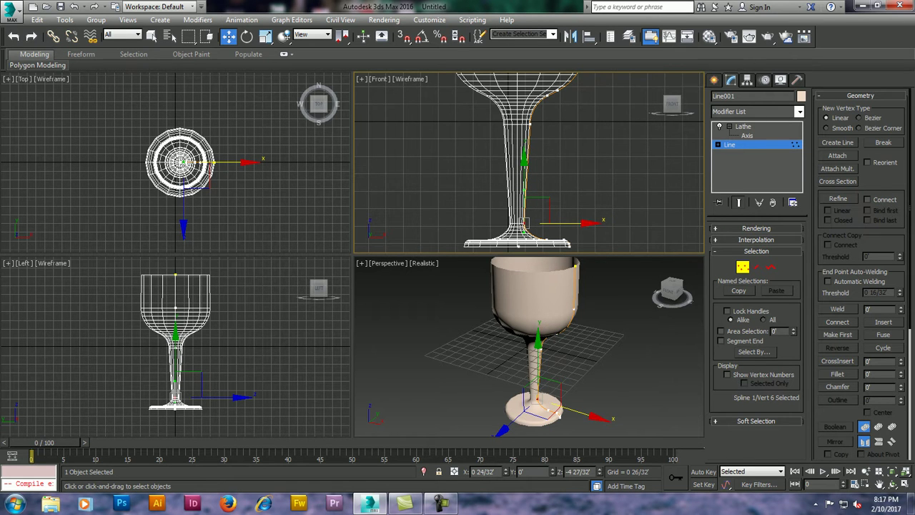
Step: Move the rim vertex inward for a balloon bowl narrowing at the mouth, then maximize Perspective
{"action": "middle_click_drag", "start_coordinate": [515, 121], "coordinate": [515, 221]}
{"action": "scroll", "coordinate": [515, 178], "scroll_direction": "up", "scroll_amount": 2}
{"action": "left_click_drag", "start_coordinate": [579, 111], "coordinate": [561, 111]}
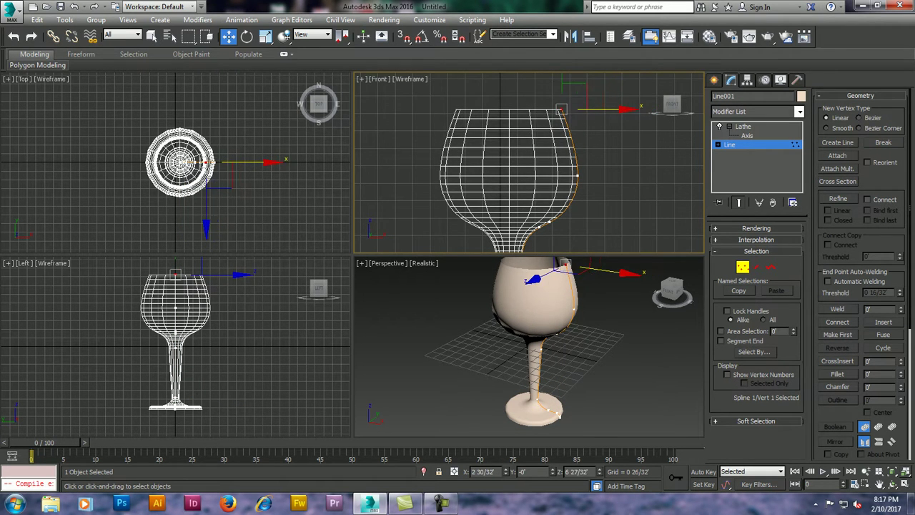
{"action": "mouse_move", "coordinate": [590, 166]}
{"action": "left_mouse_down"}
{"action": "mouse_move", "coordinate": [604, 188]}
{"action": "mouse_move", "coordinate": [583, 175]}
{"action": "left_mouse_up"}
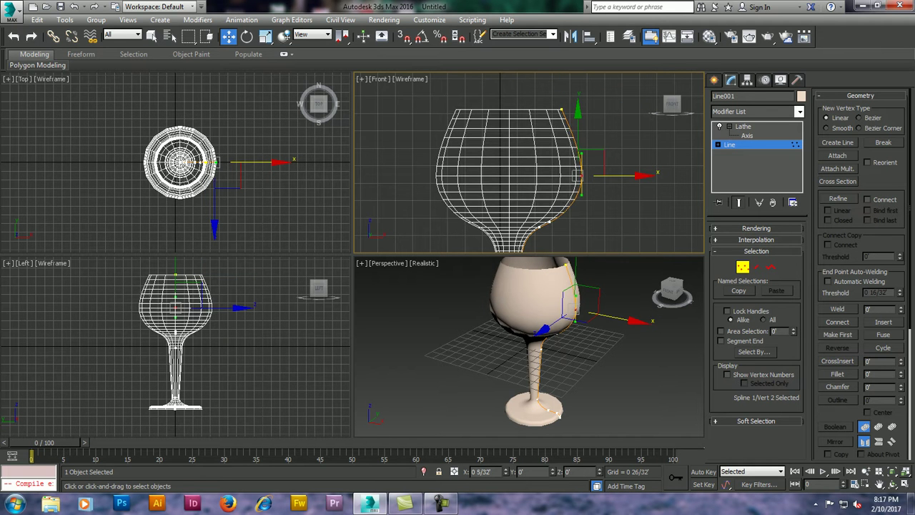
{"action": "mouse_move", "coordinate": [582, 178]}
{"action": "middle_mouse_down"}
{"action": "mouse_move", "coordinate": [580, 167]}
{"action": "mouse_move", "coordinate": [579, 186]}
{"action": "middle_mouse_up"}
{"action": "key", "text": "alt+w"}
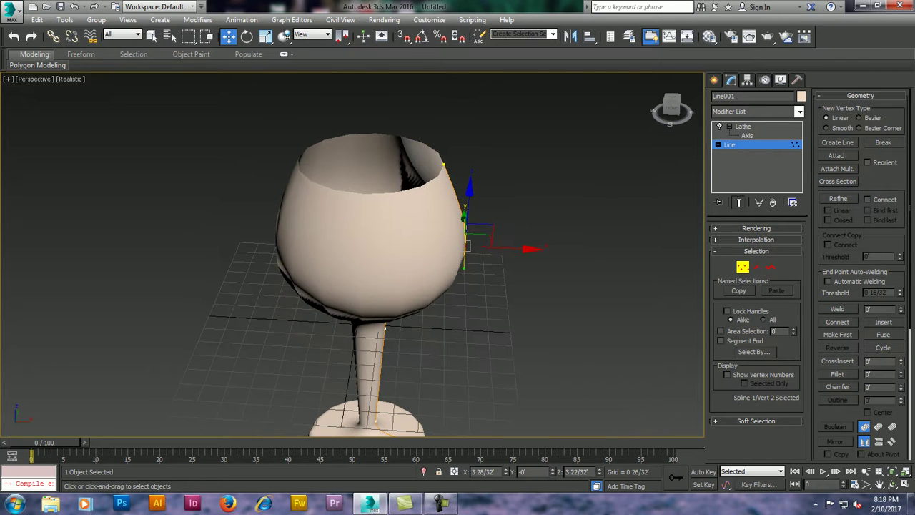
Step: With edged faces shown, pull the foot's inner profile vertex onto the axis to close the base
{"action": "key", "text": "F4"}
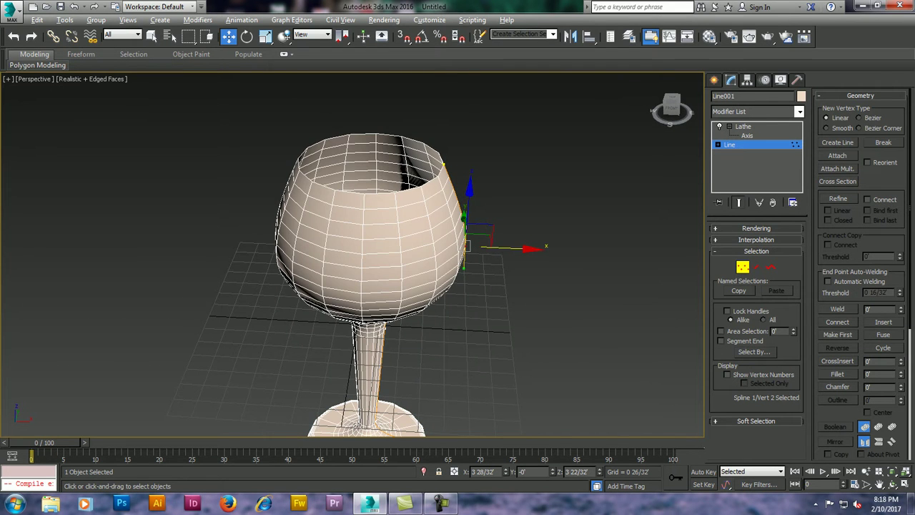
{"action": "middle_click_drag", "start_coordinate": [501, 285], "coordinate": [500, 315], "text": "alt"}
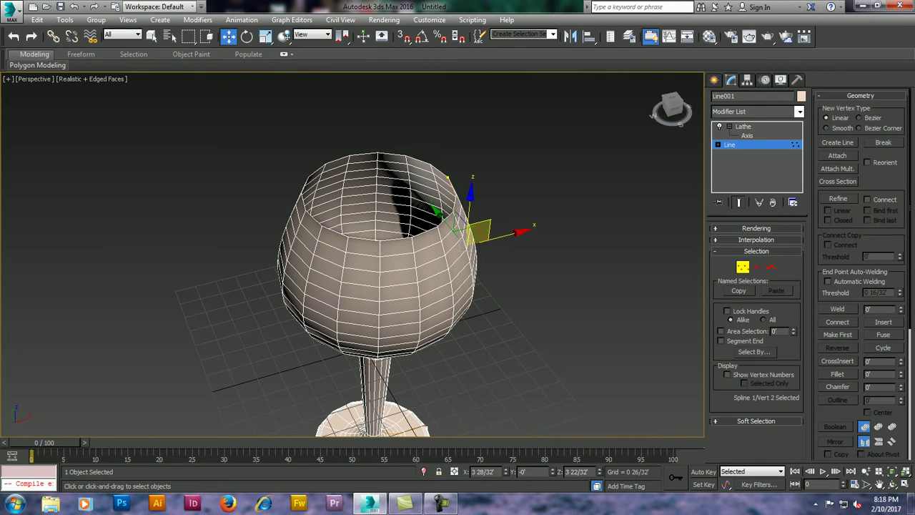
{"action": "middle_click_drag", "start_coordinate": [500, 286], "coordinate": [500, 186], "text": "alt"}
{"action": "scroll", "coordinate": [402, 245], "scroll_direction": "up", "scroll_amount": 10}
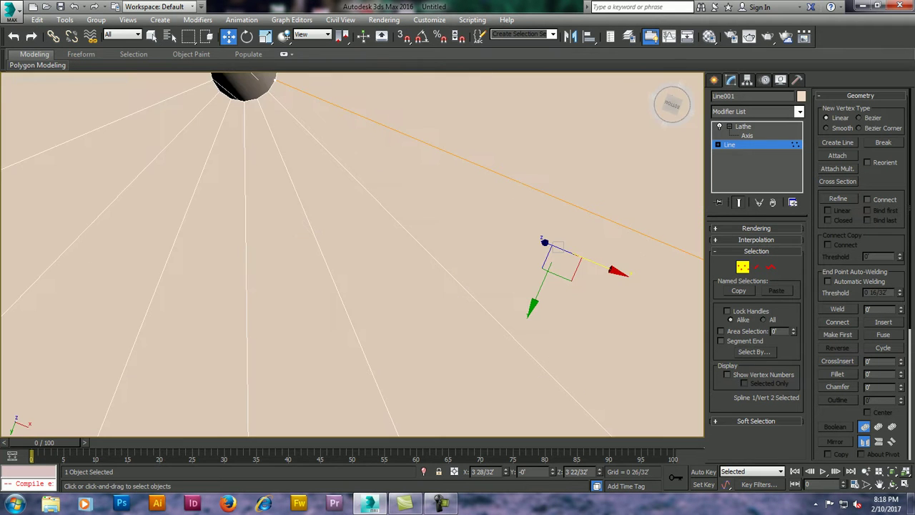
{"action": "middle_click_drag", "start_coordinate": [402, 246], "coordinate": [429, 215], "text": "alt"}
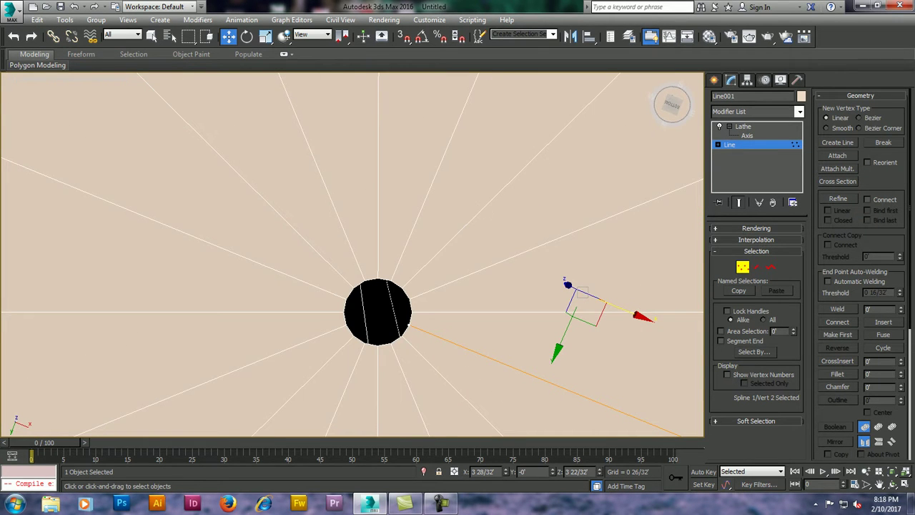
{"action": "left_click", "coordinate": [409, 326]}
{"action": "mouse_move", "coordinate": [409, 325]}
{"action": "left_mouse_down"}
{"action": "mouse_move", "coordinate": [351, 301]}
{"action": "mouse_move", "coordinate": [376, 311]}
{"action": "left_mouse_up"}
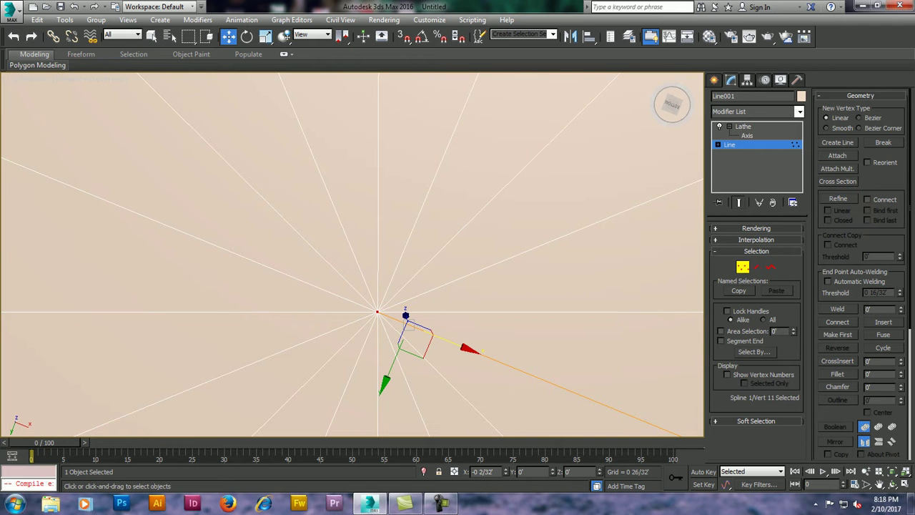
Step: Inspect the stem and foot from the side and above, then render the Perspective view
{"action": "scroll", "coordinate": [405, 314], "scroll_direction": "down", "scroll_amount": 5}
{"action": "mouse_move", "coordinate": [414, 301]}
{"action": "middle_mouse_down", "text": "alt"}
{"action": "mouse_move", "coordinate": [414, 243]}
{"action": "mouse_move", "coordinate": [415, 286]}
{"action": "mouse_move", "coordinate": [415, 251]}
{"action": "mouse_move", "coordinate": [414, 268]}
{"action": "middle_mouse_up", "text": "alt"}
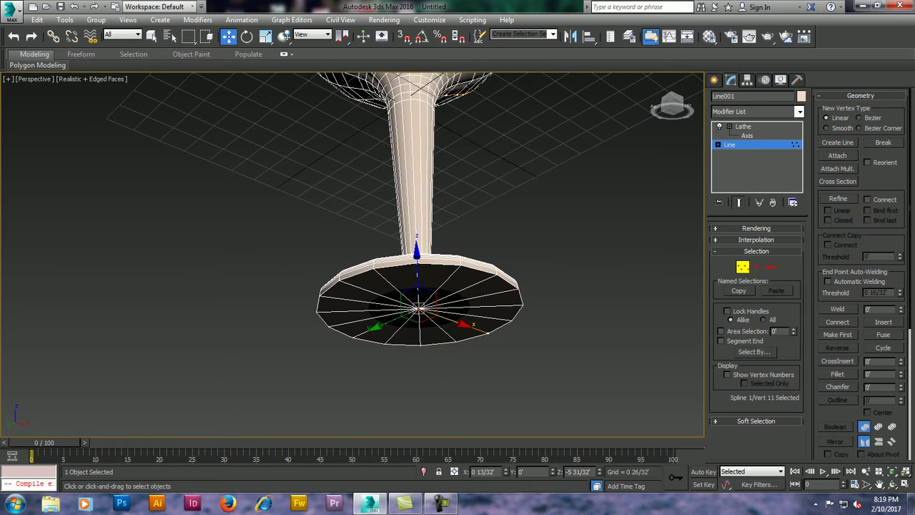
{"action": "mouse_move", "coordinate": [414, 286]}
{"action": "middle_mouse_down", "text": "alt"}
{"action": "mouse_move", "coordinate": [415, 215]}
{"action": "mouse_move", "coordinate": [415, 243]}
{"action": "mouse_move", "coordinate": [400, 236]}
{"action": "middle_mouse_up", "text": "alt"}
{"action": "scroll", "coordinate": [415, 257], "scroll_direction": "down", "scroll_amount": 3}
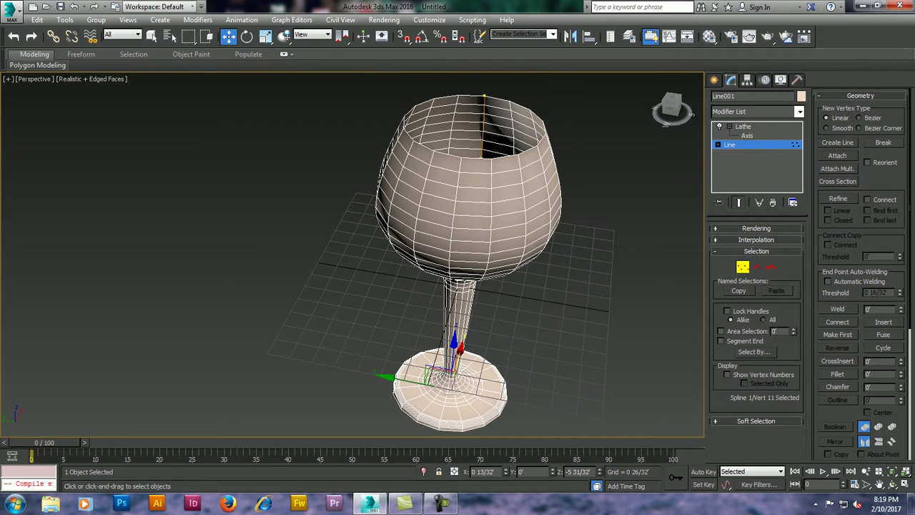
{"action": "key", "text": "shift+q"}
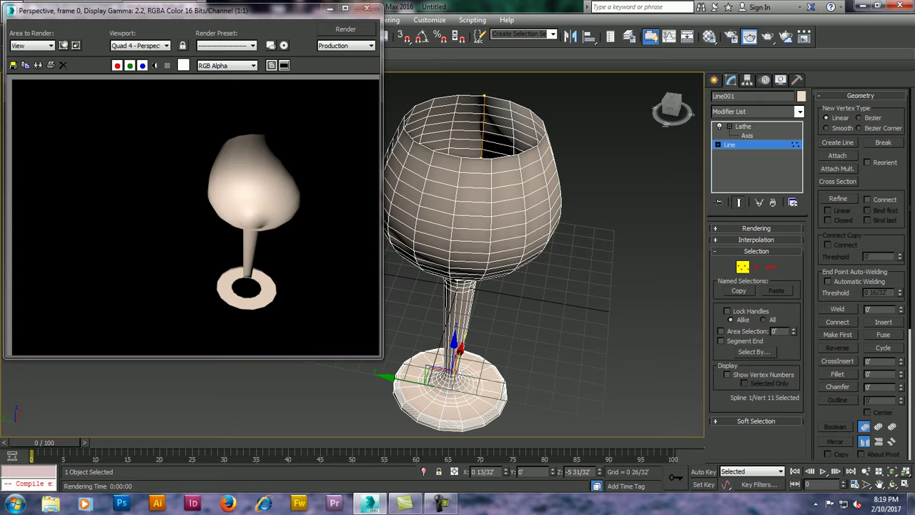
Step: In Render Setup, compare renders with Force 2-Sided off and on, leaving it enabled
{"action": "left_click", "coordinate": [366, 8]}
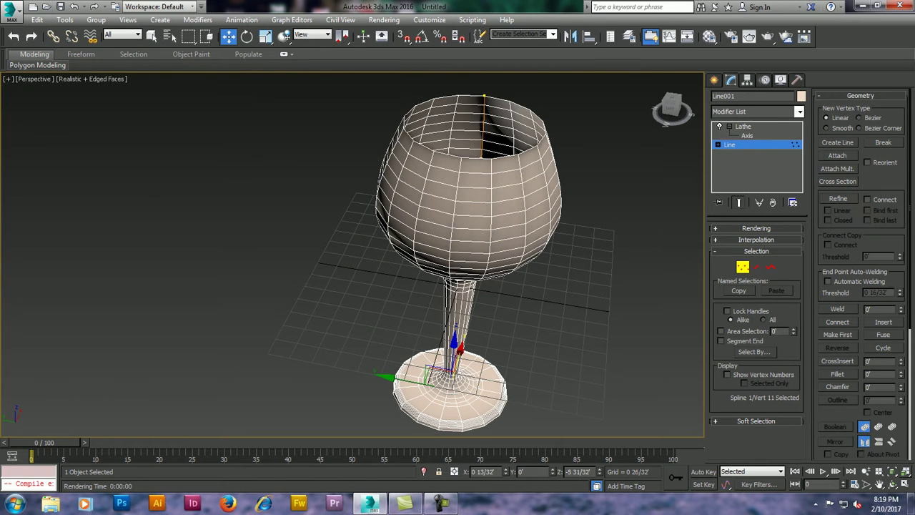
{"action": "left_click", "coordinate": [384, 20]}
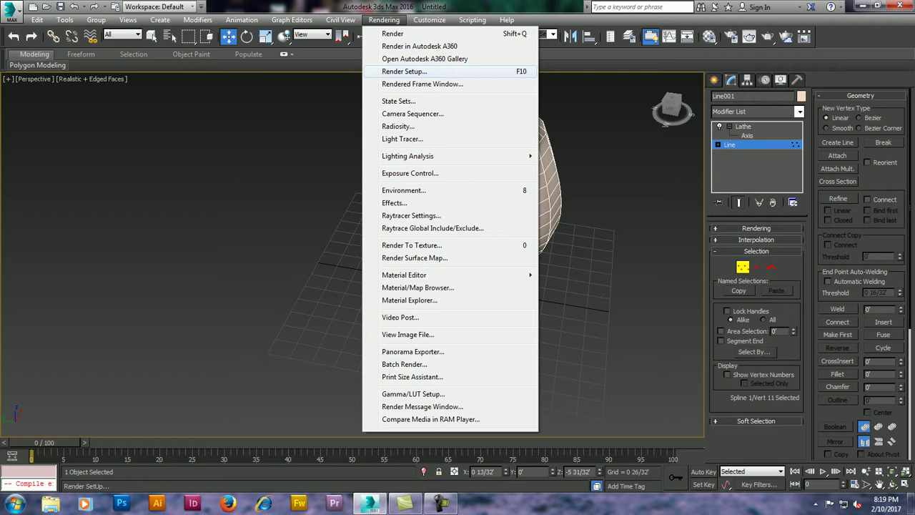
{"action": "left_click", "coordinate": [405, 71]}
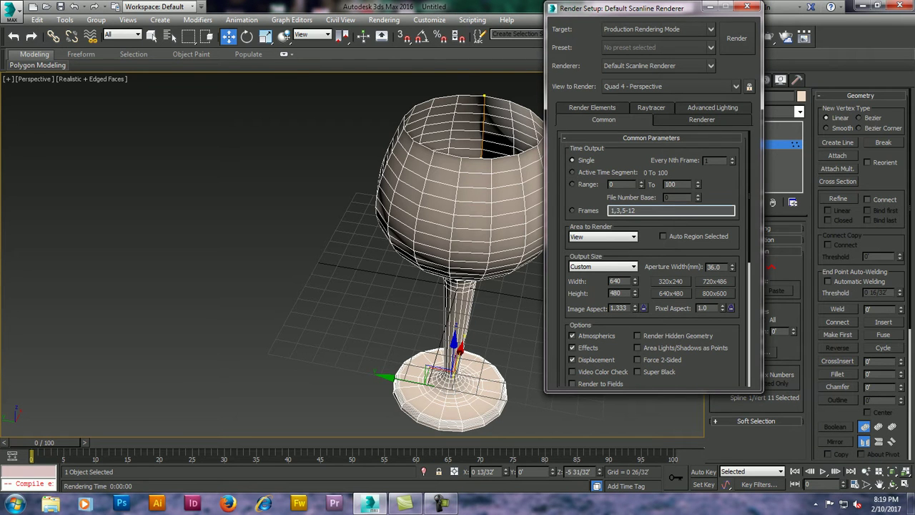
{"action": "scroll", "coordinate": [650, 257], "scroll_direction": "down", "scroll_amount": 5}
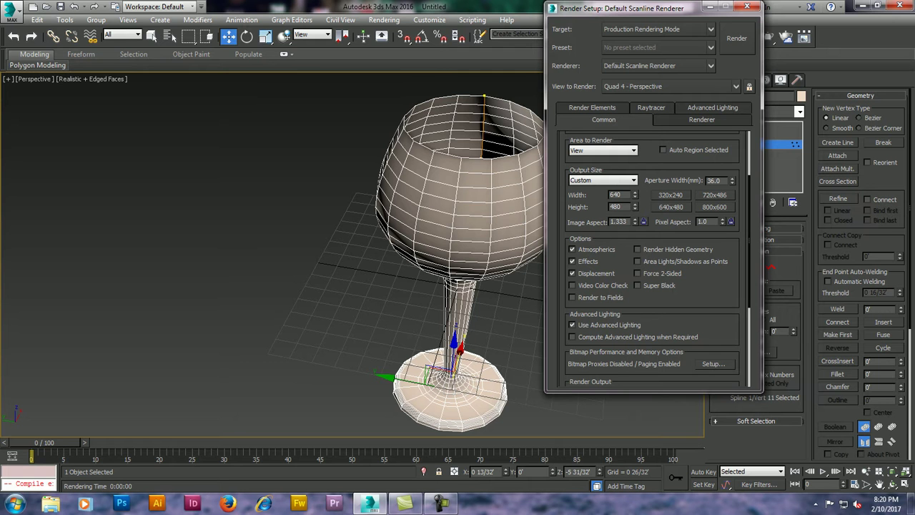
{"action": "key", "text": "shift+q"}
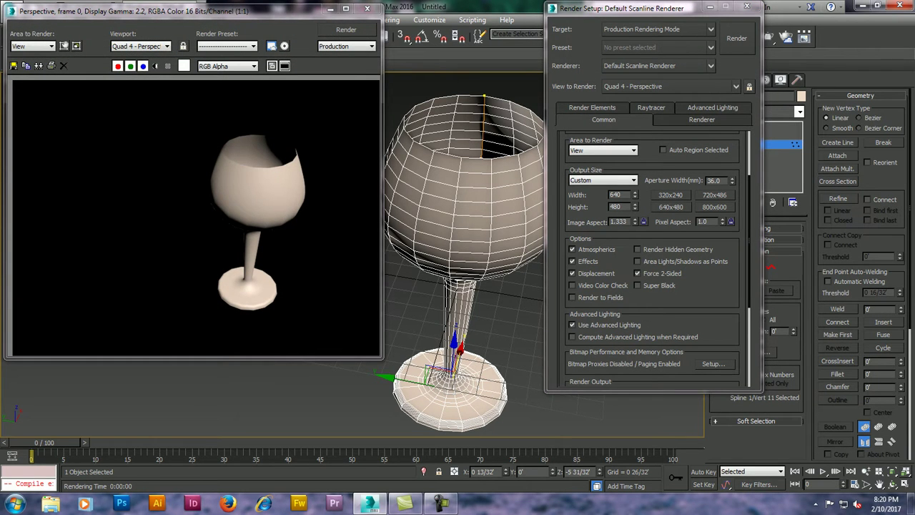
{"action": "left_click", "coordinate": [637, 273]}
{"action": "key", "text": "shift+q"}
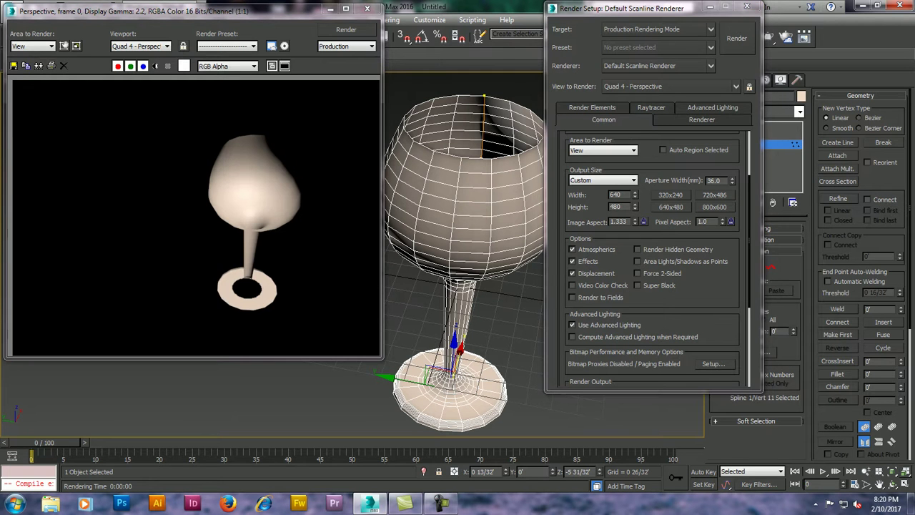
{"action": "left_click", "coordinate": [637, 273]}
{"action": "key", "text": "shift+q"}
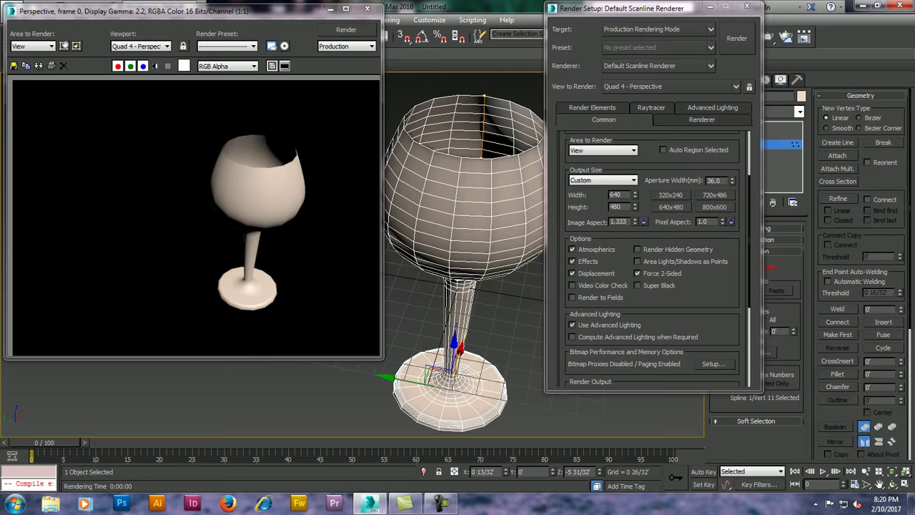
Step: Close Render Setup, re-render the goblet, and expand the Line's Interpolation rollout
{"action": "left_click", "coordinate": [747, 7]}
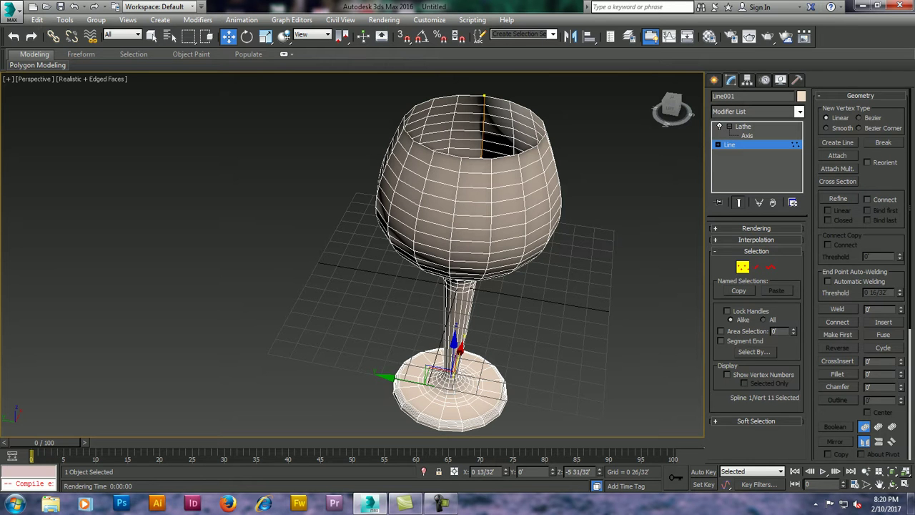
{"action": "left_click", "coordinate": [756, 228]}
{"action": "left_click", "coordinate": [756, 228]}
{"action": "left_click", "coordinate": [749, 36]}
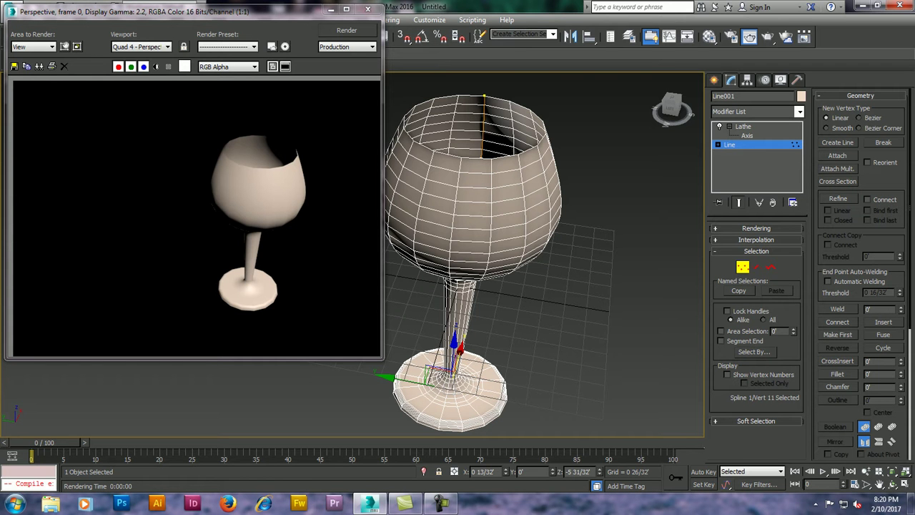
{"action": "left_click", "coordinate": [367, 8]}
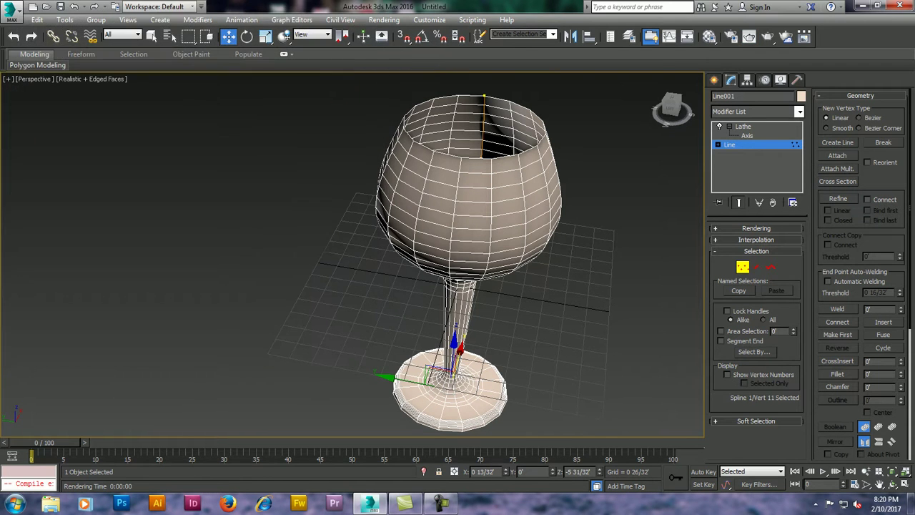
{"action": "left_click", "coordinate": [756, 240]}
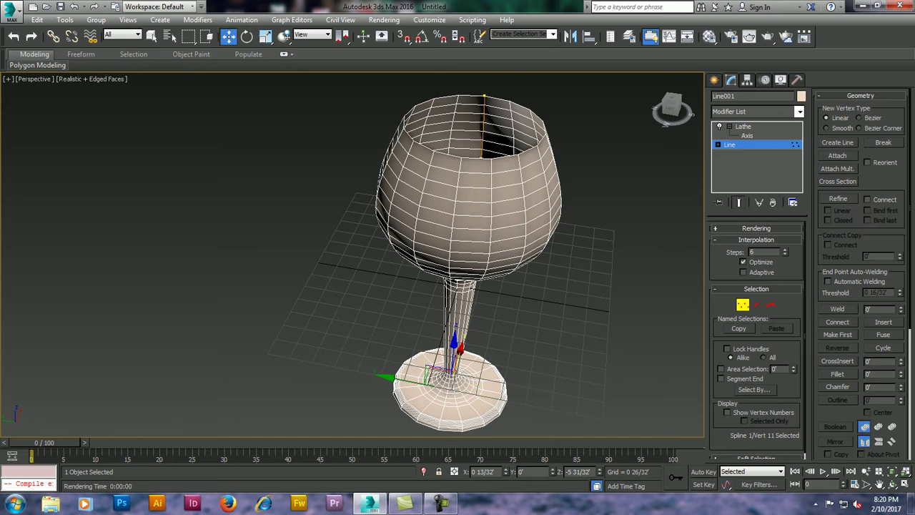
Step: Set Interpolation Steps to 2 and Lathe Segments to 50, then render to check smoothness
{"action": "right_click", "coordinate": [785, 252]}
{"action": "type", "text": "2"}
{"action": "left_click", "coordinate": [743, 126]}
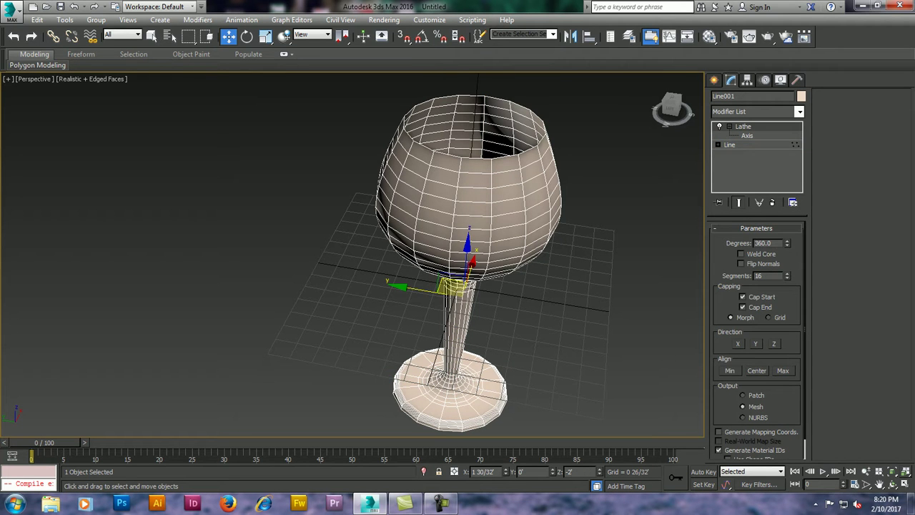
{"action": "left_click_drag", "start_coordinate": [786, 275], "coordinate": [787, 236]}
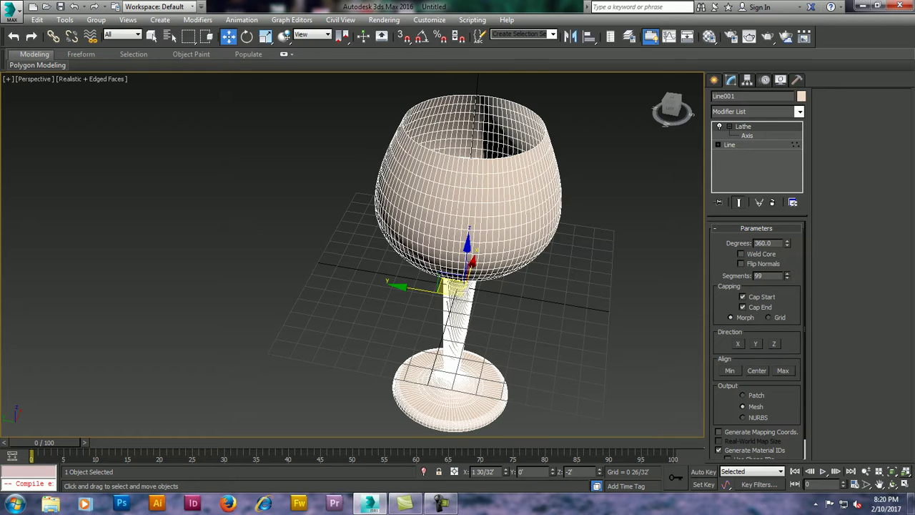
{"action": "left_click_drag", "start_coordinate": [786, 275], "coordinate": [787, 280]}
{"action": "left_click", "coordinate": [749, 36]}
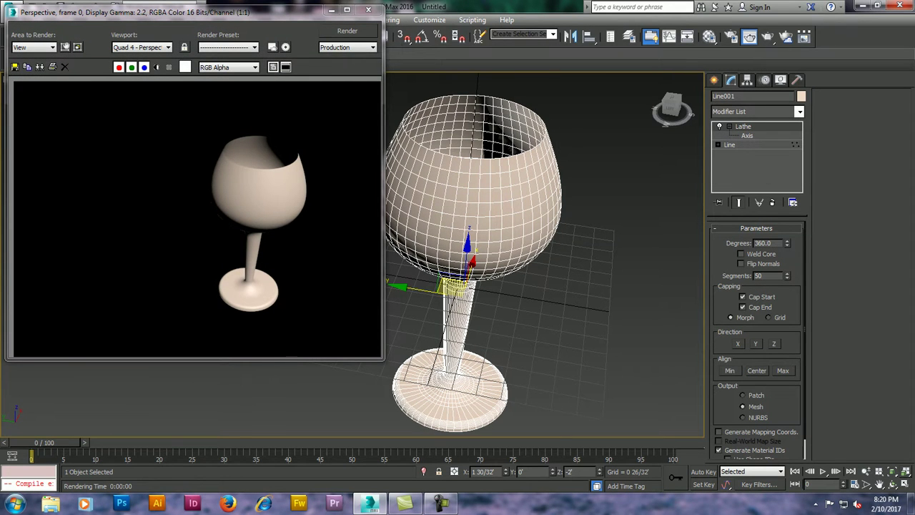
{"action": "left_click", "coordinate": [368, 9]}
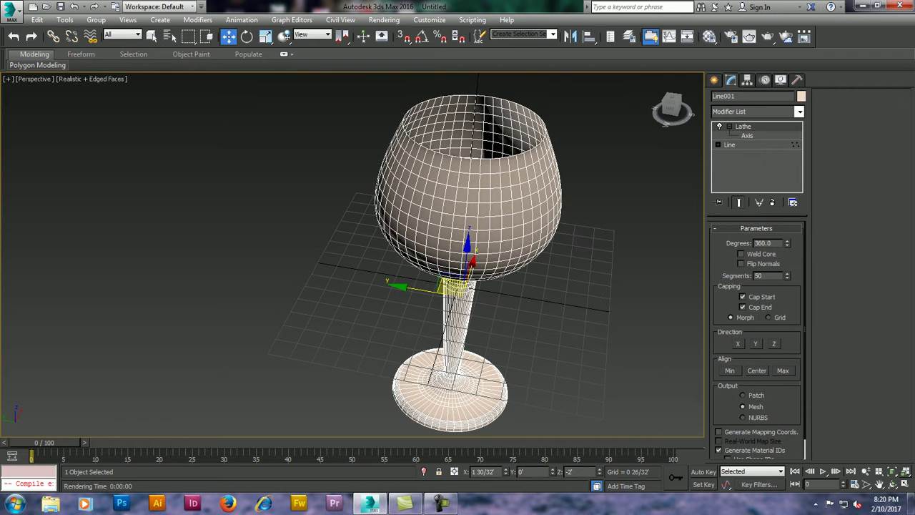
{"action": "scroll", "coordinate": [486, 165], "scroll_direction": "up", "scroll_amount": 2}
Step: Add a Shell modifier to the goblet for a 0 2/32" wall and render the result
{"action": "scroll", "coordinate": [487, 164], "scroll_direction": "up", "scroll_amount": 4}
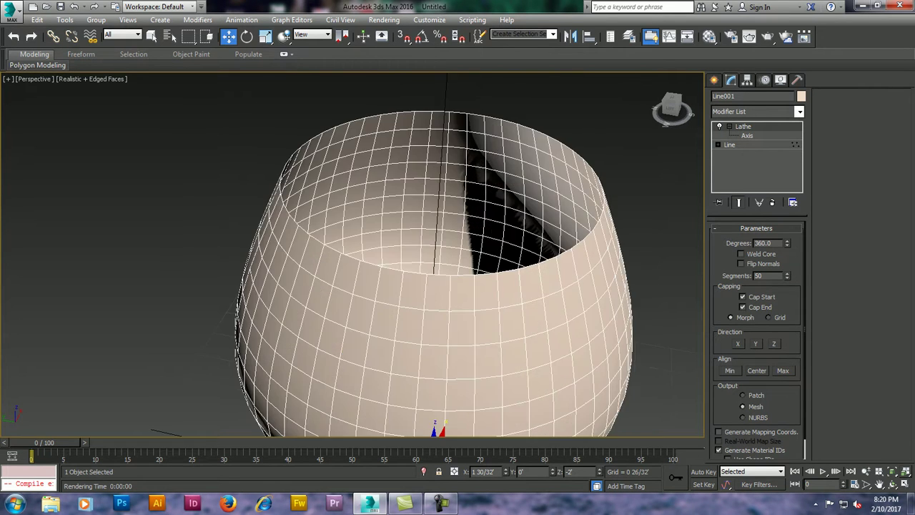
{"action": "left_click", "coordinate": [799, 112]}
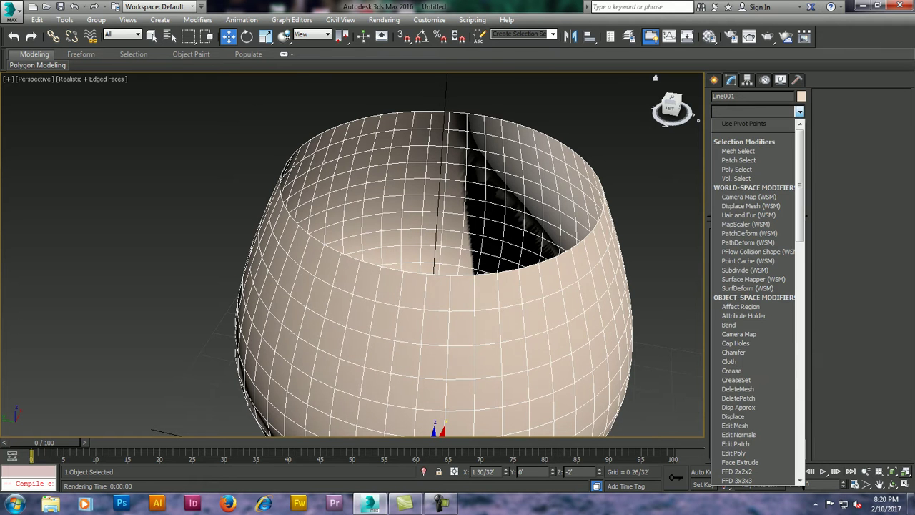
{"action": "type", "text": "sh"}
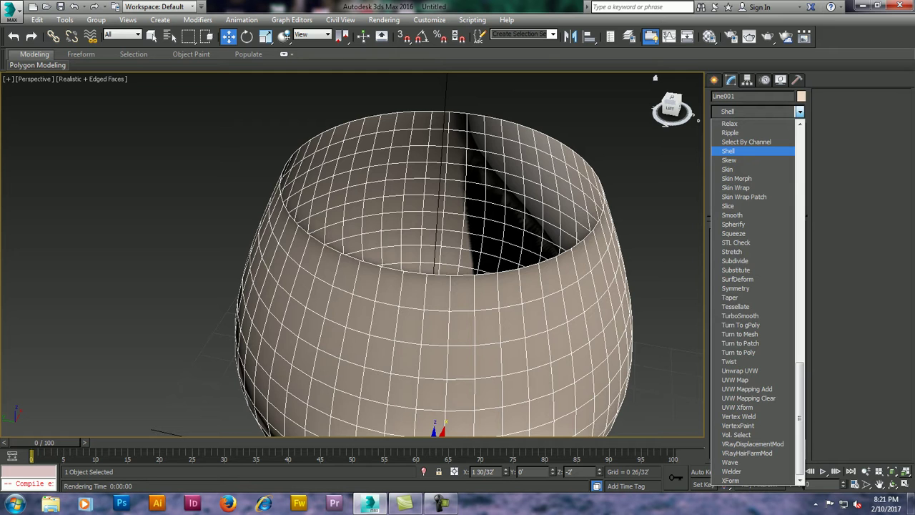
{"action": "key", "text": "Return"}
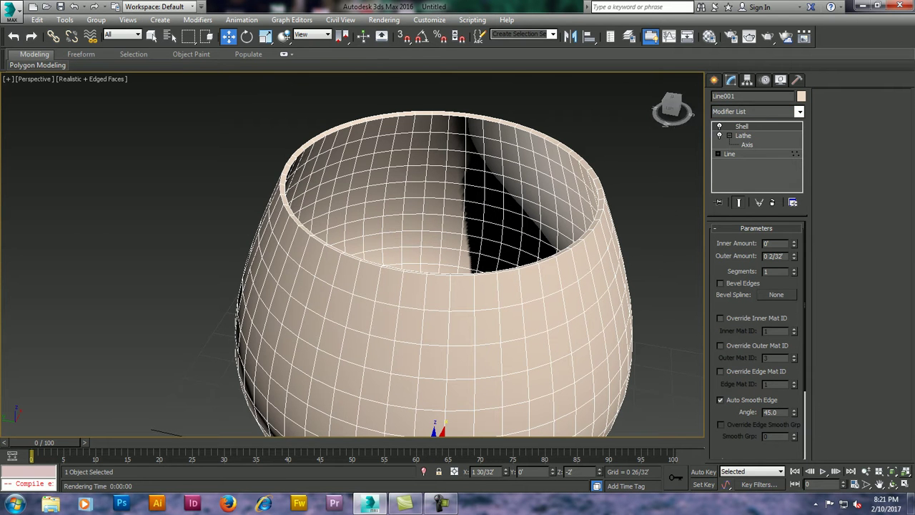
{"action": "left_click", "coordinate": [749, 37]}
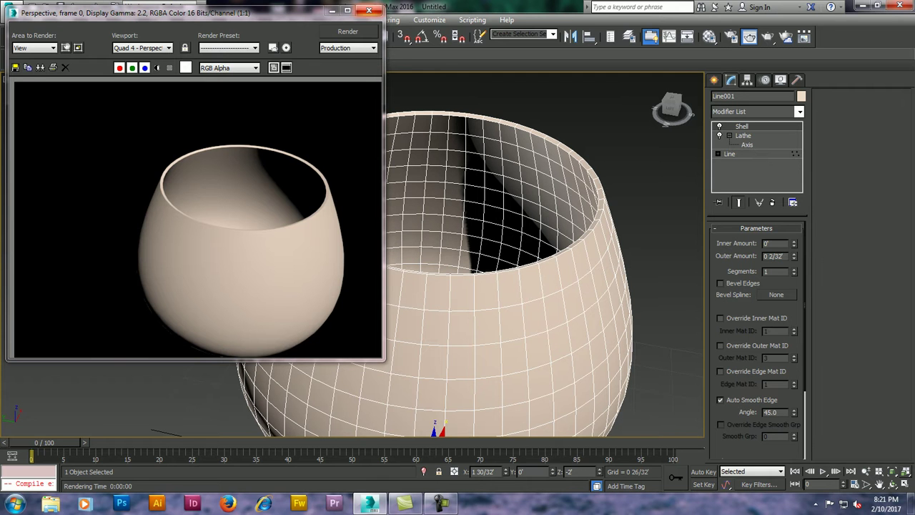
{"action": "left_click", "coordinate": [369, 10]}
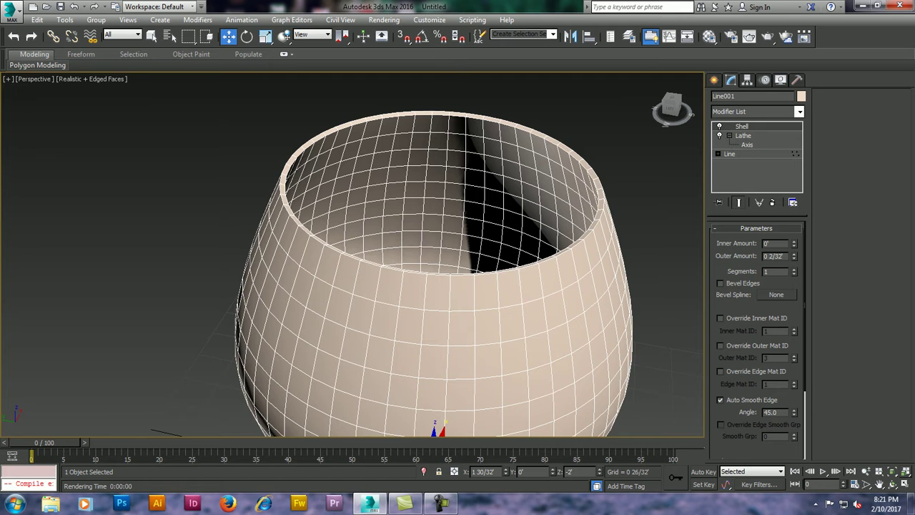
{"action": "scroll", "coordinate": [439, 278], "scroll_direction": "down", "scroll_amount": 3}
{"action": "scroll", "coordinate": [439, 278], "scroll_direction": "down", "scroll_amount": 2}
{"action": "scroll", "coordinate": [429, 286], "scroll_direction": "up", "scroll_amount": 2}
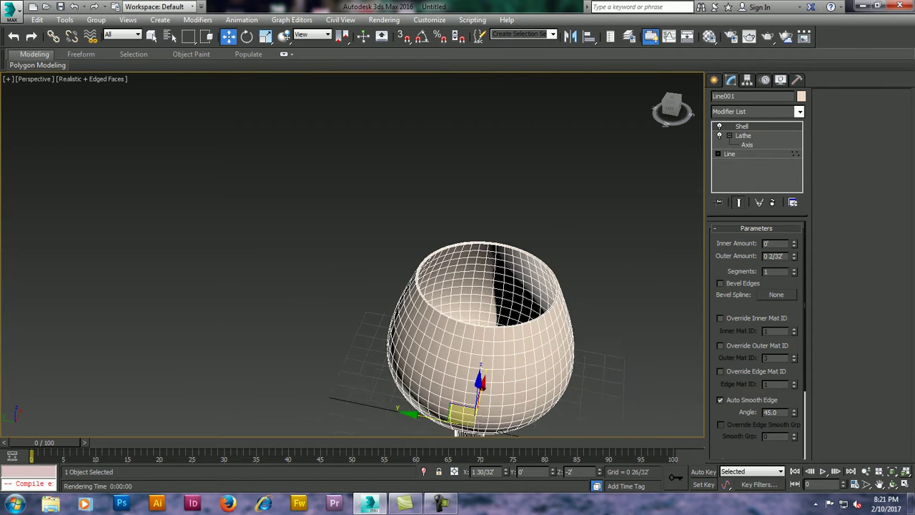
{"action": "scroll", "coordinate": [472, 336], "scroll_direction": "up", "scroll_amount": 2}
{"action": "scroll", "coordinate": [472, 336], "scroll_direction": "up", "scroll_amount": 1}
{"action": "scroll", "coordinate": [472, 336], "scroll_direction": "up", "scroll_amount": 3}
{"action": "scroll", "coordinate": [471, 336], "scroll_direction": "up", "scroll_amount": 5}
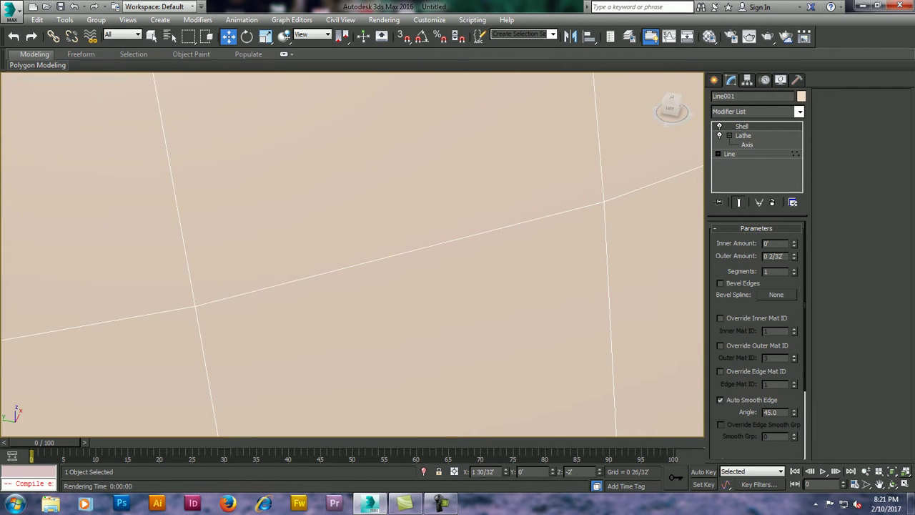
{"action": "scroll", "coordinate": [352, 255], "scroll_direction": "down", "scroll_amount": 3}
{"action": "scroll", "coordinate": [352, 254], "scroll_direction": "down", "scroll_amount": 1}
{"action": "scroll", "coordinate": [352, 255], "scroll_direction": "down", "scroll_amount": 4}
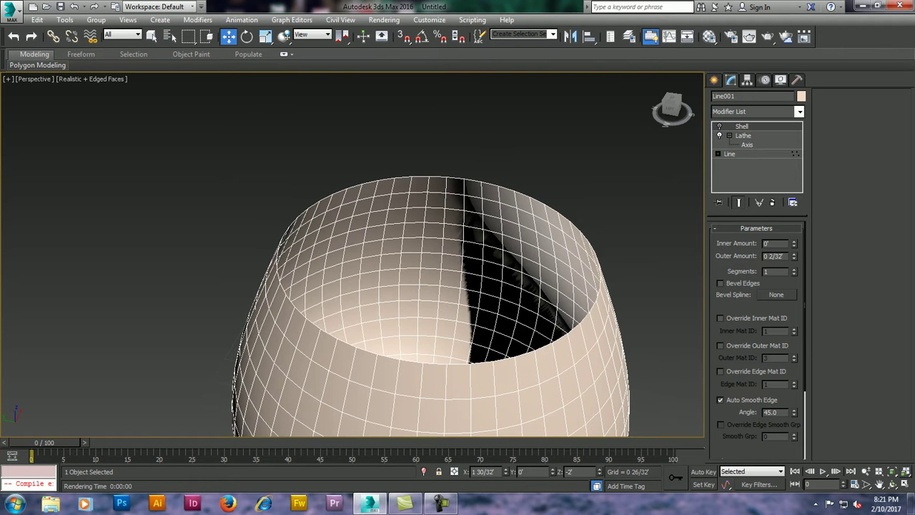
{"action": "scroll", "coordinate": [350, 254], "scroll_direction": "up", "scroll_amount": 3}
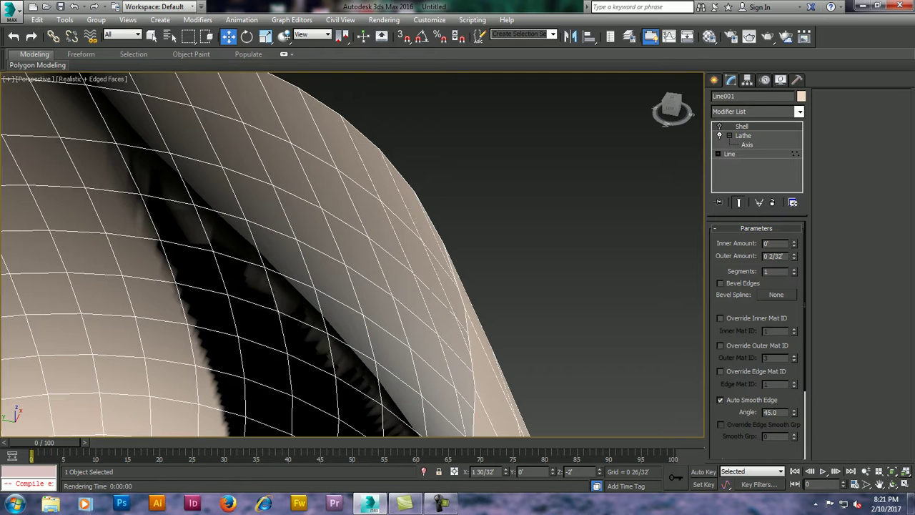
{"action": "middle_click_drag", "start_coordinate": [286, 250], "coordinate": [280, 258], "text": "alt"}
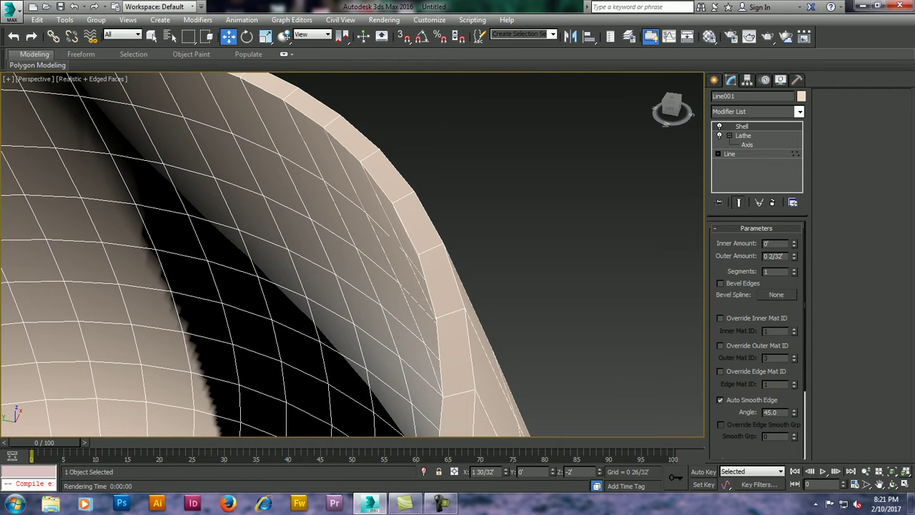
{"action": "scroll", "coordinate": [350, 254], "scroll_direction": "down", "scroll_amount": 5}
{"action": "mouse_move", "coordinate": [351, 254]}
{"action": "middle_mouse_down", "text": "alt"}
{"action": "mouse_move", "coordinate": [350, 285]}
{"action": "mouse_move", "coordinate": [350, 243]}
{"action": "middle_mouse_up", "text": "alt"}
{"action": "scroll", "coordinate": [444, 286], "scroll_direction": "down", "scroll_amount": 3}
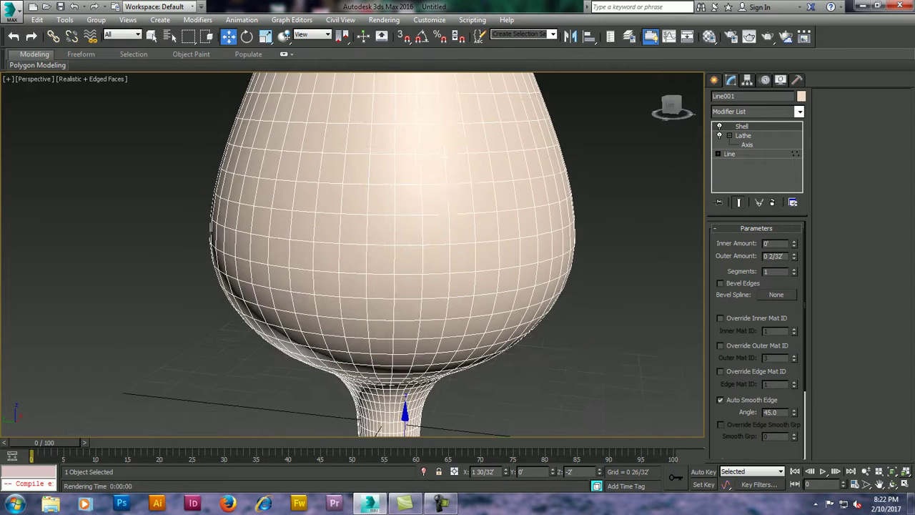
{"action": "scroll", "coordinate": [444, 286], "scroll_direction": "down", "scroll_amount": 3}
{"action": "scroll", "coordinate": [436, 247], "scroll_direction": "down", "scroll_amount": 3}
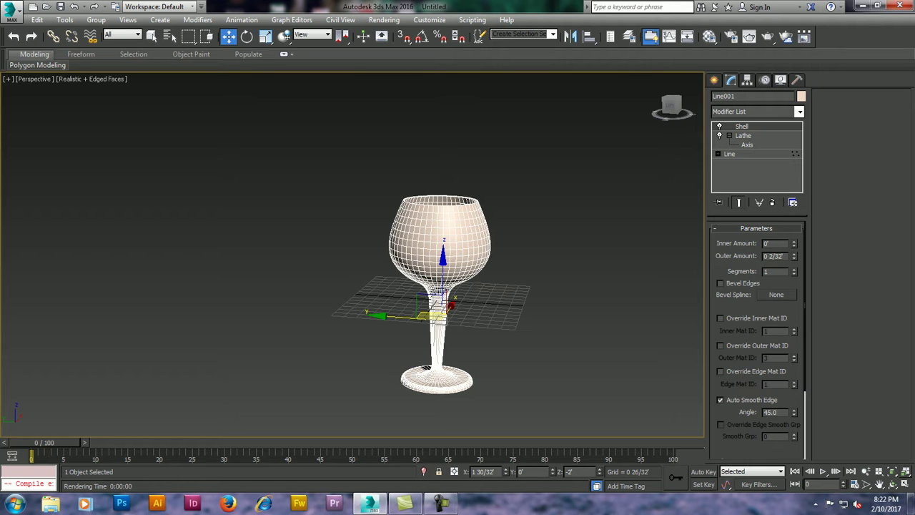
Step: Set the environment background colour to white in the Environment settings
{"action": "key", "text": "8"}
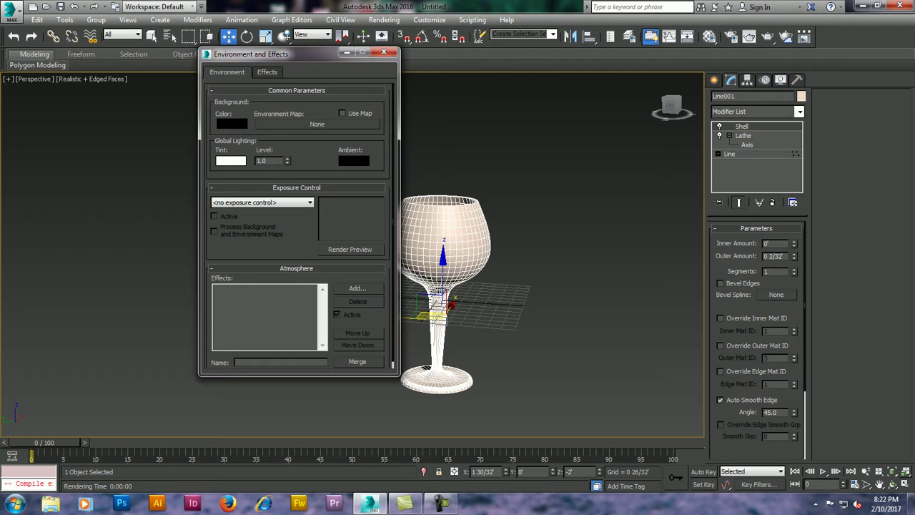
{"action": "left_click", "coordinate": [231, 123]}
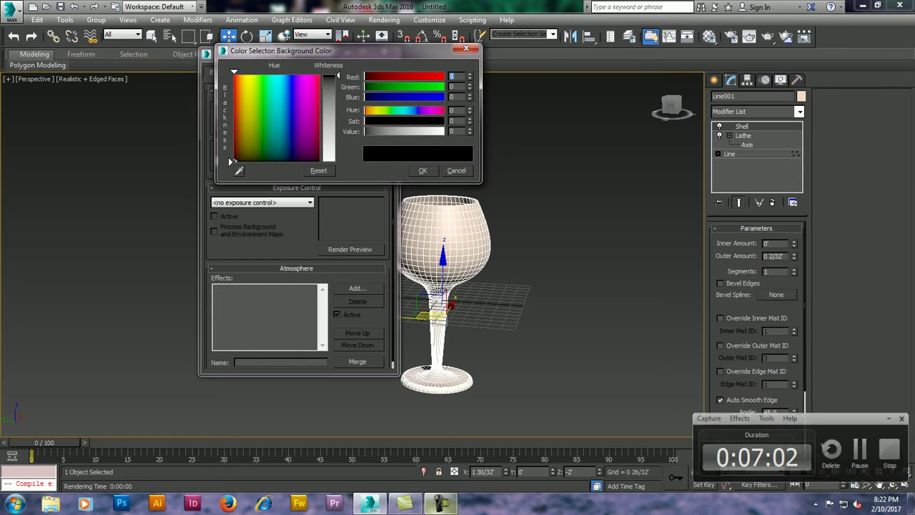
{"action": "type", "text": "211"}
{"action": "key", "text": "Tab"}
{"action": "type", "text": "255"}
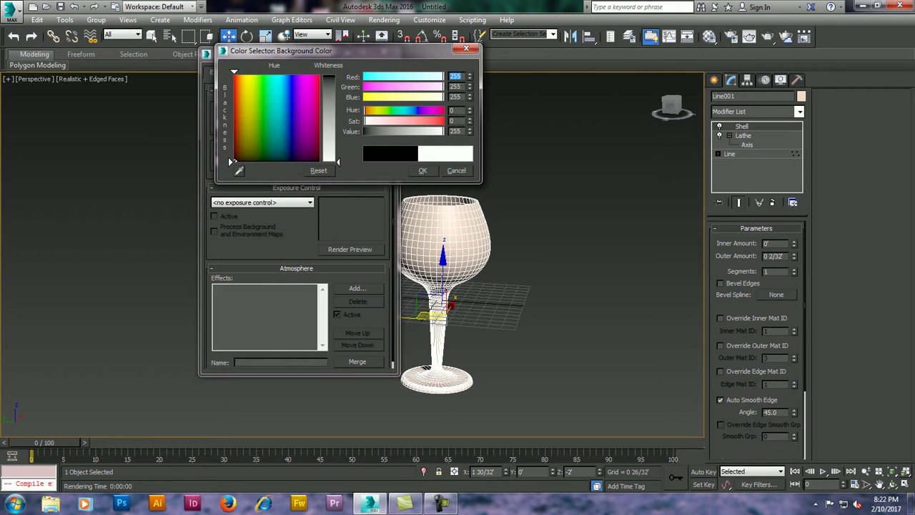
{"action": "key", "text": "Return"}
{"action": "left_click", "coordinate": [384, 53]}
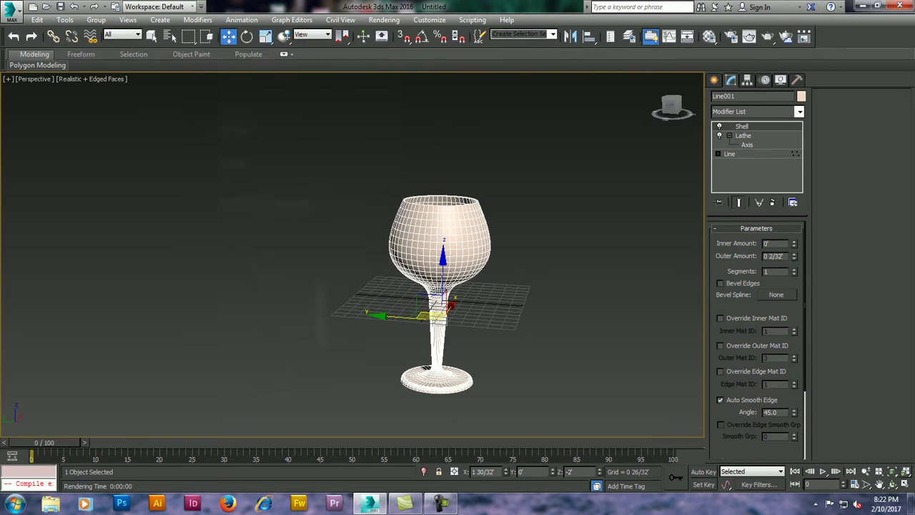
Step: Render the wine glass, then re-render it from a closer, higher orbit angle
{"action": "left_click", "coordinate": [749, 37]}
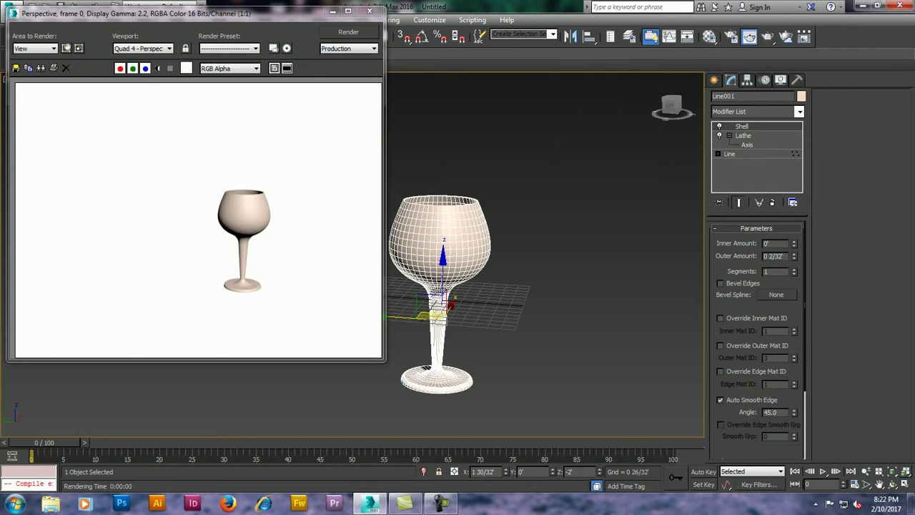
{"action": "left_click", "coordinate": [368, 10]}
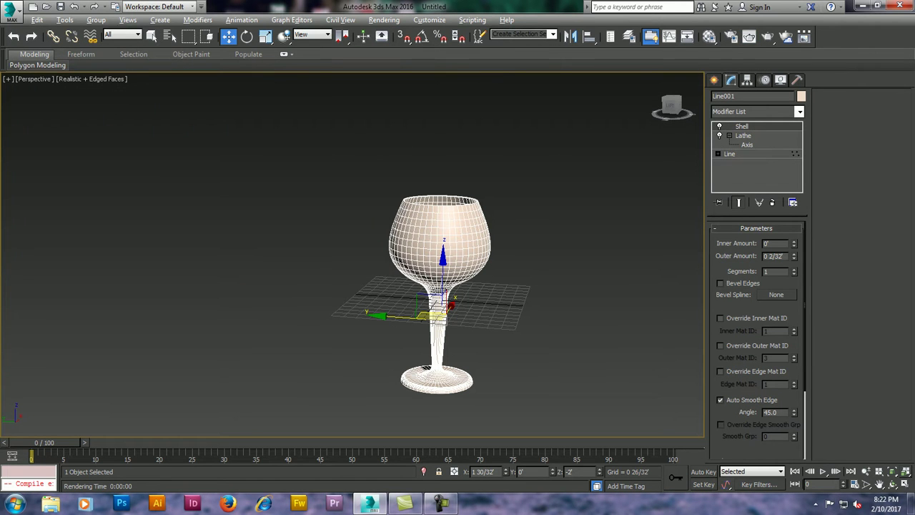
{"action": "middle_click_drag", "start_coordinate": [440, 286], "coordinate": [454, 275], "text": "alt"}
{"action": "scroll", "coordinate": [498, 253], "scroll_direction": "up", "scroll_amount": 3}
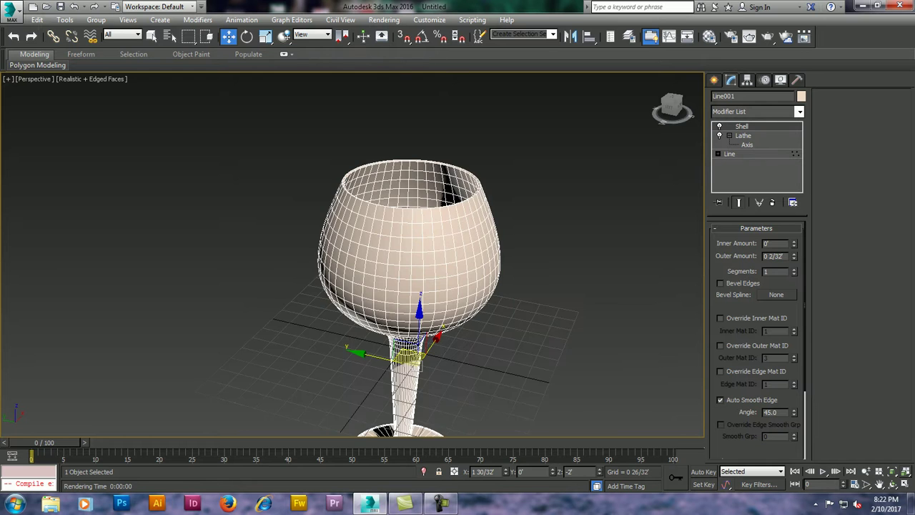
{"action": "left_click", "coordinate": [749, 36]}
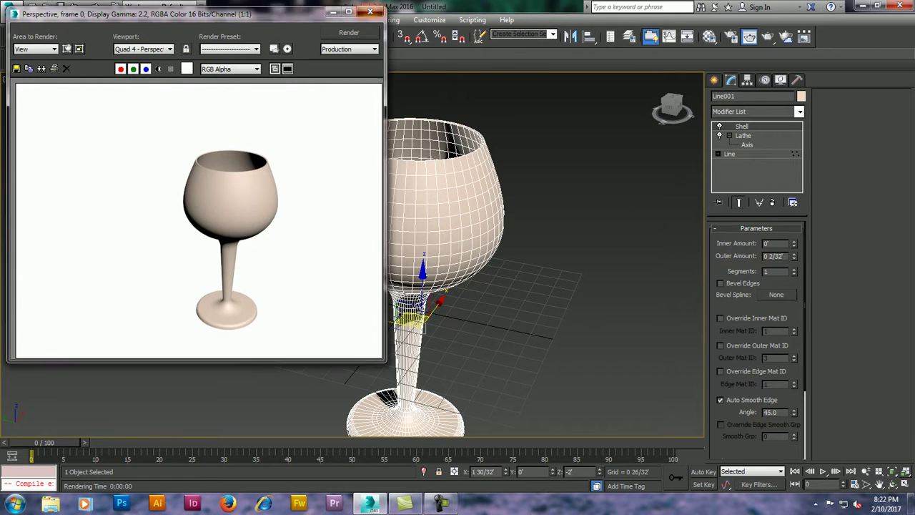
{"action": "left_click", "coordinate": [370, 12]}
{"action": "left_click", "coordinate": [384, 20]}
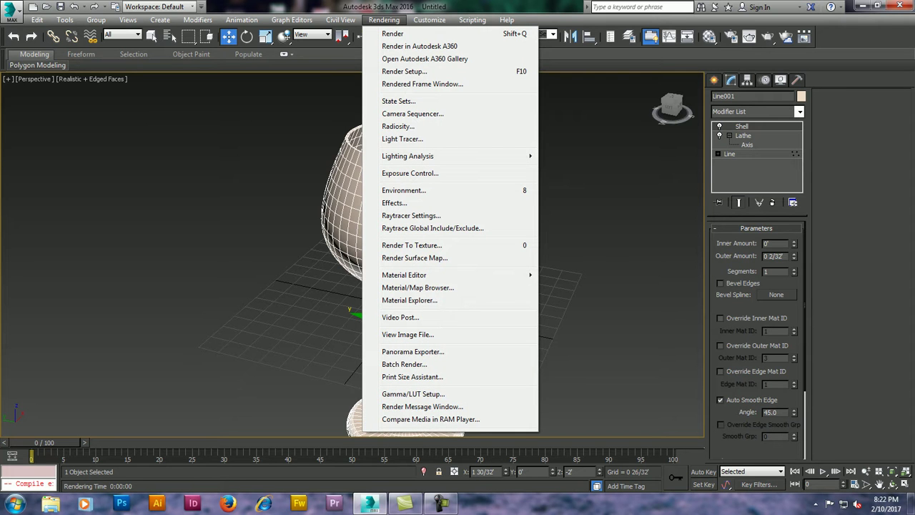
Step: Assign NVIDIA mental ray as the production renderer in Render Setup
{"action": "left_click", "coordinate": [404, 71]}
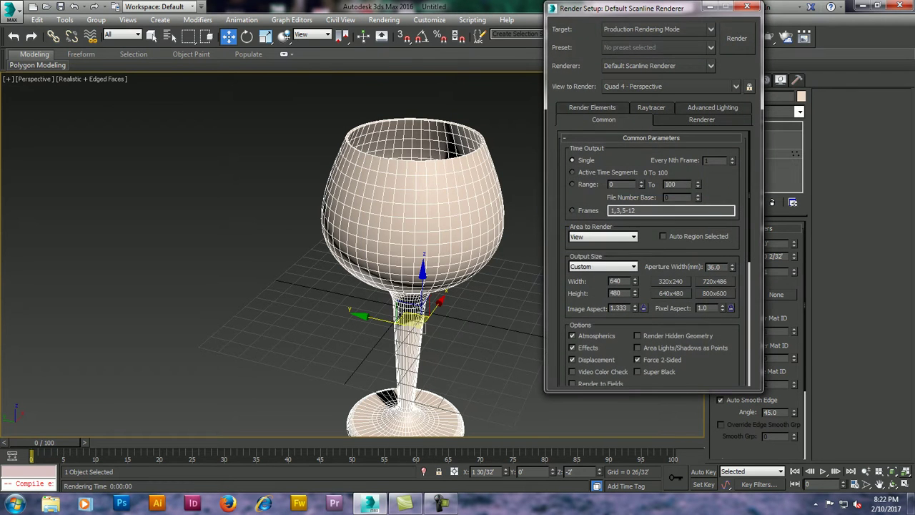
{"action": "scroll", "coordinate": [651, 257], "scroll_direction": "down", "scroll_amount": 2}
{"action": "scroll", "coordinate": [651, 257], "scroll_direction": "down", "scroll_amount": 3}
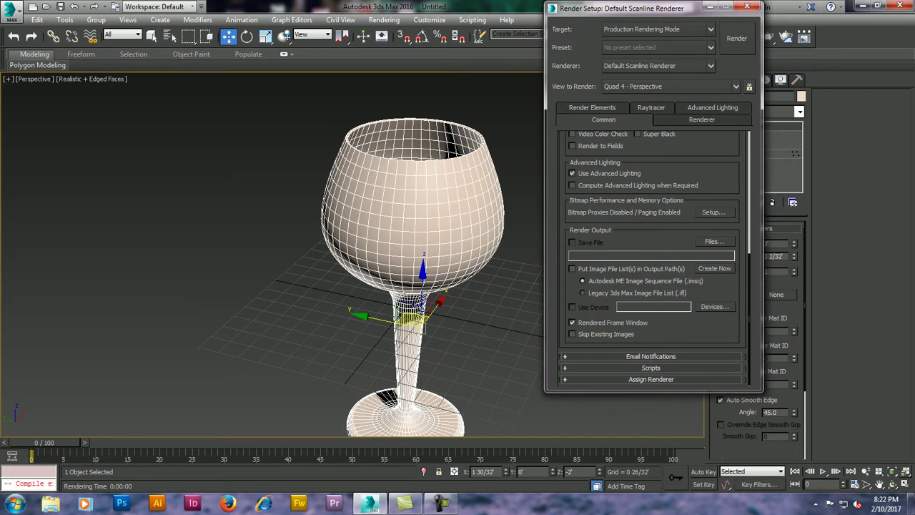
{"action": "left_click", "coordinate": [650, 379]}
{"action": "left_click", "coordinate": [716, 330]}
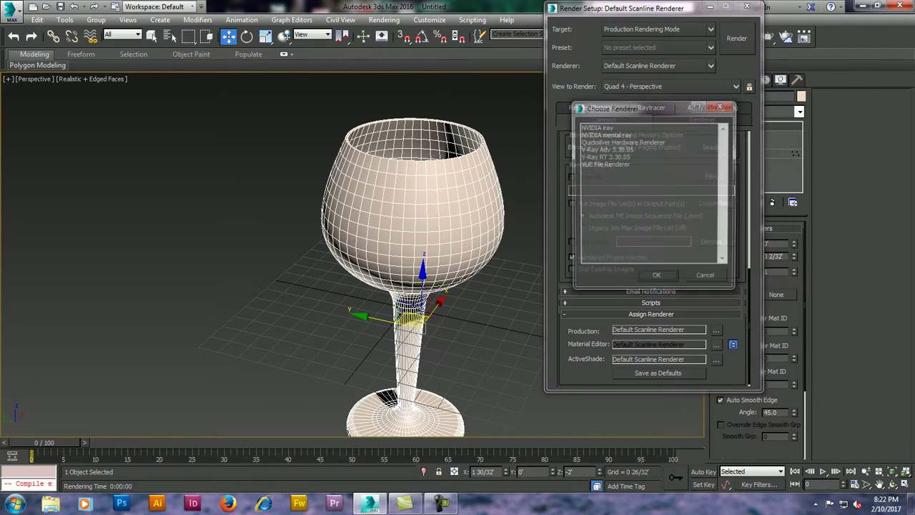
{"action": "left_click", "coordinate": [606, 134]}
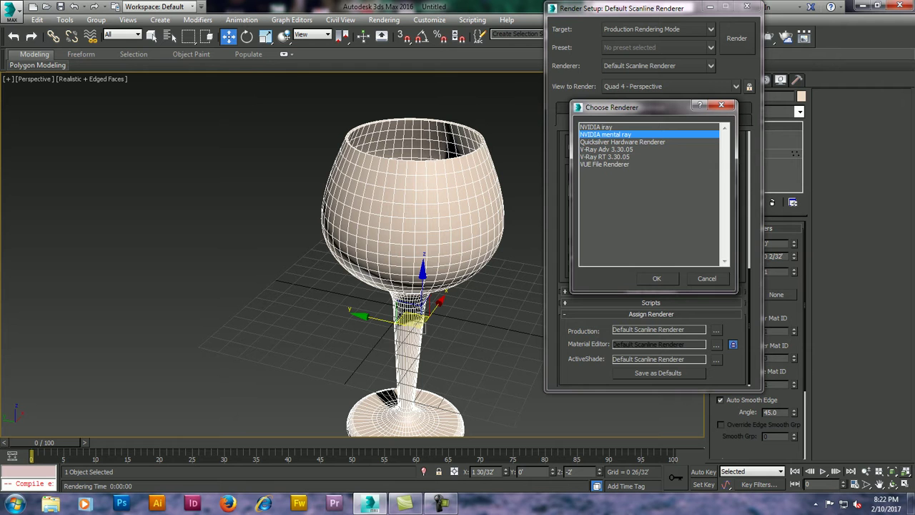
{"action": "left_click", "coordinate": [656, 279]}
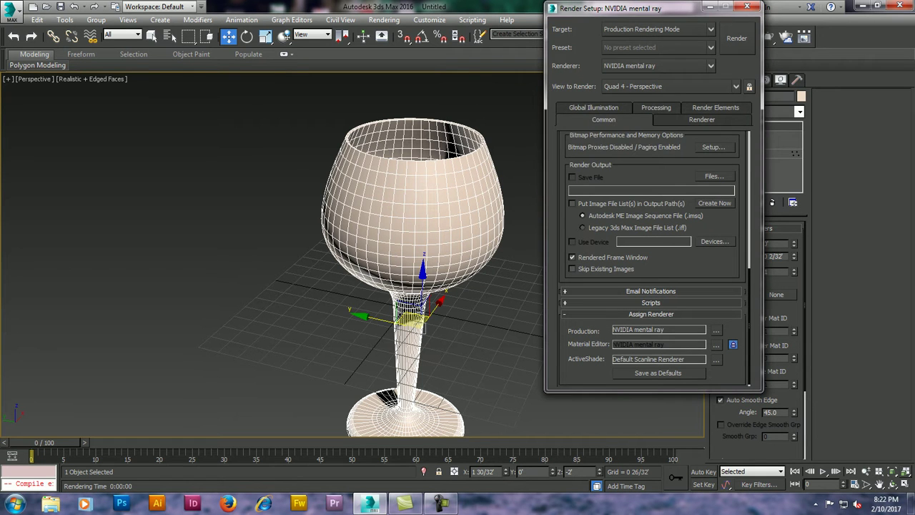
Step: Test-render the goblet with mental ray and close the render windows
{"action": "left_click", "coordinate": [736, 38]}
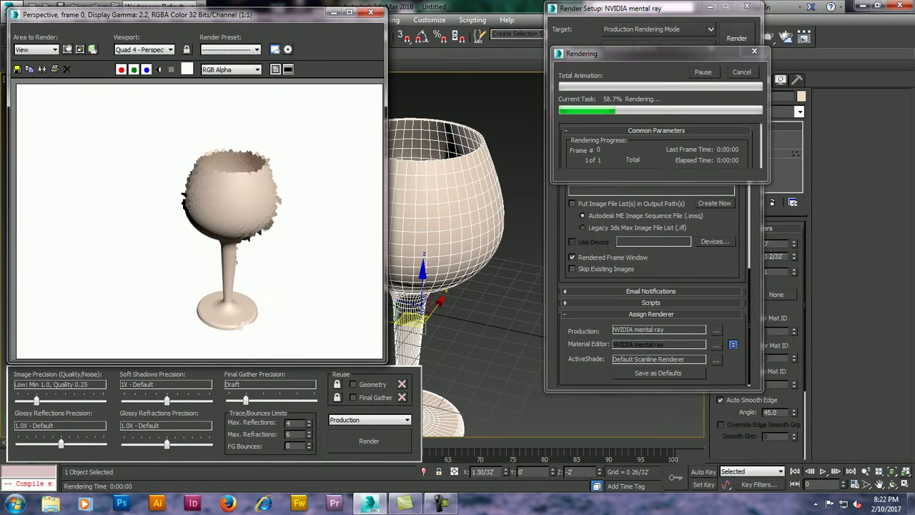
{"action": "left_click", "coordinate": [370, 12]}
{"action": "left_click", "coordinate": [747, 6]}
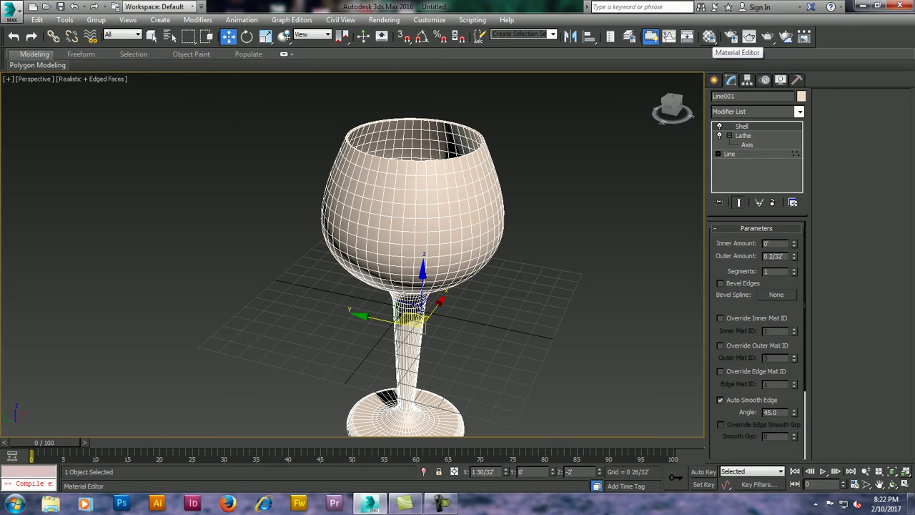
Step: Apply the Clear material from the Autodesk Material Library's Glass category to the goblet
{"action": "left_click", "coordinate": [709, 36]}
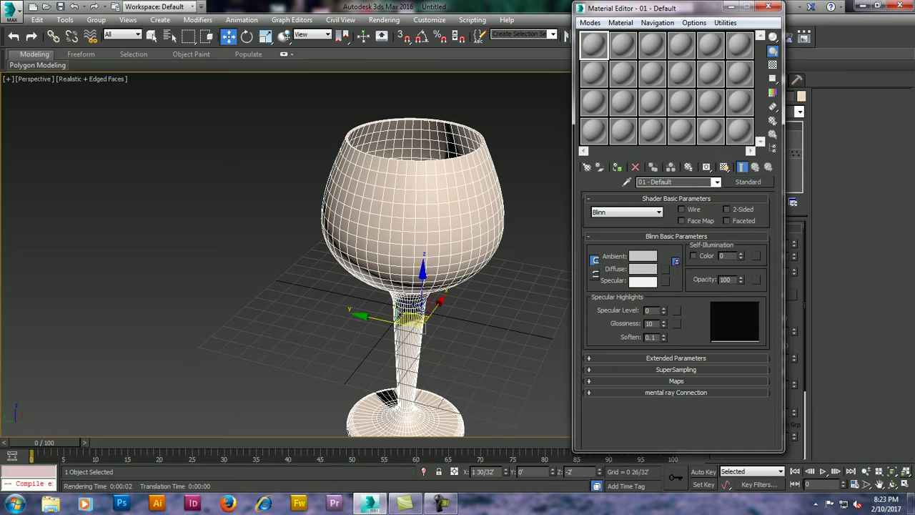
{"action": "left_click", "coordinate": [749, 181]}
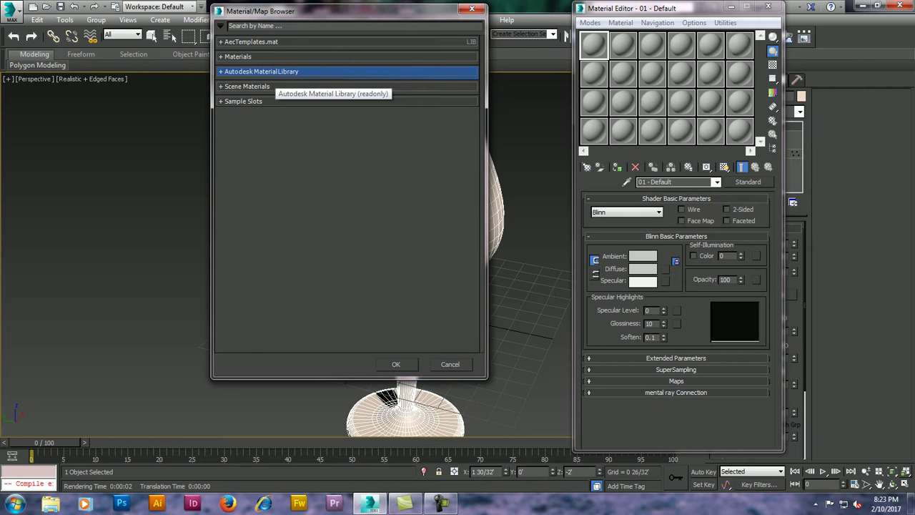
{"action": "left_click", "coordinate": [276, 72]}
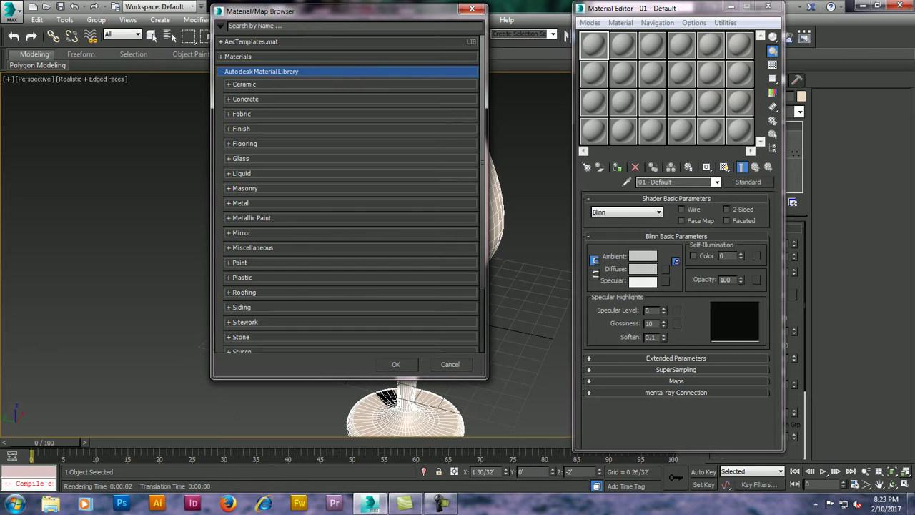
{"action": "left_click", "coordinate": [276, 71]}
{"action": "right_click", "coordinate": [275, 74]}
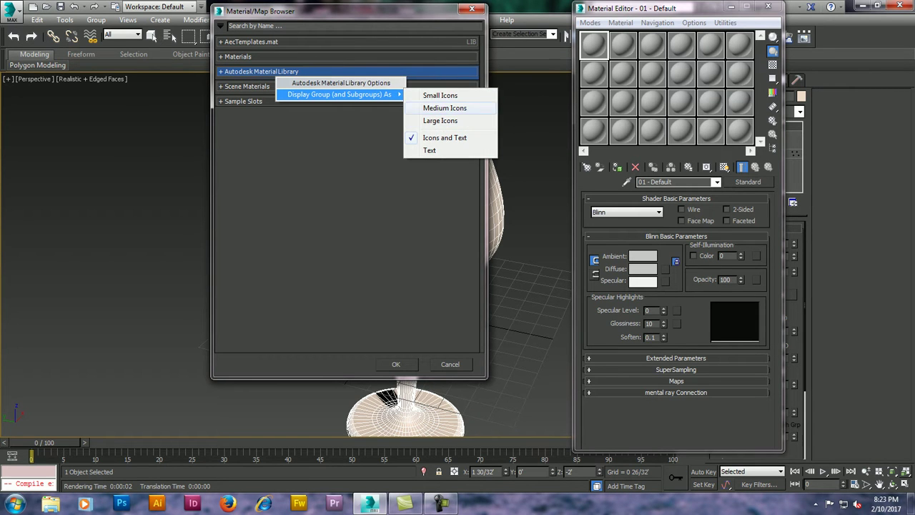
{"action": "left_click", "coordinate": [439, 120]}
{"action": "left_click", "coordinate": [260, 71]}
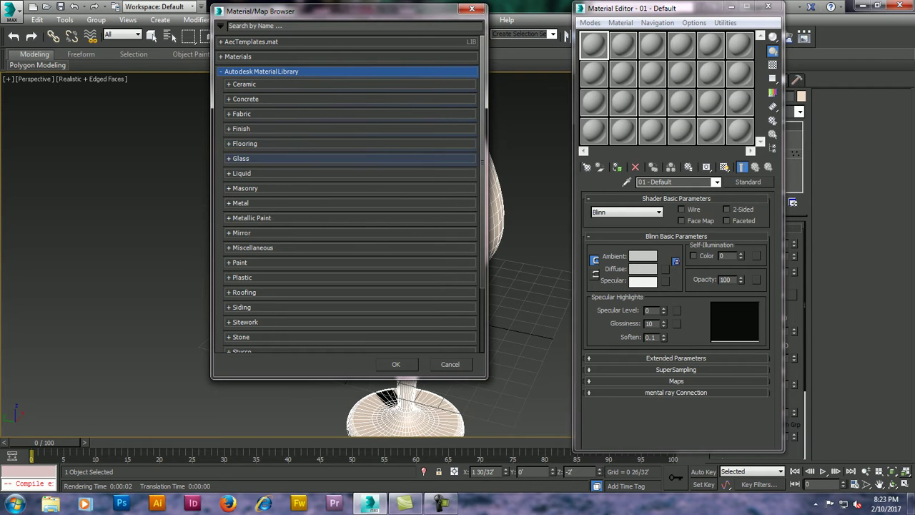
{"action": "left_click", "coordinate": [241, 158]}
{"action": "double_click", "coordinate": [256, 207]}
{"action": "left_click", "coordinate": [617, 167]}
Step: Render the glass-material goblet, suppressing the missing map-coordinates warning
{"action": "key", "text": "shift+q"}
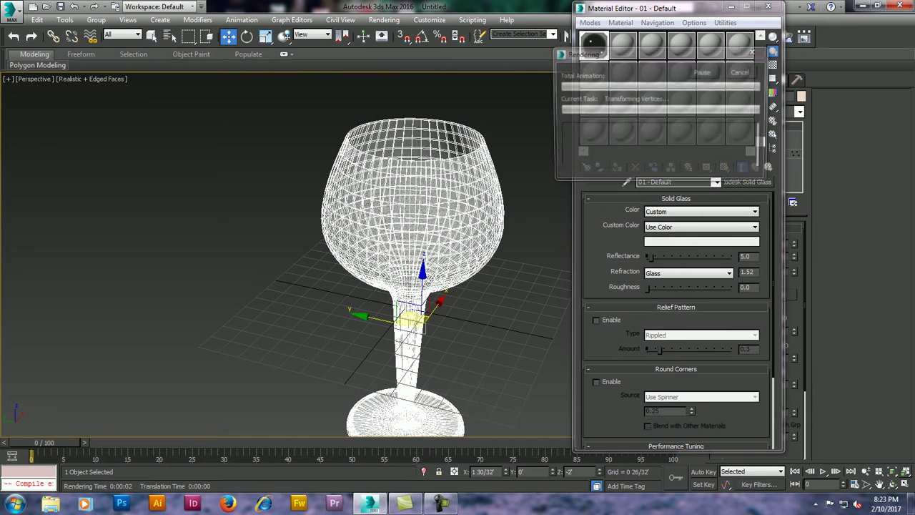
{"action": "left_click", "coordinate": [455, 330]}
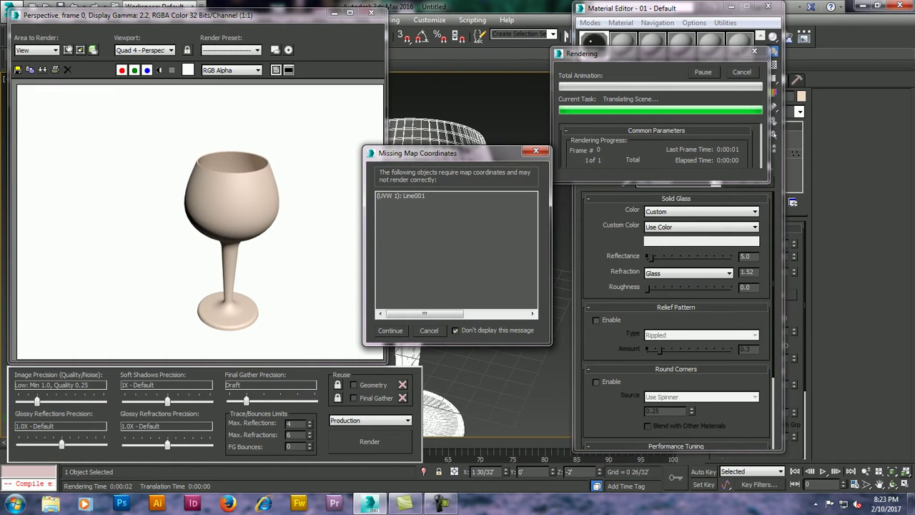
{"action": "left_click", "coordinate": [390, 331]}
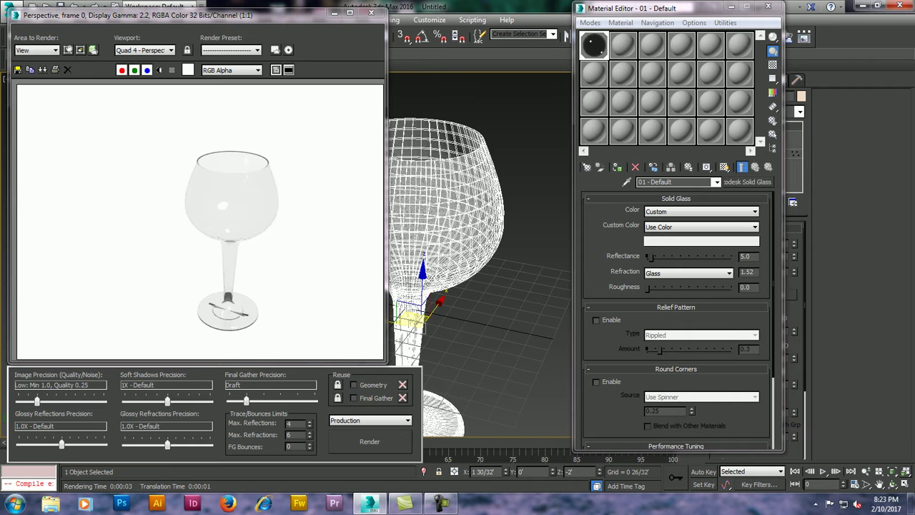
{"action": "left_click", "coordinate": [371, 12]}
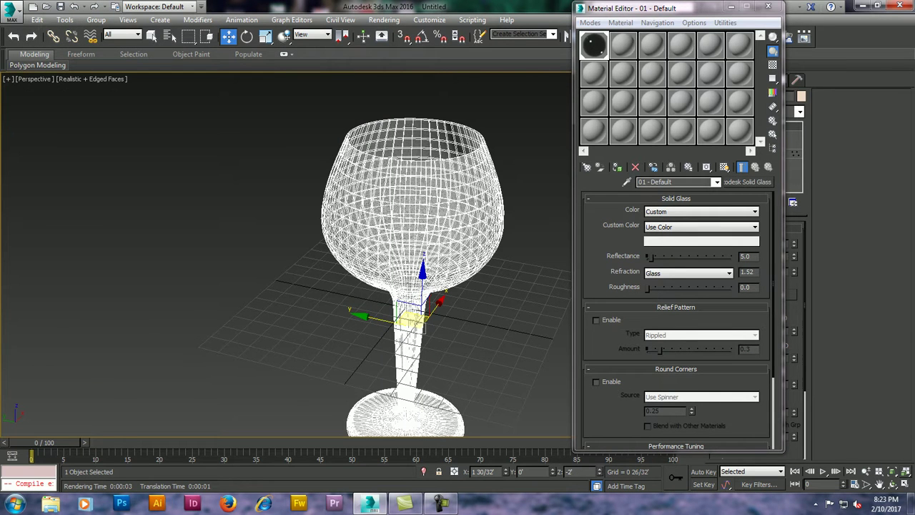
Step: Close the Material Editor and select the goblet's Line profile at vertex level
{"action": "key", "text": "m"}
{"action": "mouse_move", "coordinate": [412, 322]}
{"action": "middle_mouse_down", "text": "alt"}
{"action": "mouse_move", "coordinate": [358, 239]}
{"action": "mouse_move", "coordinate": [372, 215]}
{"action": "middle_mouse_up", "text": "alt"}
{"action": "scroll", "coordinate": [425, 202], "scroll_direction": "up", "scroll_amount": 5}
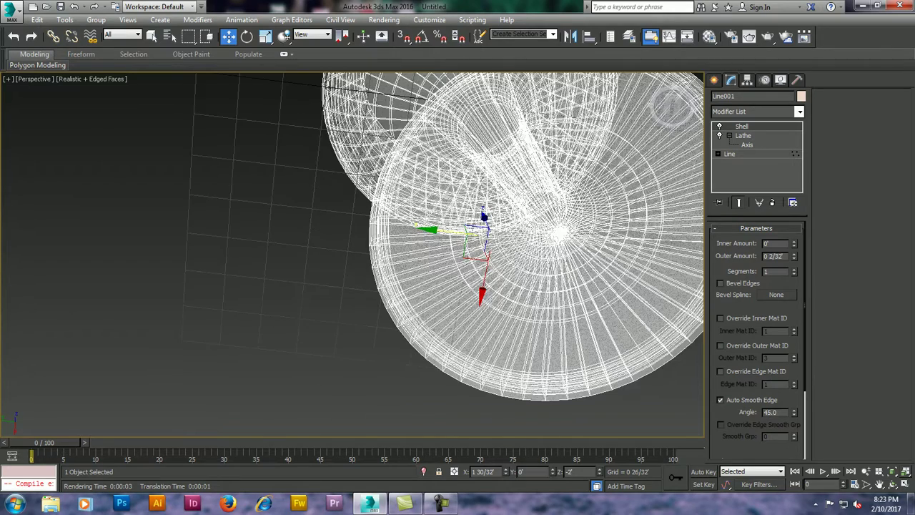
{"action": "middle_click_drag", "start_coordinate": [425, 201], "coordinate": [372, 215], "text": "alt"}
{"action": "middle_click_drag", "start_coordinate": [334, 242], "coordinate": [311, 252], "text": "alt"}
{"action": "left_click", "coordinate": [729, 154]}
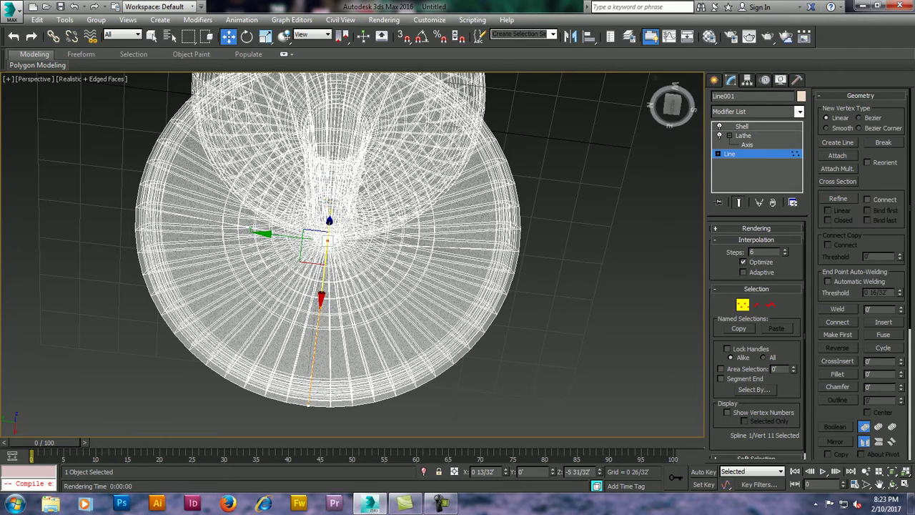
Step: Render a close, low side view of the goblet's base
{"action": "mouse_move", "coordinate": [672, 105]}
{"action": "left_mouse_down"}
{"action": "mouse_move", "coordinate": [672, 118]}
{"action": "mouse_move", "coordinate": [672, 106]}
{"action": "left_mouse_up"}
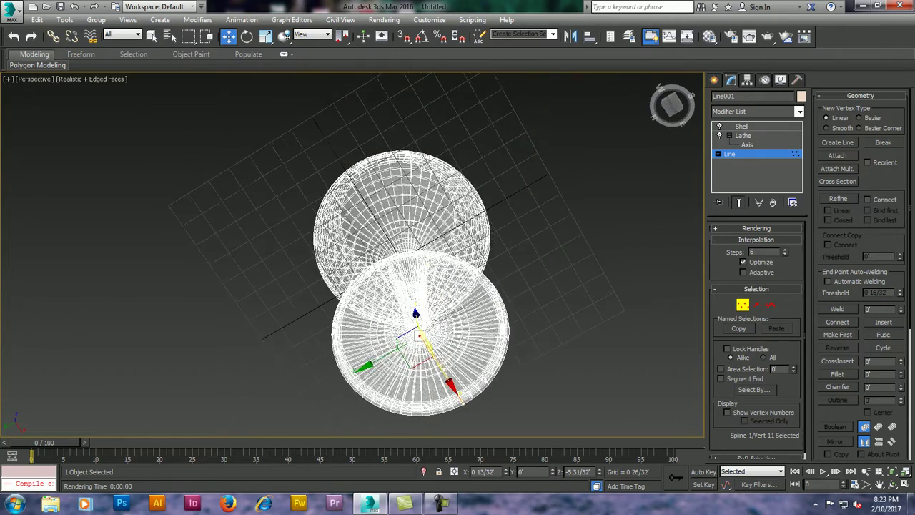
{"action": "scroll", "coordinate": [386, 271], "scroll_direction": "up", "scroll_amount": 3}
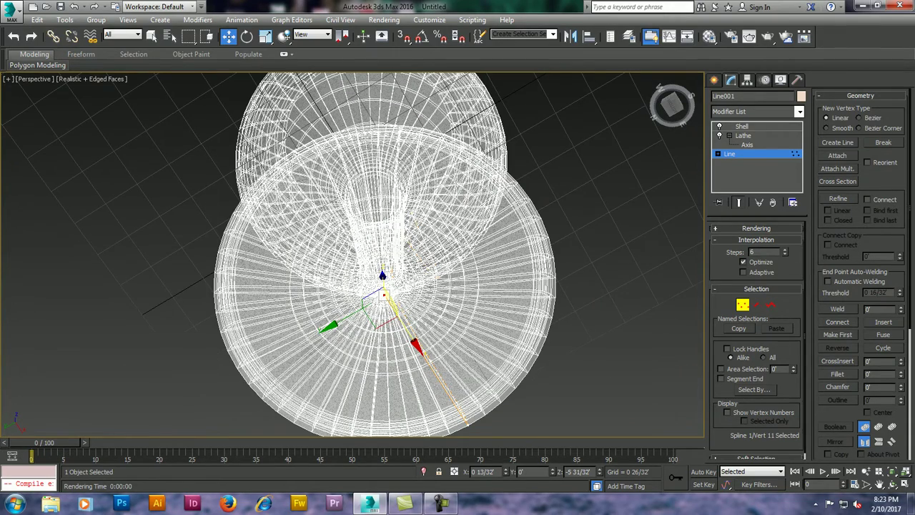
{"action": "left_click_drag", "start_coordinate": [385, 293], "coordinate": [386, 298]}
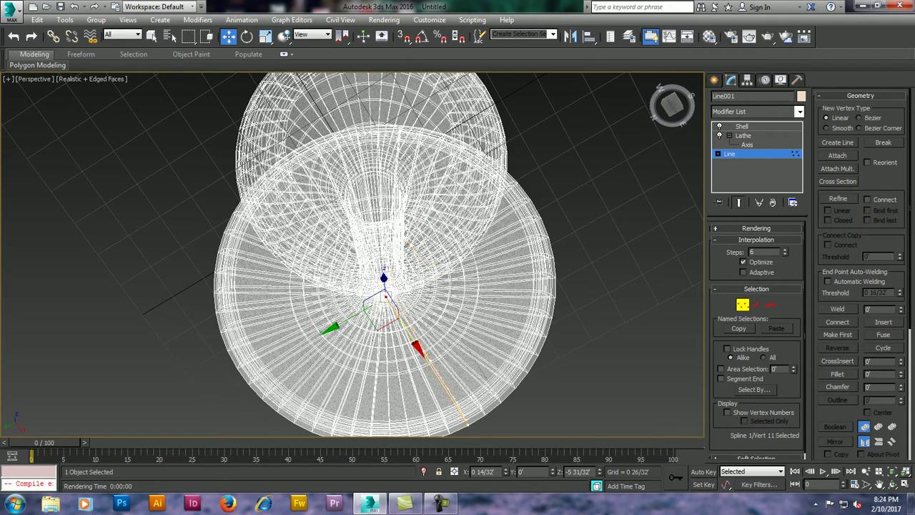
{"action": "middle_click_drag", "start_coordinate": [386, 297], "coordinate": [387, 314], "text": "alt"}
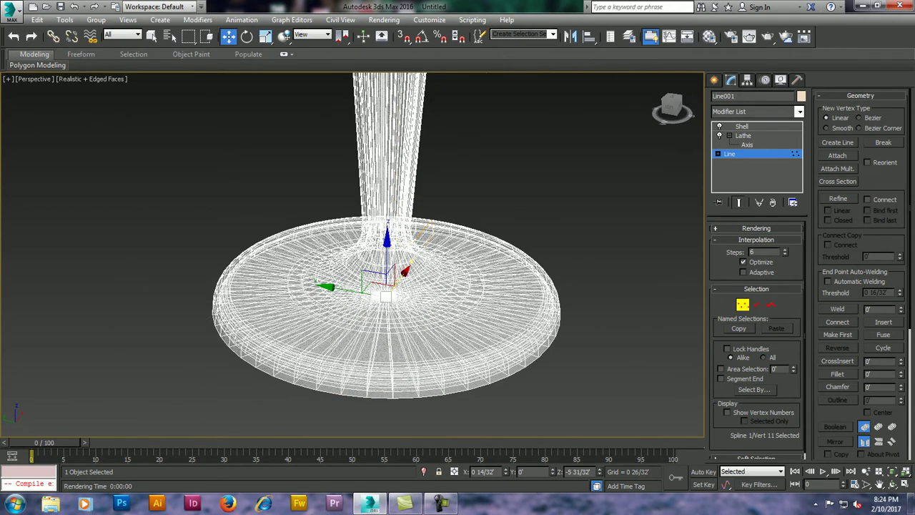
{"action": "key", "text": "shift+q"}
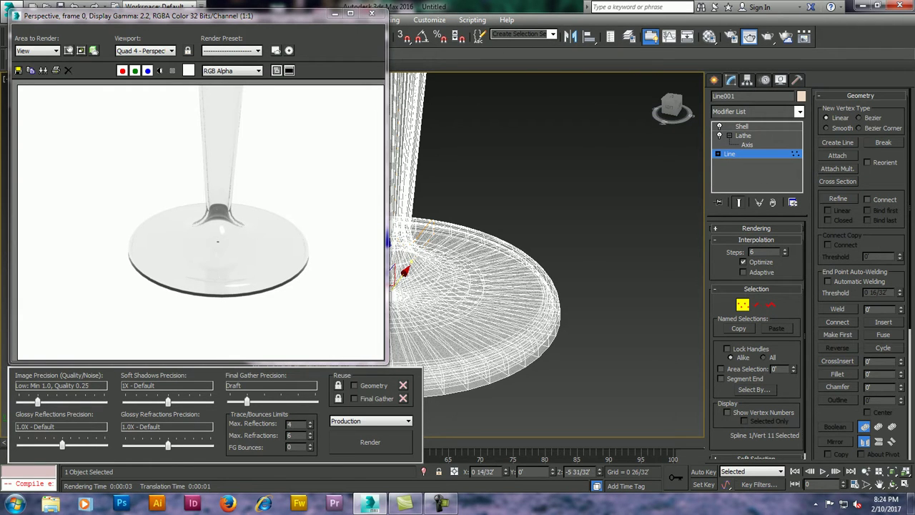
{"action": "left_click", "coordinate": [372, 13]}
Step: Zoom out and render the entire transparent goblet
{"action": "scroll", "coordinate": [384, 236], "scroll_direction": "down", "scroll_amount": 3}
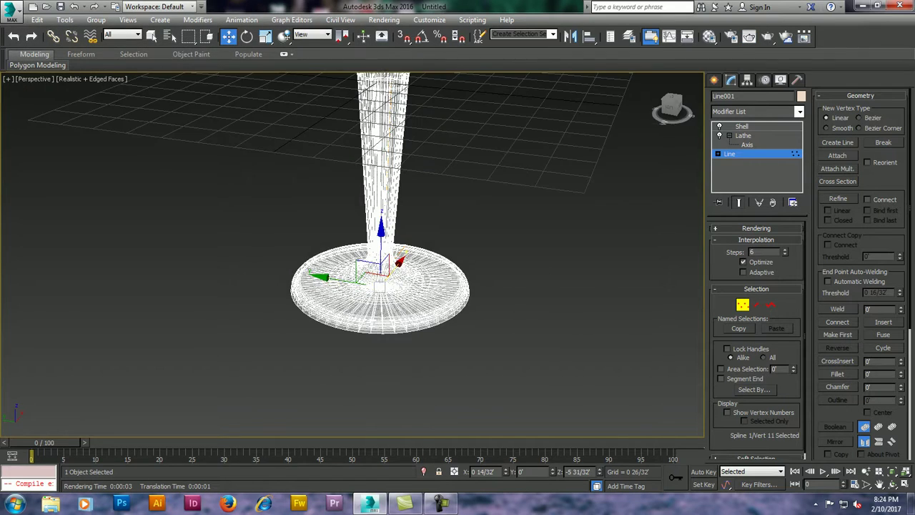
{"action": "scroll", "coordinate": [379, 236], "scroll_direction": "down", "scroll_amount": 3}
{"action": "scroll", "coordinate": [379, 236], "scroll_direction": "down", "scroll_amount": 2}
{"action": "left_click", "coordinate": [749, 37]}
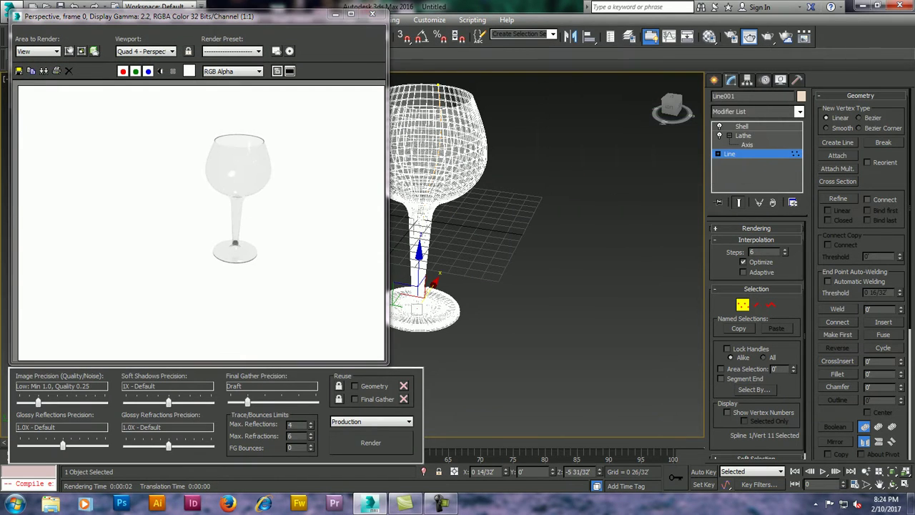
Step: Restore the four-viewport layout and zoom out around the goblet
{"action": "left_click", "coordinate": [371, 13]}
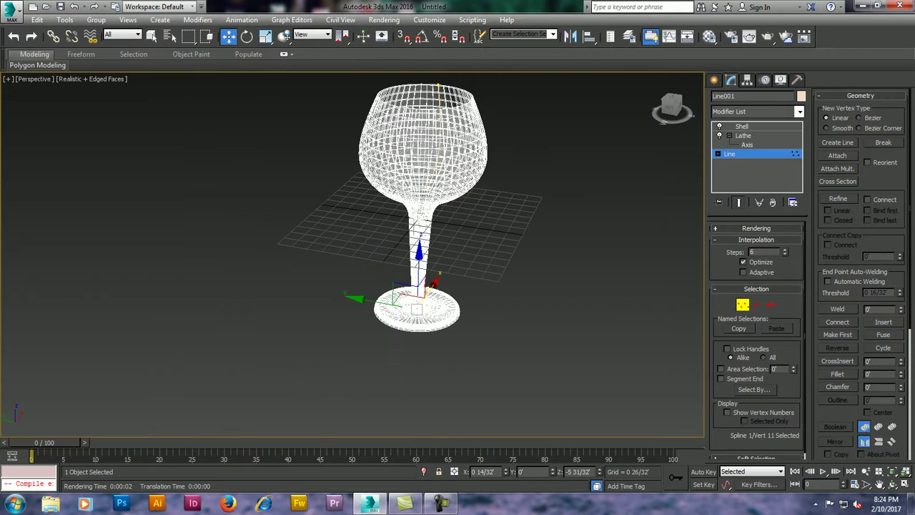
{"action": "middle_click_drag", "start_coordinate": [421, 214], "coordinate": [375, 222]}
{"action": "key", "text": "alt+w"}
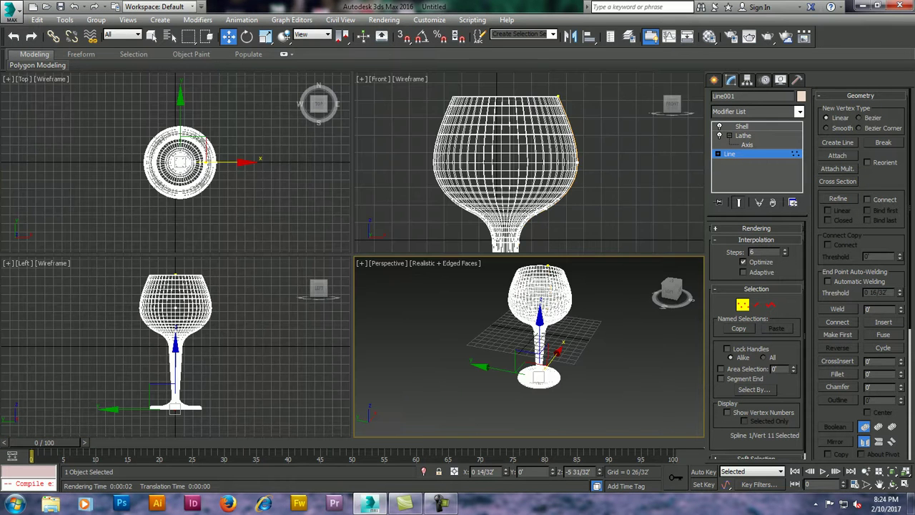
{"action": "scroll", "coordinate": [500, 129], "scroll_direction": "down", "scroll_amount": 1}
{"action": "scroll", "coordinate": [500, 128], "scroll_direction": "down", "scroll_amount": 2}
{"action": "scroll", "coordinate": [500, 128], "scroll_direction": "down", "scroll_amount": 2}
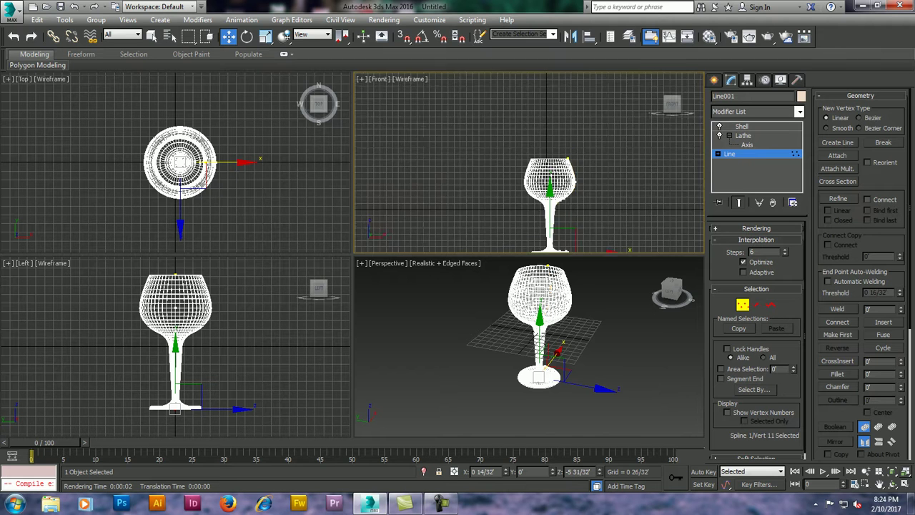
{"action": "scroll", "coordinate": [501, 129], "scroll_direction": "down", "scroll_amount": 2}
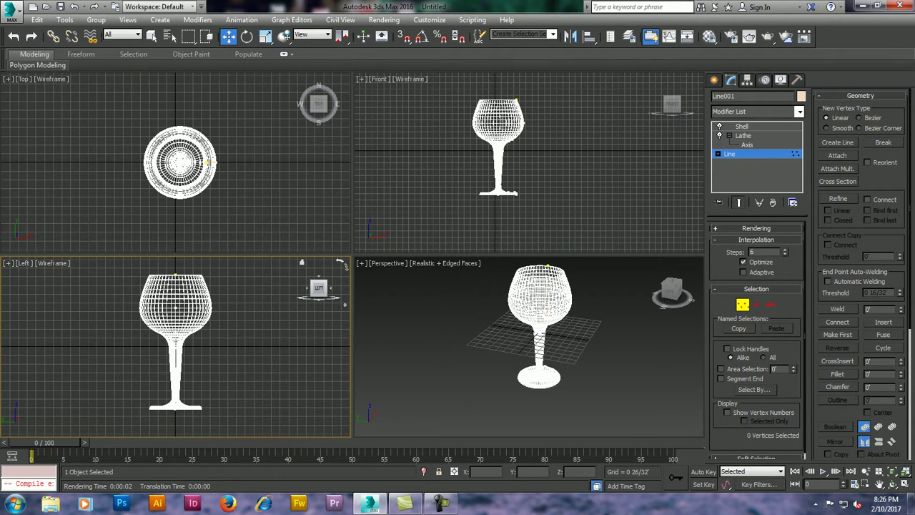
Step: Maximize the Front viewport on the goblet and bring up the Shapes creation options
{"action": "left_click", "coordinate": [595, 179]}
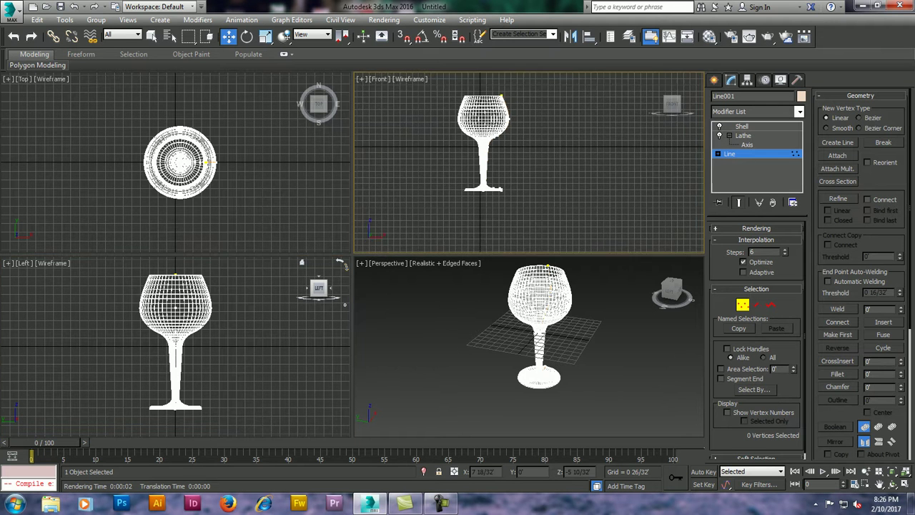
{"action": "key", "text": "alt+w"}
{"action": "scroll", "coordinate": [371, 251], "scroll_direction": "up", "scroll_amount": 3}
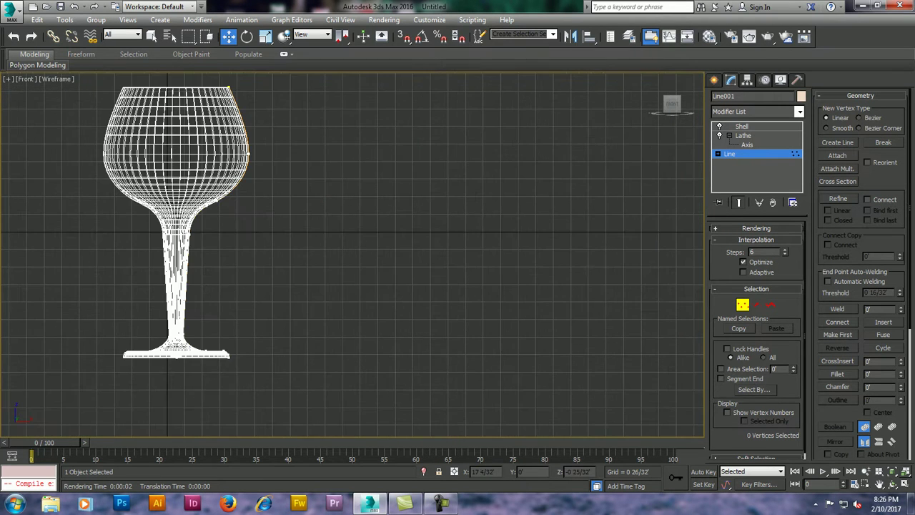
{"action": "scroll", "coordinate": [372, 250], "scroll_direction": "down", "scroll_amount": 1}
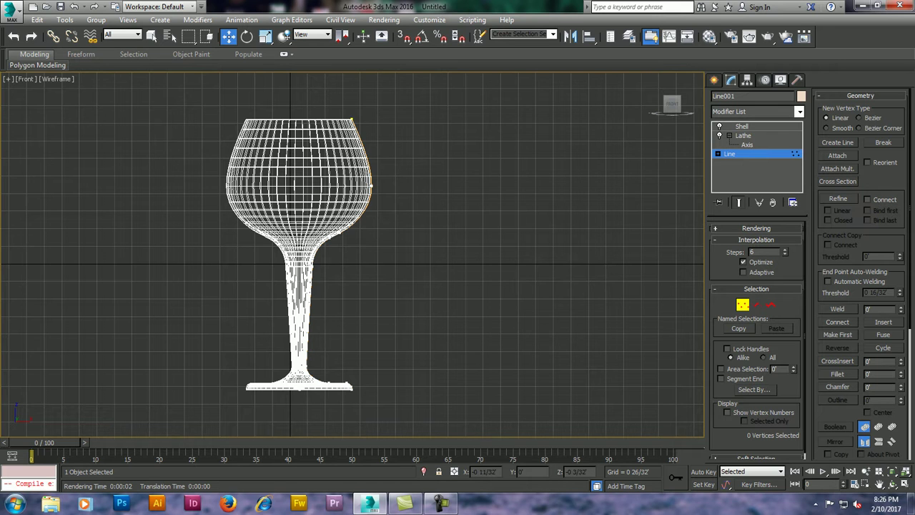
{"action": "left_click", "coordinate": [714, 79]}
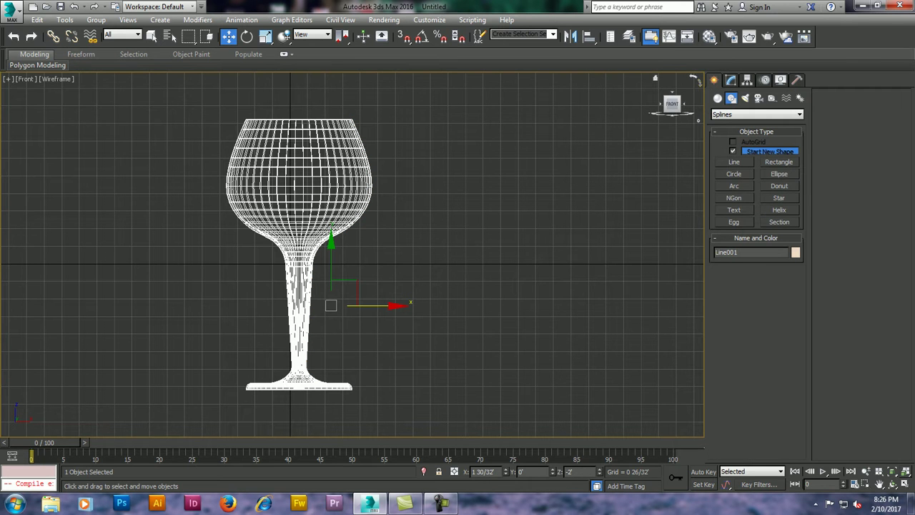
Step: Draw Line002 in Front view: rim, bottom corner, base end, inner base corner, back to rim
{"action": "left_click", "coordinate": [734, 162]}
{"action": "left_click", "coordinate": [573, 193]}
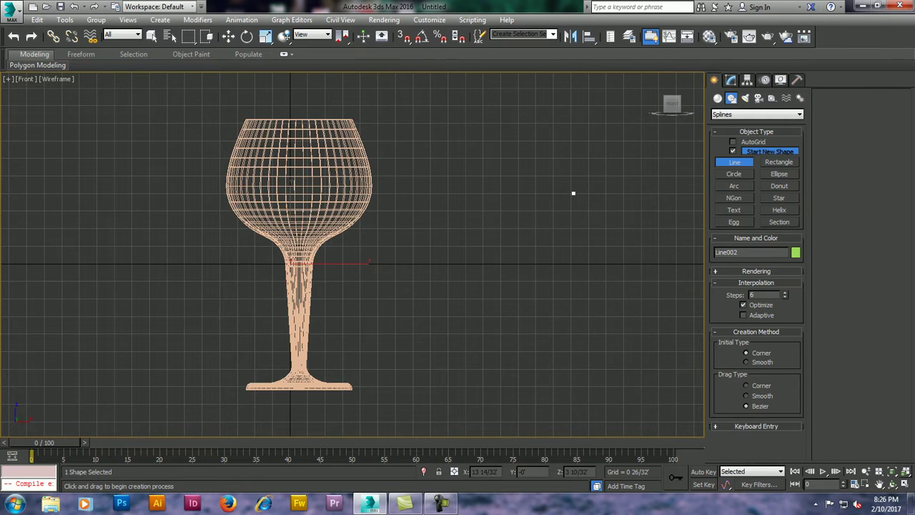
{"action": "left_click", "coordinate": [534, 385]}
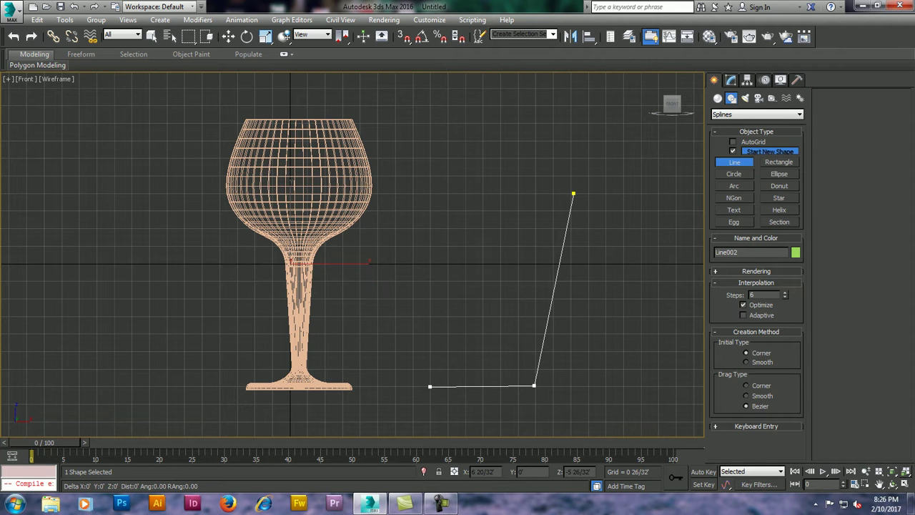
{"action": "left_click", "coordinate": [431, 380]}
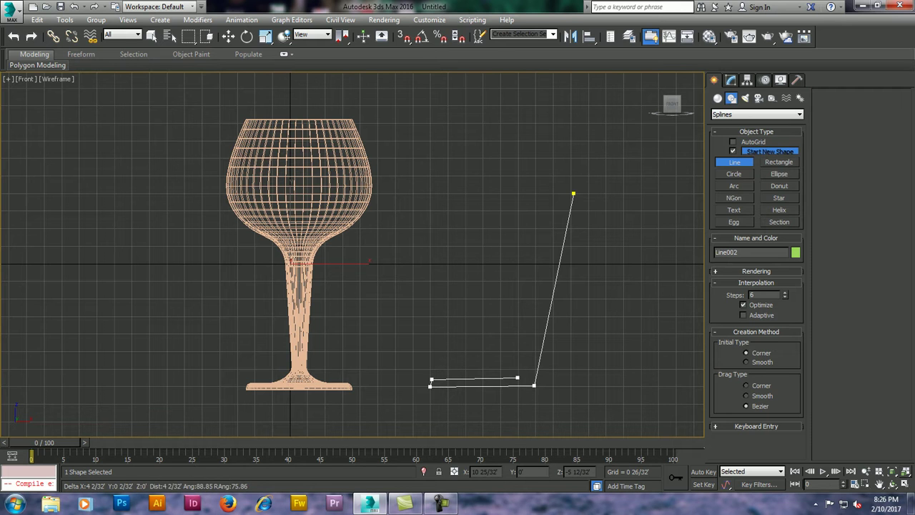
{"action": "left_click", "coordinate": [526, 376]}
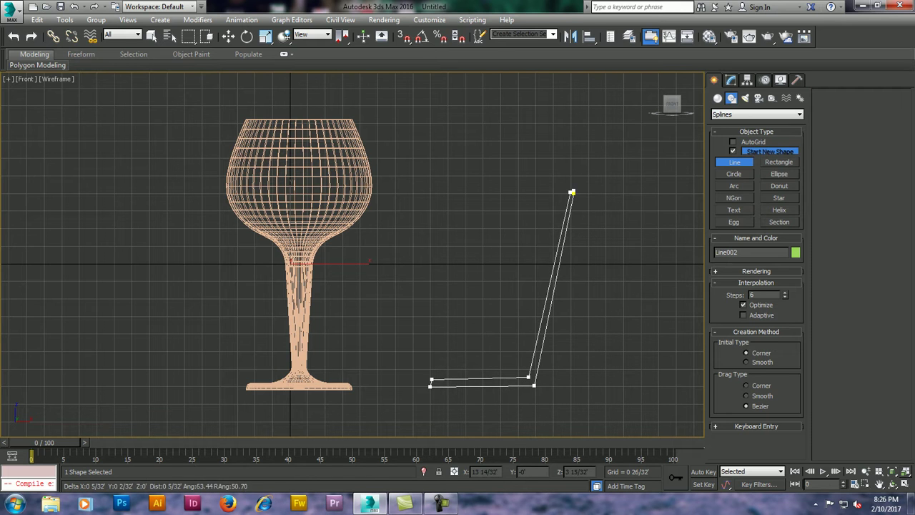
{"action": "left_click", "coordinate": [572, 193]}
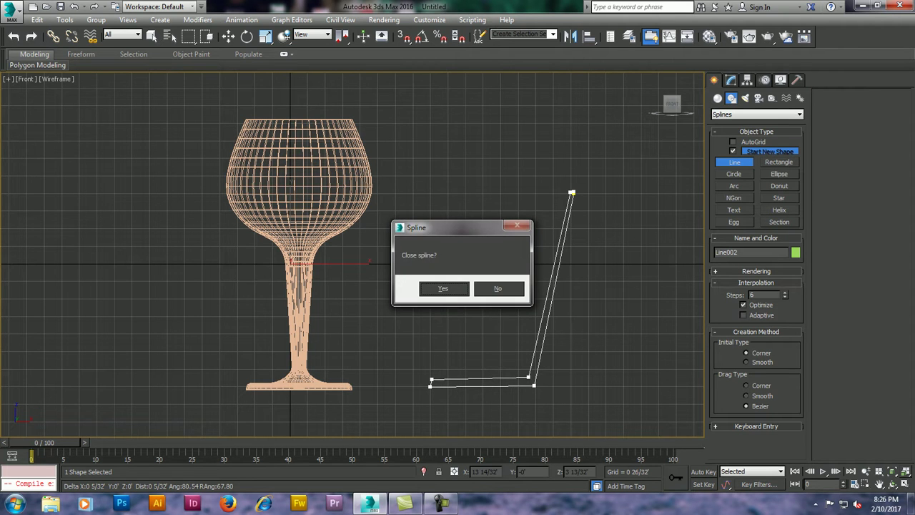
Step: Leave Line002 as an open spline and apply a Lathe modifier to it
{"action": "left_click", "coordinate": [497, 288]}
{"action": "key", "text": "w"}
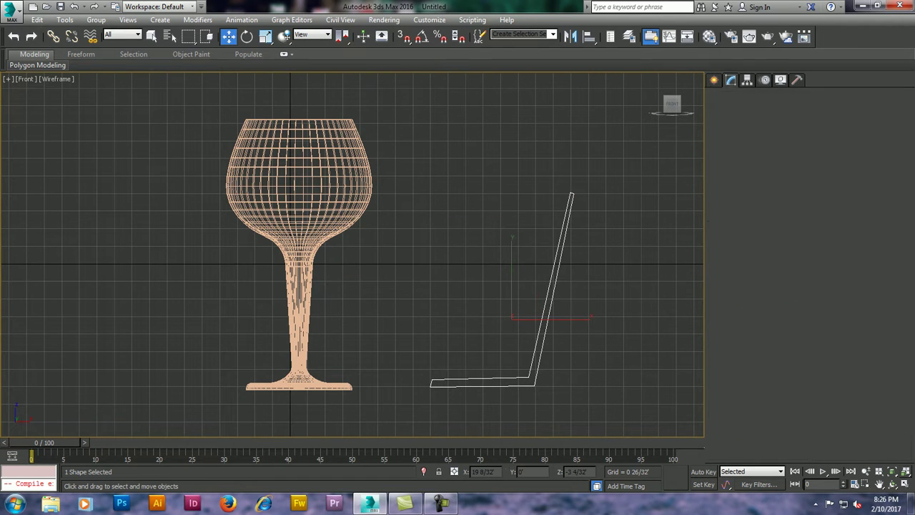
{"action": "left_click", "coordinate": [730, 79]}
{"action": "left_click", "coordinate": [799, 111]}
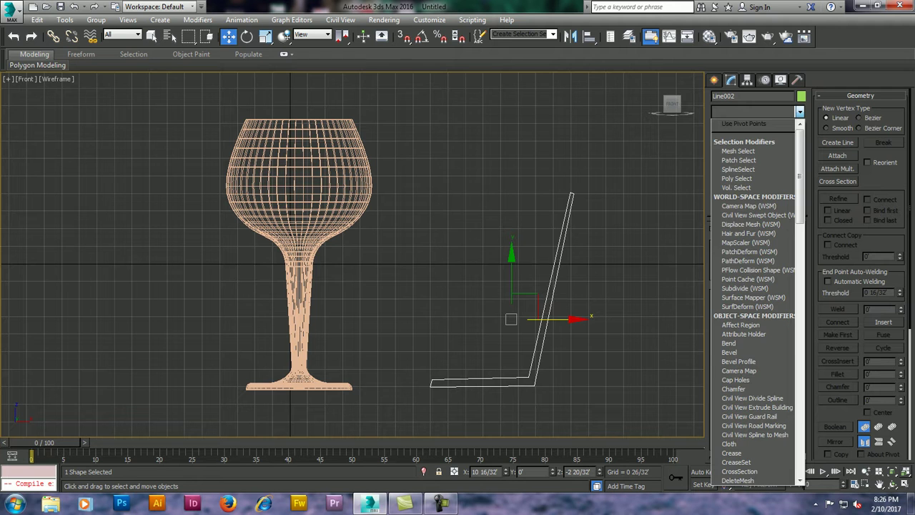
{"action": "key", "text": "l"}
{"action": "key", "text": "Return"}
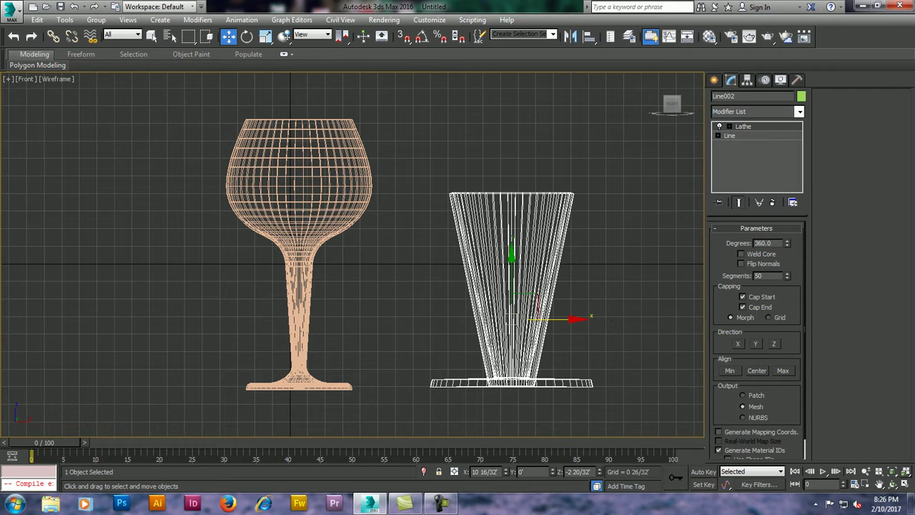
Step: Move the Lathe axis left to widen the revolved cup
{"action": "left_click", "coordinate": [743, 126]}
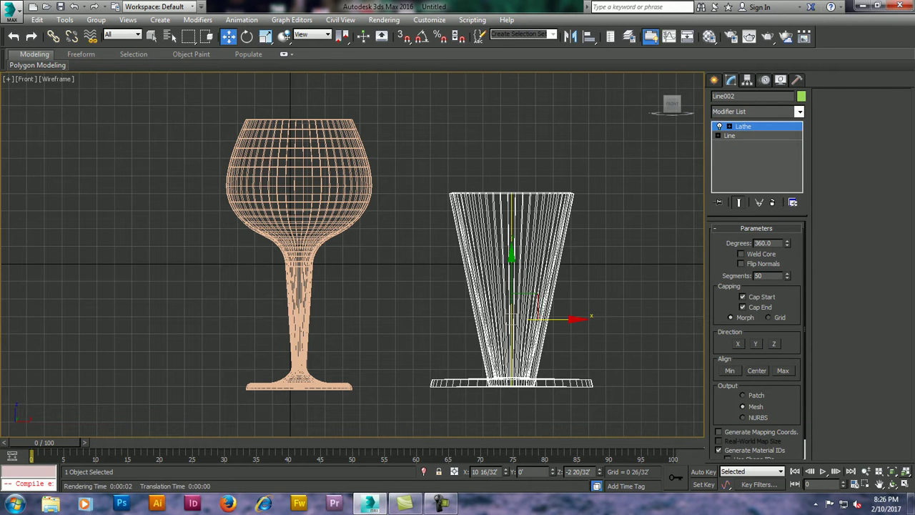
{"action": "key", "text": "1"}
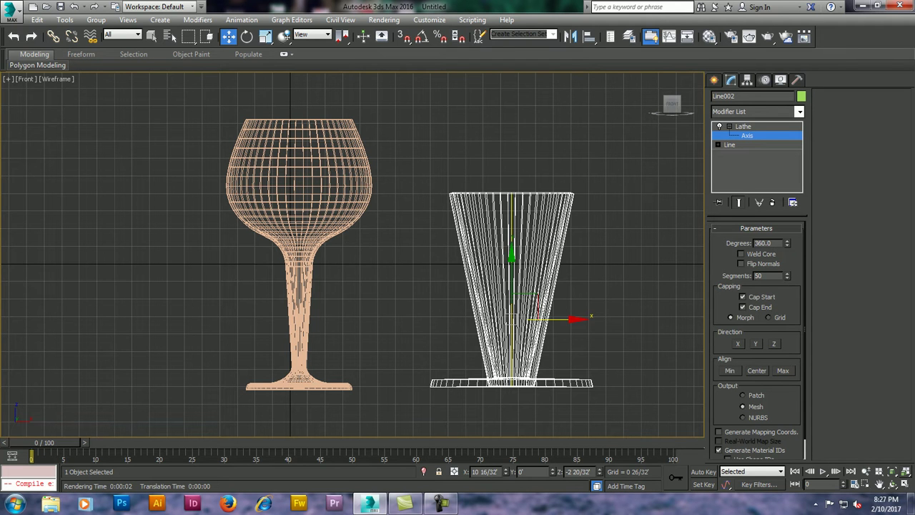
{"action": "left_click_drag", "start_coordinate": [544, 318], "coordinate": [494, 319]}
{"action": "left_click_drag", "start_coordinate": [445, 320], "coordinate": [431, 320]}
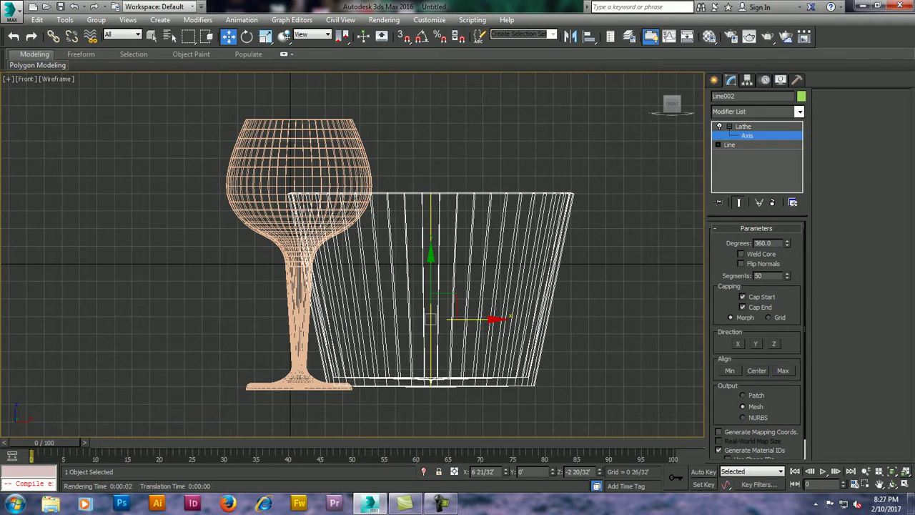
Step: Frame glass and cup in four viewports, then return to Line with Show End Result on
{"action": "key", "text": "alt+w"}
{"action": "middle_click_drag", "start_coordinate": [543, 336], "coordinate": [515, 336], "text": "alt"}
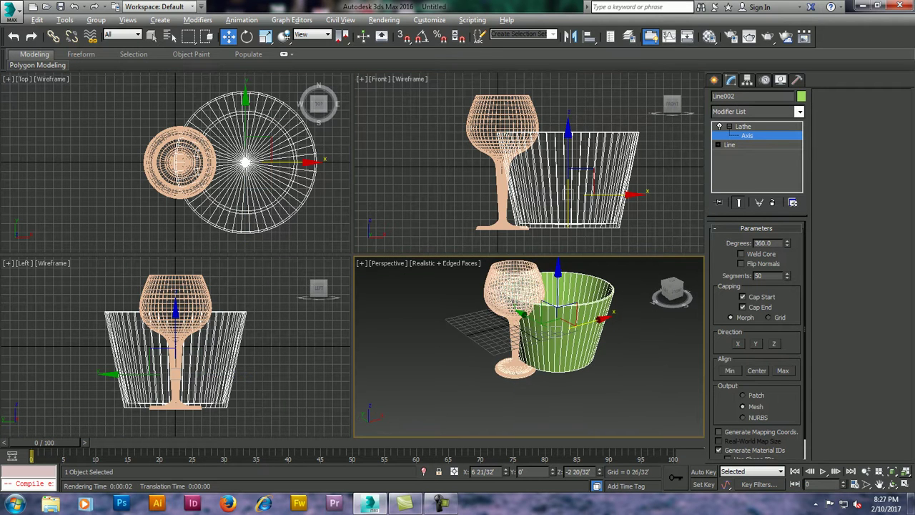
{"action": "scroll", "coordinate": [529, 163], "scroll_direction": "up", "scroll_amount": 3}
{"action": "mouse_move", "coordinate": [529, 186]}
{"action": "middle_mouse_down"}
{"action": "mouse_move", "coordinate": [529, 143]}
{"action": "mouse_move", "coordinate": [543, 172]}
{"action": "middle_mouse_up"}
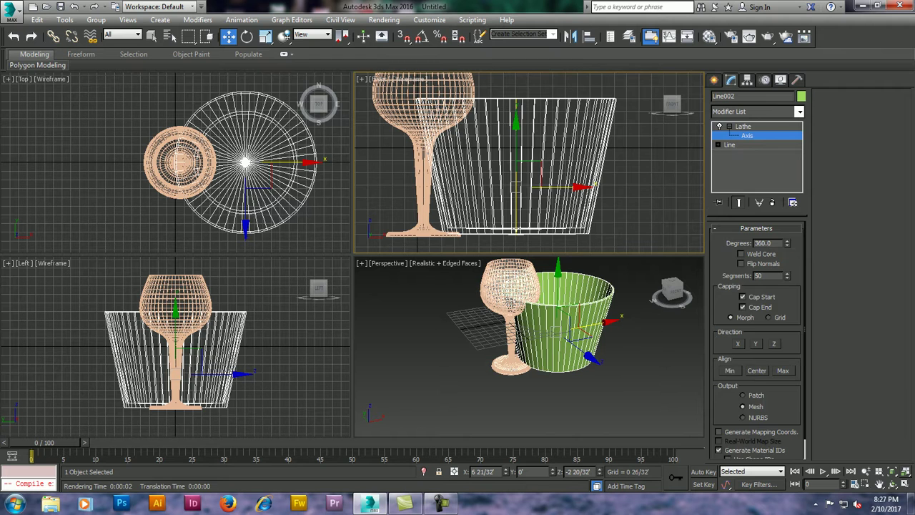
{"action": "left_click", "coordinate": [729, 144]}
{"action": "left_click", "coordinate": [739, 202]}
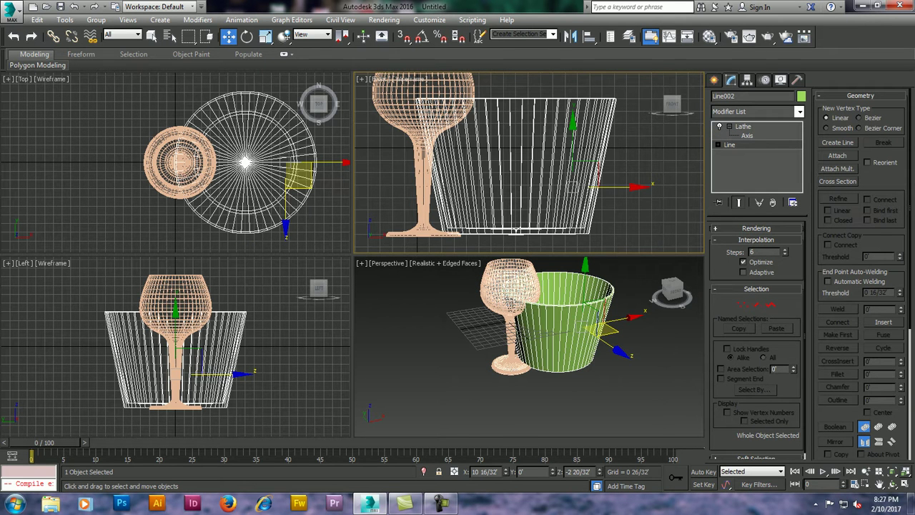
Step: Move Line002's base vertices inward and pull the rim vertex in and up for a tall tumbler
{"action": "left_click", "coordinate": [743, 304]}
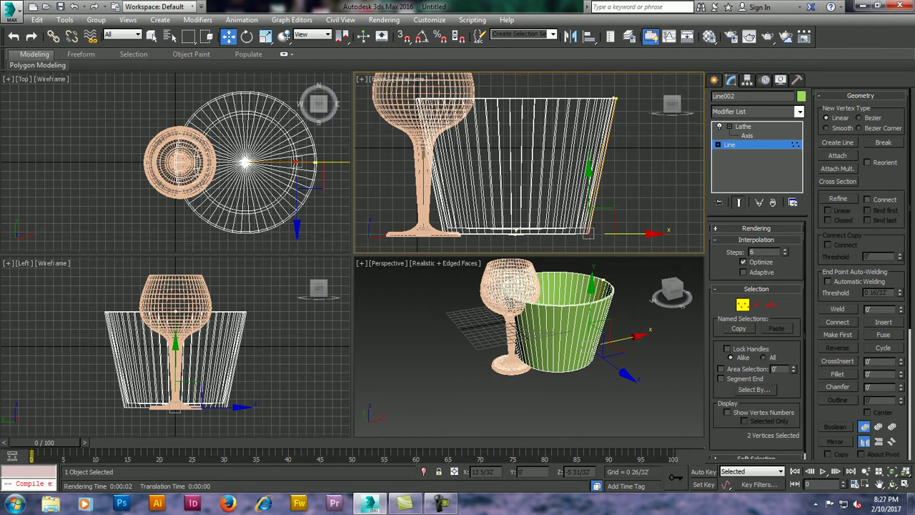
{"action": "left_click_drag", "start_coordinate": [588, 233], "coordinate": [563, 234]}
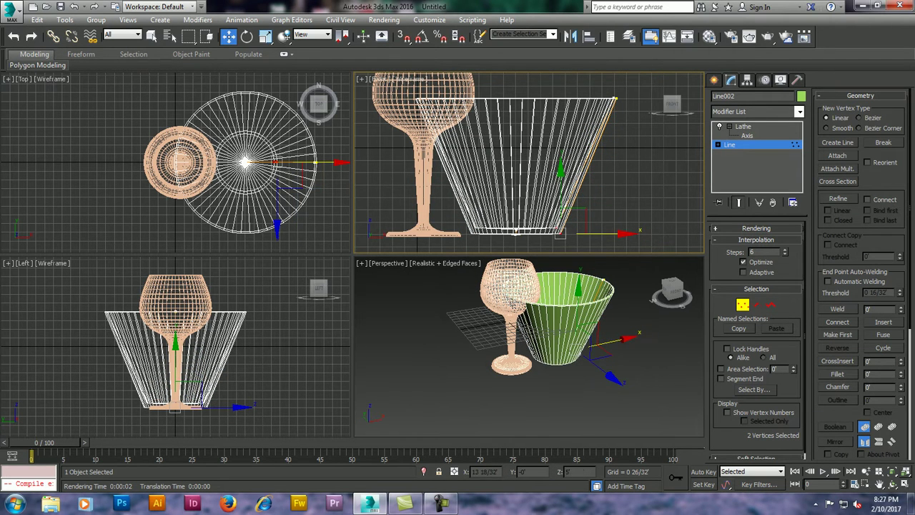
{"action": "left_click", "coordinate": [615, 98]}
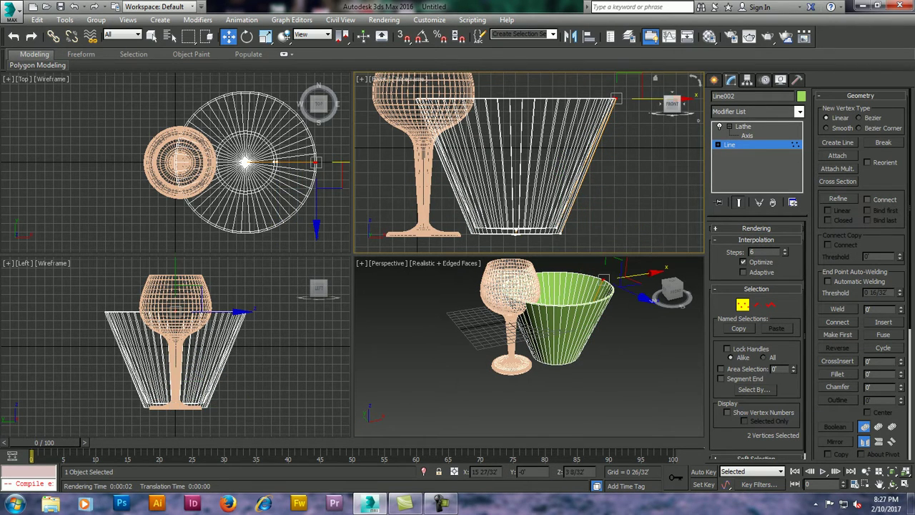
{"action": "left_click_drag", "start_coordinate": [615, 98], "coordinate": [574, 98]}
{"action": "middle_click_drag", "start_coordinate": [574, 98], "coordinate": [577, 154]}
{"action": "left_click_drag", "start_coordinate": [576, 155], "coordinate": [577, 232]}
{"action": "middle_click_drag", "start_coordinate": [576, 233], "coordinate": [572, 194]}
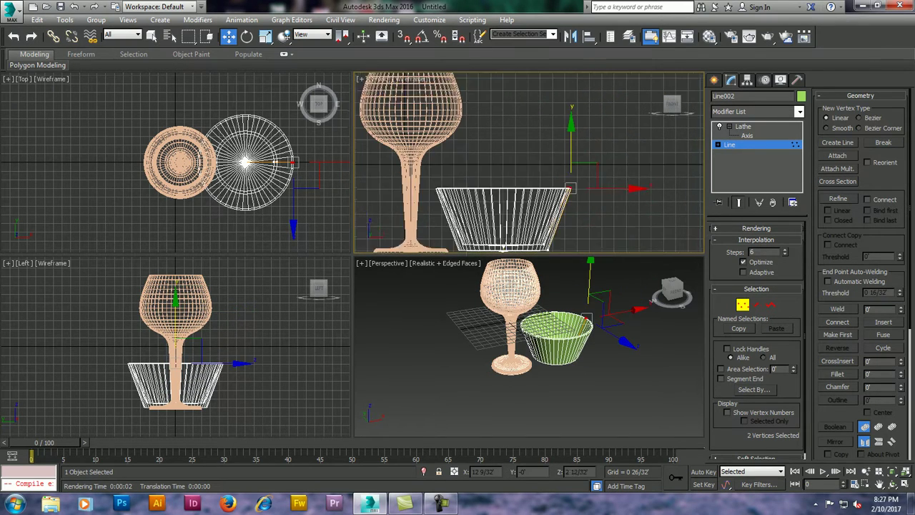
{"action": "left_click_drag", "start_coordinate": [572, 194], "coordinate": [562, 101]}
{"action": "key", "text": "ctrl+d"}
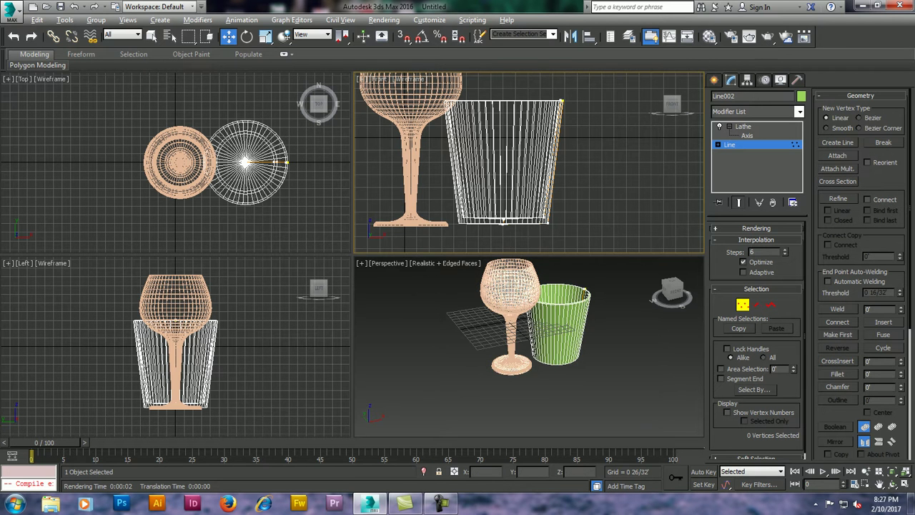
Step: Orbit and pan the views to inspect the tumbler's V-shaped bottom
{"action": "left_click_drag", "start_coordinate": [672, 289], "coordinate": [672, 300]}
{"action": "scroll", "coordinate": [544, 322], "scroll_direction": "up", "scroll_amount": 5}
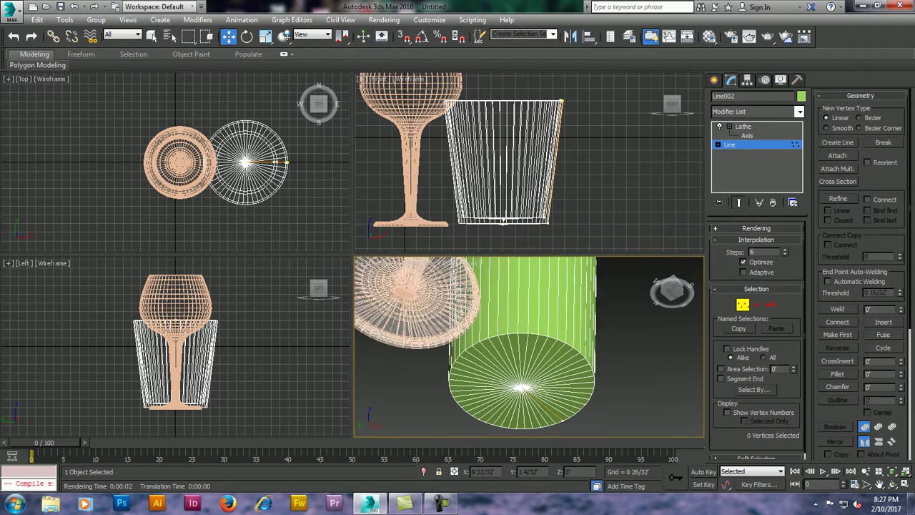
{"action": "middle_click_drag", "start_coordinate": [544, 329], "coordinate": [543, 340], "text": "alt"}
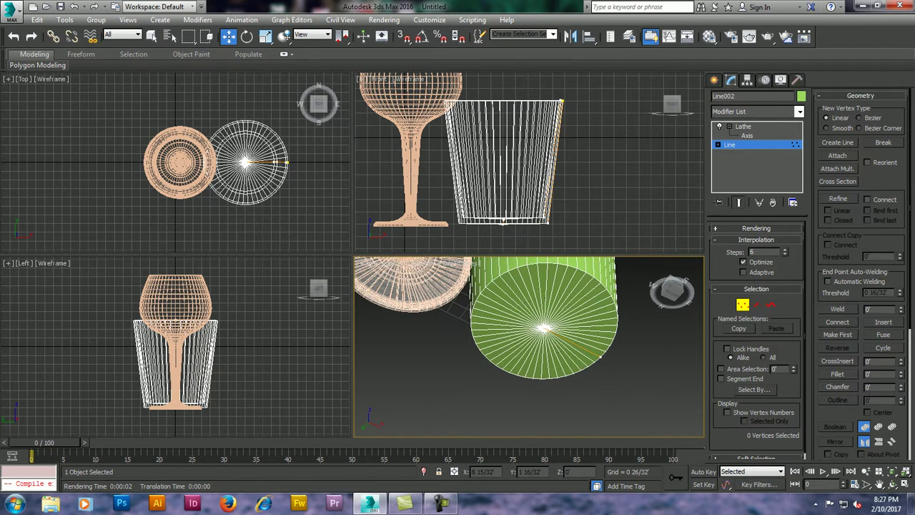
{"action": "middle_click_drag", "start_coordinate": [529, 178], "coordinate": [551, 143]}
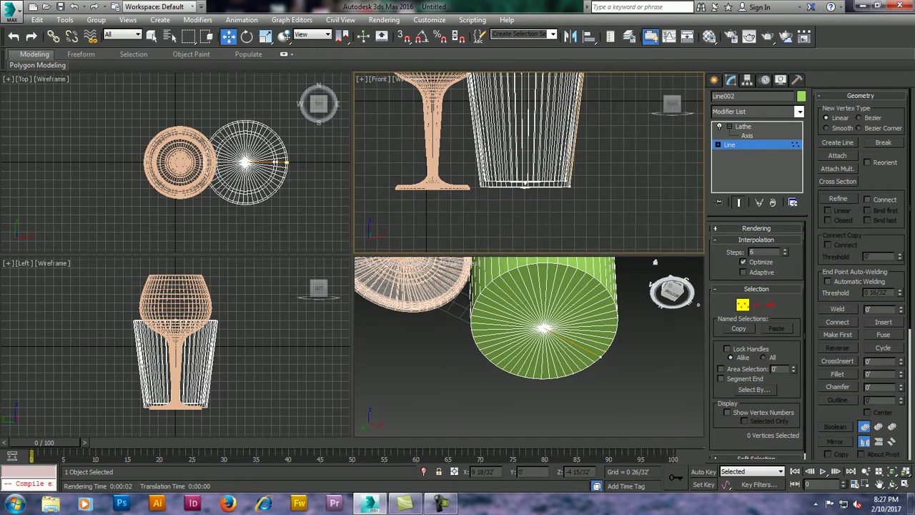
{"action": "scroll", "coordinate": [529, 336], "scroll_direction": "up", "scroll_amount": 3}
{"action": "scroll", "coordinate": [529, 336], "scroll_direction": "up", "scroll_amount": 2}
{"action": "middle_click_drag", "start_coordinate": [529, 336], "coordinate": [529, 318], "text": "alt"}
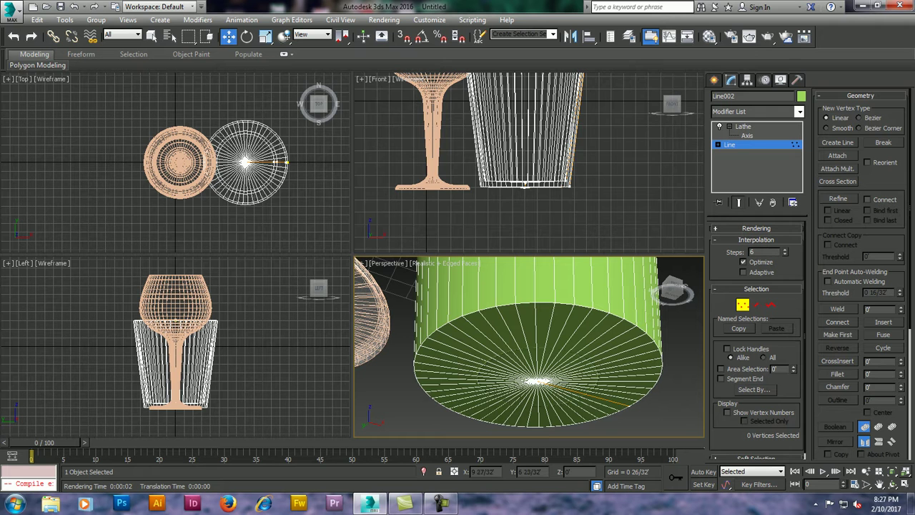
{"action": "scroll", "coordinate": [524, 185], "scroll_direction": "up", "scroll_amount": 3}
{"action": "scroll", "coordinate": [524, 184], "scroll_direction": "up", "scroll_amount": 2}
{"action": "scroll", "coordinate": [524, 184], "scroll_direction": "up", "scroll_amount": 2}
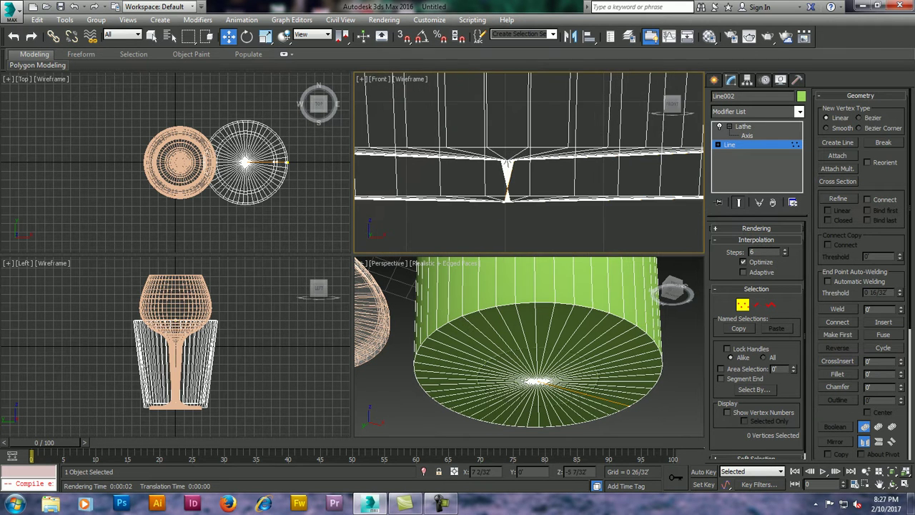
{"action": "middle_click_drag", "start_coordinate": [524, 185], "coordinate": [533, 138]}
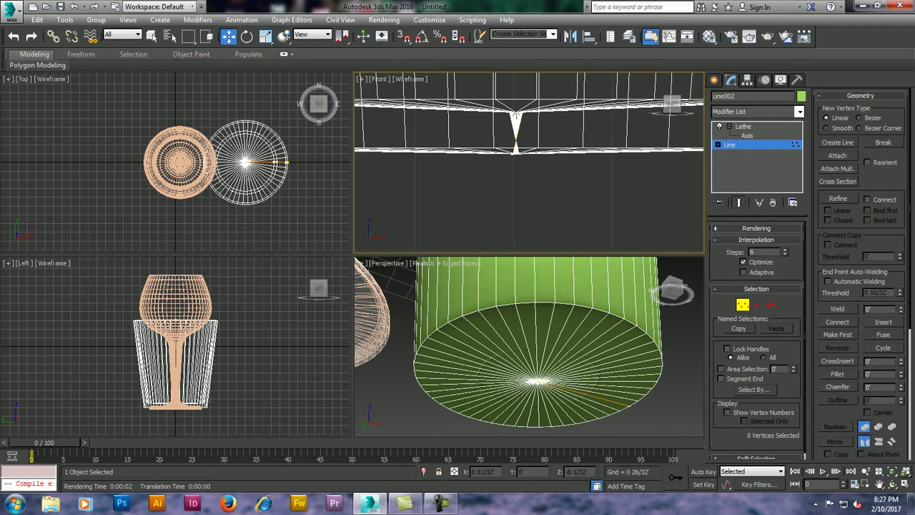
Step: Move the base dip's upper and lower vertices so Line002's bottom sits flat
{"action": "mouse_move", "coordinate": [504, 123]}
{"action": "left_mouse_down"}
{"action": "mouse_move", "coordinate": [526, 159]}
{"action": "mouse_move", "coordinate": [516, 151]}
{"action": "left_mouse_up"}
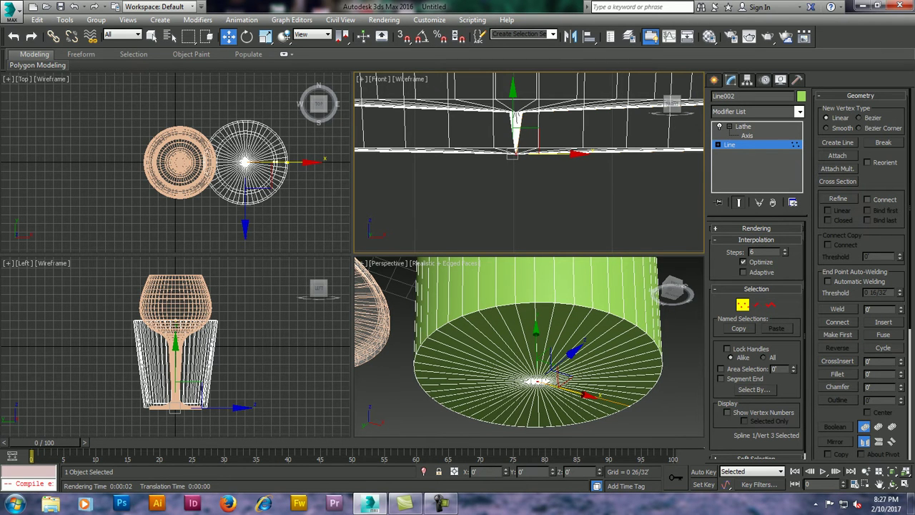
{"action": "left_click", "coordinate": [516, 112]}
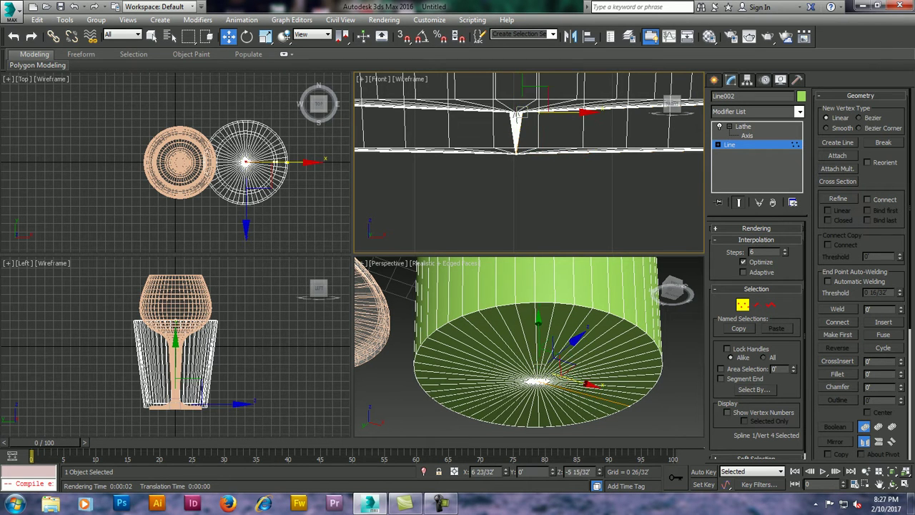
{"action": "left_click_drag", "start_coordinate": [517, 113], "coordinate": [514, 97]}
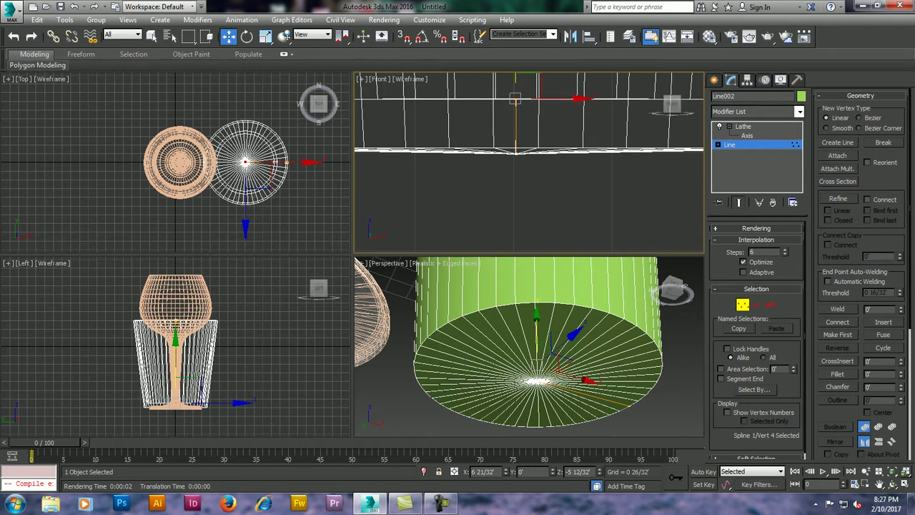
{"action": "left_click", "coordinate": [516, 154]}
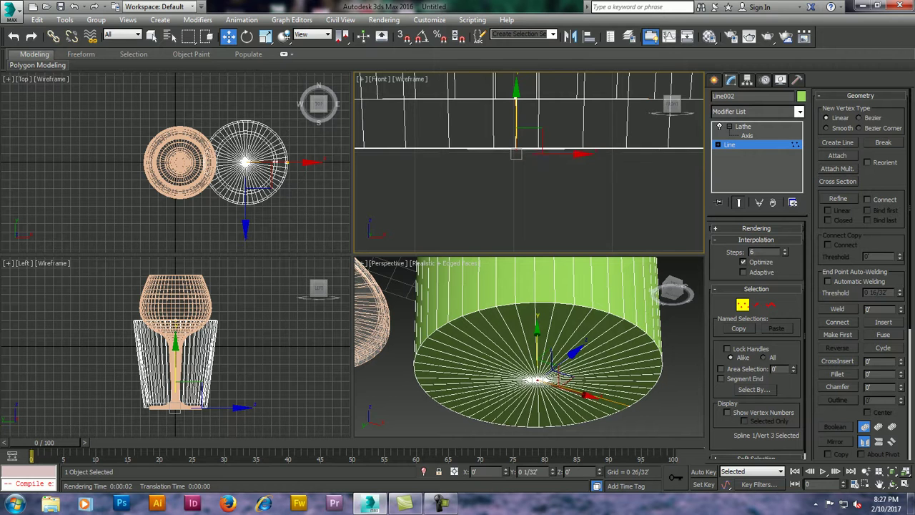
{"action": "left_click_drag", "start_coordinate": [516, 154], "coordinate": [516, 148]}
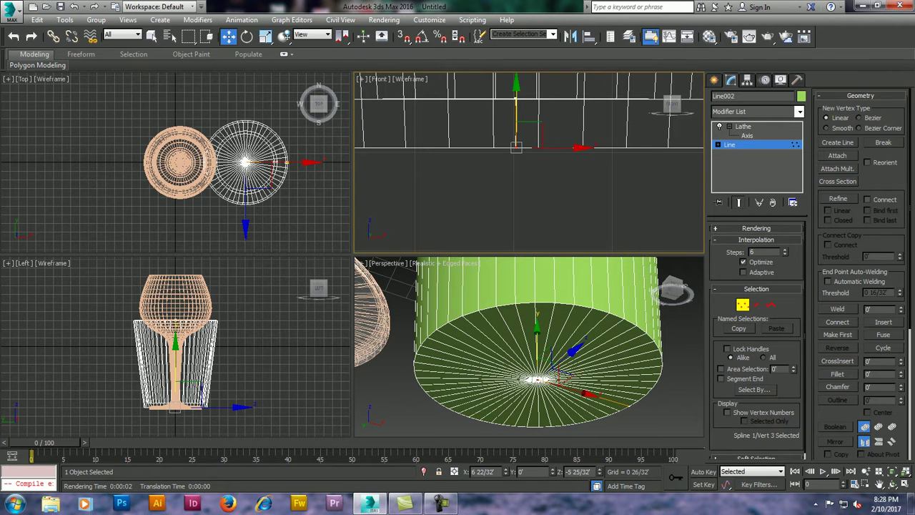
{"action": "scroll", "coordinate": [529, 163], "scroll_direction": "down", "scroll_amount": 3}
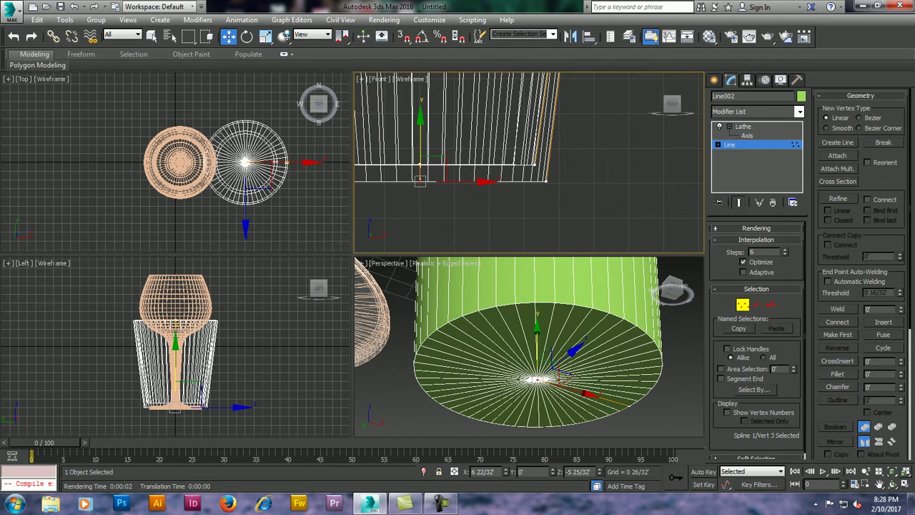
Step: Fillet the two bottom corner vertices of the tumbler profile to round the cup's base
{"action": "left_click", "coordinate": [838, 373]}
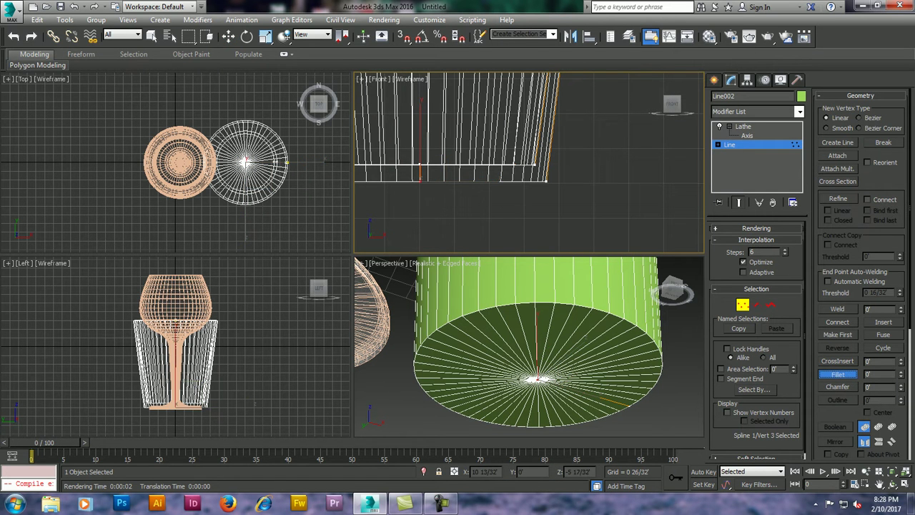
{"action": "left_click_drag", "start_coordinate": [546, 180], "coordinate": [546, 164]}
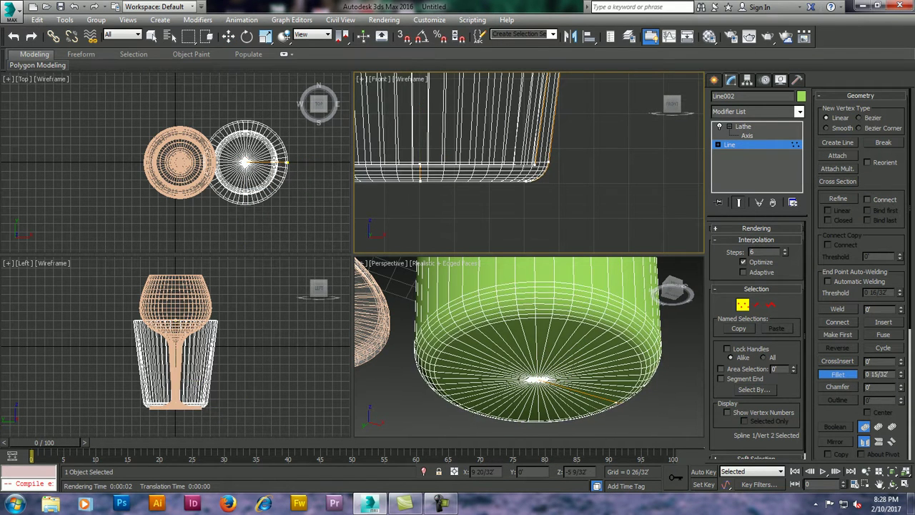
{"action": "left_click_drag", "start_coordinate": [420, 172], "coordinate": [420, 161]}
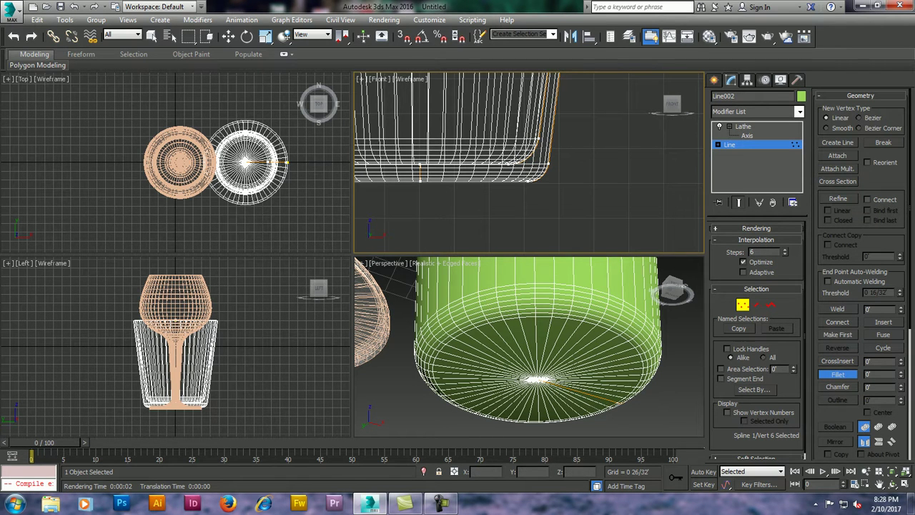
{"action": "scroll", "coordinate": [529, 343], "scroll_direction": "down", "scroll_amount": 5}
{"action": "mouse_move", "coordinate": [529, 343]}
{"action": "middle_mouse_down", "text": "alt"}
{"action": "mouse_move", "coordinate": [500, 336]}
{"action": "mouse_move", "coordinate": [486, 315]}
{"action": "middle_mouse_up", "text": "alt"}
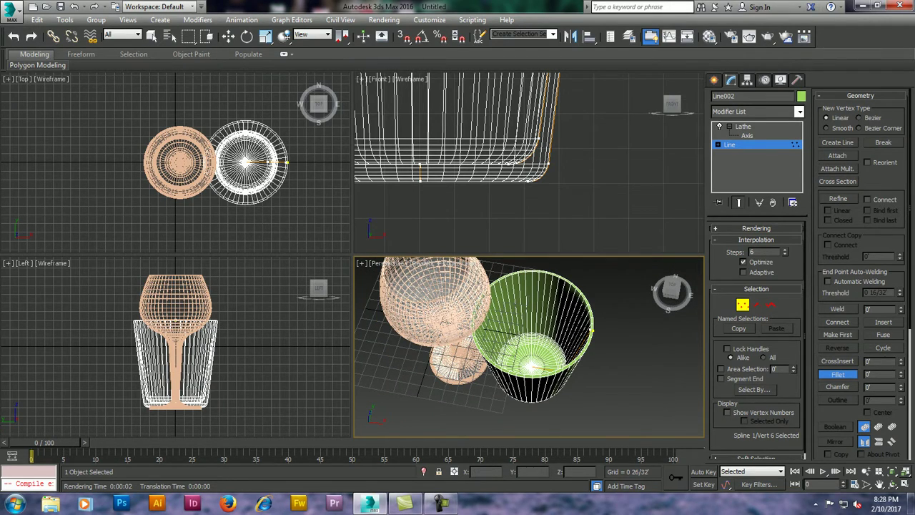
{"action": "middle_click_drag", "start_coordinate": [500, 178], "coordinate": [529, 171]}
{"action": "middle_click_drag", "start_coordinate": [529, 344], "coordinate": [511, 300], "text": "alt"}
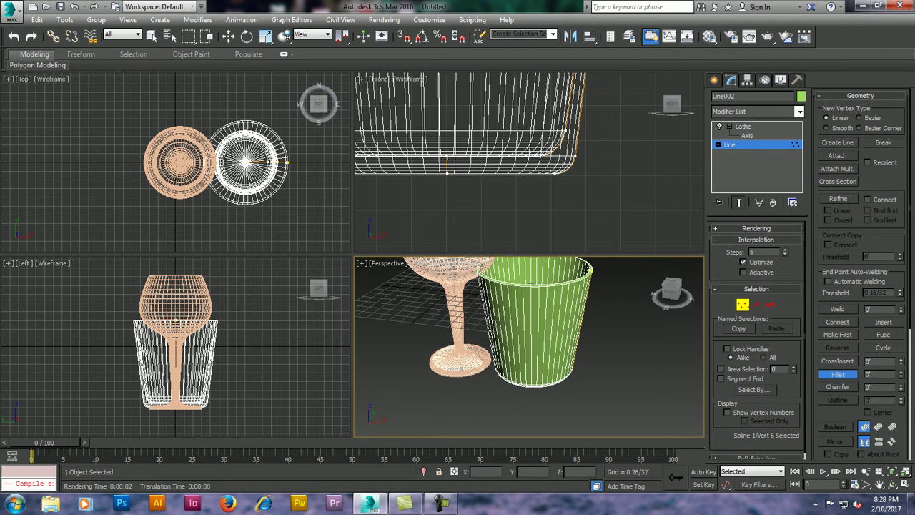
Step: Set the tumbler's Lathe modifier to 30 segments
{"action": "left_click", "coordinate": [743, 126]}
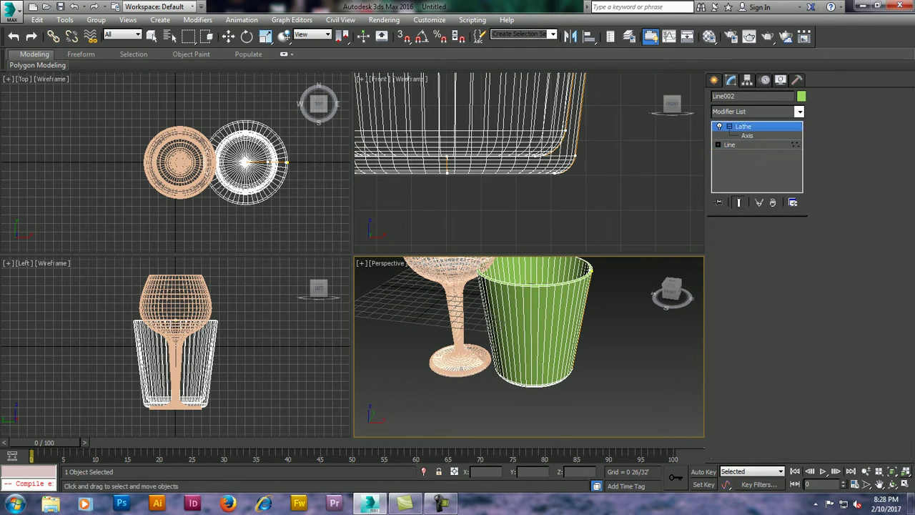
{"action": "type", "text": "30"}
{"action": "key", "text": "Return"}
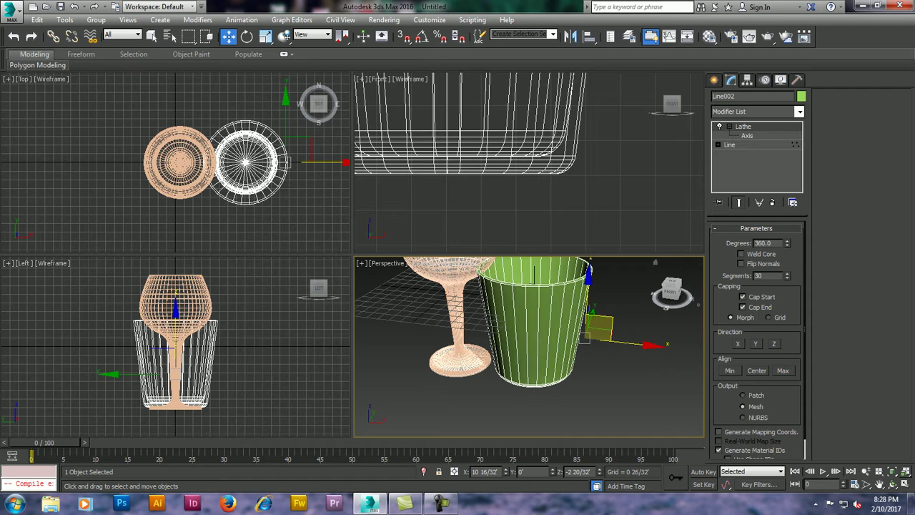
Step: Maximize the Perspective view and convert the tumbler to an Editable Poly
{"action": "scroll", "coordinate": [529, 343], "scroll_direction": "up", "scroll_amount": 3}
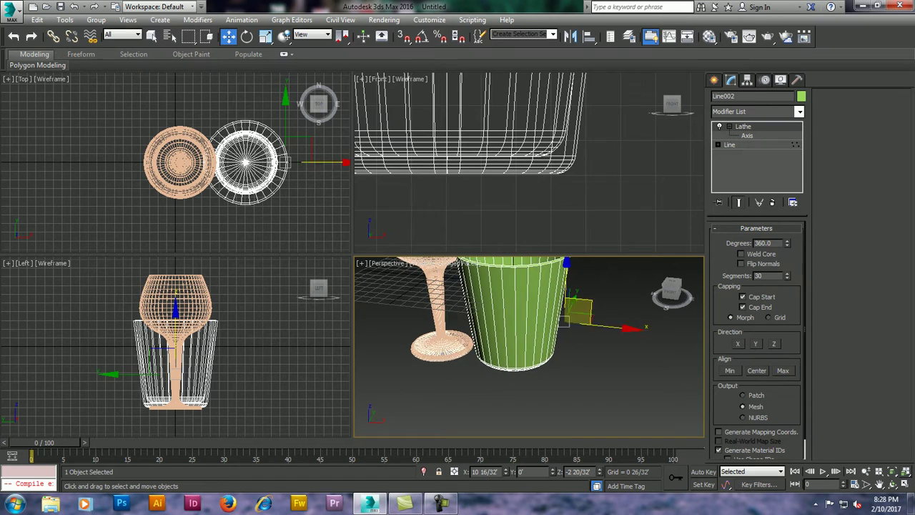
{"action": "key", "text": "alt+w"}
{"action": "mouse_move", "coordinate": [501, 250]}
{"action": "middle_mouse_down", "text": "alt"}
{"action": "mouse_move", "coordinate": [500, 214]}
{"action": "mouse_move", "coordinate": [508, 243]}
{"action": "middle_mouse_up", "text": "alt"}
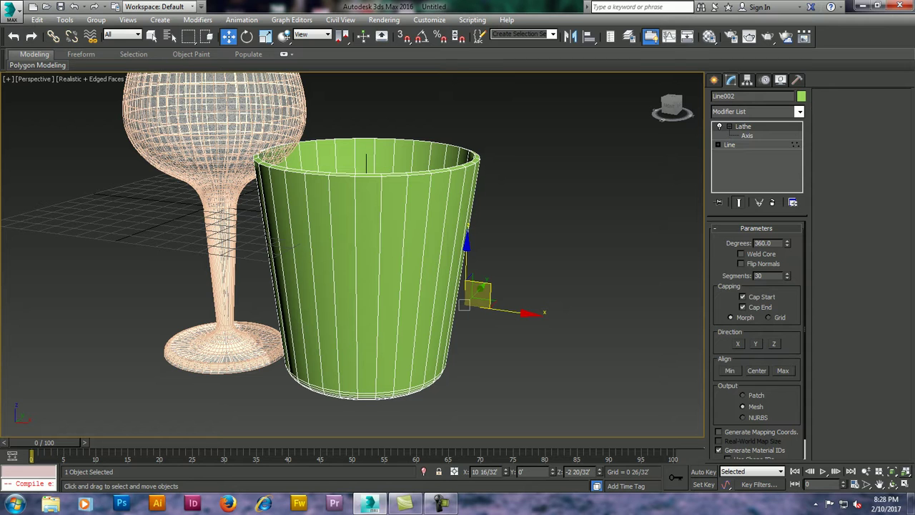
{"action": "right_click", "coordinate": [387, 230]}
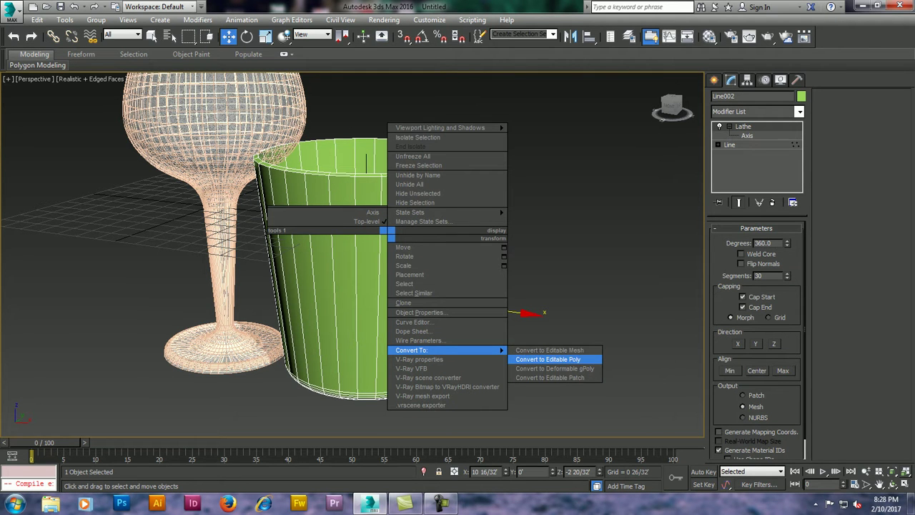
{"action": "left_click", "coordinate": [548, 359]}
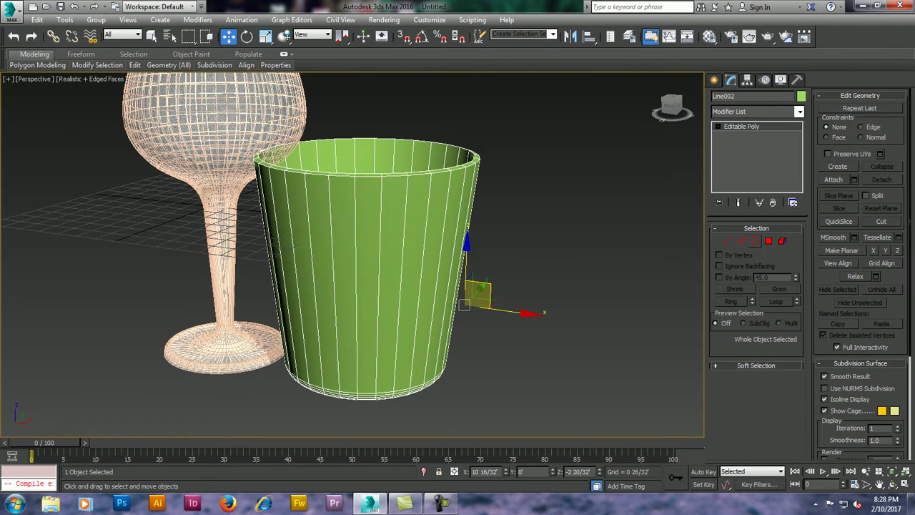
Step: In Edge mode, select the ring of all 30 vertical edges around the cup
{"action": "left_click", "coordinate": [740, 241]}
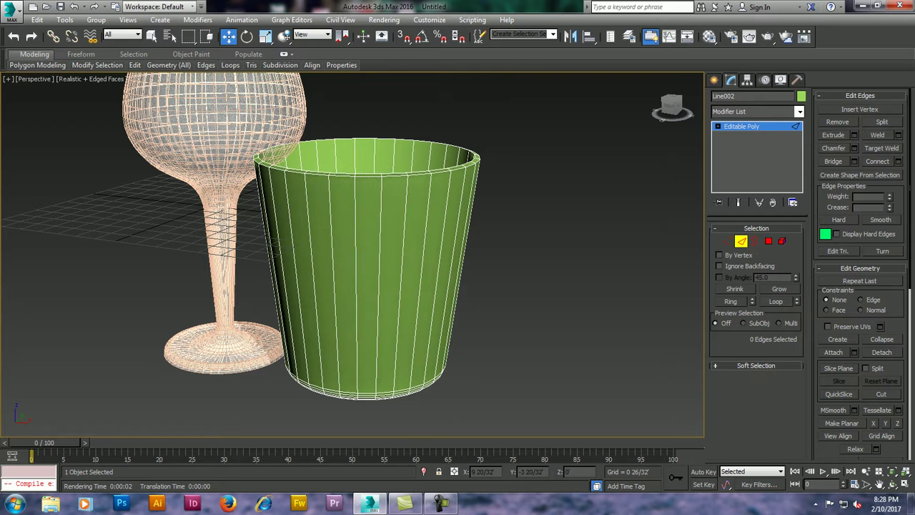
{"action": "left_click", "coordinate": [401, 289]}
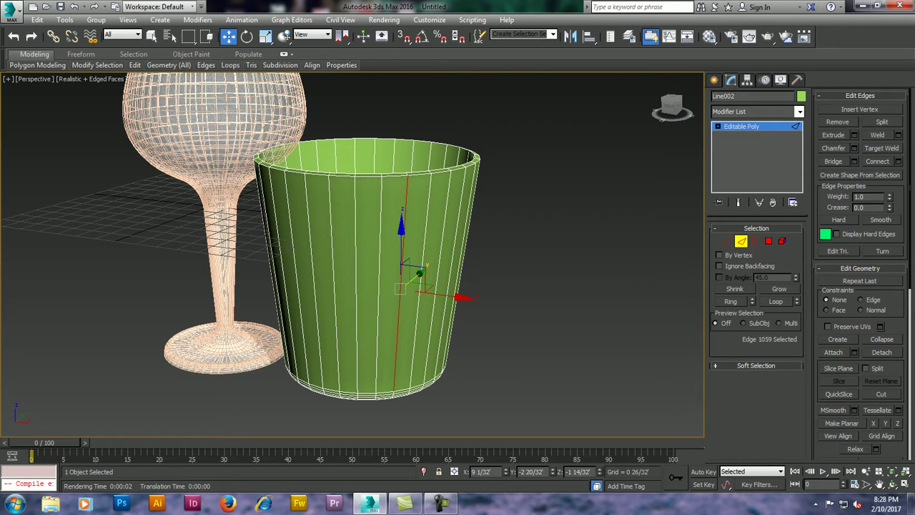
{"action": "key", "text": "alt+l"}
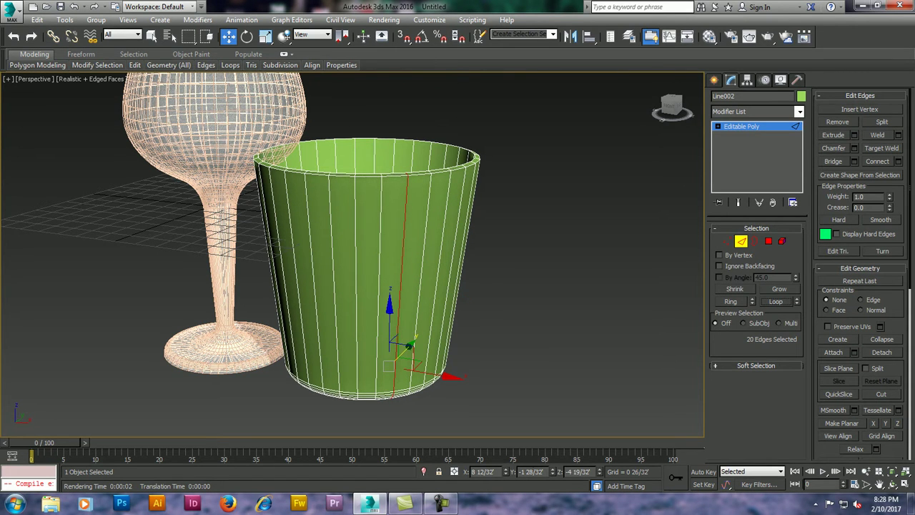
{"action": "mouse_move", "coordinate": [389, 307]}
{"action": "middle_mouse_down", "text": "alt"}
{"action": "mouse_move", "coordinate": [389, 236]}
{"action": "mouse_move", "coordinate": [390, 307]}
{"action": "middle_mouse_up", "text": "alt"}
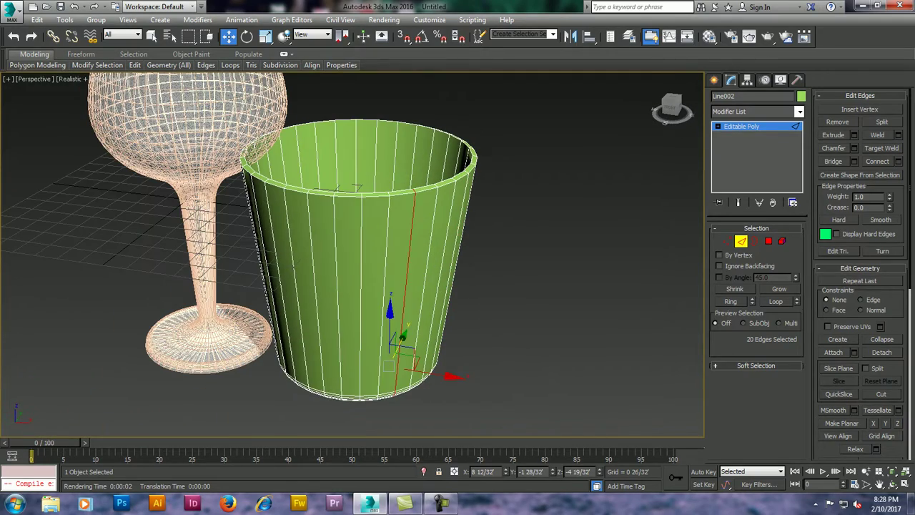
{"action": "key", "text": "ctrl+d"}
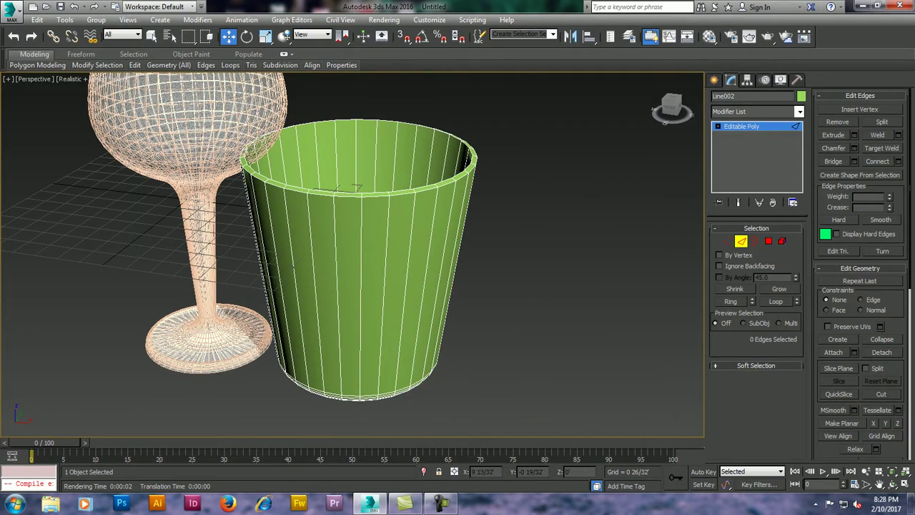
{"action": "left_click", "coordinate": [425, 272]}
{"action": "left_click", "coordinate": [731, 301]}
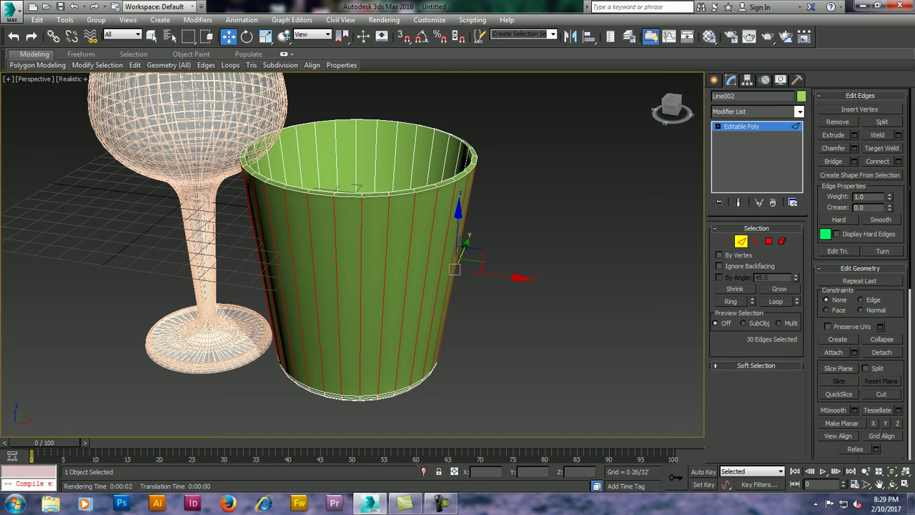
Step: Connect the vertical edges with 5 segments to add horizontal loops
{"action": "left_click", "coordinate": [898, 160]}
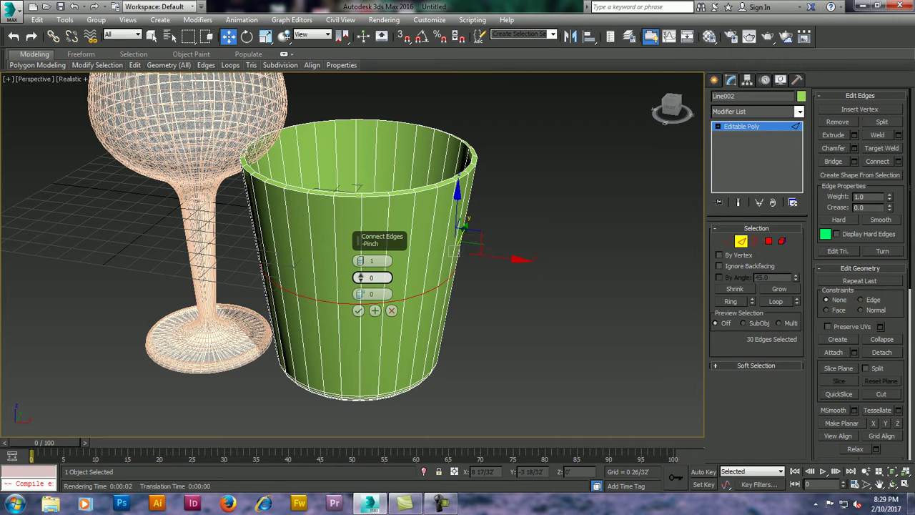
{"action": "left_click", "coordinate": [360, 258]}
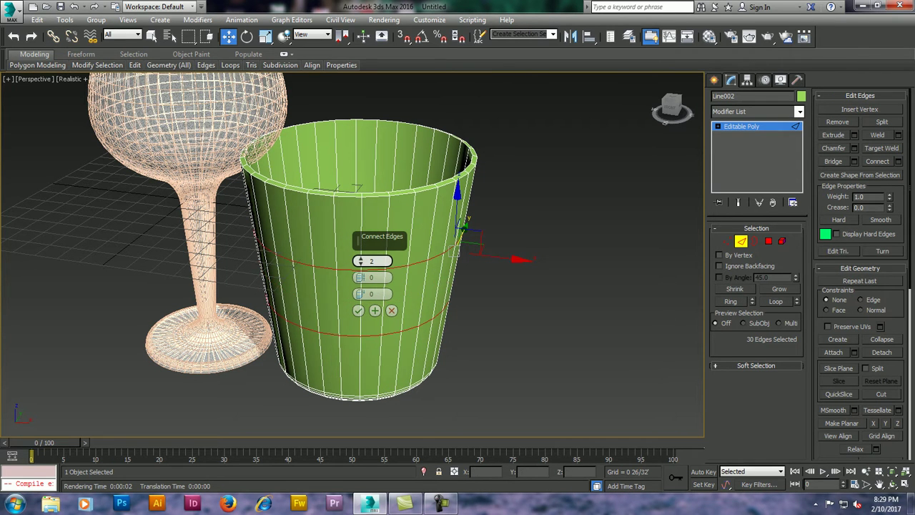
{"action": "left_click", "coordinate": [361, 259]}
{"action": "left_click", "coordinate": [361, 259]}
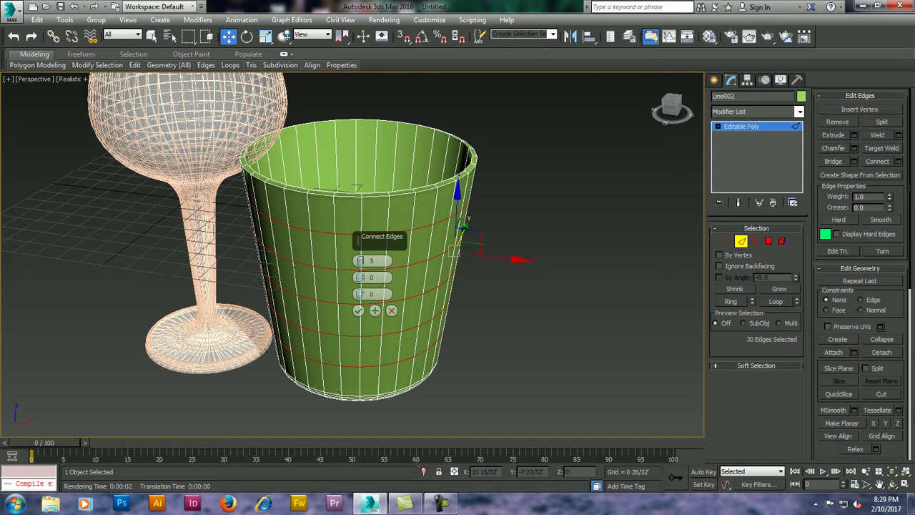
{"action": "left_click", "coordinate": [358, 310]}
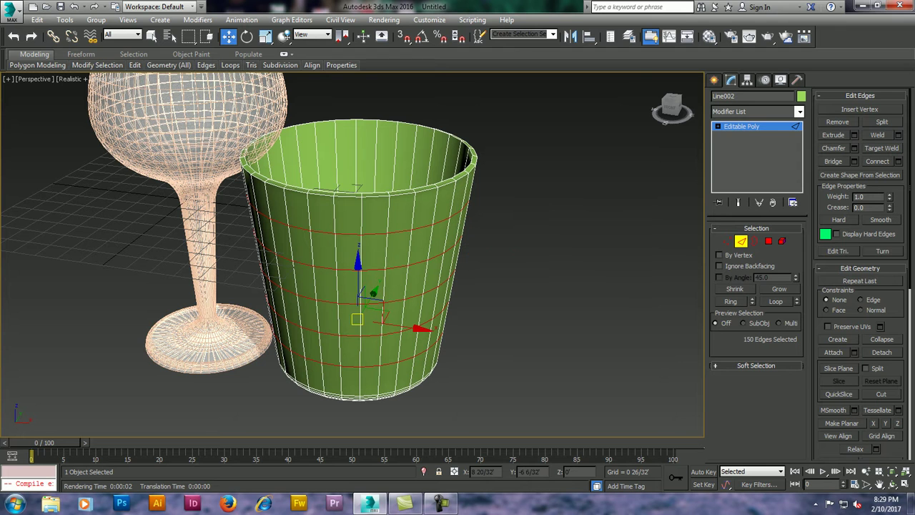
Step: In Polygon mode, select one high and one low face on the tumbler's side
{"action": "key", "text": "4"}
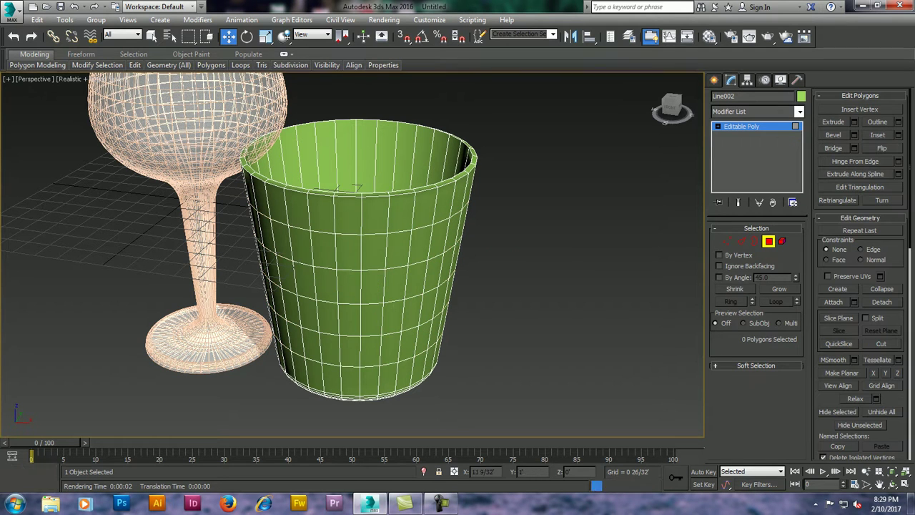
{"action": "left_click", "coordinate": [420, 244]}
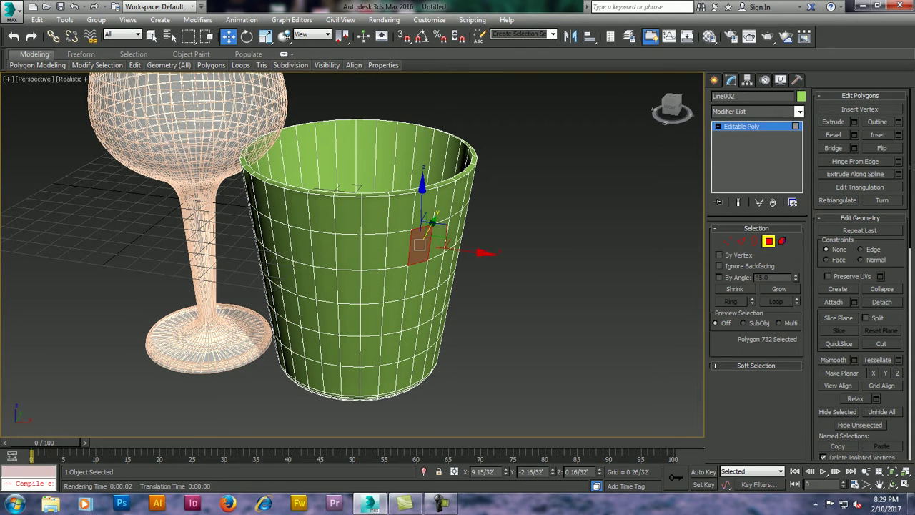
{"action": "left_click", "coordinate": [409, 346], "text": "ctrl"}
{"action": "middle_click_drag", "start_coordinate": [411, 347], "coordinate": [411, 315], "text": "alt"}
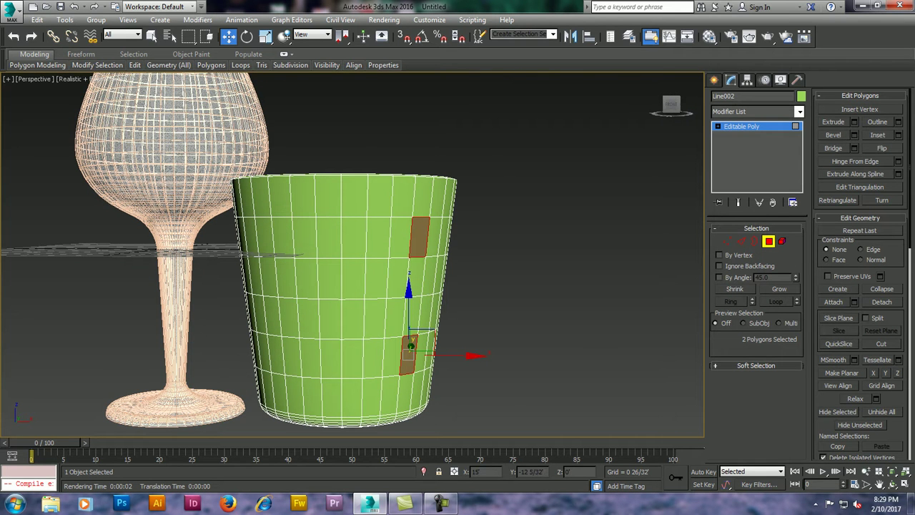
Step: Bevel both faces with near-zero height and a -0 4/32" outline into inset panels
{"action": "left_click", "coordinate": [854, 135]}
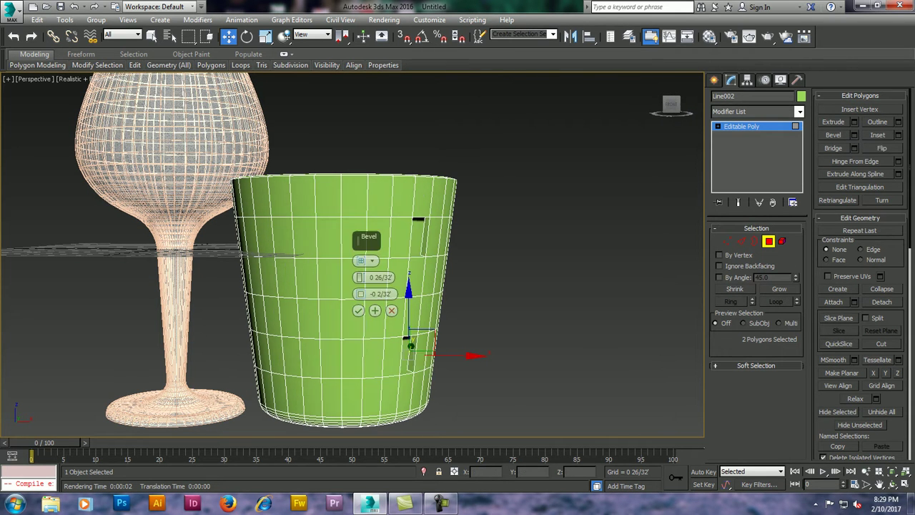
{"action": "mouse_move", "coordinate": [360, 277]}
{"action": "left_mouse_down"}
{"action": "mouse_move", "coordinate": [360, 286]}
{"action": "mouse_move", "coordinate": [360, 272]}
{"action": "left_mouse_up"}
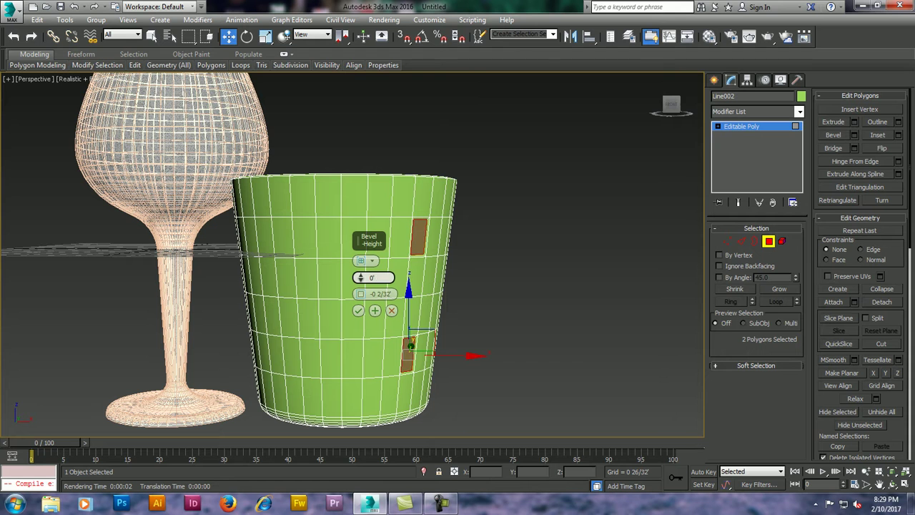
{"action": "scroll", "coordinate": [415, 252], "scroll_direction": "up", "scroll_amount": 10}
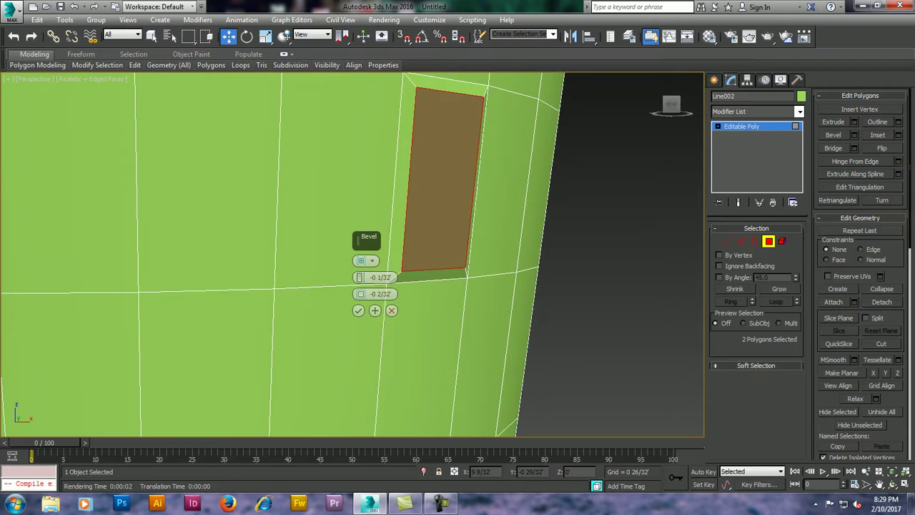
{"action": "scroll", "coordinate": [419, 246], "scroll_direction": "down", "scroll_amount": 10}
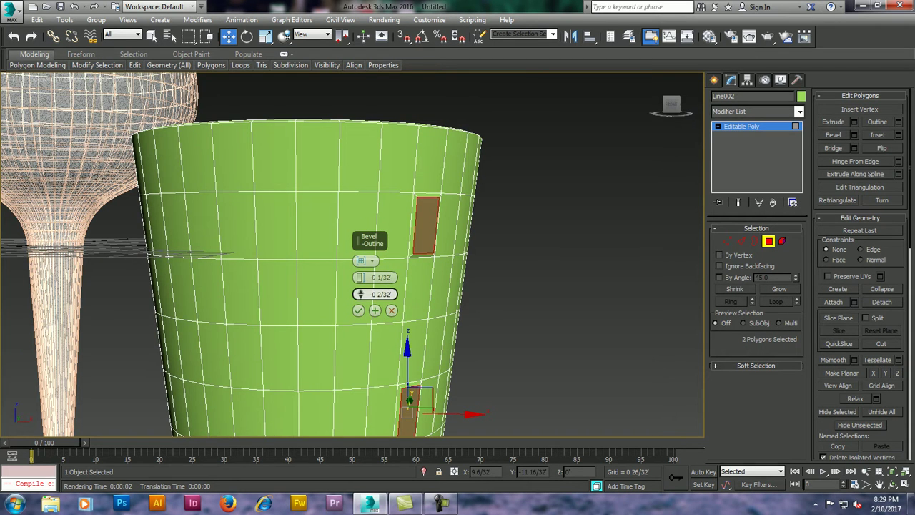
{"action": "left_click_drag", "start_coordinate": [360, 293], "coordinate": [360, 275]}
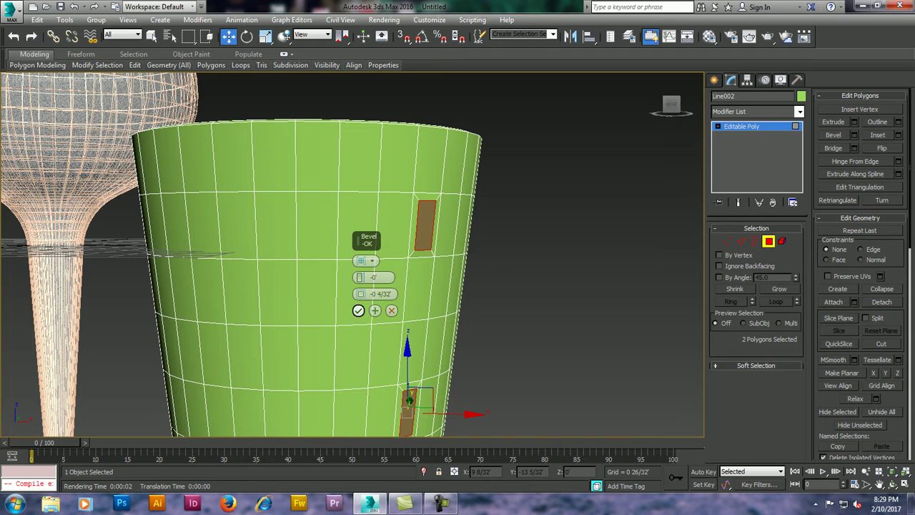
{"action": "left_click", "coordinate": [358, 310]}
{"action": "middle_click_drag", "start_coordinate": [350, 257], "coordinate": [357, 257], "text": "alt"}
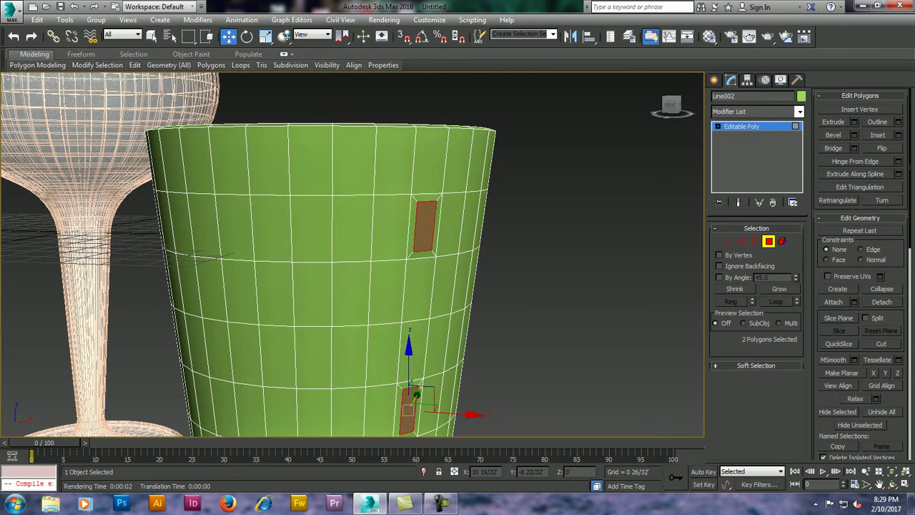
{"action": "middle_click_drag", "start_coordinate": [351, 258], "coordinate": [355, 251], "text": "alt"}
{"action": "key", "text": "ctrl+d"}
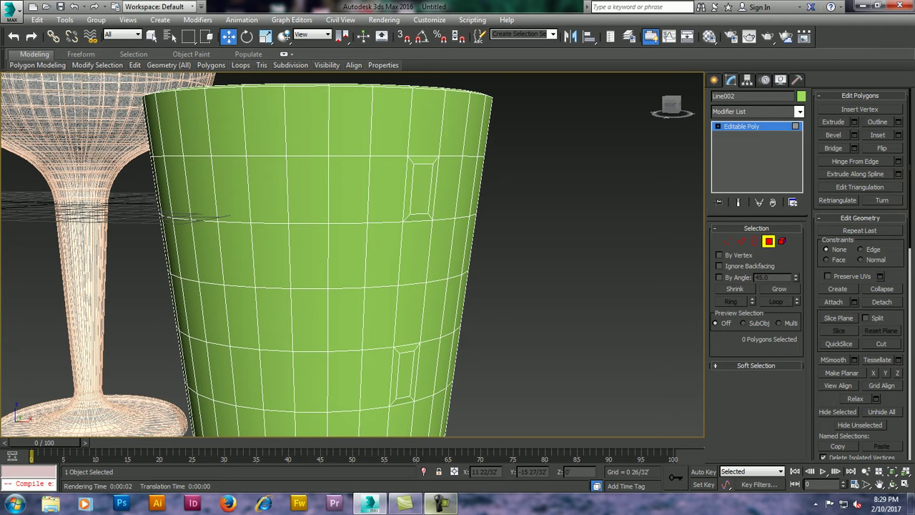
Step: Select the upper inset face and pick its edge as the Hinge From Edge hinge
{"action": "left_click", "coordinate": [422, 188]}
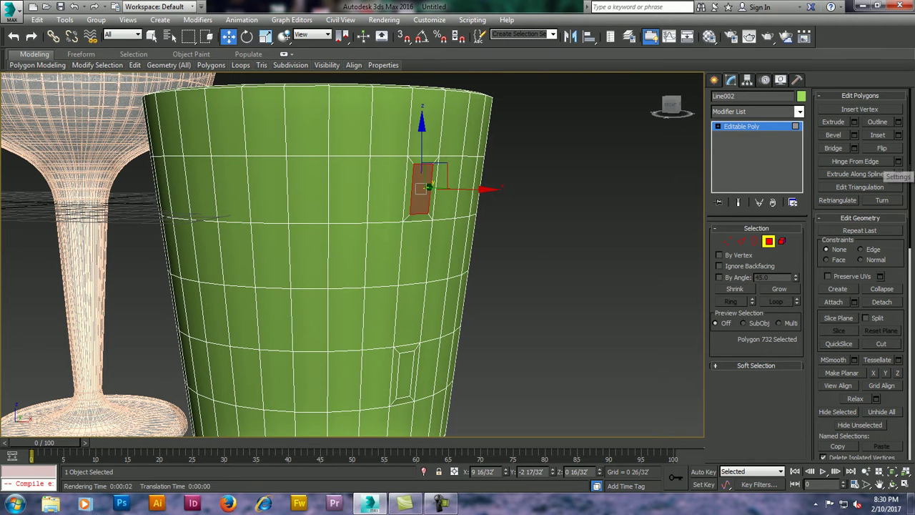
{"action": "left_click", "coordinate": [897, 161]}
{"action": "left_click", "coordinate": [371, 294]}
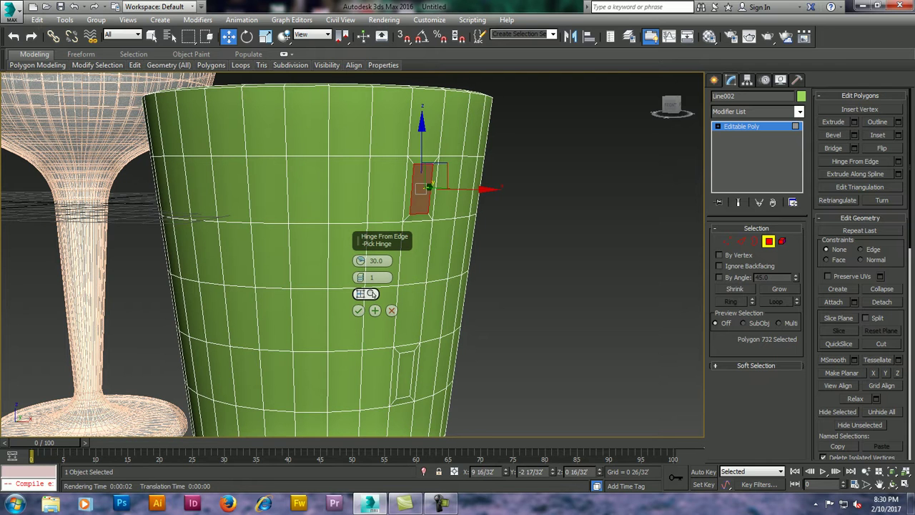
{"action": "left_click", "coordinate": [373, 293]}
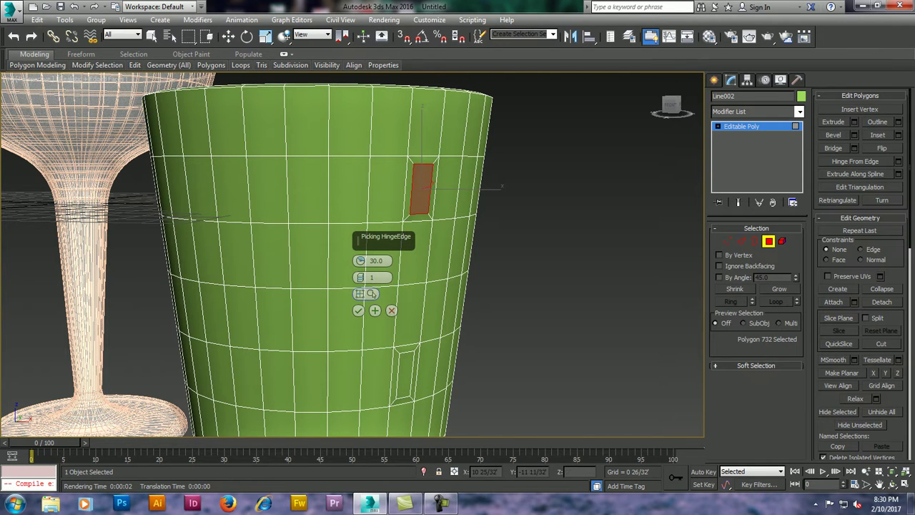
{"action": "left_click", "coordinate": [421, 166]}
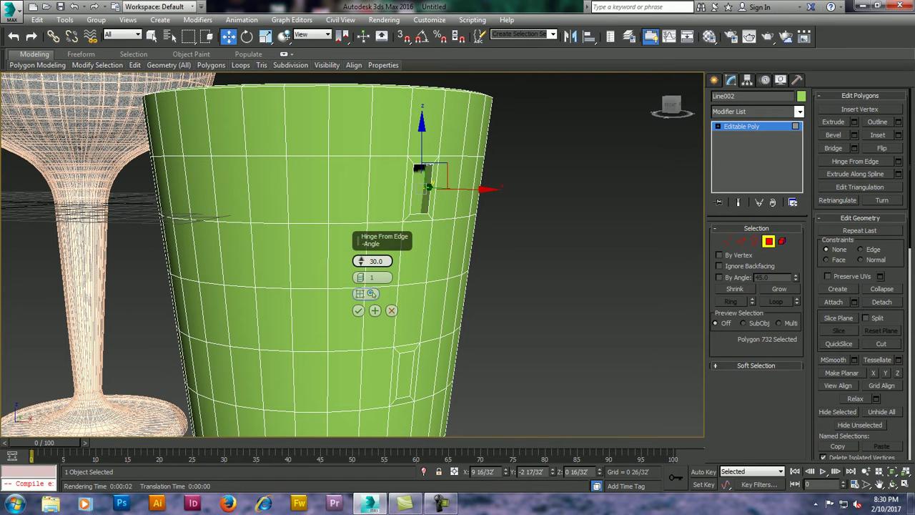
Step: Swing the hinge to about -179.5 degrees with 21 segments to form the curved handle
{"action": "left_click_drag", "start_coordinate": [360, 261], "coordinate": [361, 322]}
{"action": "left_click_drag", "start_coordinate": [360, 261], "coordinate": [360, 218]}
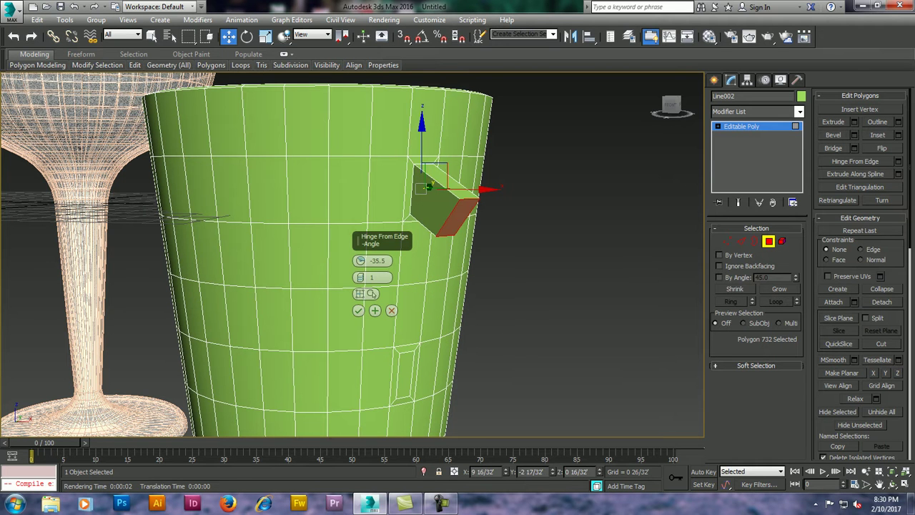
{"action": "left_click_drag", "start_coordinate": [360, 277], "coordinate": [361, 243]}
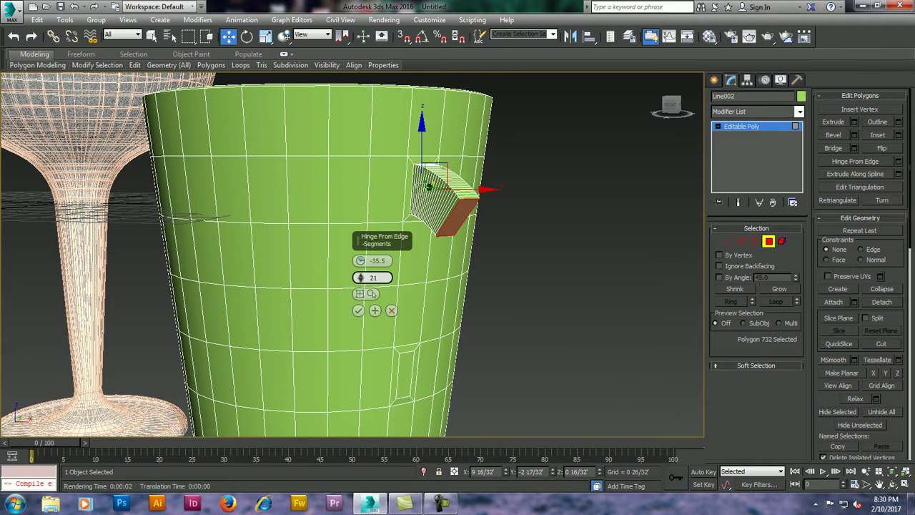
{"action": "left_click_drag", "start_coordinate": [361, 261], "coordinate": [361, 325]}
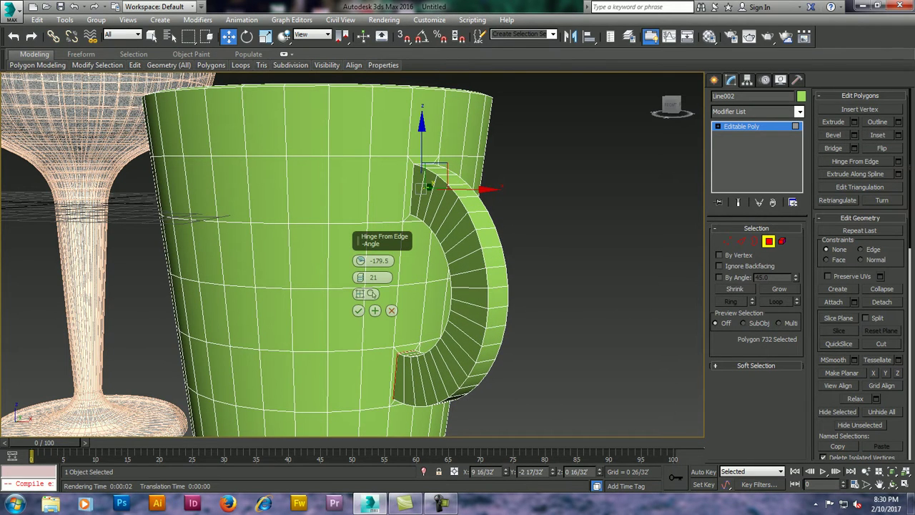
{"action": "left_click", "coordinate": [358, 310]}
{"action": "middle_click_drag", "start_coordinate": [358, 250], "coordinate": [401, 271], "text": "alt"}
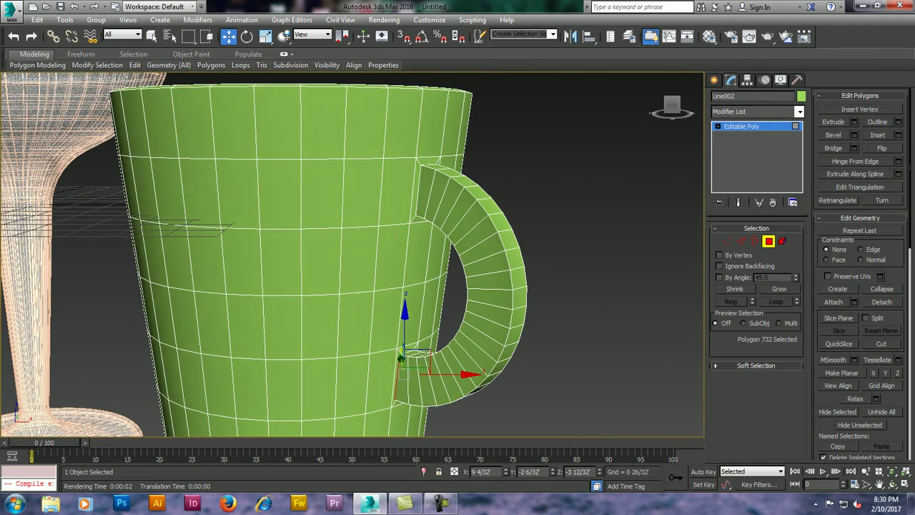
{"action": "middle_click_drag", "start_coordinate": [350, 254], "coordinate": [401, 258], "text": "alt"}
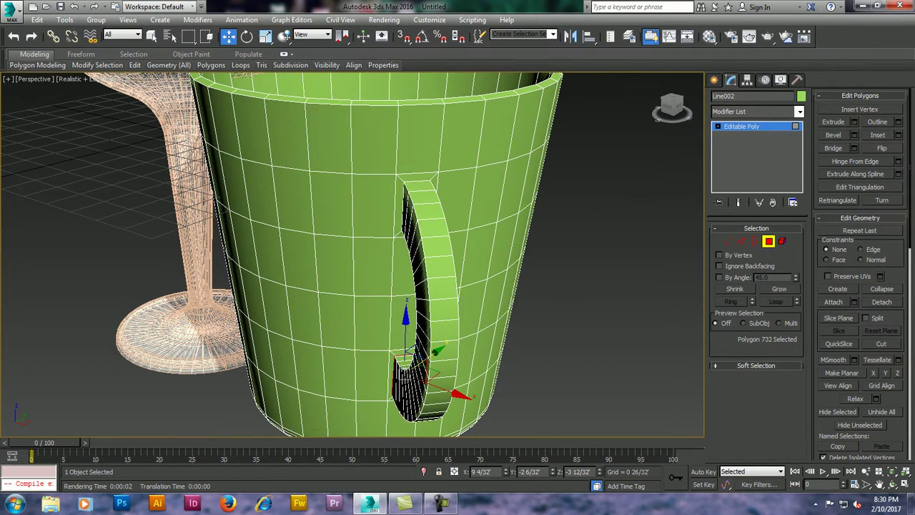
{"action": "right_click", "coordinate": [448, 173]}
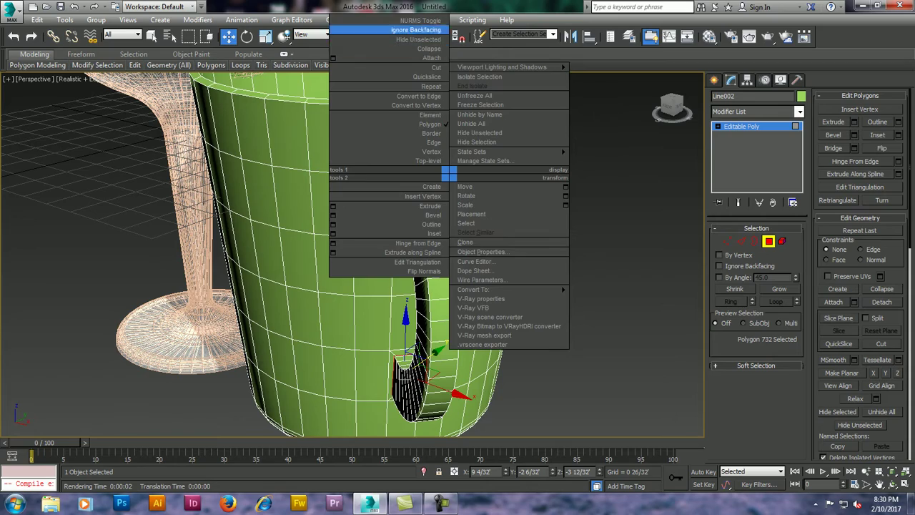
{"action": "left_click", "coordinate": [420, 20]}
{"action": "mouse_move", "coordinate": [357, 250]}
{"action": "middle_mouse_down", "text": "alt"}
{"action": "mouse_move", "coordinate": [458, 250]}
{"action": "mouse_move", "coordinate": [351, 250]}
{"action": "middle_mouse_up", "text": "alt"}
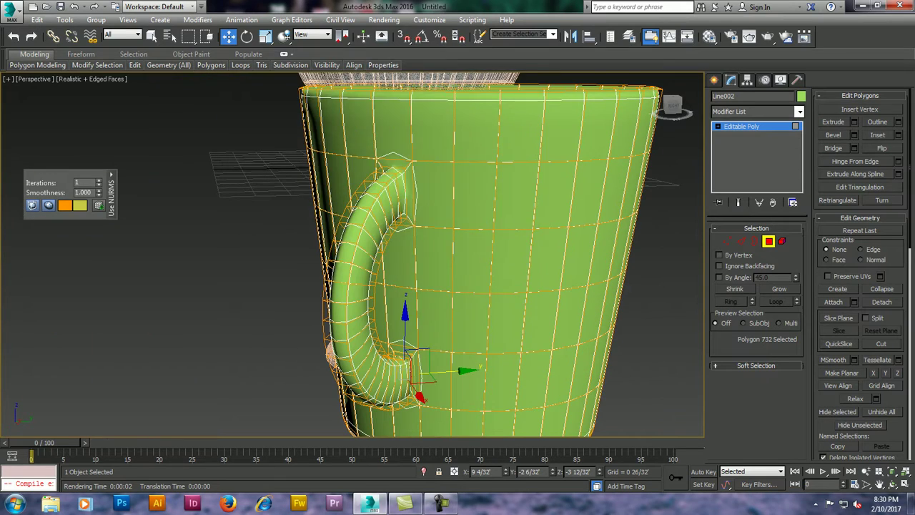
{"action": "right_click", "coordinate": [415, 184]}
{"action": "key", "text": "Escape"}
{"action": "right_click", "coordinate": [501, 198]}
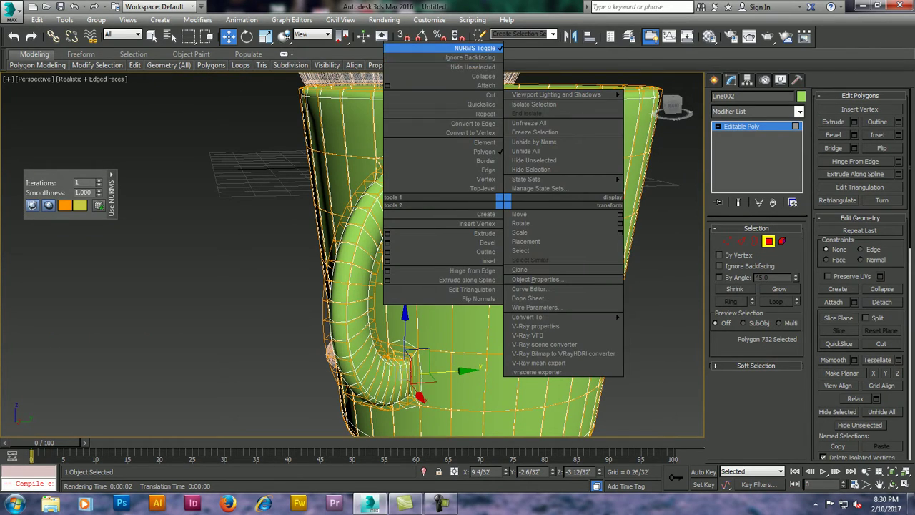
{"action": "left_click", "coordinate": [457, 45]}
{"action": "right_click", "coordinate": [506, 213]}
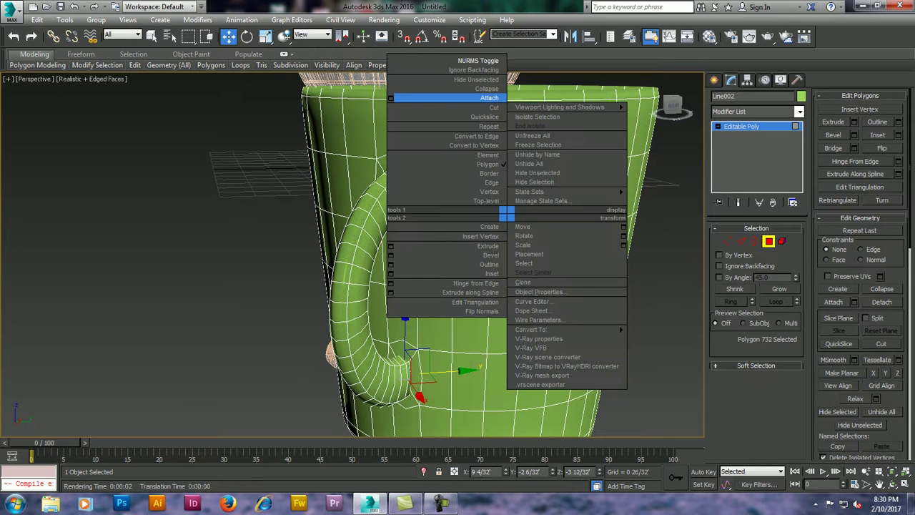
{"action": "middle_click_drag", "start_coordinate": [506, 213], "coordinate": [329, 214], "text": "alt"}
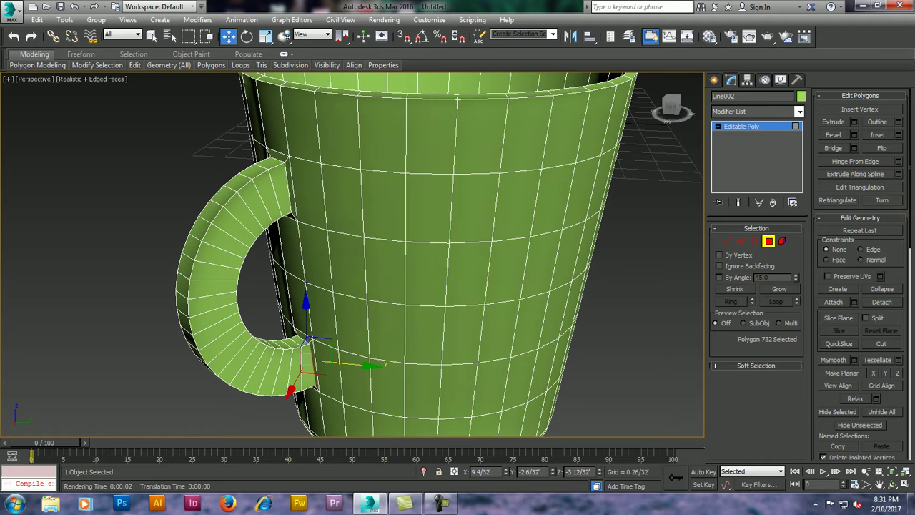
Step: Select a face on the mug's opposite side and pick its hinge edge
{"action": "left_click", "coordinate": [516, 206]}
{"action": "mouse_move", "coordinate": [516, 206]}
{"action": "middle_mouse_down", "text": "alt"}
{"action": "mouse_move", "coordinate": [516, 193]}
{"action": "mouse_move", "coordinate": [516, 214]}
{"action": "middle_mouse_up", "text": "alt"}
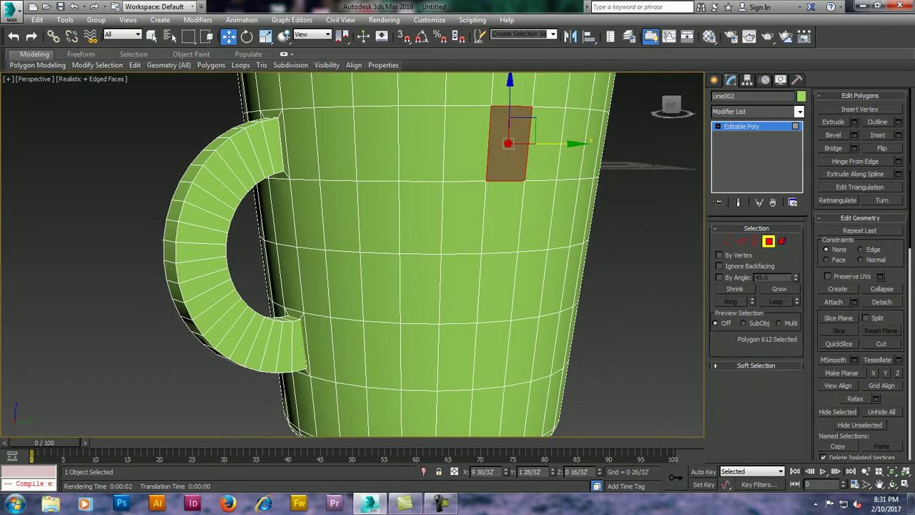
{"action": "left_click", "coordinate": [898, 161]}
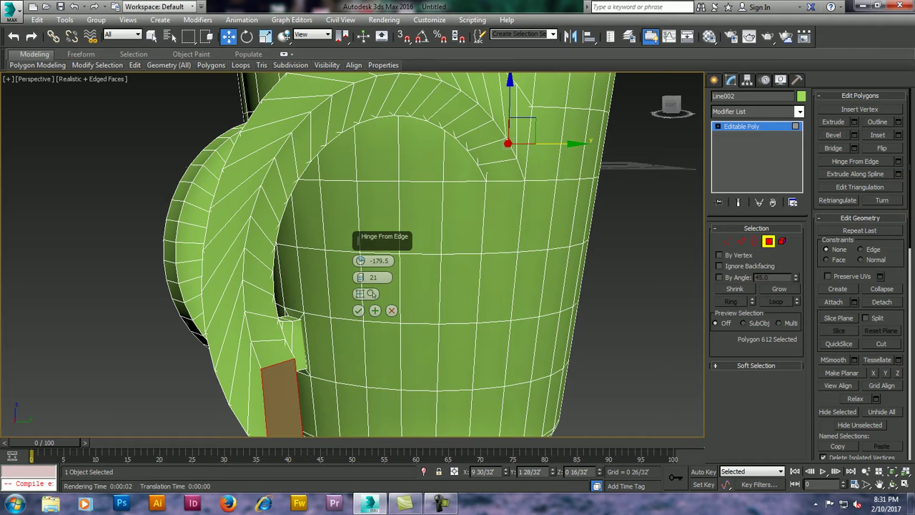
{"action": "left_click", "coordinate": [371, 293]}
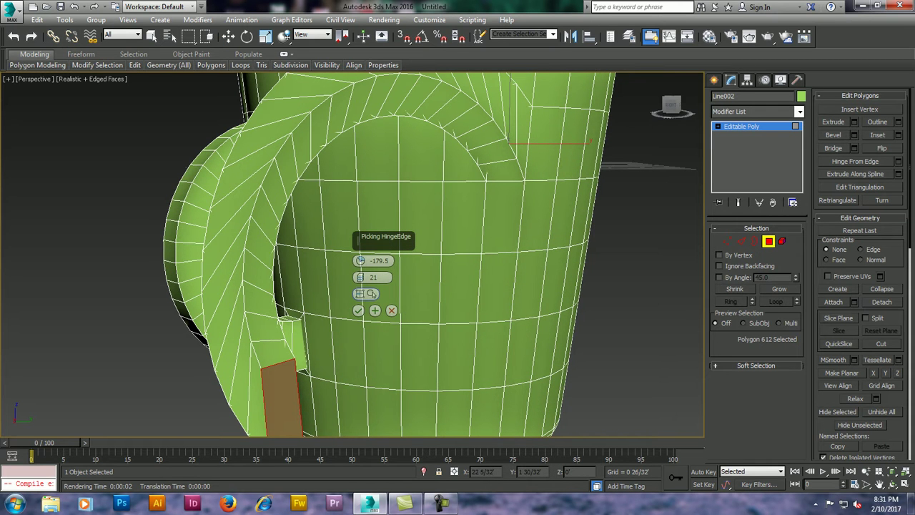
{"action": "left_click", "coordinate": [265, 401]}
Step: Commit the hinged handle arc at -84.5 degrees with 25 segments
{"action": "middle_click_drag", "start_coordinate": [429, 286], "coordinate": [544, 264], "text": "alt"}
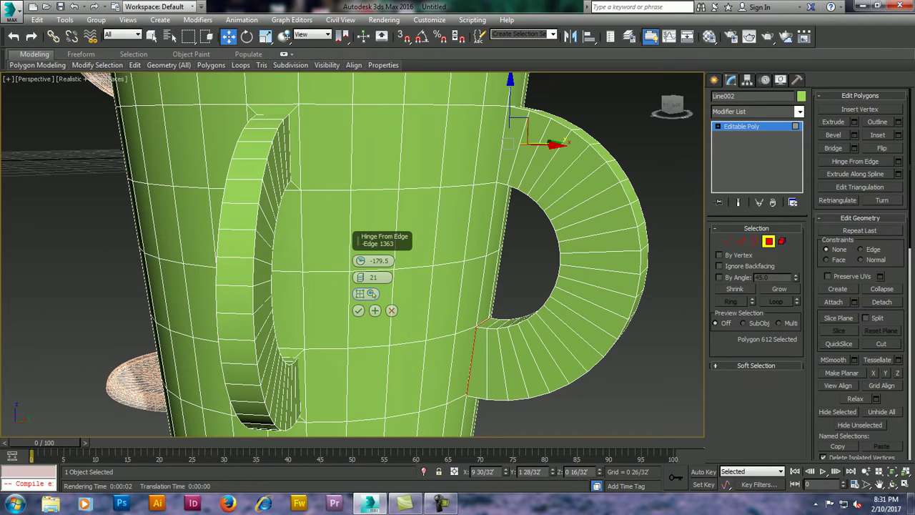
{"action": "double_click", "coordinate": [371, 278]}
{"action": "type", "text": "6"}
{"action": "key", "text": "Return"}
{"action": "type", "text": "4"}
{"action": "key", "text": "Return"}
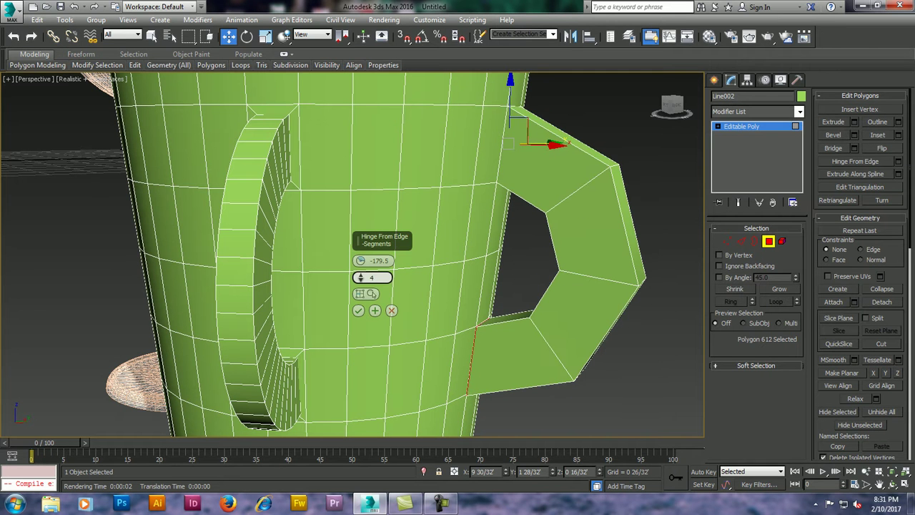
{"action": "mouse_move", "coordinate": [360, 261]}
{"action": "left_mouse_down"}
{"action": "mouse_move", "coordinate": [360, 236]}
{"action": "mouse_move", "coordinate": [360, 262]}
{"action": "left_mouse_up"}
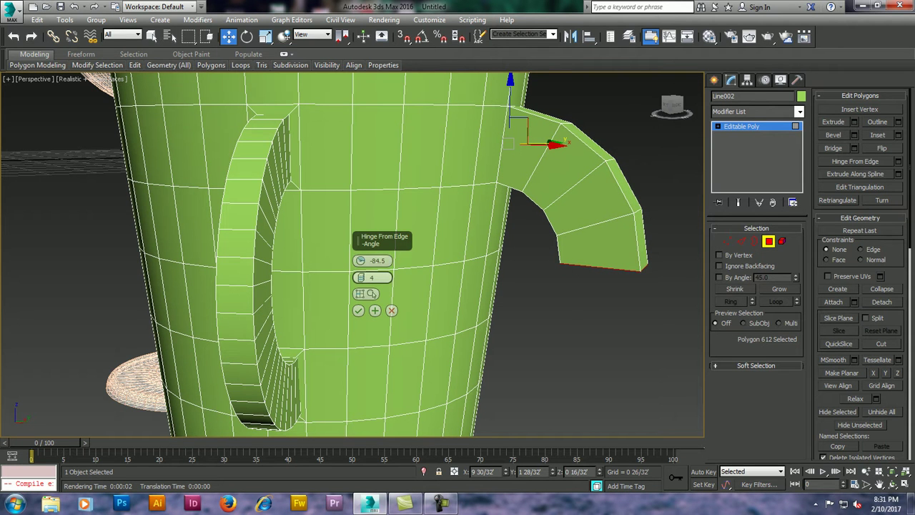
{"action": "left_click_drag", "start_coordinate": [360, 278], "coordinate": [361, 265]}
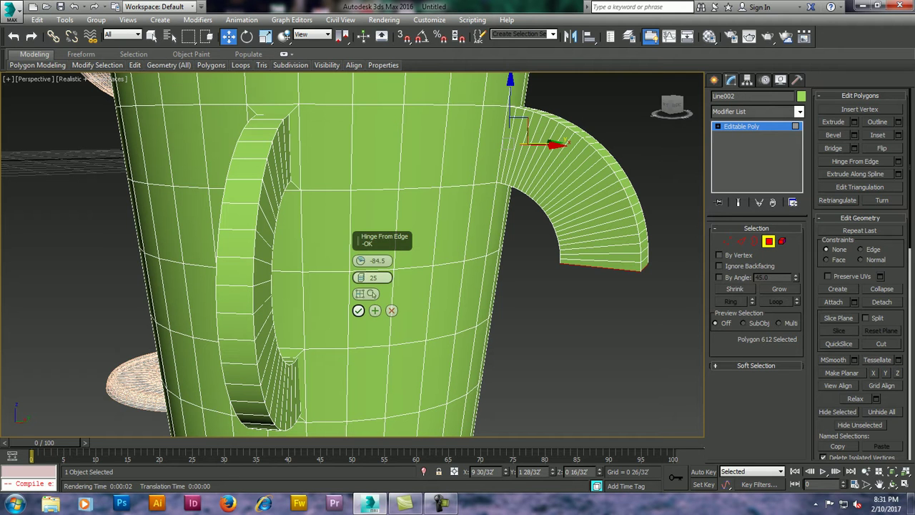
{"action": "left_click", "coordinate": [358, 310]}
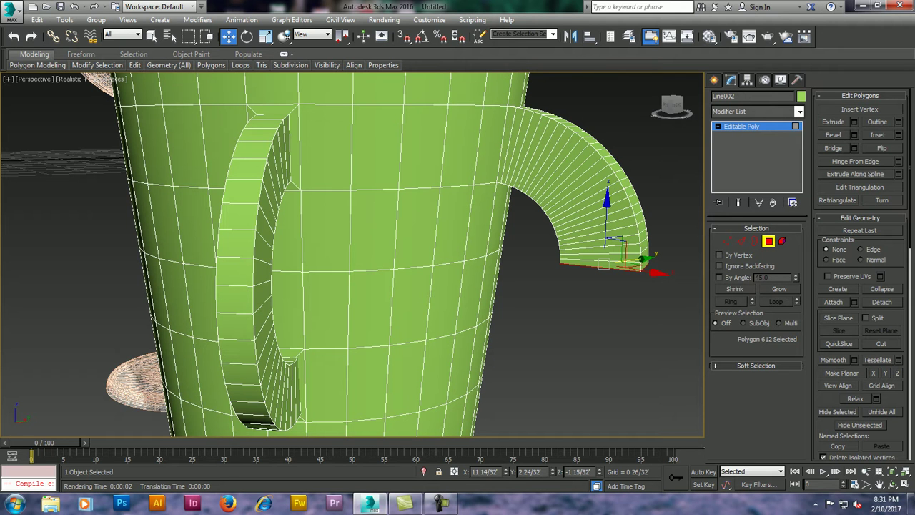
Step: Extrude the handle's end face downward about 2 26/32" into a straight leg
{"action": "left_click", "coordinate": [854, 122]}
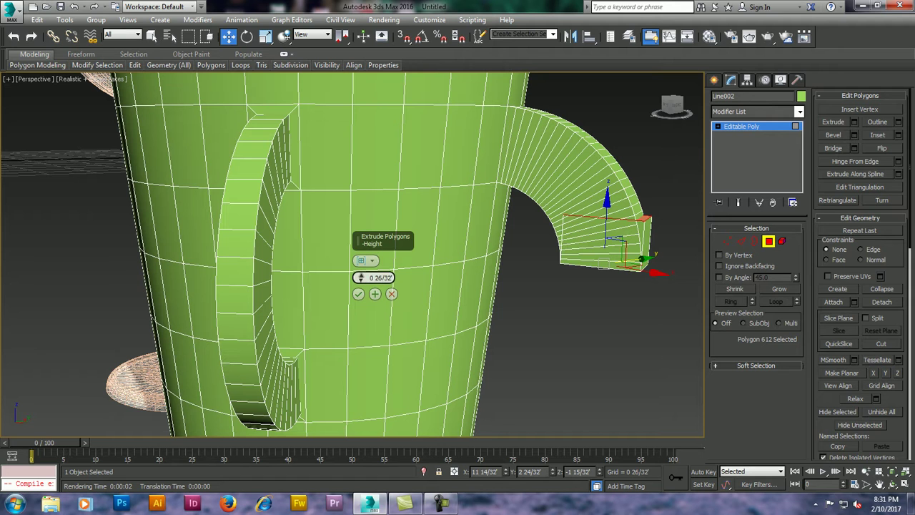
{"action": "left_click_drag", "start_coordinate": [360, 277], "coordinate": [361, 286]}
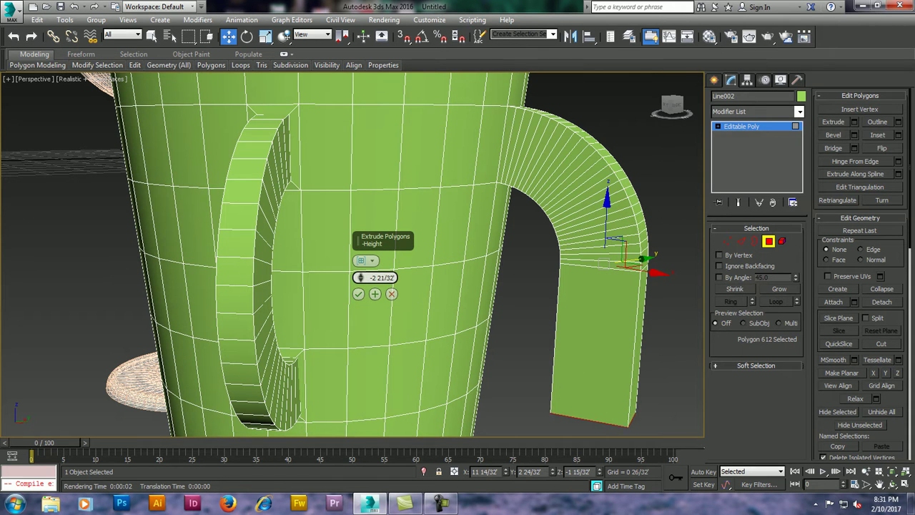
{"action": "left_click_drag", "start_coordinate": [361, 278], "coordinate": [360, 280]}
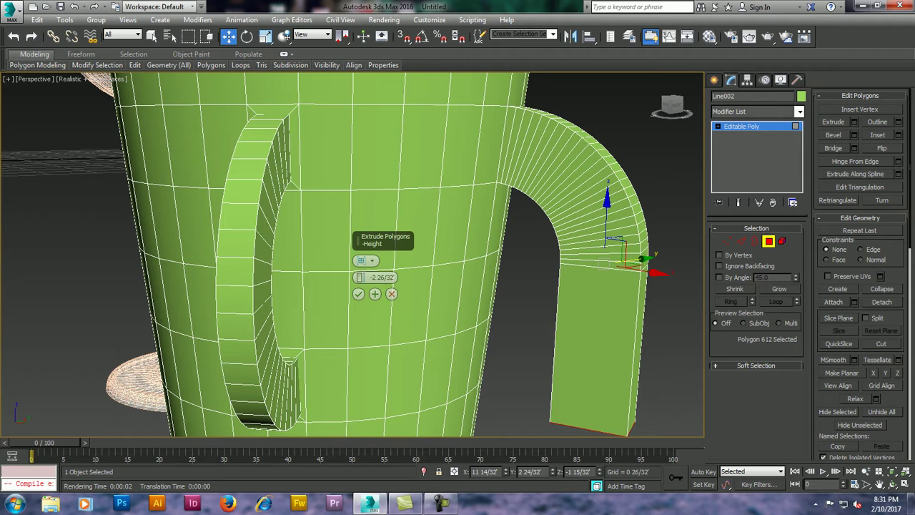
{"action": "left_click", "coordinate": [358, 294]}
{"action": "mouse_move", "coordinate": [358, 293]}
{"action": "middle_mouse_down", "text": "alt"}
{"action": "mouse_move", "coordinate": [358, 236]}
{"action": "mouse_move", "coordinate": [358, 257]}
{"action": "middle_mouse_up", "text": "alt"}
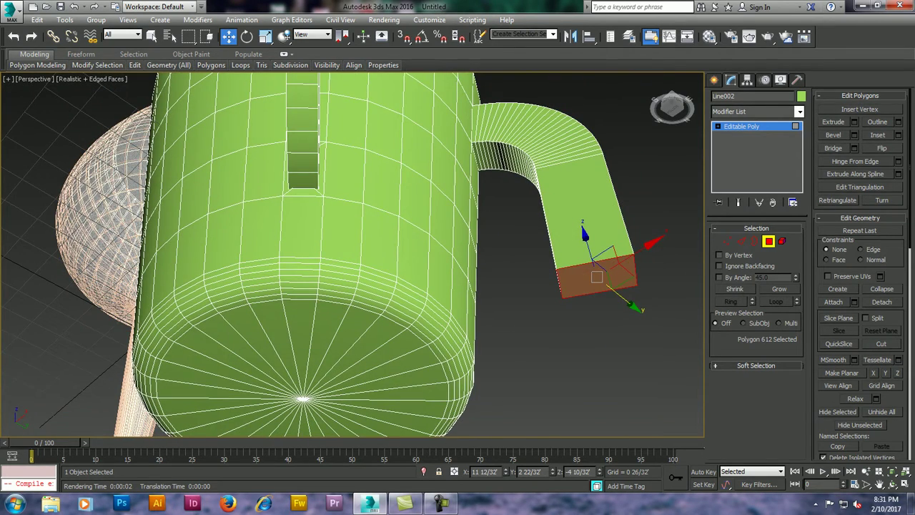
Step: Select the leg's two end vertices and move them inward and down to taper the end
{"action": "key", "text": "1"}
{"action": "left_click_drag", "start_coordinate": [616, 229], "coordinate": [644, 329]}
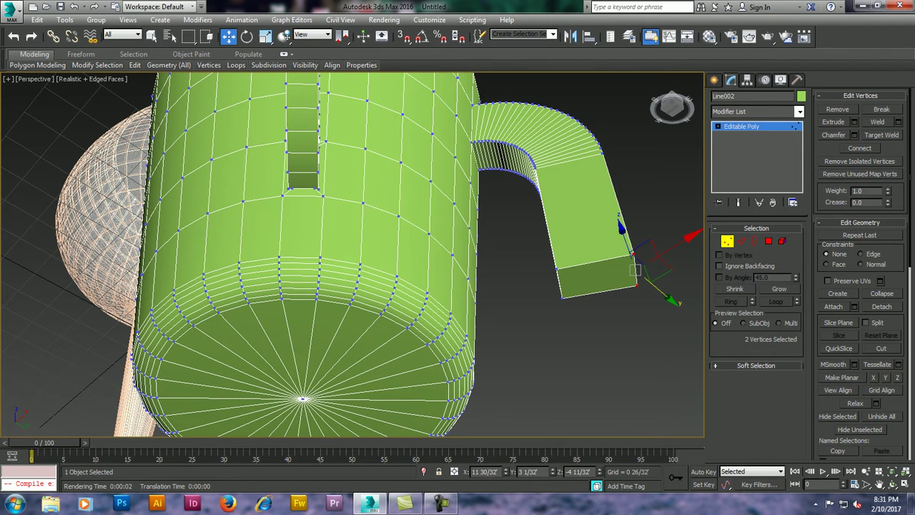
{"action": "left_click_drag", "start_coordinate": [651, 250], "coordinate": [586, 299]}
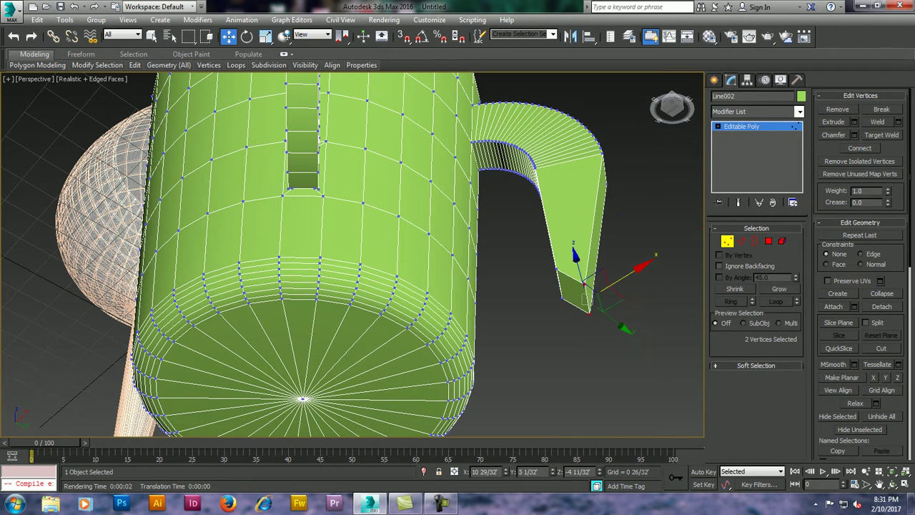
{"action": "mouse_move", "coordinate": [358, 286]}
{"action": "middle_mouse_down", "text": "alt"}
{"action": "mouse_move", "coordinate": [357, 236]}
{"action": "mouse_move", "coordinate": [357, 286]}
{"action": "middle_mouse_up", "text": "alt"}
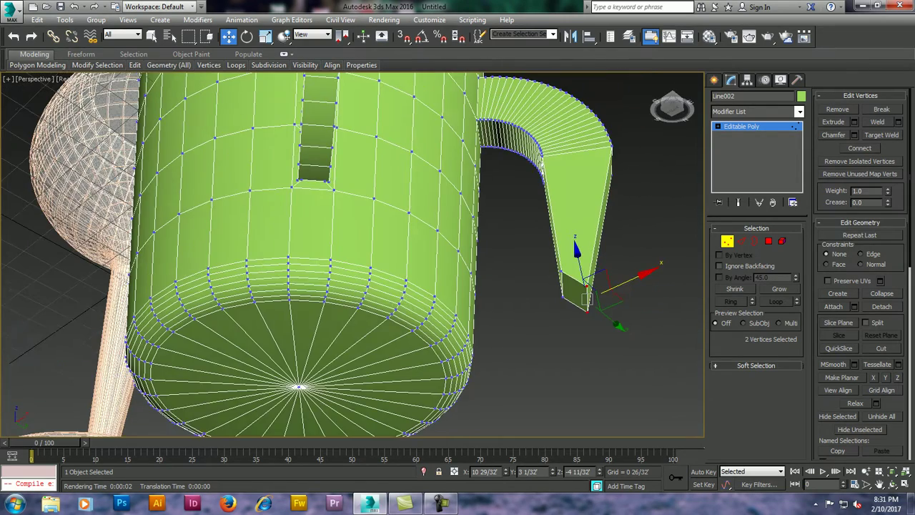
{"action": "mouse_move", "coordinate": [586, 298]}
{"action": "left_mouse_down"}
{"action": "mouse_move", "coordinate": [561, 283]}
{"action": "mouse_move", "coordinate": [570, 281]}
{"action": "mouse_move", "coordinate": [570, 293]}
{"action": "left_mouse_up"}
{"action": "middle_click_drag", "start_coordinate": [572, 315], "coordinate": [572, 294], "text": "alt"}
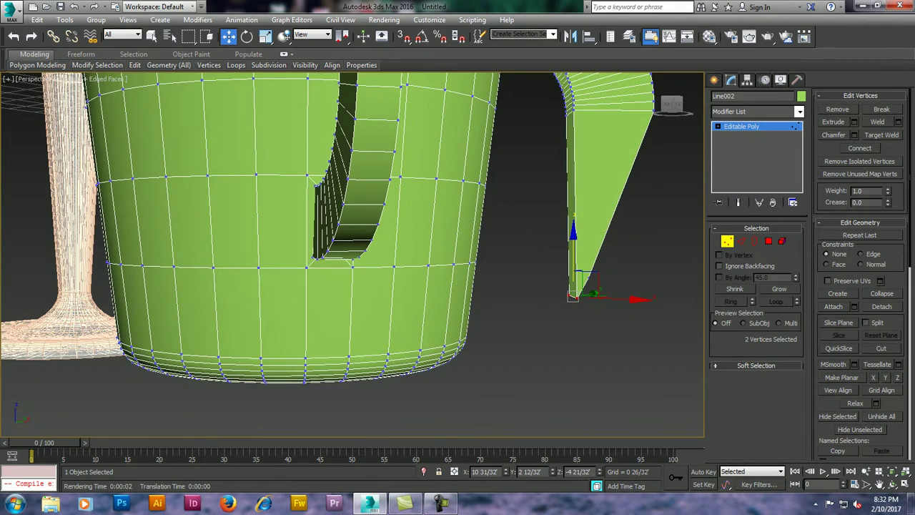
Step: Switch to four viewports, reselect both end vertices and nudge them along Y
{"action": "key", "text": "alt+w"}
{"action": "middle_click_drag", "start_coordinate": [214, 164], "coordinate": [193, 145]}
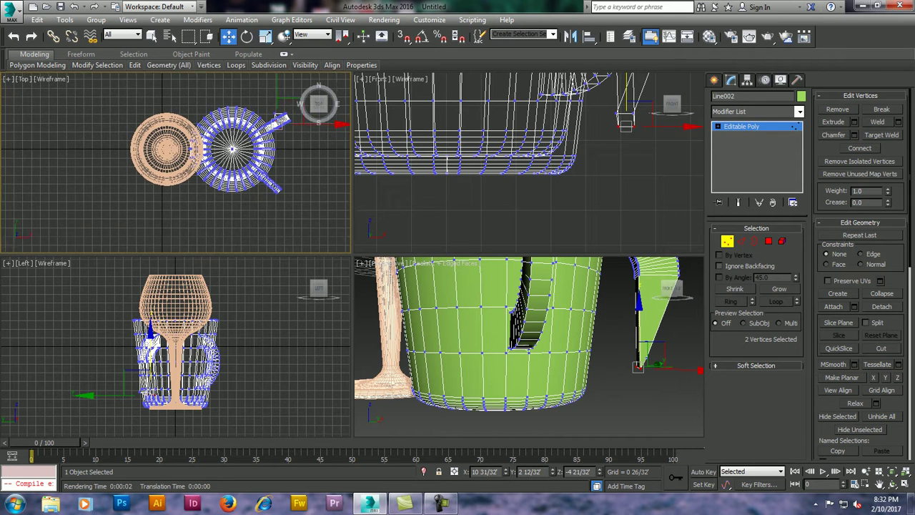
{"action": "mouse_move", "coordinate": [572, 143]}
{"action": "middle_mouse_down"}
{"action": "mouse_move", "coordinate": [531, 193]}
{"action": "mouse_move", "coordinate": [515, 172]}
{"action": "mouse_move", "coordinate": [501, 179]}
{"action": "middle_mouse_up"}
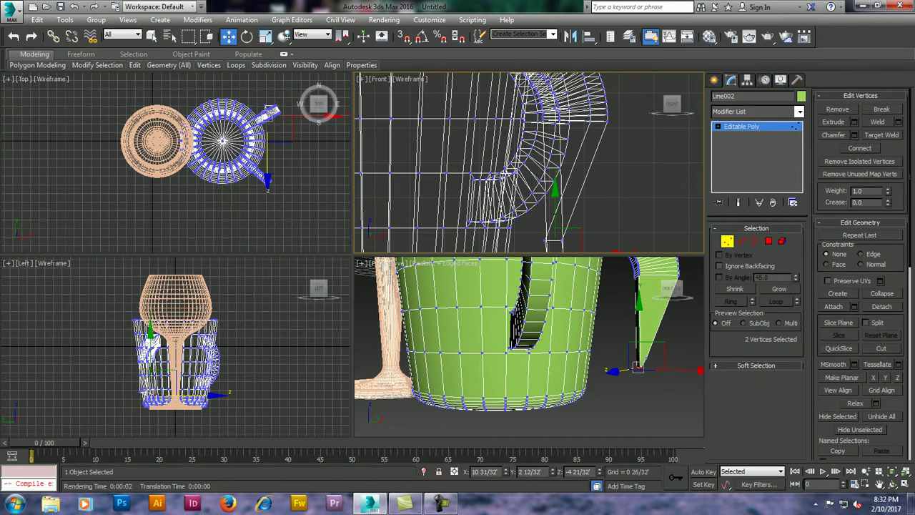
{"action": "mouse_move", "coordinate": [529, 343]}
{"action": "middle_mouse_down", "text": "alt"}
{"action": "mouse_move", "coordinate": [600, 322]}
{"action": "mouse_move", "coordinate": [629, 344]}
{"action": "middle_mouse_up", "text": "alt"}
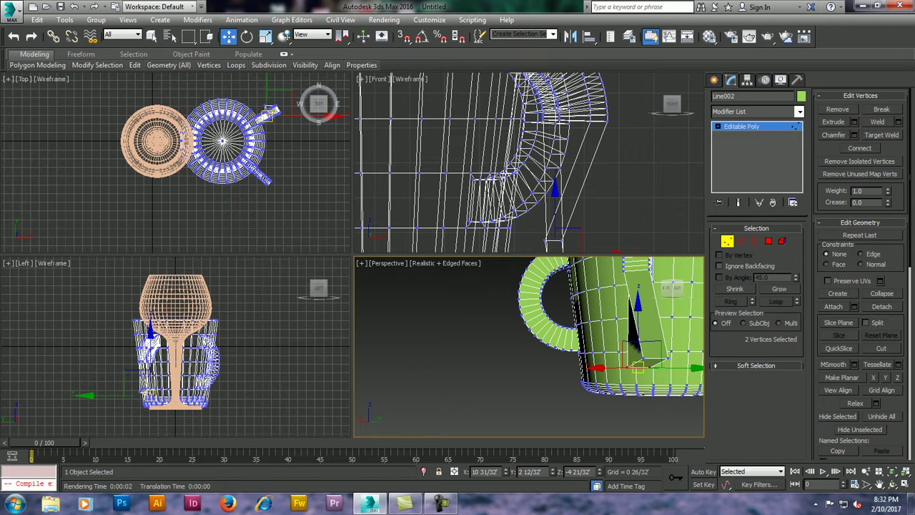
{"action": "left_click", "coordinate": [642, 357]}
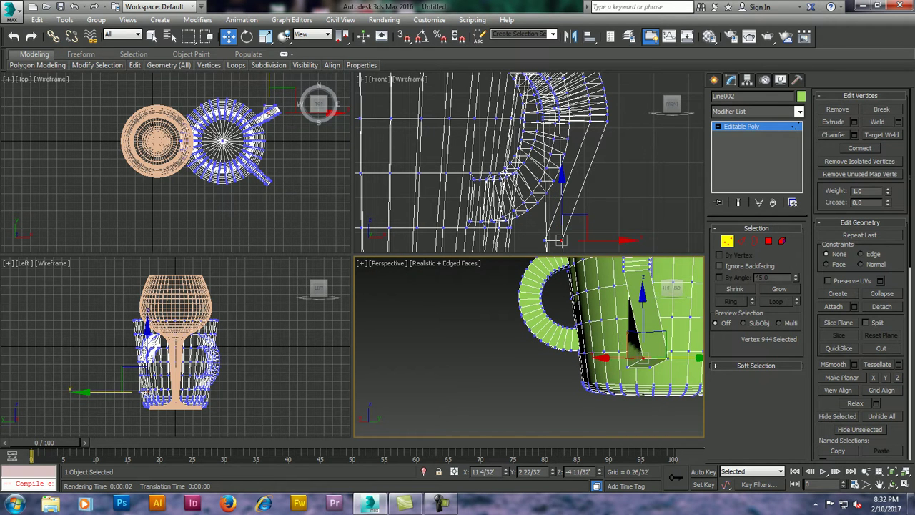
{"action": "left_click", "coordinate": [667, 352], "text": "ctrl"}
{"action": "scroll", "coordinate": [643, 343], "scroll_direction": "down", "scroll_amount": 3}
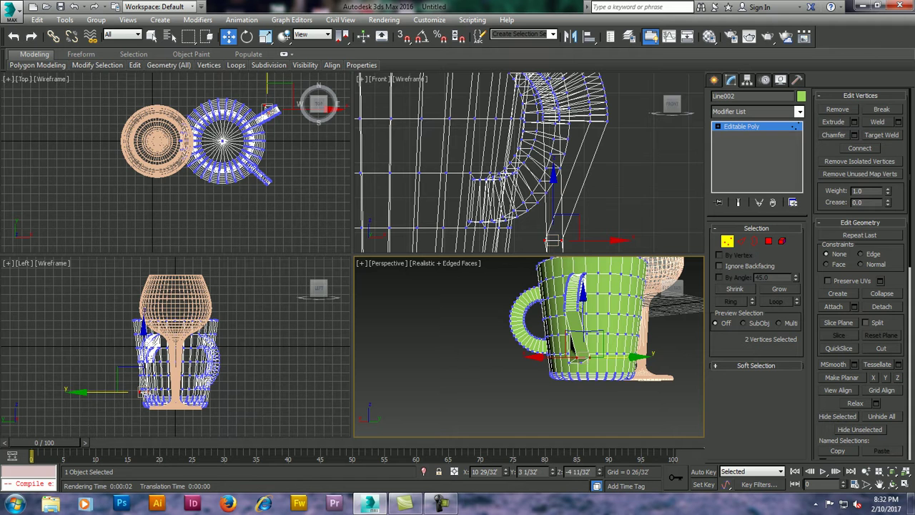
{"action": "left_click_drag", "start_coordinate": [576, 346], "coordinate": [571, 347]}
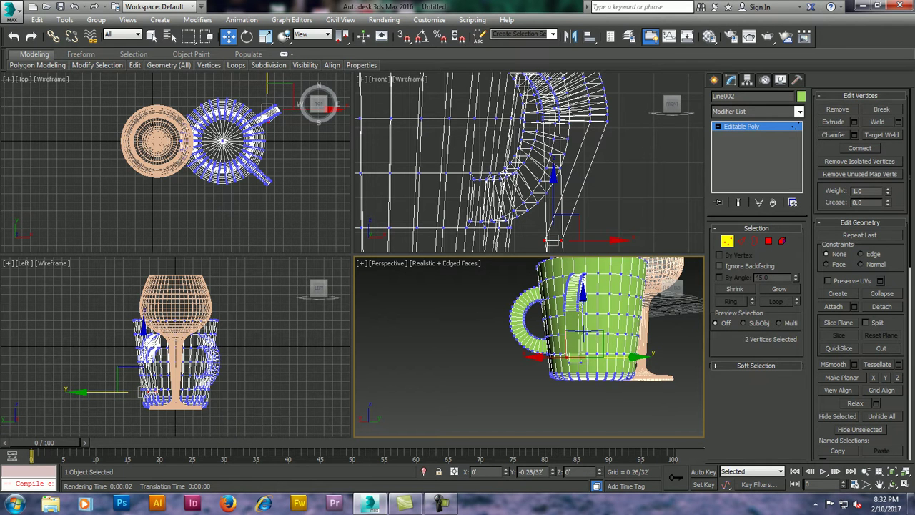
Step: Slide the end vertices outward along Y to widen the leg's end
{"action": "middle_click_drag", "start_coordinate": [572, 336], "coordinate": [501, 336], "text": "alt"}
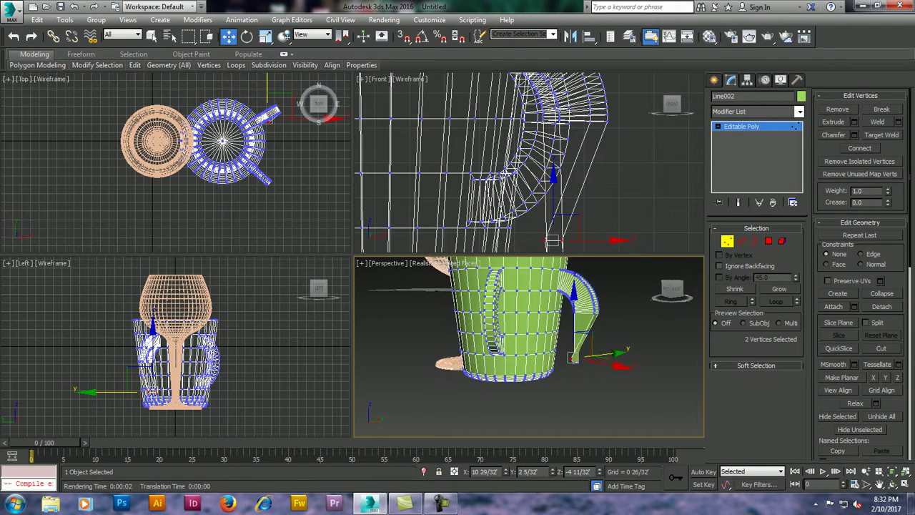
{"action": "scroll", "coordinate": [583, 361], "scroll_direction": "up", "scroll_amount": 3}
{"action": "scroll", "coordinate": [579, 379], "scroll_direction": "up", "scroll_amount": 2}
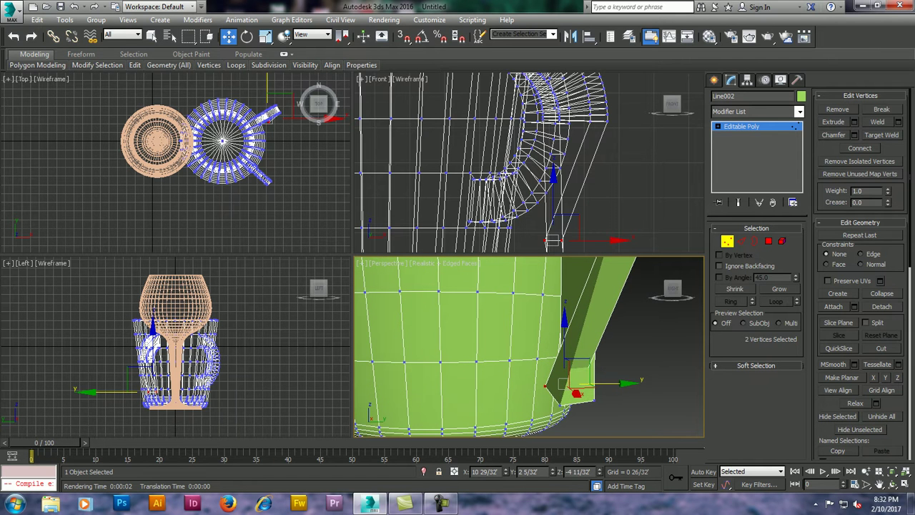
{"action": "left_click_drag", "start_coordinate": [586, 382], "coordinate": [604, 382]}
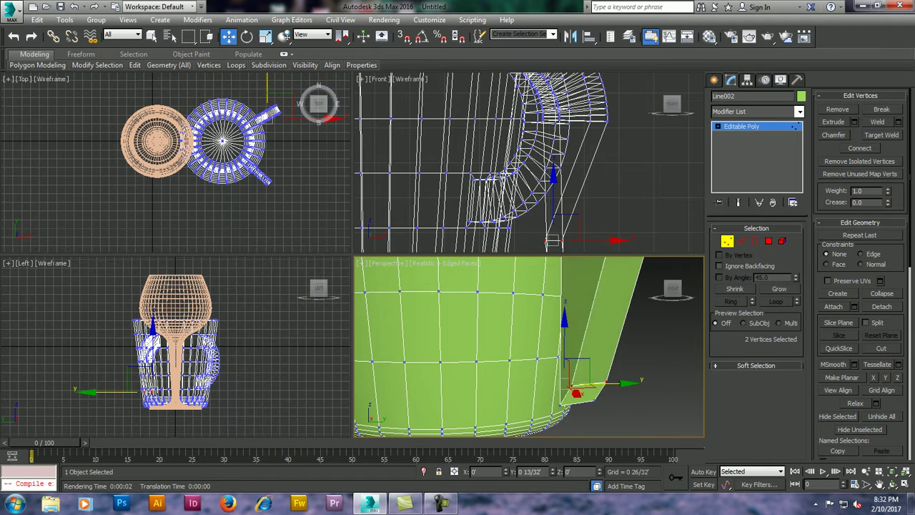
{"action": "middle_click_drag", "start_coordinate": [572, 343], "coordinate": [500, 343], "text": "alt"}
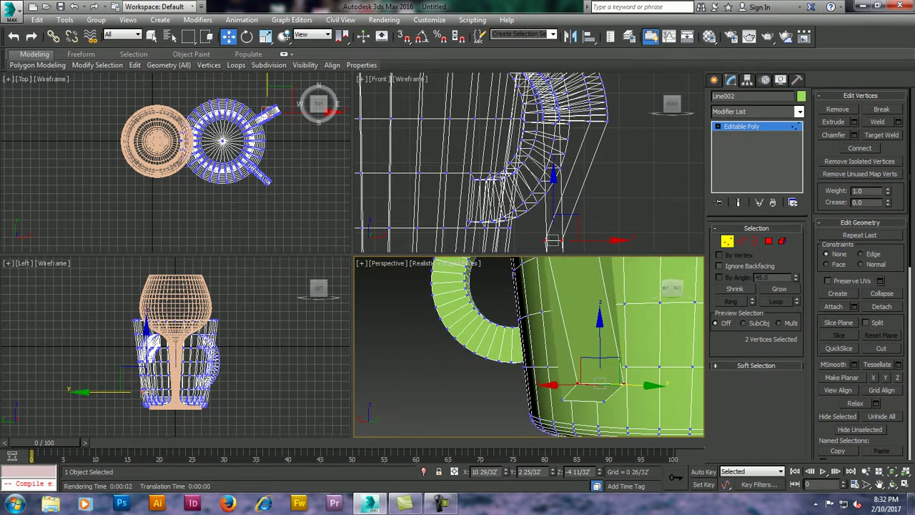
{"action": "left_click_drag", "start_coordinate": [599, 384], "coordinate": [621, 383]}
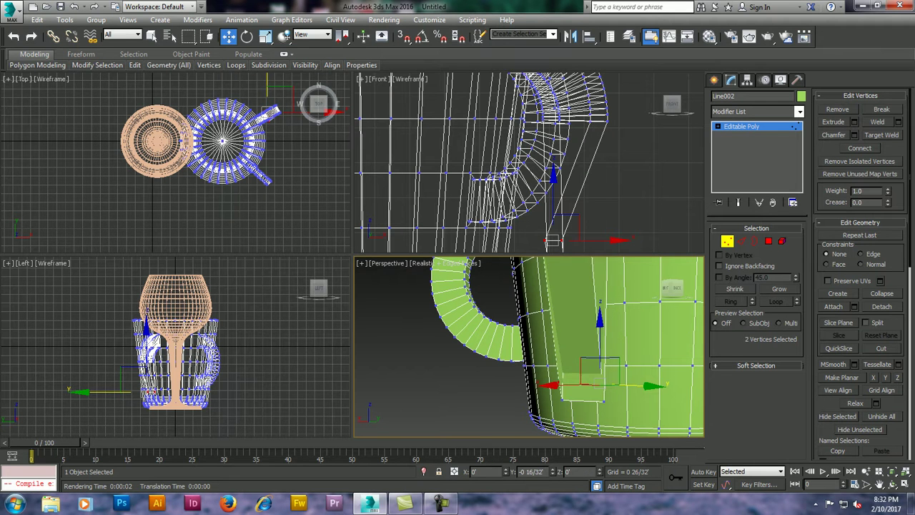
Step: Shift the end vertices back and forth along X to settle the end's width
{"action": "middle_click_drag", "start_coordinate": [601, 384], "coordinate": [644, 386], "text": "alt"}
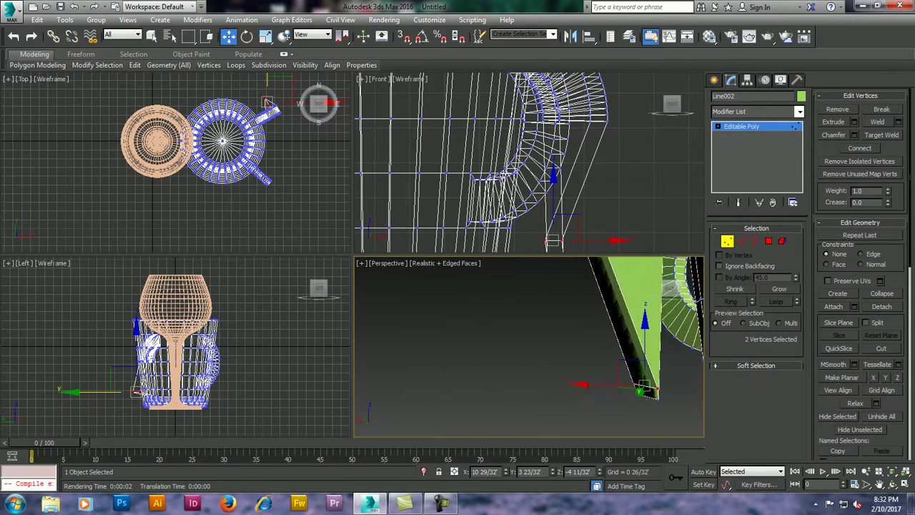
{"action": "mouse_move", "coordinate": [608, 379]}
{"action": "left_mouse_down"}
{"action": "mouse_move", "coordinate": [587, 376]}
{"action": "mouse_move", "coordinate": [607, 375]}
{"action": "left_mouse_up"}
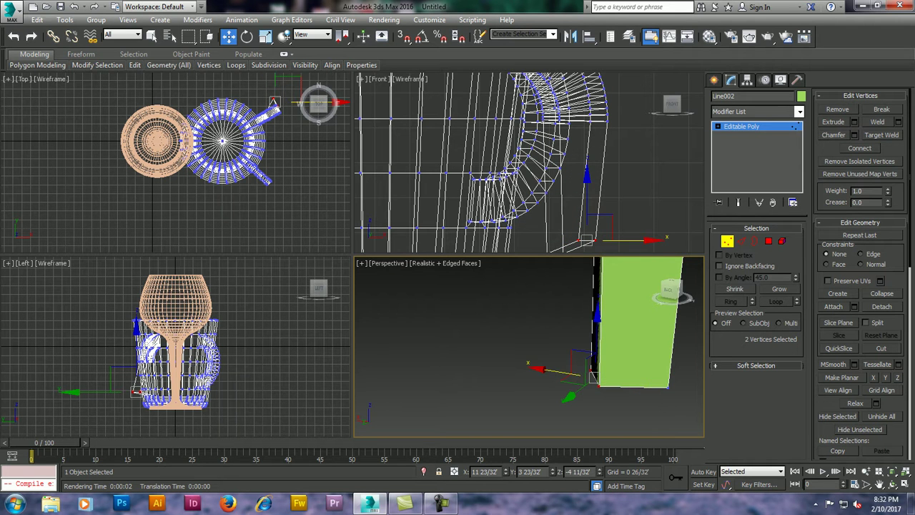
{"action": "middle_click_drag", "start_coordinate": [608, 376], "coordinate": [594, 377], "text": "alt"}
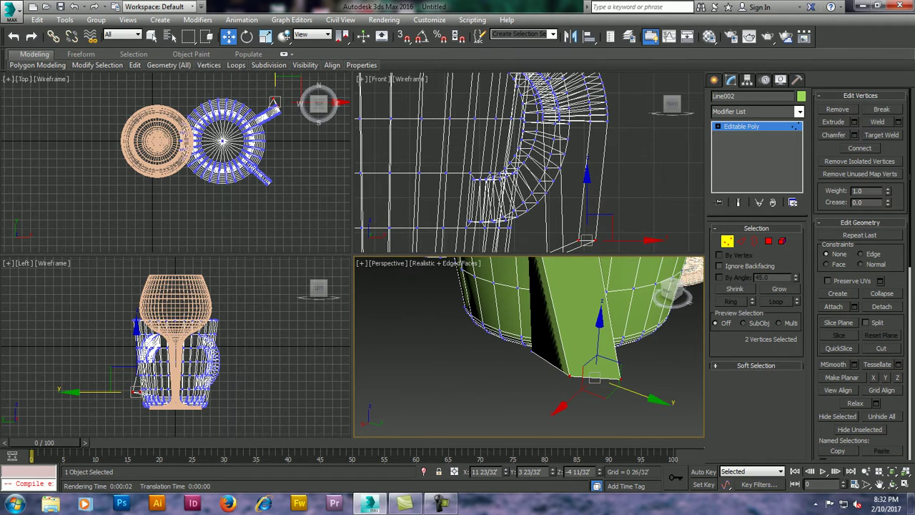
{"action": "left_click_drag", "start_coordinate": [594, 378], "coordinate": [552, 362]}
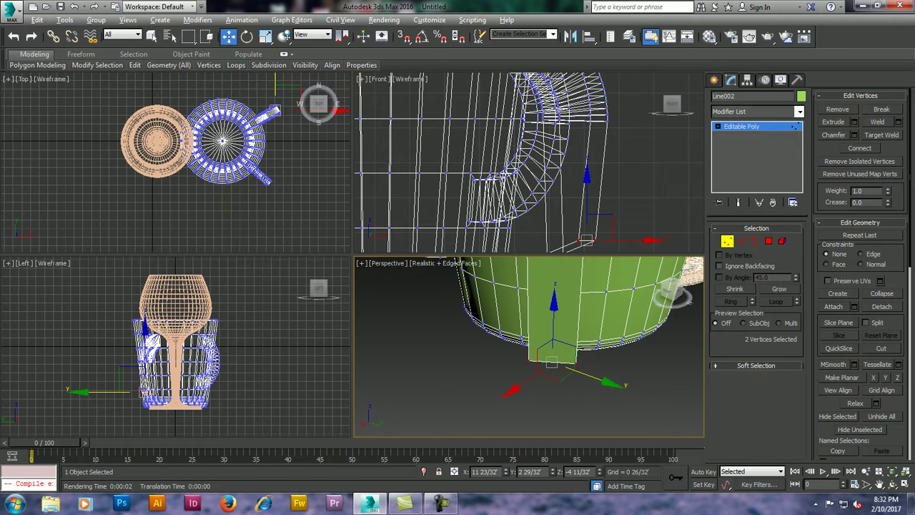
{"action": "scroll", "coordinate": [583, 377], "scroll_direction": "up", "scroll_amount": 3}
{"action": "scroll", "coordinate": [585, 380], "scroll_direction": "down", "scroll_amount": 5}
{"action": "middle_click_drag", "start_coordinate": [582, 378], "coordinate": [607, 371], "text": "alt"}
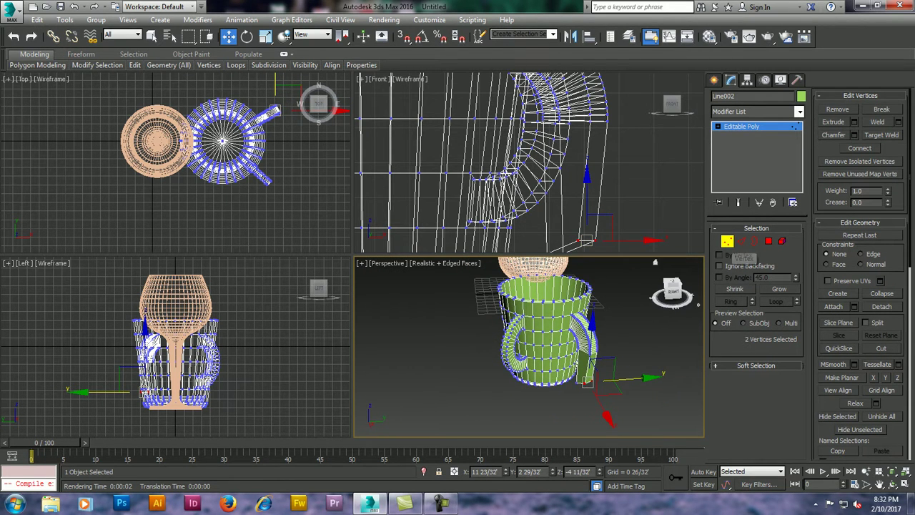
{"action": "mouse_move", "coordinate": [514, 186]}
{"action": "middle_mouse_down"}
{"action": "mouse_move", "coordinate": [506, 159]}
{"action": "mouse_move", "coordinate": [525, 145]}
{"action": "middle_mouse_up"}
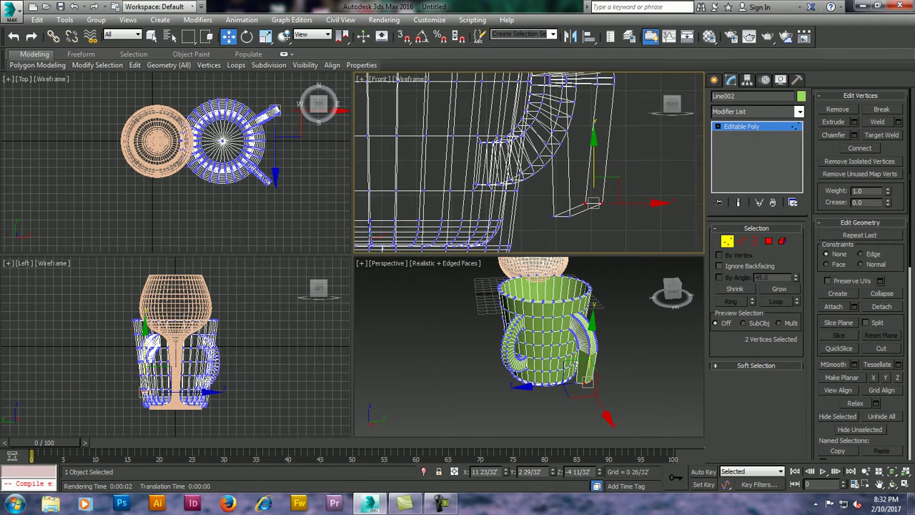
Step: Back in Polygon mode, set up Hinge From Edge around edge 1218
{"action": "left_click", "coordinate": [768, 241]}
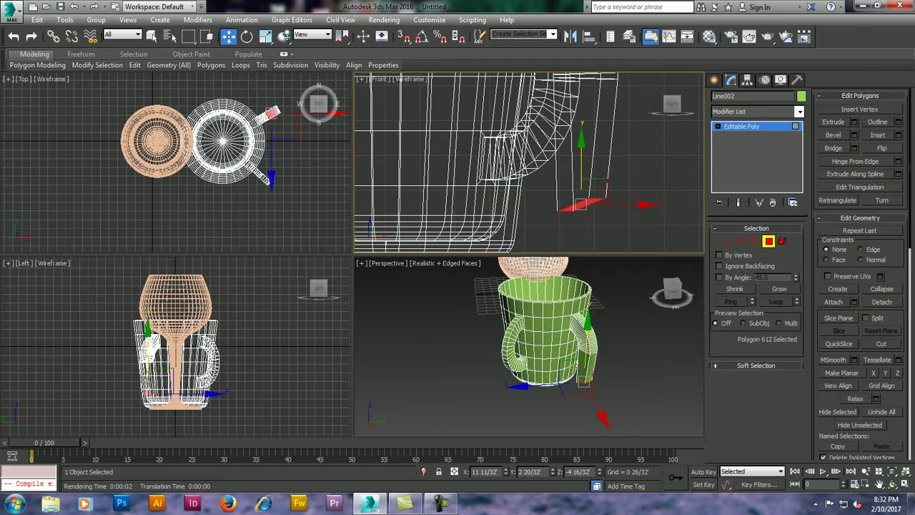
{"action": "middle_click_drag", "start_coordinate": [544, 336], "coordinate": [550, 300], "text": "alt"}
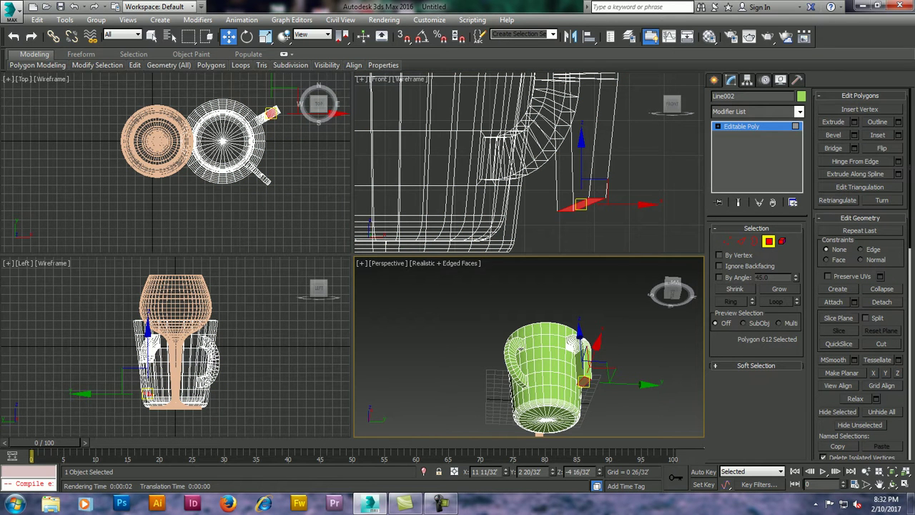
{"action": "scroll", "coordinate": [590, 382], "scroll_direction": "up", "scroll_amount": 4}
{"action": "scroll", "coordinate": [590, 382], "scroll_direction": "up", "scroll_amount": 2}
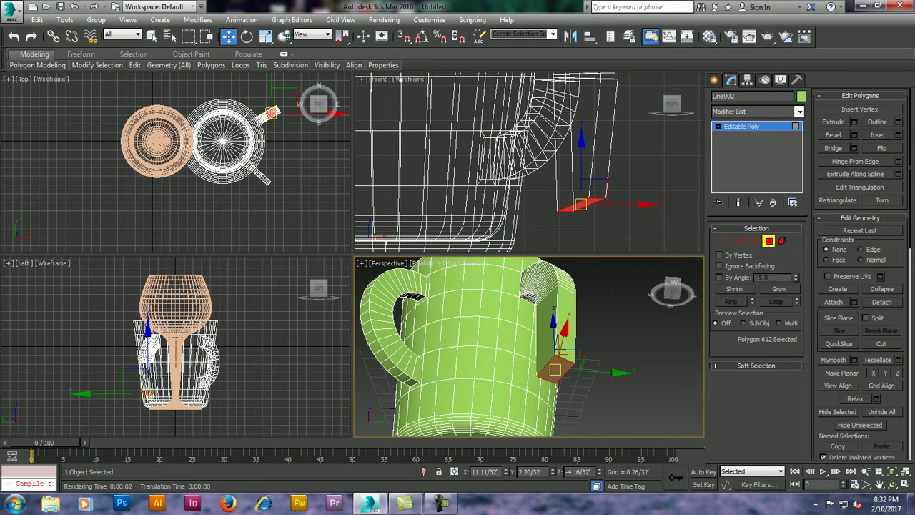
{"action": "left_click", "coordinate": [898, 161]}
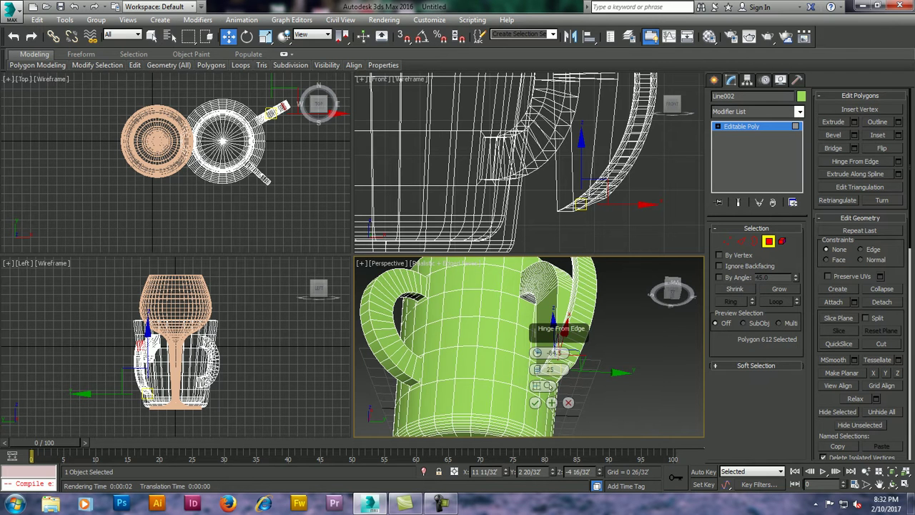
{"action": "middle_click_drag", "start_coordinate": [500, 343], "coordinate": [544, 343], "text": "alt"}
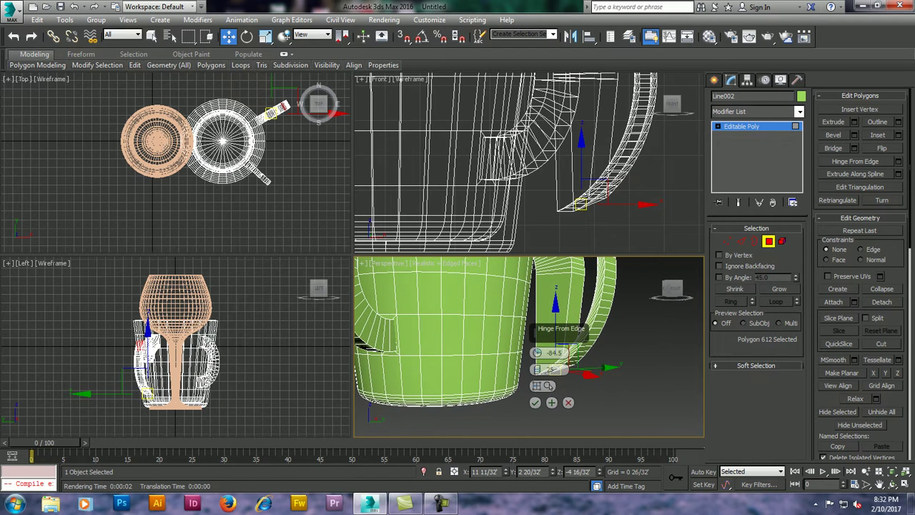
{"action": "left_click", "coordinate": [542, 385]}
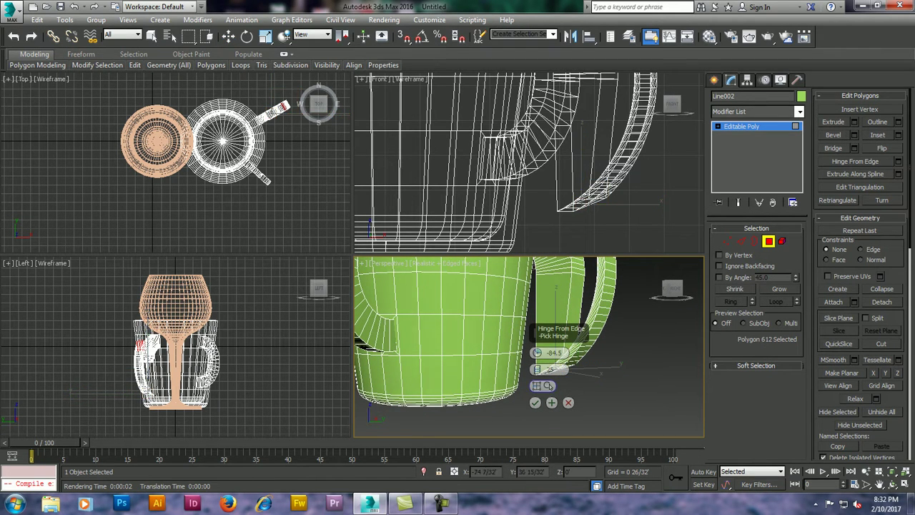
{"action": "left_click", "coordinate": [475, 300]}
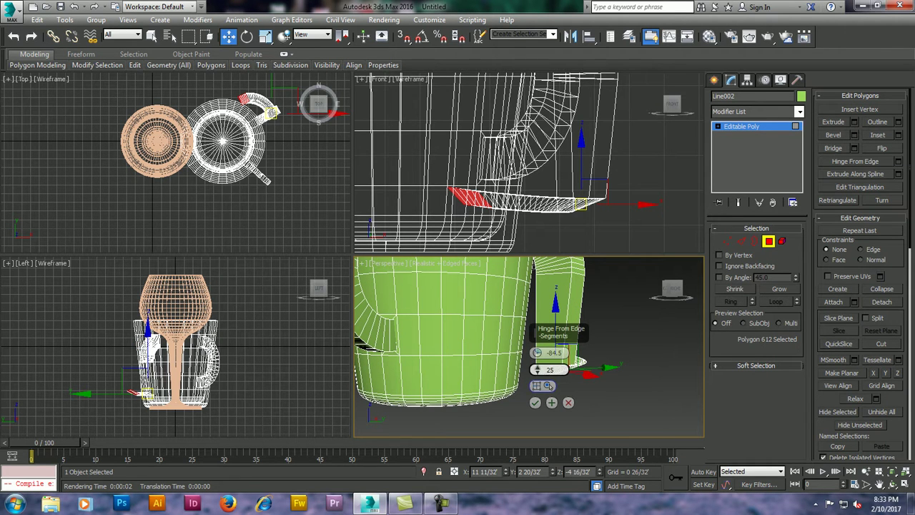
Step: Adjust the hinge angle, settling on -10.5 degrees with 25 segments
{"action": "left_click_drag", "start_coordinate": [537, 354], "coordinate": [537, 308]}
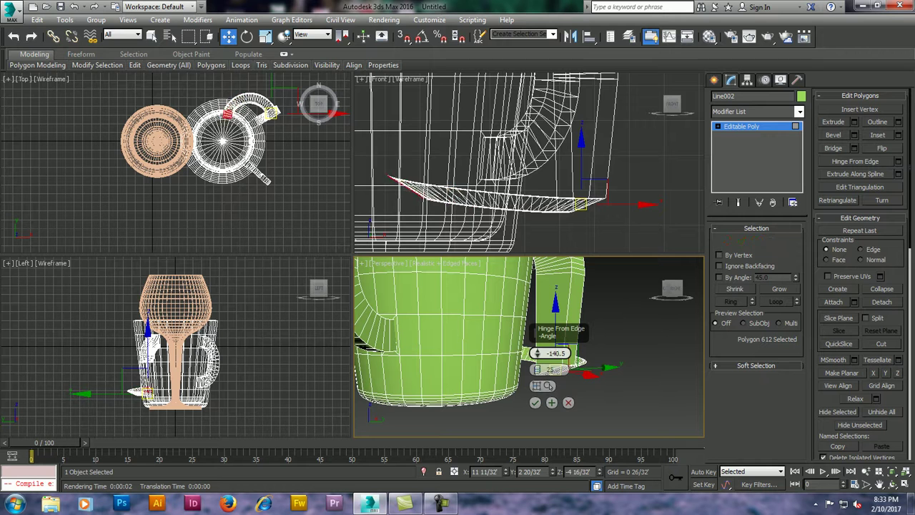
{"action": "left_click_drag", "start_coordinate": [537, 353], "coordinate": [537, 322]}
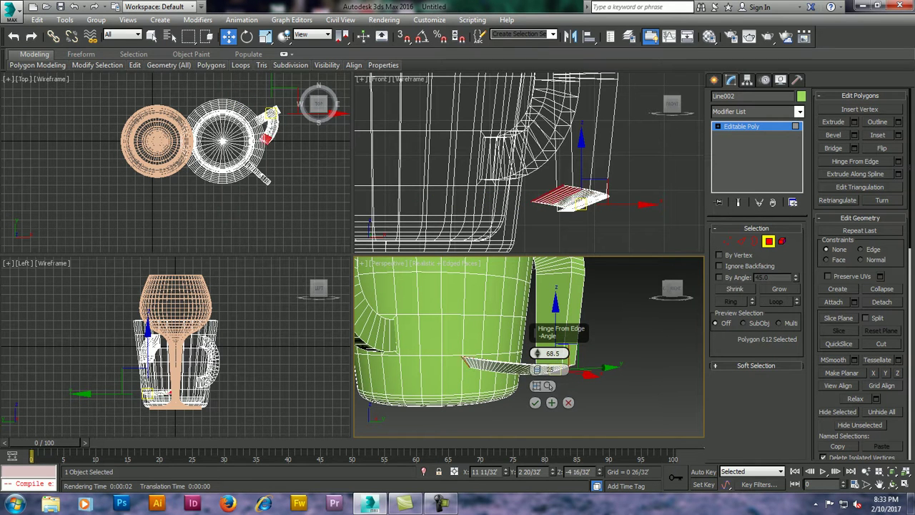
{"action": "left_click_drag", "start_coordinate": [536, 353], "coordinate": [537, 386]}
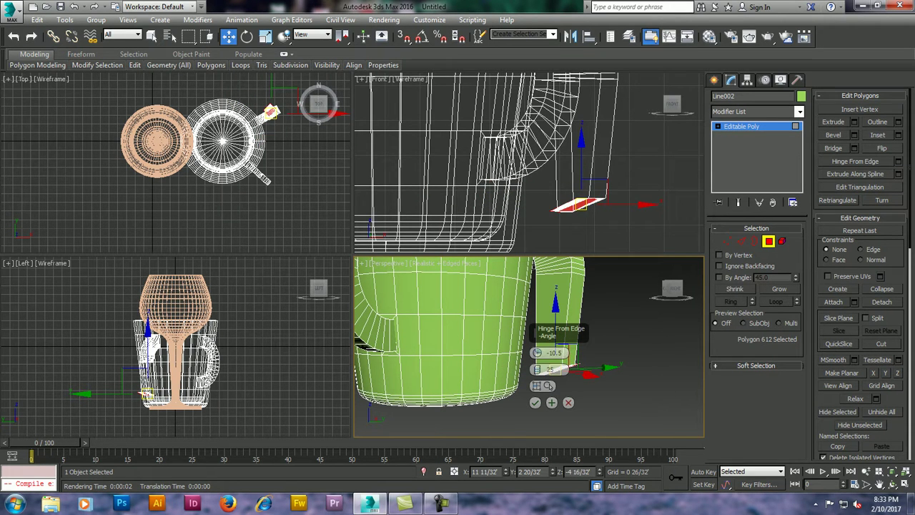
Step: Select polygon 612 near the base, pick a hinge edge and set the angle to 20
{"action": "left_click", "coordinate": [500, 366]}
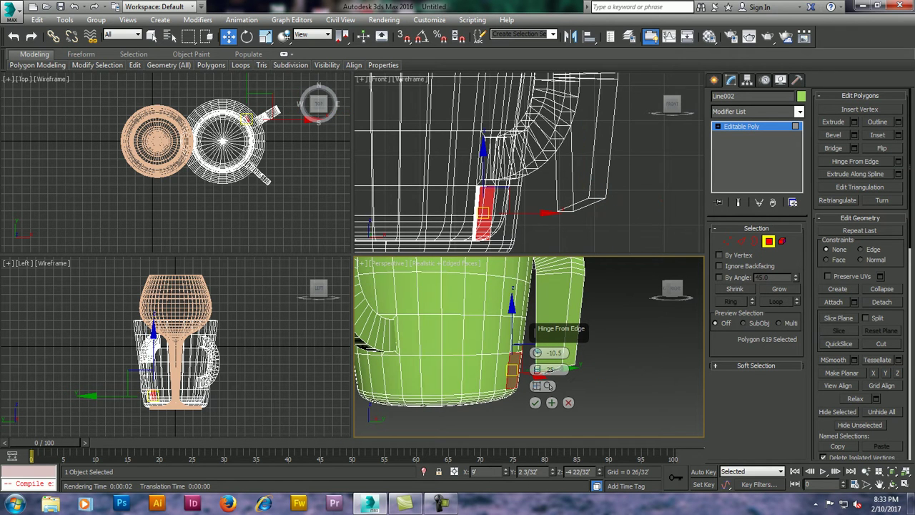
{"action": "middle_click_drag", "start_coordinate": [501, 366], "coordinate": [511, 336], "text": "alt"}
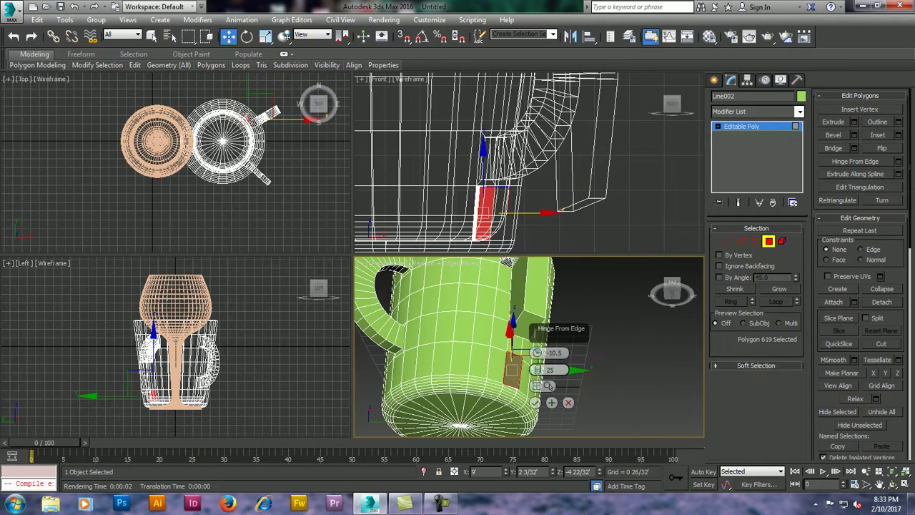
{"action": "left_click", "coordinate": [530, 318]}
{"action": "left_click", "coordinate": [548, 386]}
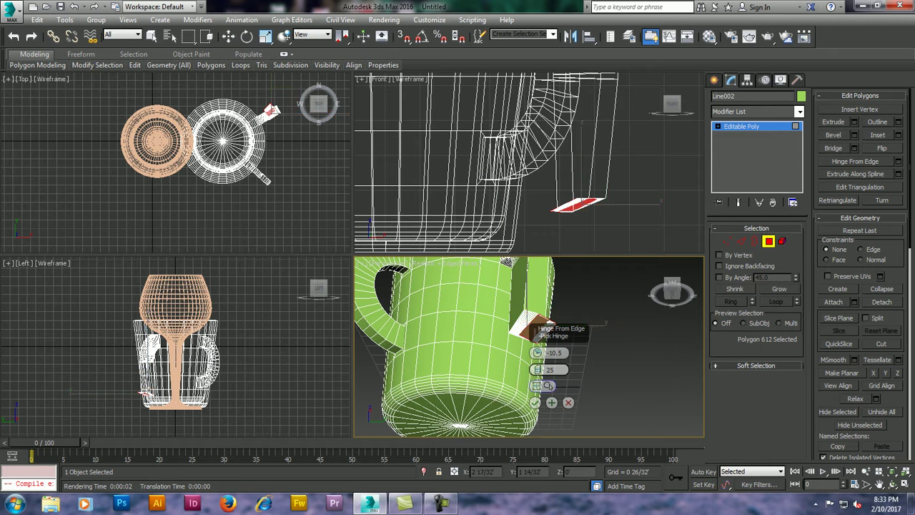
{"action": "left_click", "coordinate": [533, 327]}
{"action": "mouse_move", "coordinate": [533, 327]}
{"action": "middle_mouse_down", "text": "alt"}
{"action": "mouse_move", "coordinate": [501, 314]}
{"action": "mouse_move", "coordinate": [515, 322]}
{"action": "middle_mouse_up", "text": "alt"}
{"action": "left_click", "coordinate": [553, 352]}
{"action": "type", "text": "20"}
{"action": "key", "text": "Return"}
Step: Re-pick the hinge edge and swing the strip out to -67.5 degrees
{"action": "left_click_drag", "start_coordinate": [537, 352], "coordinate": [537, 401]}
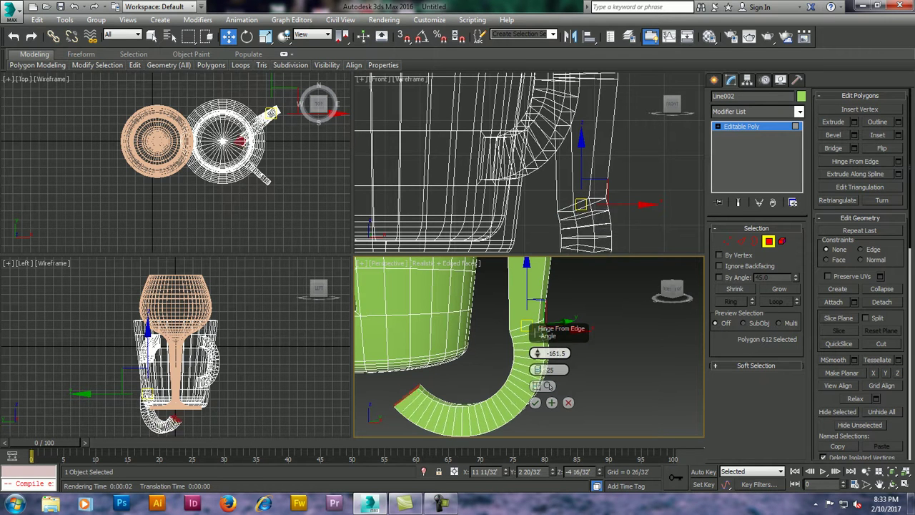
{"action": "left_click_drag", "start_coordinate": [537, 401], "coordinate": [537, 358]}
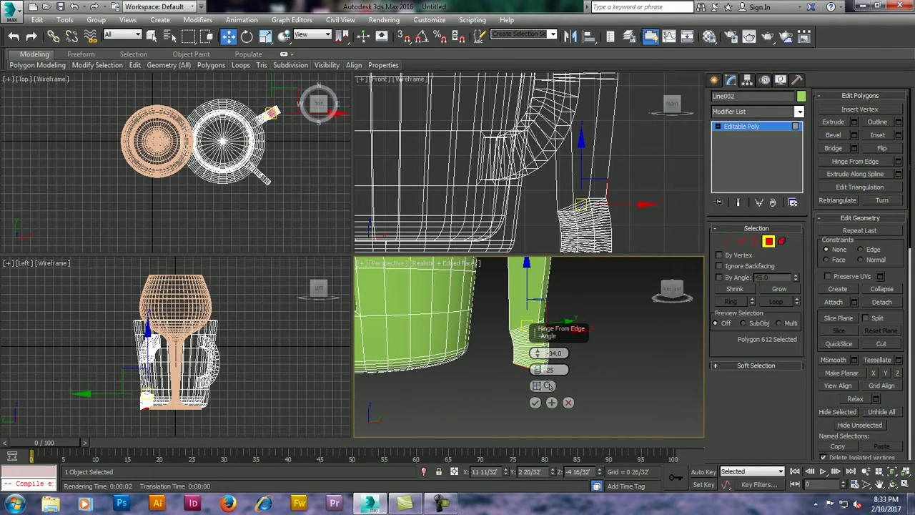
{"action": "left_click", "coordinate": [547, 386]}
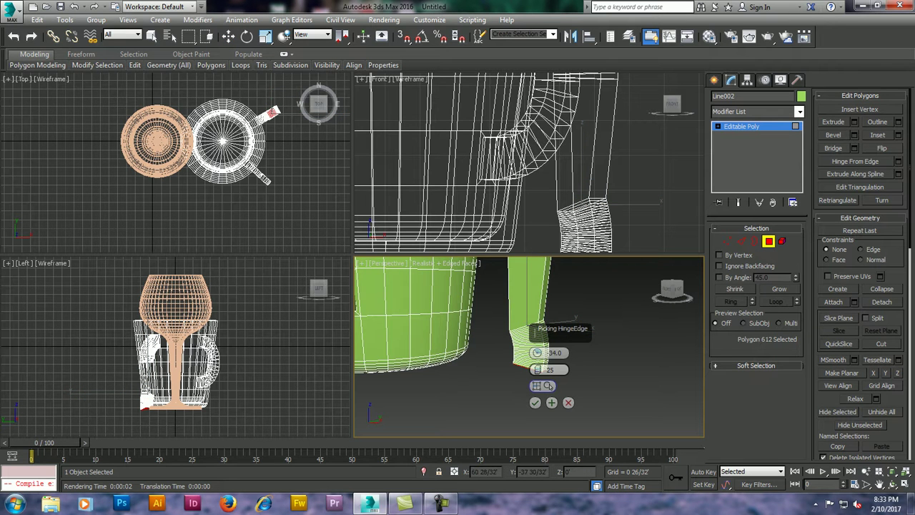
{"action": "middle_click_drag", "start_coordinate": [458, 400], "coordinate": [429, 386], "text": "alt"}
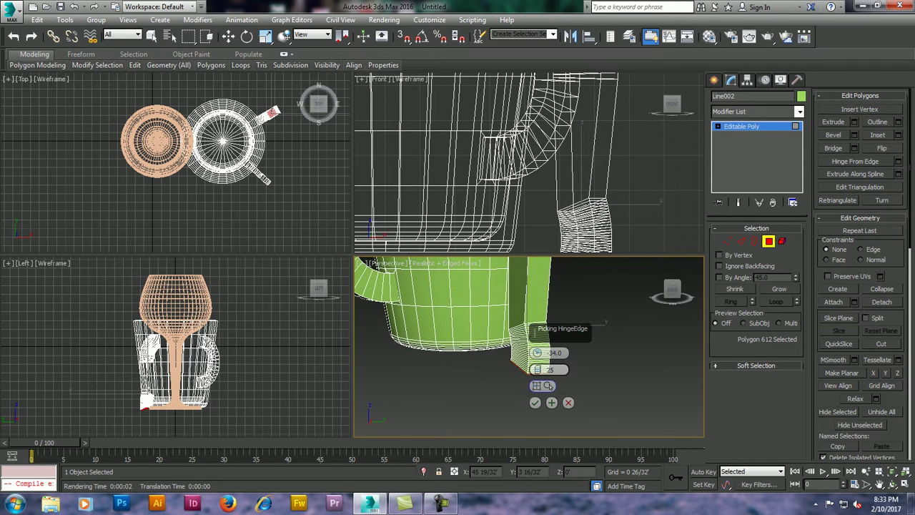
{"action": "left_click", "coordinate": [533, 330]}
{"action": "middle_click_drag", "start_coordinate": [532, 330], "coordinate": [530, 328], "text": "alt"}
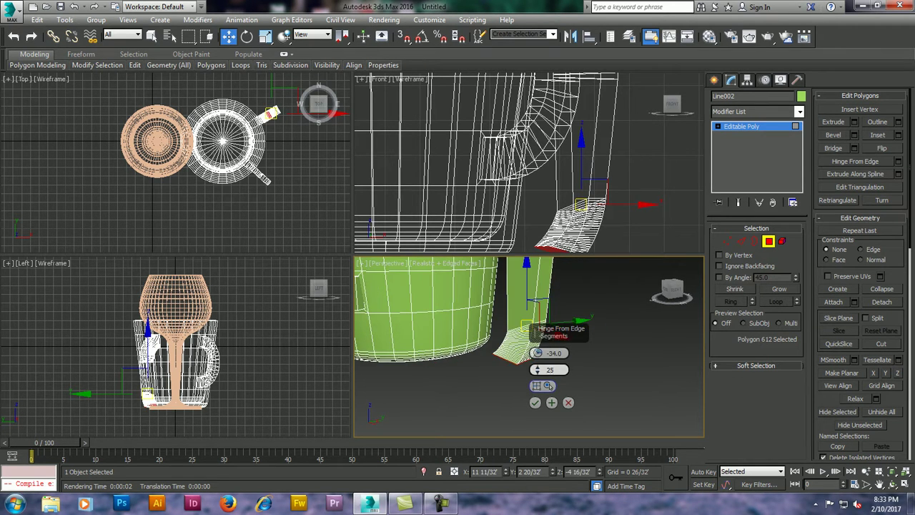
{"action": "mouse_move", "coordinate": [537, 353]}
{"action": "left_mouse_down"}
{"action": "mouse_move", "coordinate": [537, 379]}
{"action": "mouse_move", "coordinate": [537, 366]}
{"action": "left_mouse_up"}
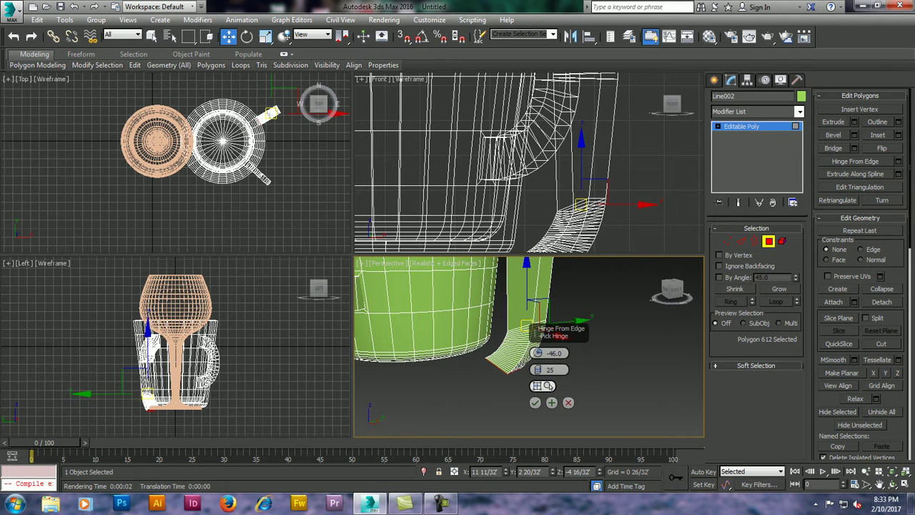
Step: Hinge around edge 1365 instead and commit at -66 degrees with 23 segments
{"action": "left_click", "coordinate": [537, 386]}
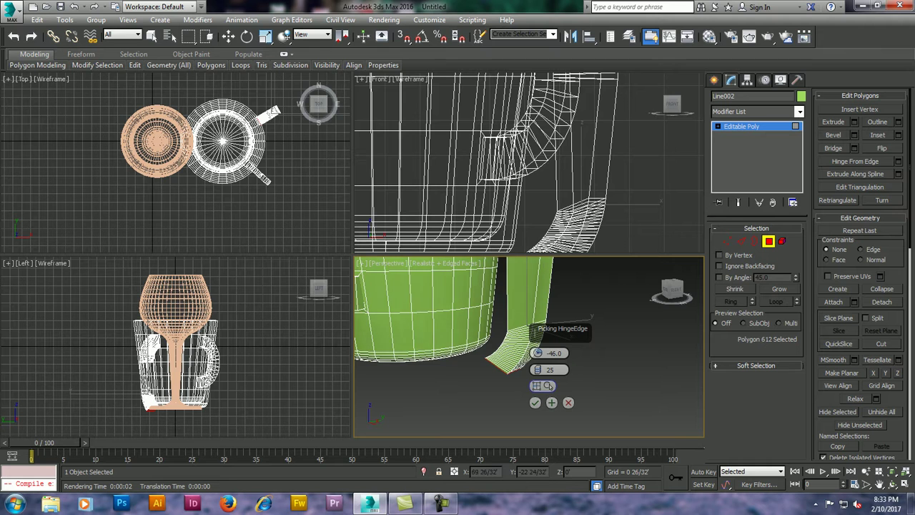
{"action": "left_click", "coordinate": [526, 326]}
{"action": "middle_click_drag", "start_coordinate": [533, 330], "coordinate": [530, 333], "text": "alt"}
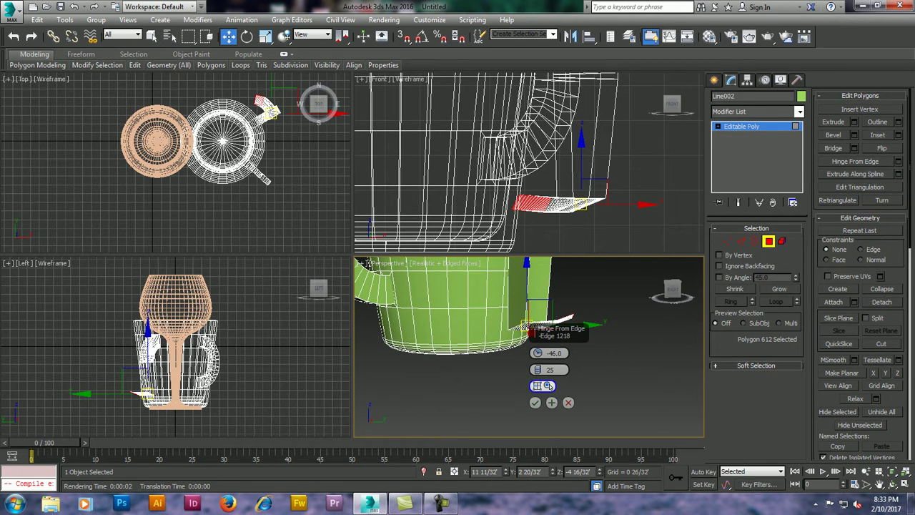
{"action": "left_click", "coordinate": [542, 386]}
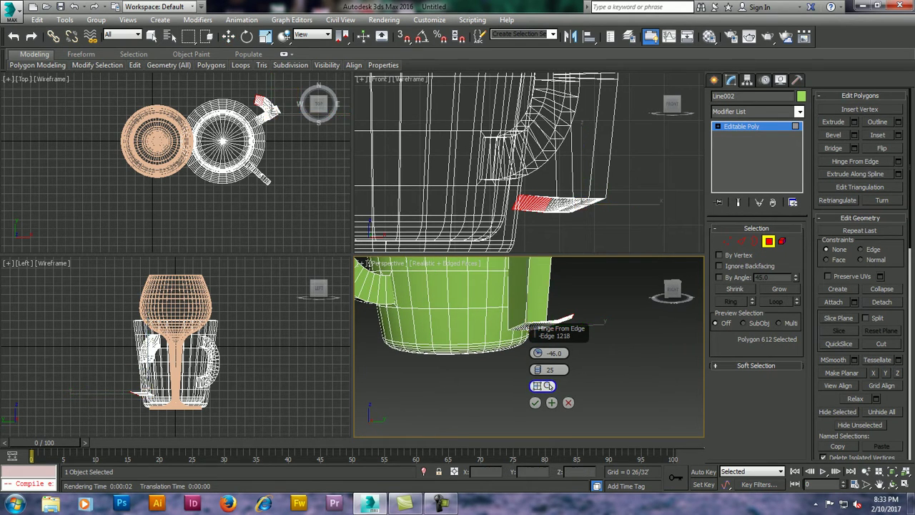
{"action": "left_click", "coordinate": [533, 332]}
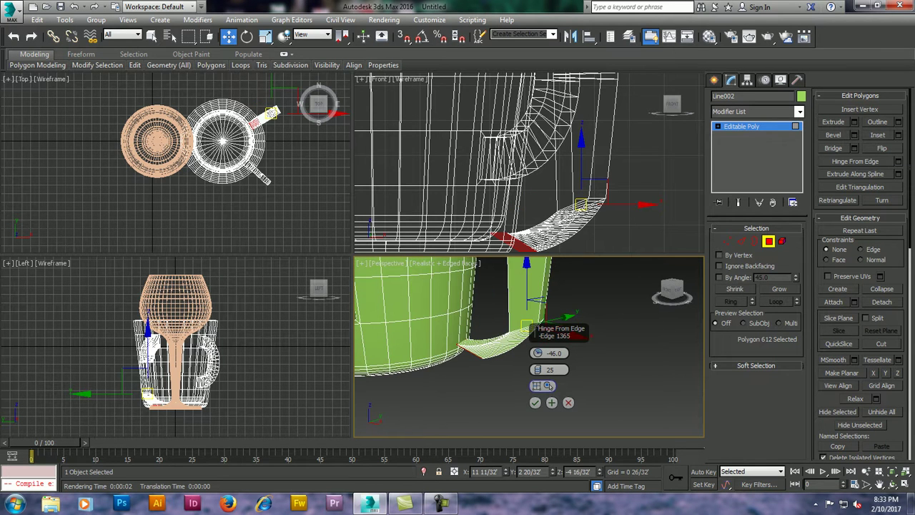
{"action": "mouse_move", "coordinate": [537, 369]}
{"action": "left_mouse_down"}
{"action": "mouse_move", "coordinate": [537, 346]}
{"action": "mouse_move", "coordinate": [536, 364]}
{"action": "left_mouse_up"}
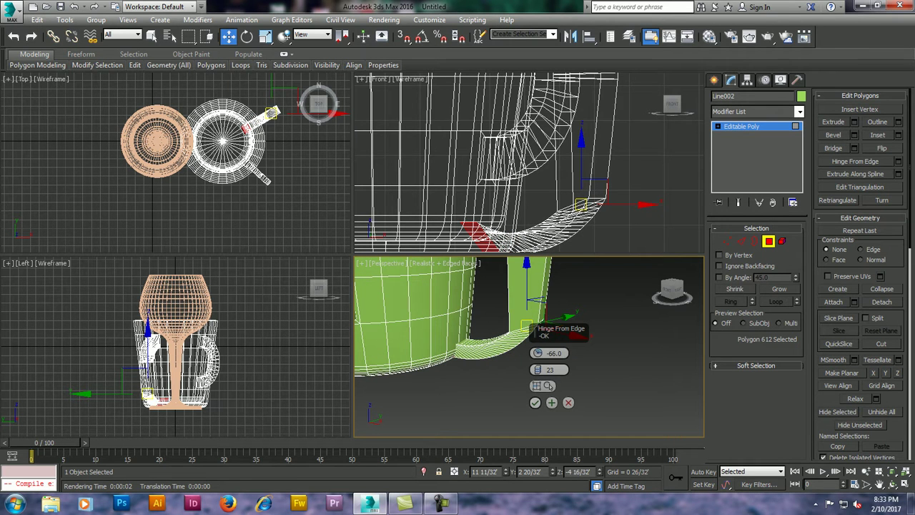
{"action": "left_click", "coordinate": [535, 403]}
{"action": "middle_click_drag", "start_coordinate": [535, 357], "coordinate": [458, 351], "text": "alt"}
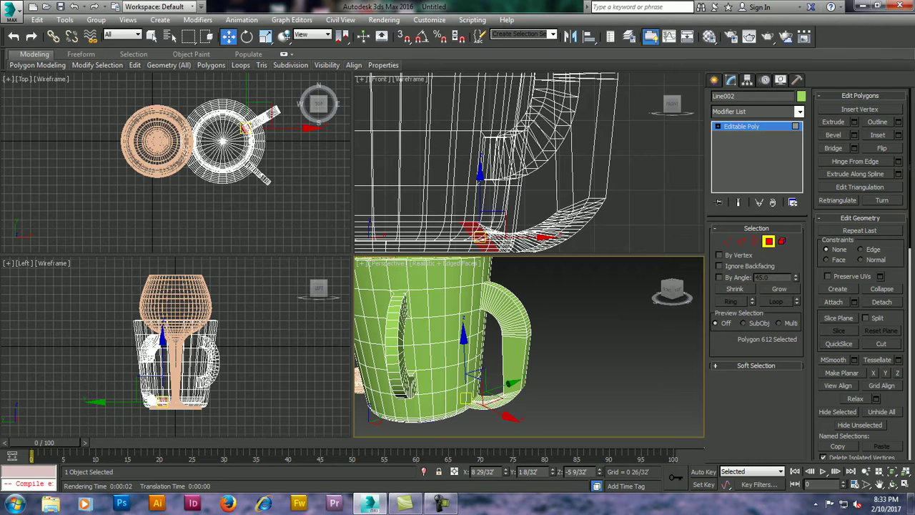
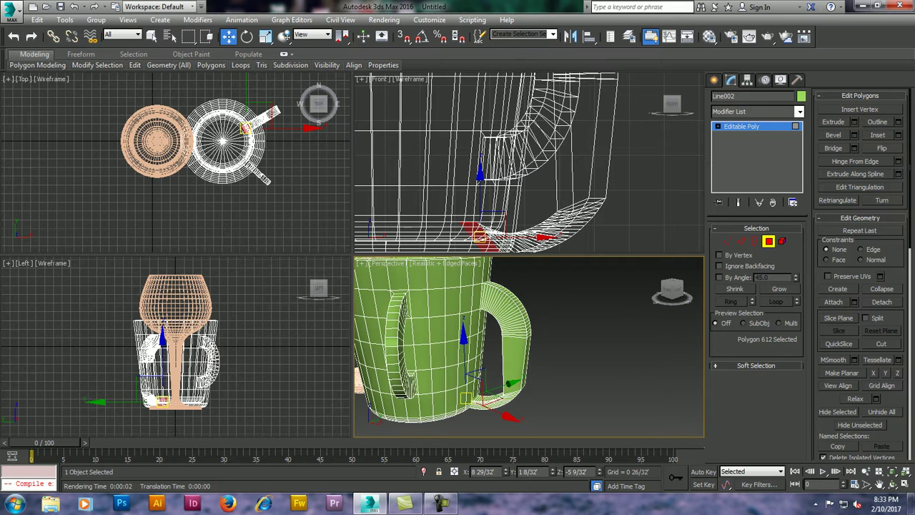
Step: Draw a four-point S-shaped Bezier line, Line003, in the Front view beside the mug
{"action": "middle_click_drag", "start_coordinate": [501, 340], "coordinate": [428, 340], "text": "alt"}
{"action": "left_click", "coordinate": [713, 80]}
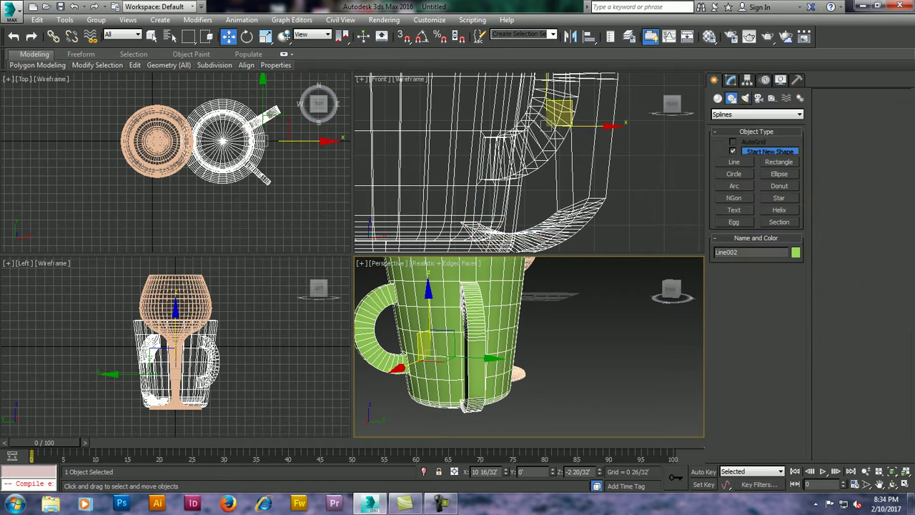
{"action": "left_click", "coordinate": [734, 161]}
{"action": "scroll", "coordinate": [529, 164], "scroll_direction": "down", "scroll_amount": 3}
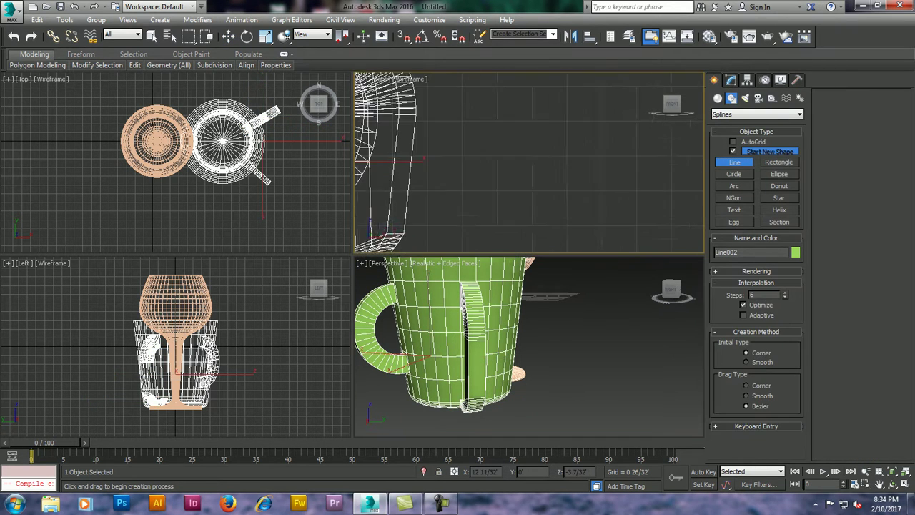
{"action": "middle_click_drag", "start_coordinate": [572, 164], "coordinate": [447, 166]}
{"action": "left_click", "coordinate": [524, 103]}
{"action": "left_click_drag", "start_coordinate": [576, 115], "coordinate": [575, 146]}
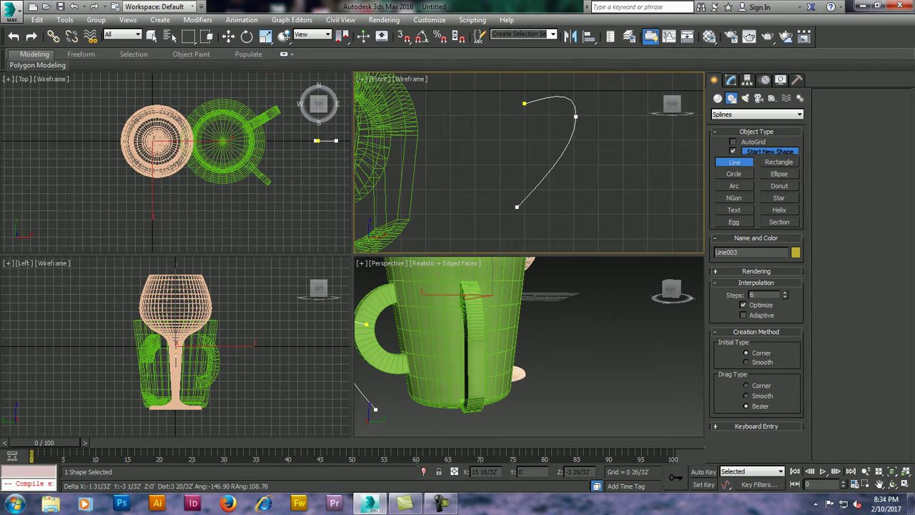
{"action": "left_click_drag", "start_coordinate": [520, 215], "coordinate": [533, 235]}
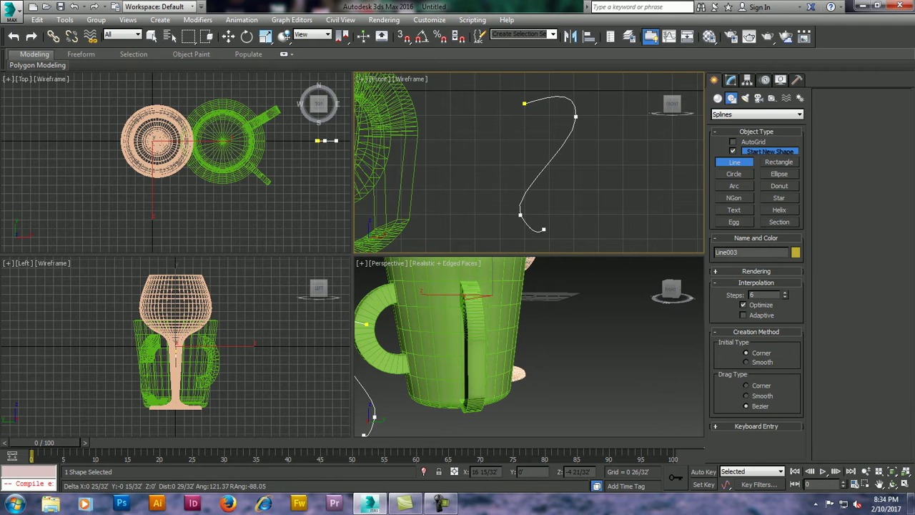
{"action": "left_click", "coordinate": [543, 236]}
{"action": "right_click", "coordinate": [564, 214]}
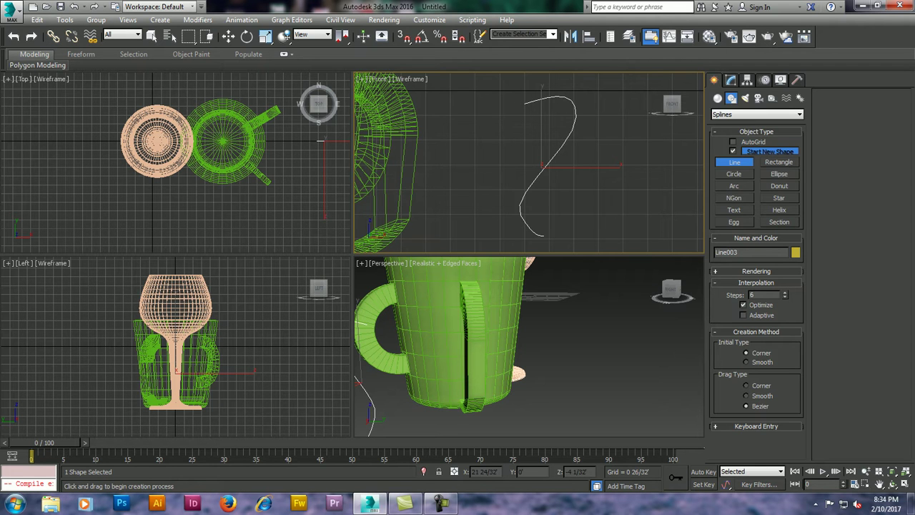
{"action": "key", "text": "w"}
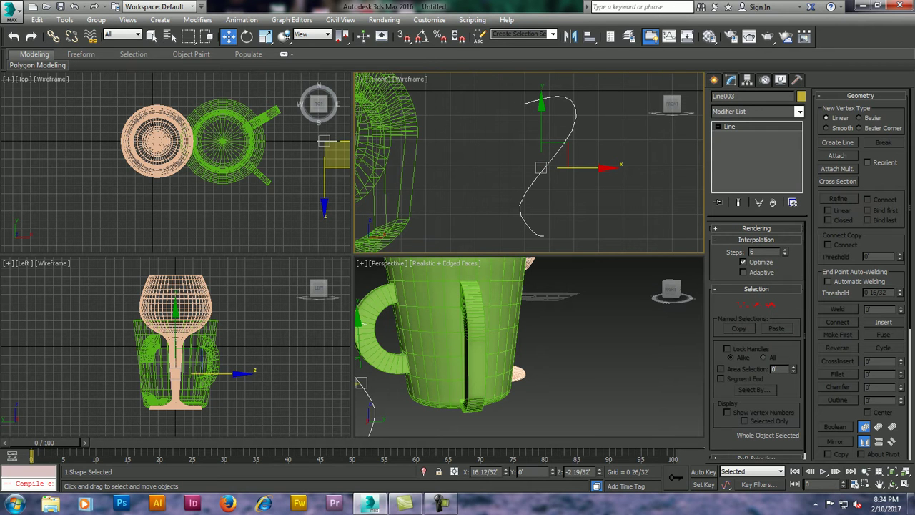
Step: Show Line003 in viewports as a rectangular ribbon, Length 0'23/32" and Width 0'5/32"
{"action": "left_click", "coordinate": [756, 228]}
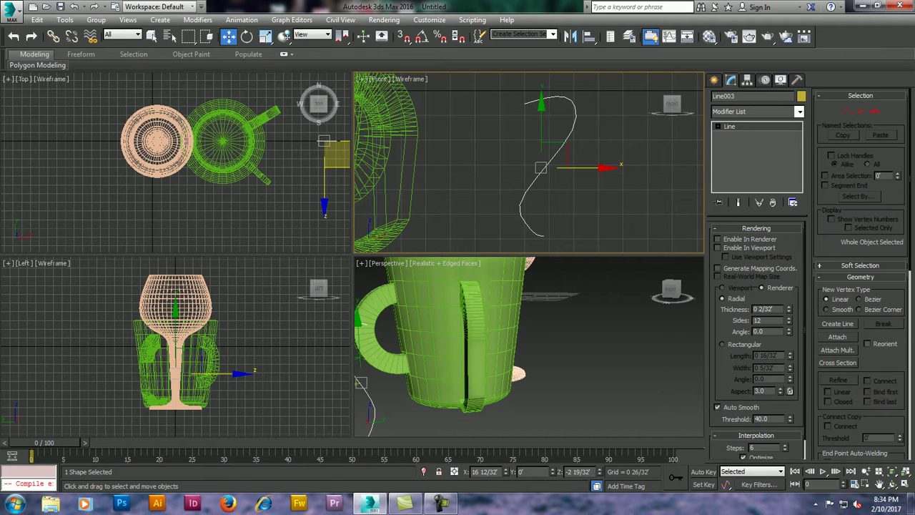
{"action": "left_click", "coordinate": [718, 248]}
{"action": "middle_click_drag", "start_coordinate": [529, 343], "coordinate": [579, 333], "text": "alt"}
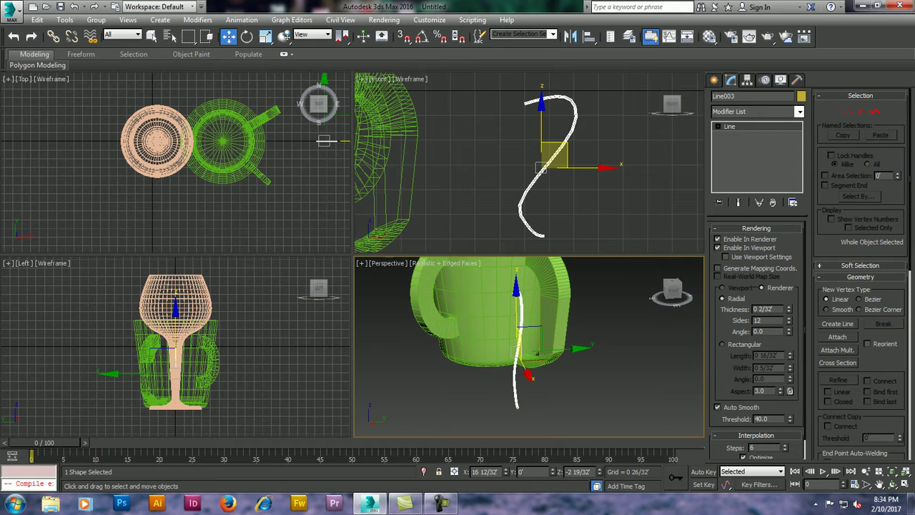
{"action": "left_click_drag", "start_coordinate": [789, 309], "coordinate": [788, 271]}
{"action": "left_click_drag", "start_coordinate": [789, 309], "coordinate": [789, 297]}
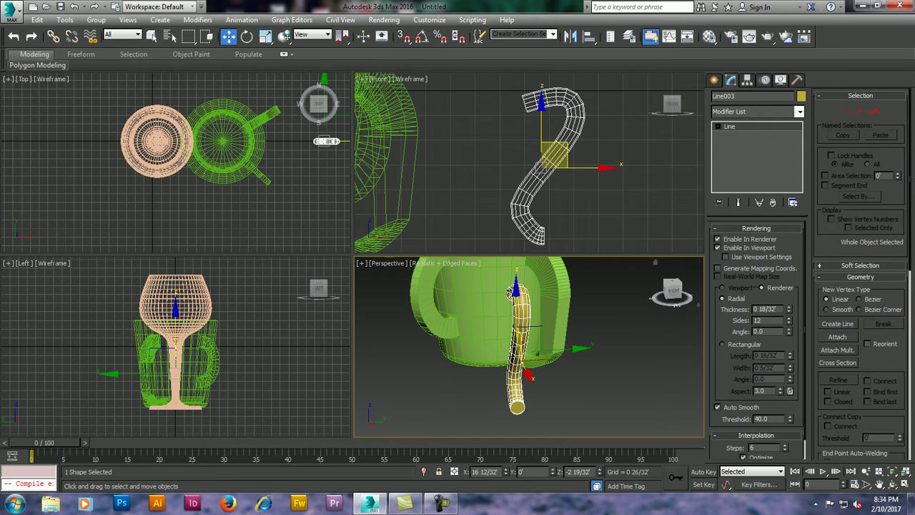
{"action": "left_click", "coordinate": [722, 344]}
{"action": "left_click_drag", "start_coordinate": [672, 289], "coordinate": [672, 293]}
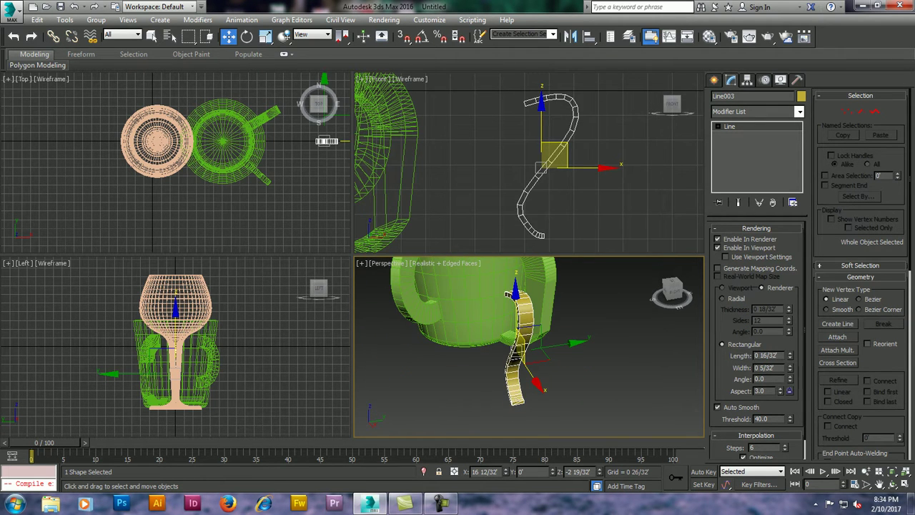
{"action": "scroll", "coordinate": [758, 340], "scroll_direction": "down", "scroll_amount": 2}
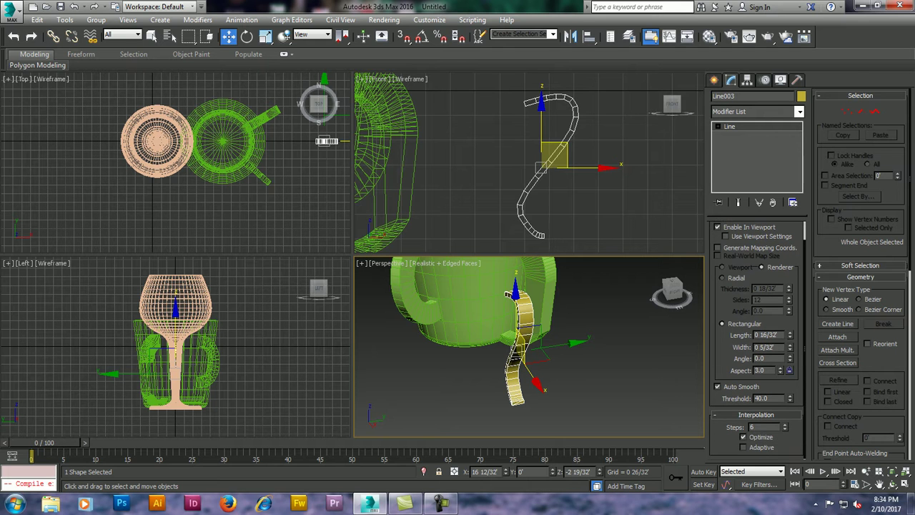
{"action": "mouse_move", "coordinate": [788, 335]}
{"action": "left_mouse_down"}
{"action": "mouse_move", "coordinate": [788, 314]}
{"action": "mouse_move", "coordinate": [789, 344]}
{"action": "left_mouse_up"}
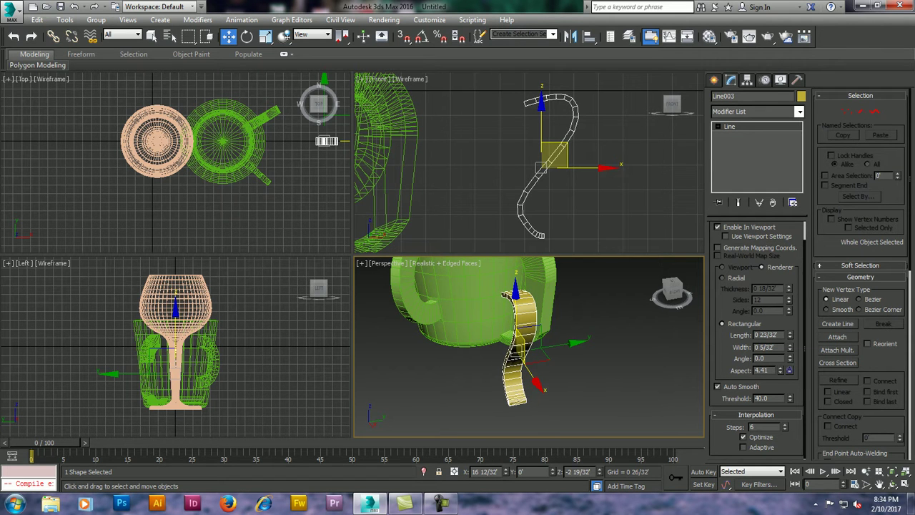
{"action": "middle_click_drag", "start_coordinate": [529, 343], "coordinate": [543, 343], "text": "alt"}
{"action": "scroll", "coordinate": [529, 336], "scroll_direction": "up", "scroll_amount": 3}
{"action": "scroll", "coordinate": [529, 336], "scroll_direction": "up", "scroll_amount": 3}
Step: Convert the ribbon Line003 to an Editable Poly
{"action": "right_click", "coordinate": [528, 292]}
{"action": "mouse_move", "coordinate": [554, 407]}
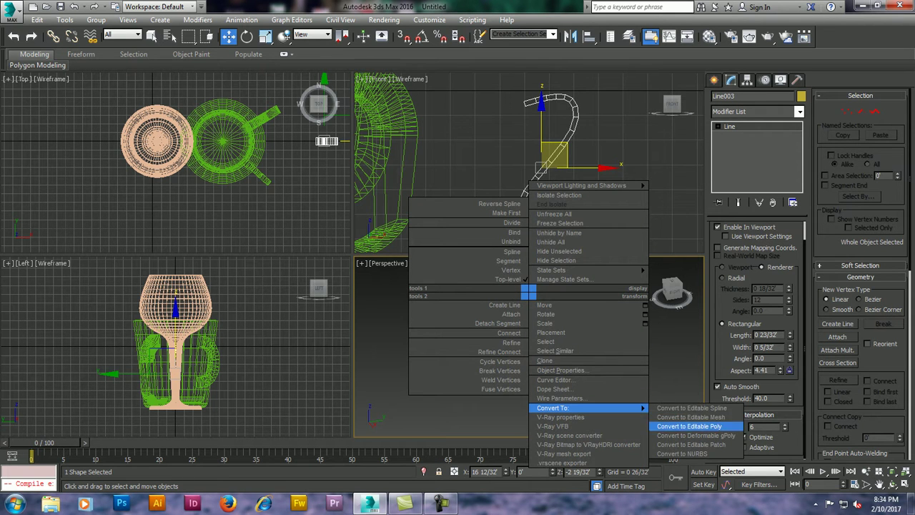
{"action": "left_click", "coordinate": [689, 426]}
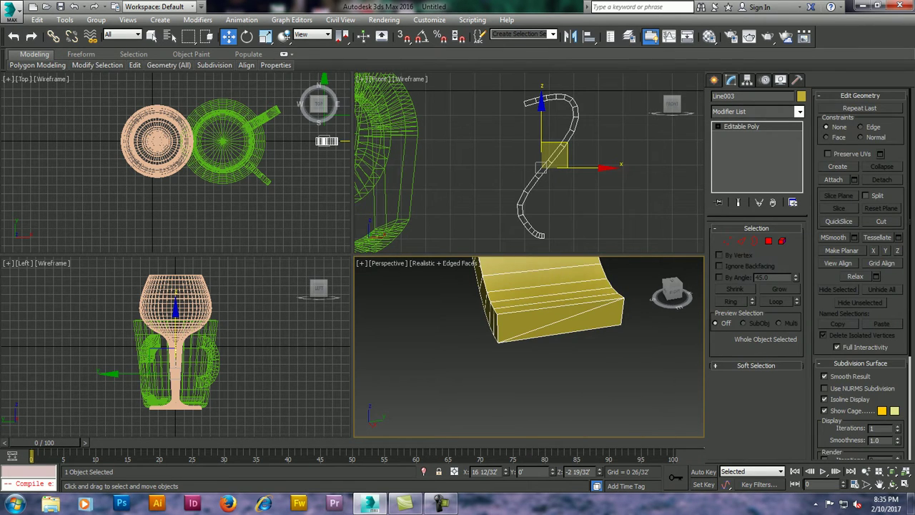
{"action": "middle_click_drag", "start_coordinate": [529, 165], "coordinate": [451, 164]}
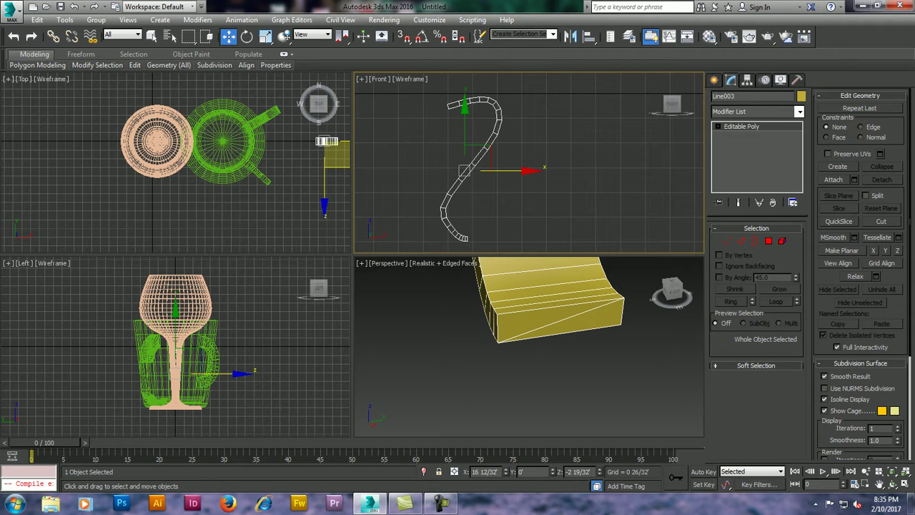
Step: Select the four bottom-end vertices and scale them inward to narrow the tip
{"action": "key", "text": "1"}
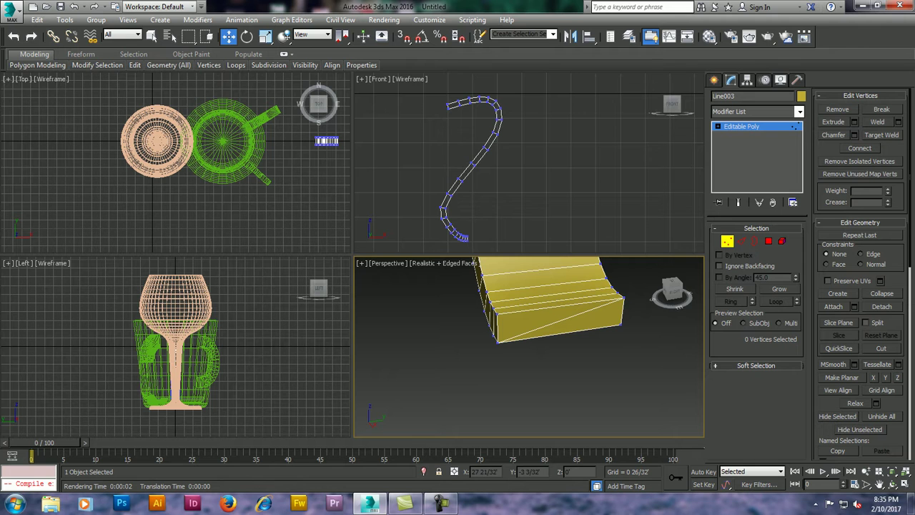
{"action": "left_click", "coordinate": [496, 315]}
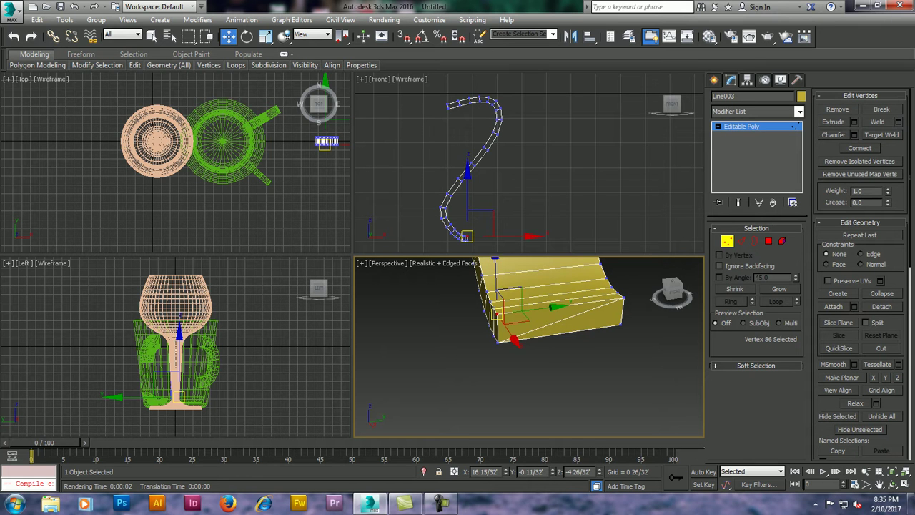
{"action": "left_click", "coordinate": [497, 333], "text": "ctrl"}
{"action": "left_click", "coordinate": [623, 299], "text": "ctrl"}
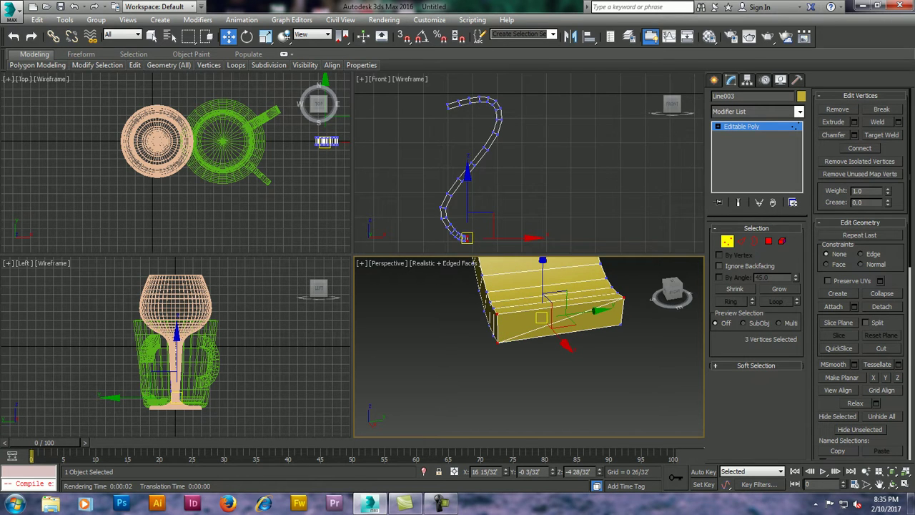
{"action": "left_click", "coordinate": [620, 324], "text": "ctrl"}
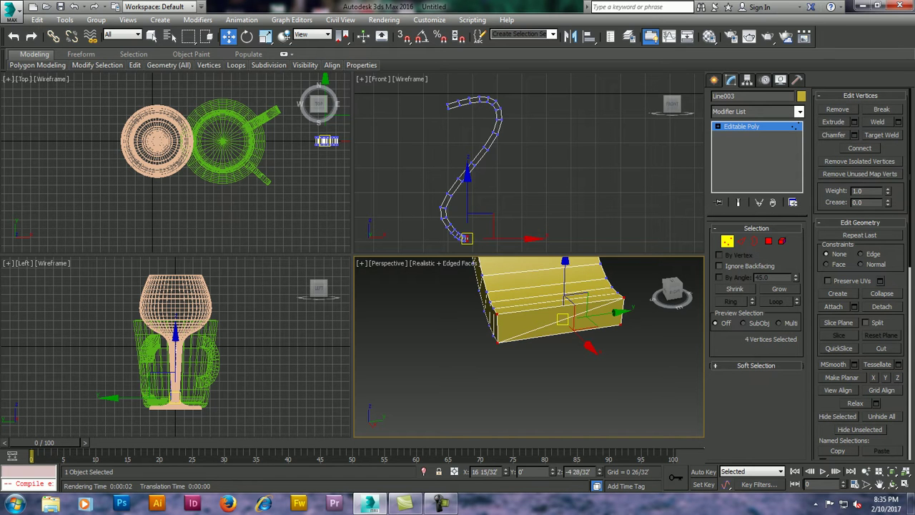
{"action": "key", "text": "r"}
{"action": "left_click_drag", "start_coordinate": [565, 314], "coordinate": [525, 326]}
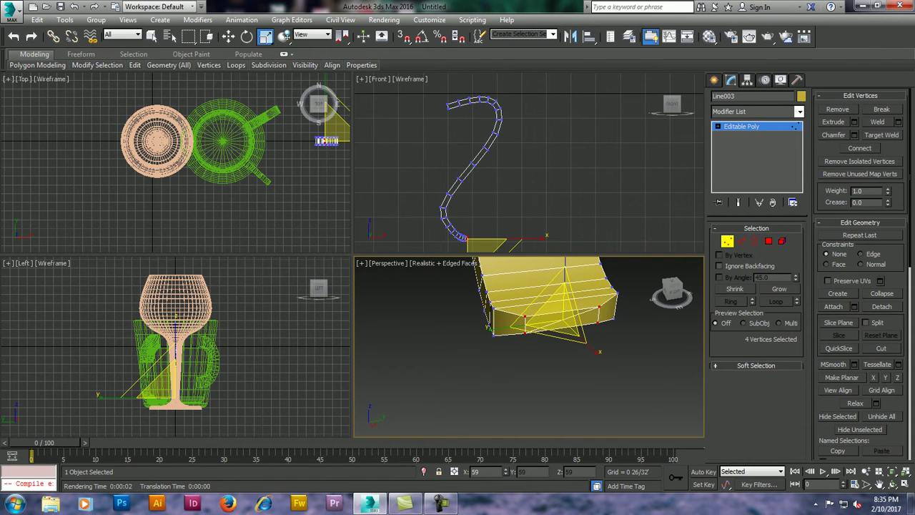
{"action": "mouse_move", "coordinate": [526, 325]}
{"action": "middle_mouse_down", "text": "alt"}
{"action": "mouse_move", "coordinate": [427, 262]}
{"action": "mouse_move", "coordinate": [500, 272]}
{"action": "middle_mouse_up", "text": "alt"}
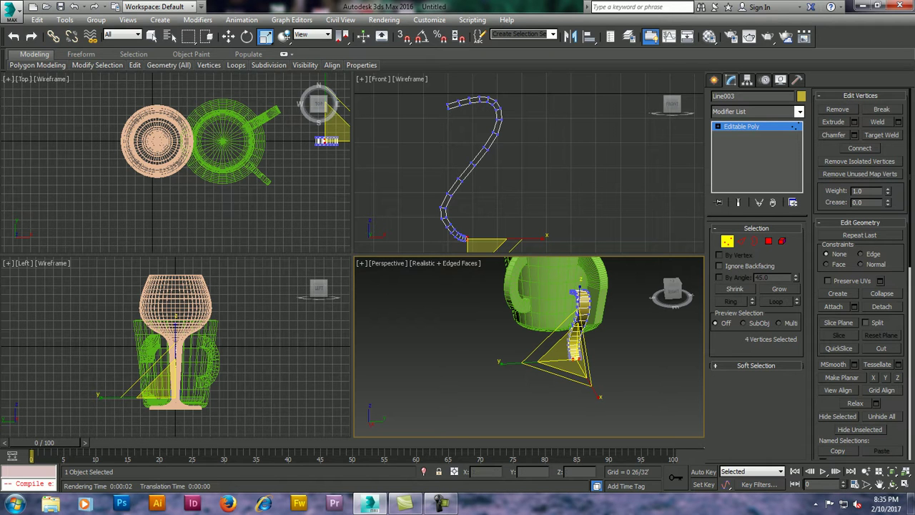
Step: Select the ribbon's lower-part vertices and scale them in to taper it
{"action": "left_click_drag", "start_coordinate": [422, 180], "coordinate": [478, 250]}
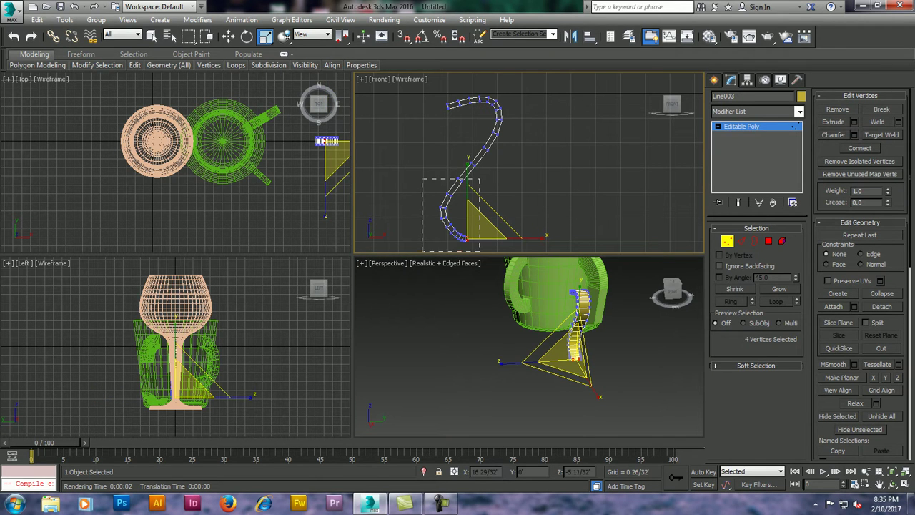
{"action": "right_click", "coordinate": [429, 336]}
{"action": "left_click_drag", "start_coordinate": [575, 340], "coordinate": [575, 343]}
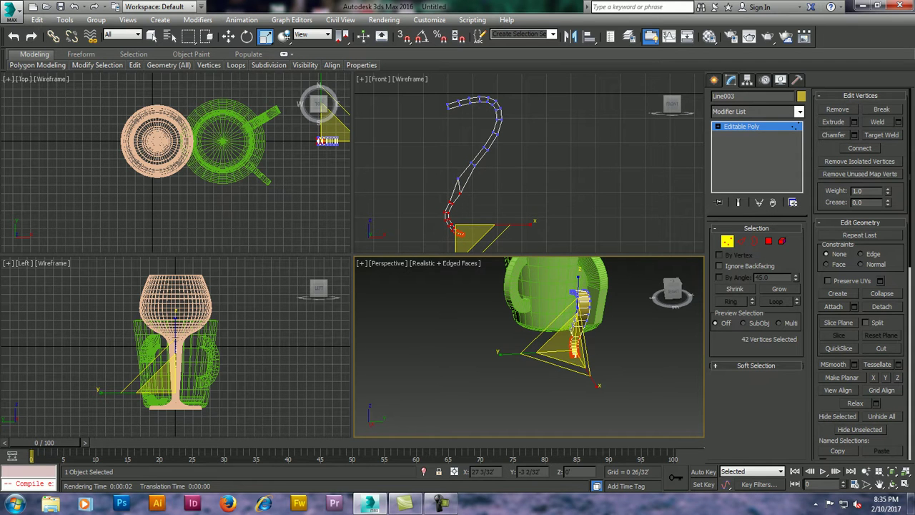
{"action": "key", "text": "w"}
{"action": "key", "text": "z"}
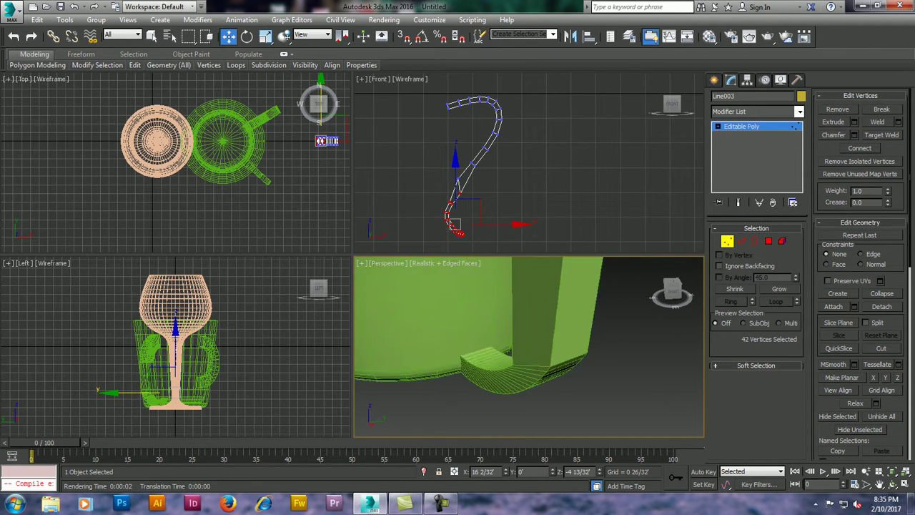
{"action": "middle_click_drag", "start_coordinate": [529, 343], "coordinate": [486, 344], "text": "alt"}
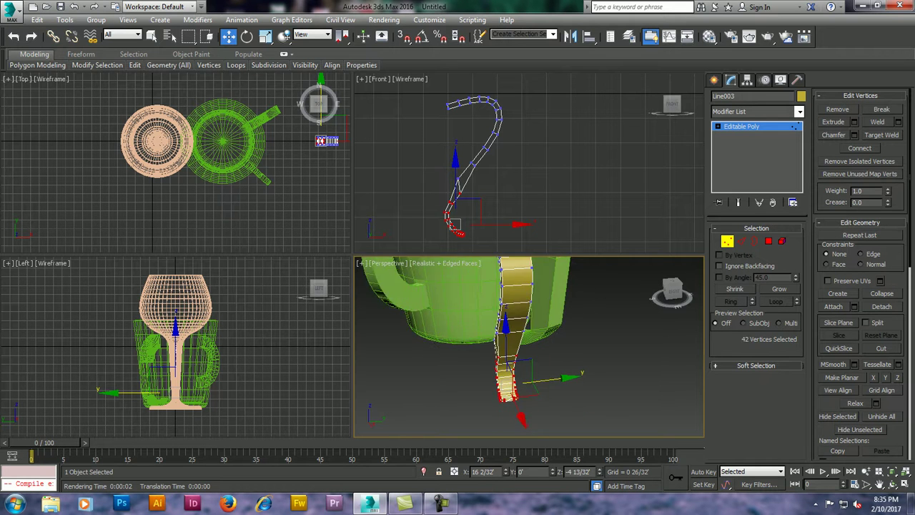
{"action": "middle_click_drag", "start_coordinate": [506, 256], "coordinate": [471, 257], "text": "alt"}
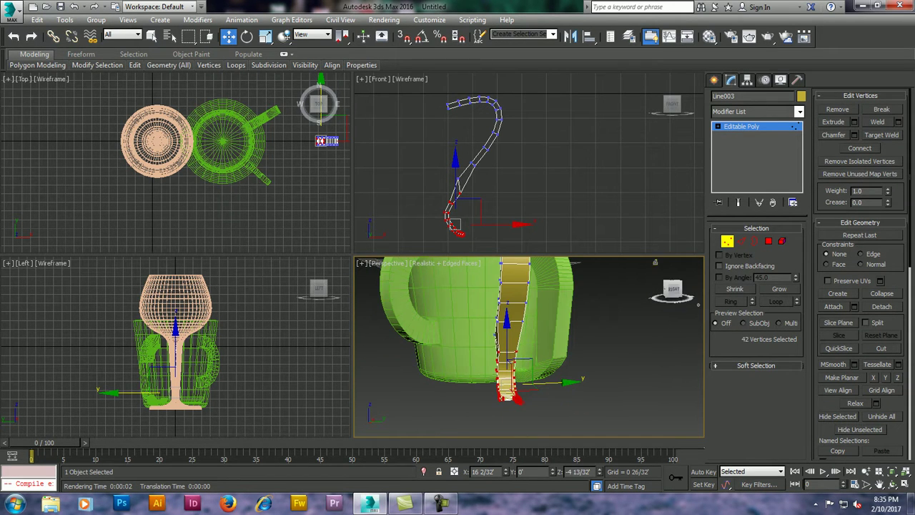
{"action": "middle_click_drag", "start_coordinate": [500, 343], "coordinate": [492, 343], "text": "alt"}
Step: Turn on NURMS smoothing for the ribbon mesh
{"action": "right_click", "coordinate": [506, 279]}
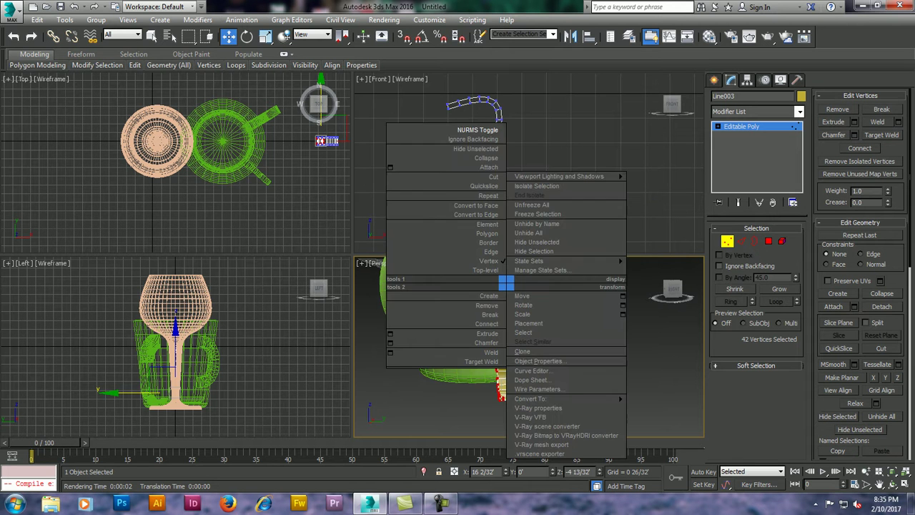
{"action": "left_click", "coordinate": [465, 129]}
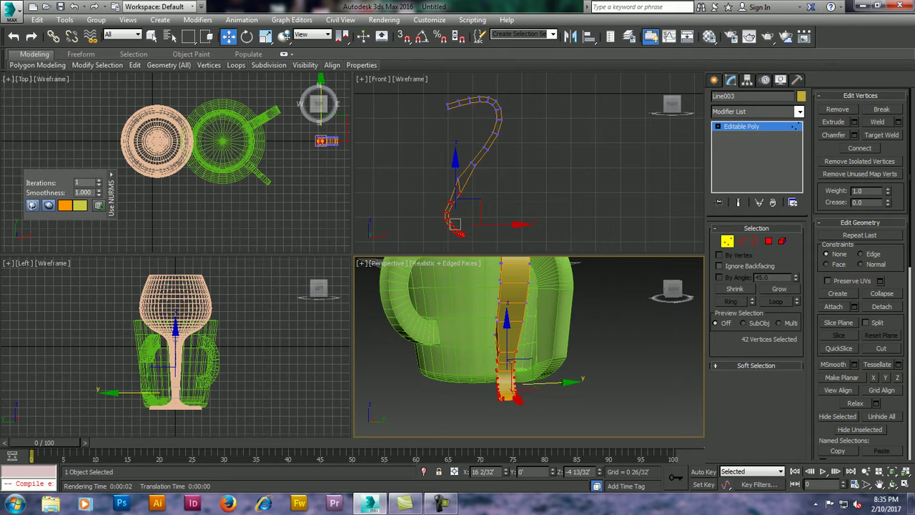
{"action": "mouse_move", "coordinate": [500, 343]}
{"action": "middle_mouse_down", "text": "alt"}
{"action": "mouse_move", "coordinate": [544, 343]}
{"action": "mouse_move", "coordinate": [501, 343]}
{"action": "mouse_move", "coordinate": [525, 322]}
{"action": "middle_mouse_up", "text": "alt"}
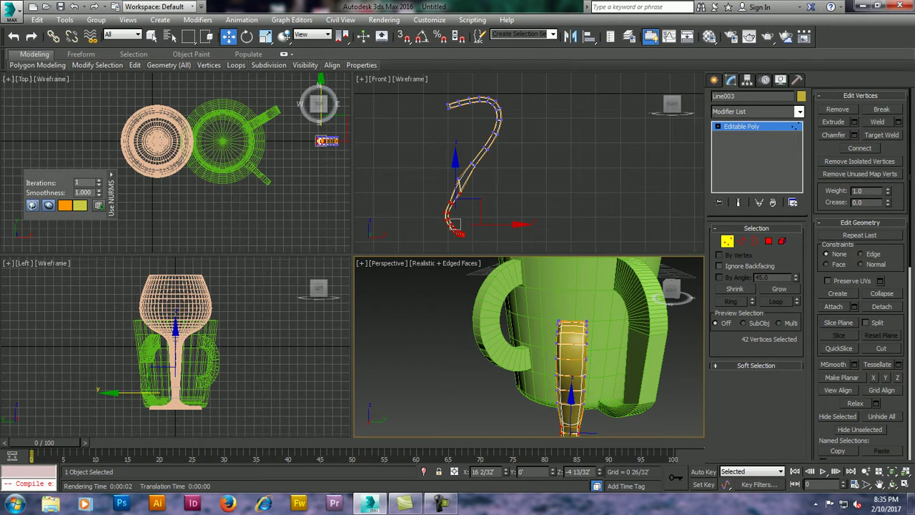
Step: Slide the whole handle piece along X up against the mug's side
{"action": "left_click", "coordinate": [727, 241]}
{"action": "mouse_move", "coordinate": [578, 304]}
{"action": "middle_mouse_down", "text": "alt"}
{"action": "mouse_move", "coordinate": [557, 326]}
{"action": "mouse_move", "coordinate": [565, 308]}
{"action": "middle_mouse_up", "text": "alt"}
{"action": "mouse_move", "coordinate": [327, 141]}
{"action": "left_mouse_down"}
{"action": "mouse_move", "coordinate": [247, 141]}
{"action": "mouse_move", "coordinate": [267, 141]}
{"action": "left_mouse_up"}
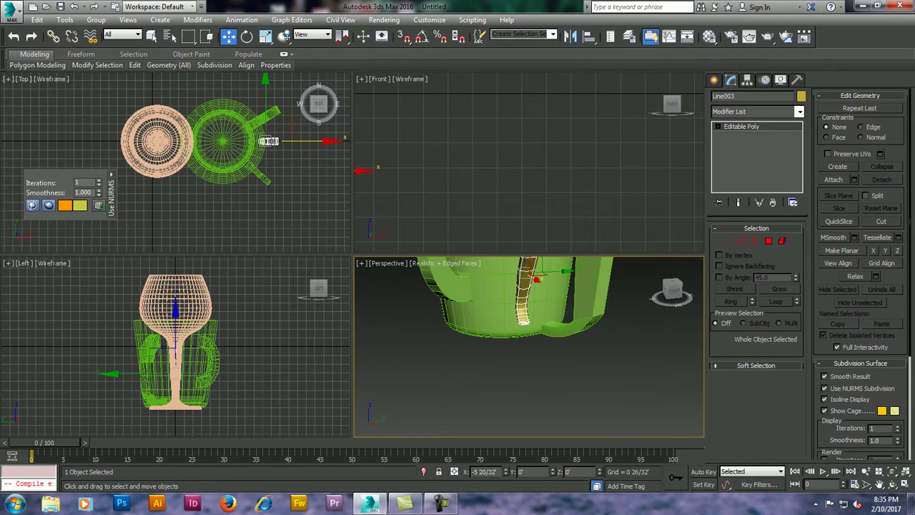
{"action": "middle_click_drag", "start_coordinate": [543, 336], "coordinate": [595, 357], "text": "alt"}
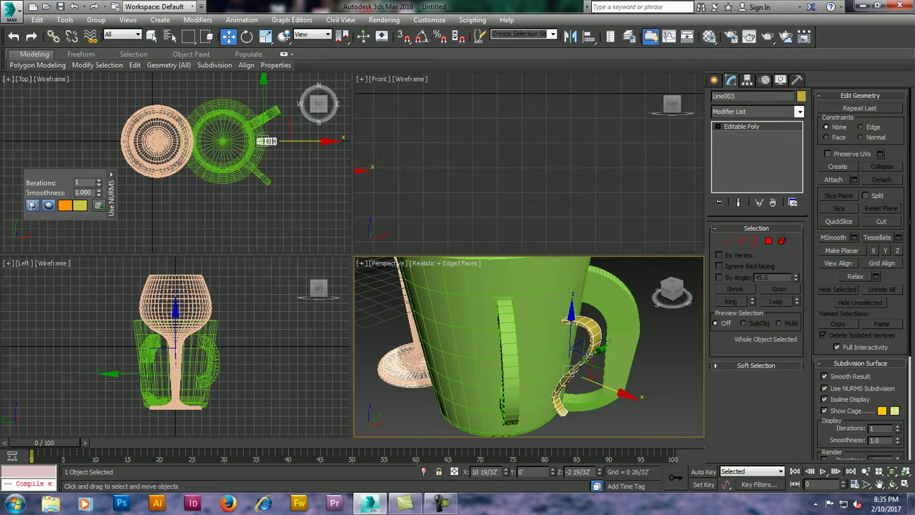
Step: Scale the handle piece up uniformly to about 169%
{"action": "key", "text": "r"}
{"action": "left_click_drag", "start_coordinate": [571, 358], "coordinate": [572, 315]}
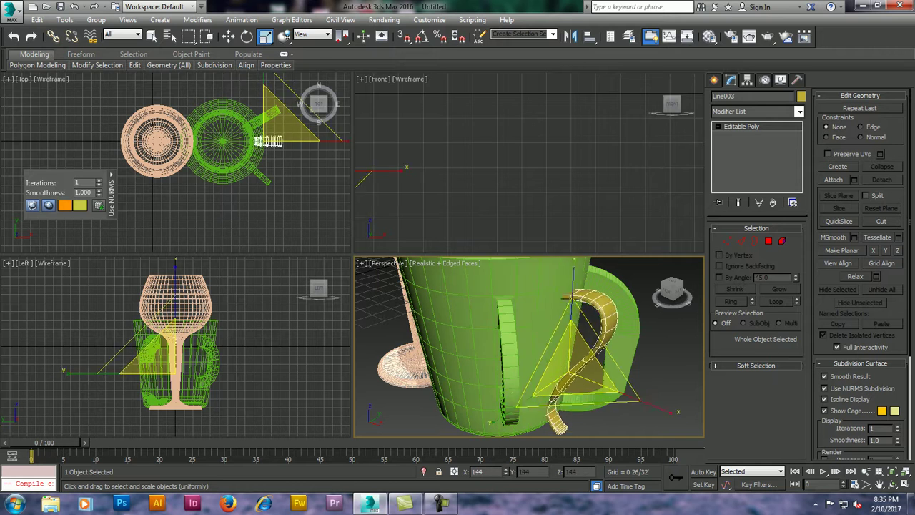
{"action": "middle_click_drag", "start_coordinate": [572, 315], "coordinate": [551, 321], "text": "alt"}
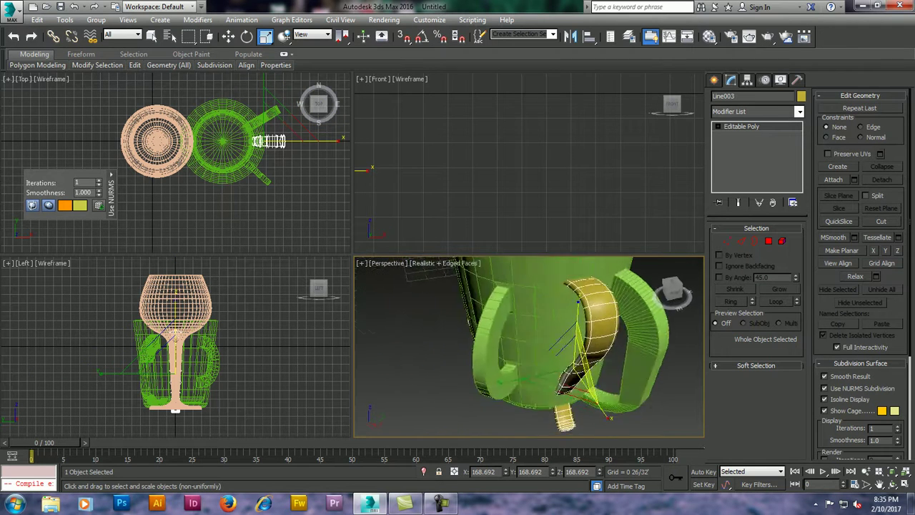
Step: Nudge the enlarged handle until it sits snugly against the mug wall
{"action": "key", "text": "w"}
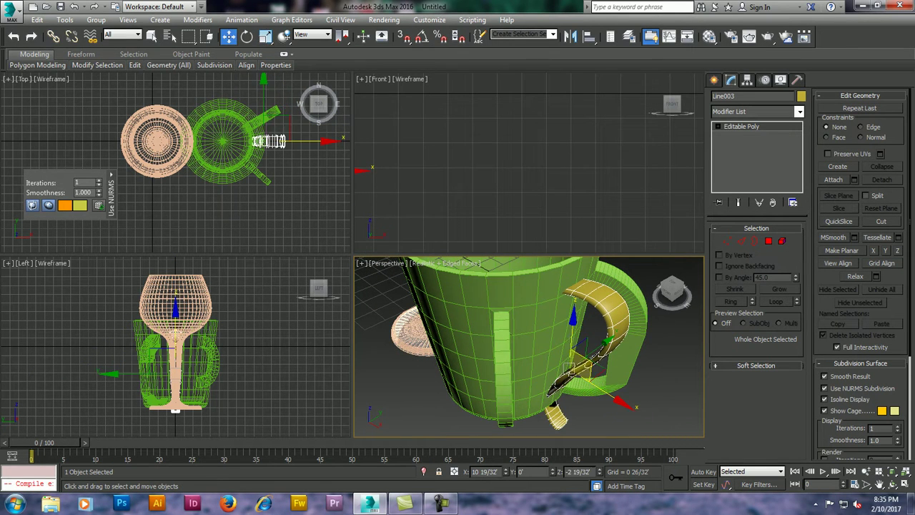
{"action": "left_click_drag", "start_coordinate": [601, 379], "coordinate": [608, 383]}
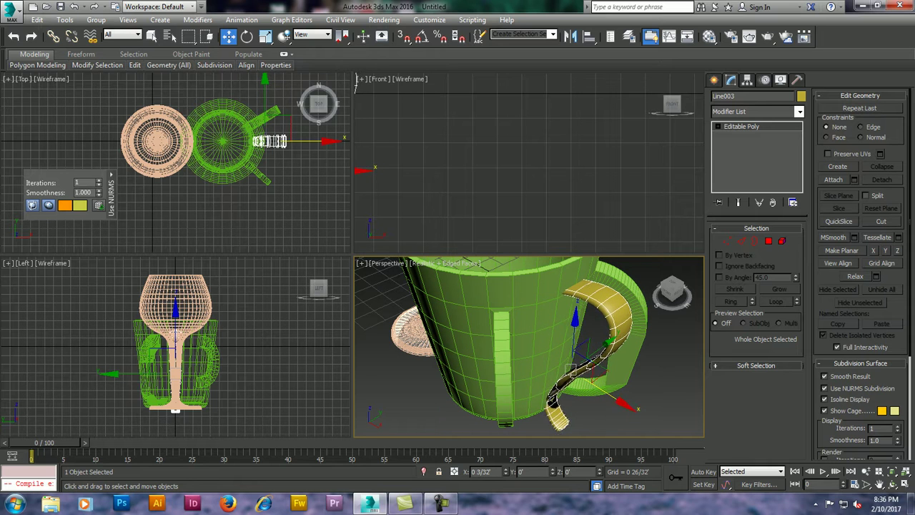
{"action": "scroll", "coordinate": [529, 347], "scroll_direction": "up", "scroll_amount": 3}
{"action": "mouse_move", "coordinate": [529, 347]}
{"action": "middle_mouse_down", "text": "alt"}
{"action": "mouse_move", "coordinate": [529, 315]}
{"action": "mouse_move", "coordinate": [532, 350]}
{"action": "middle_mouse_up", "text": "alt"}
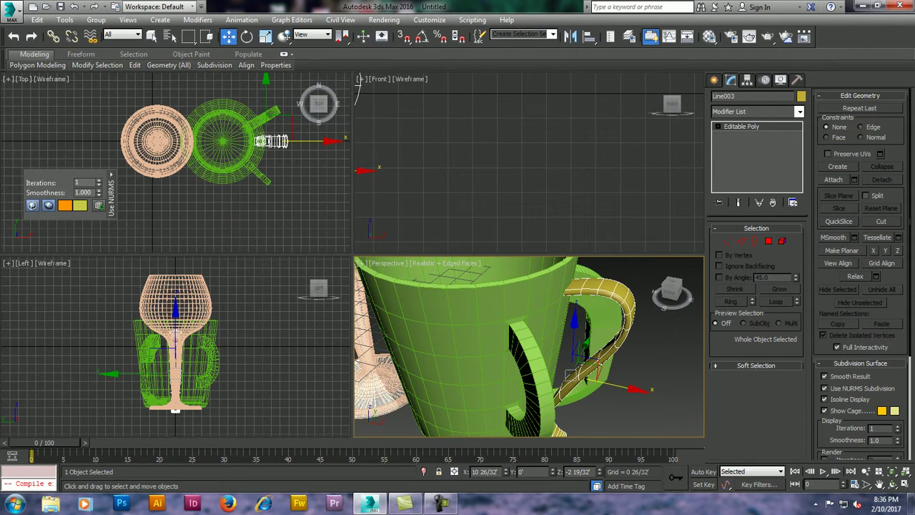
{"action": "left_click_drag", "start_coordinate": [571, 375], "coordinate": [577, 376]}
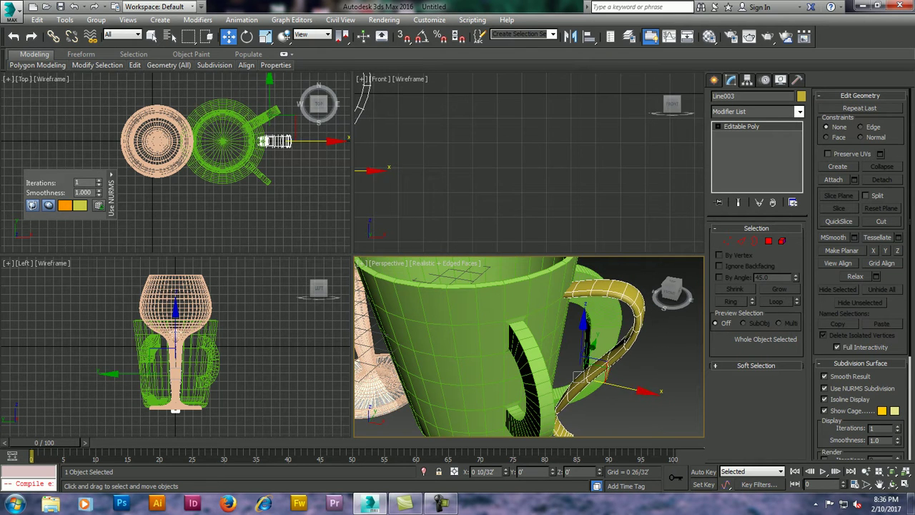
{"action": "middle_click_drag", "start_coordinate": [577, 376], "coordinate": [582, 357], "text": "alt"}
{"action": "scroll", "coordinate": [582, 376], "scroll_direction": "up", "scroll_amount": 5}
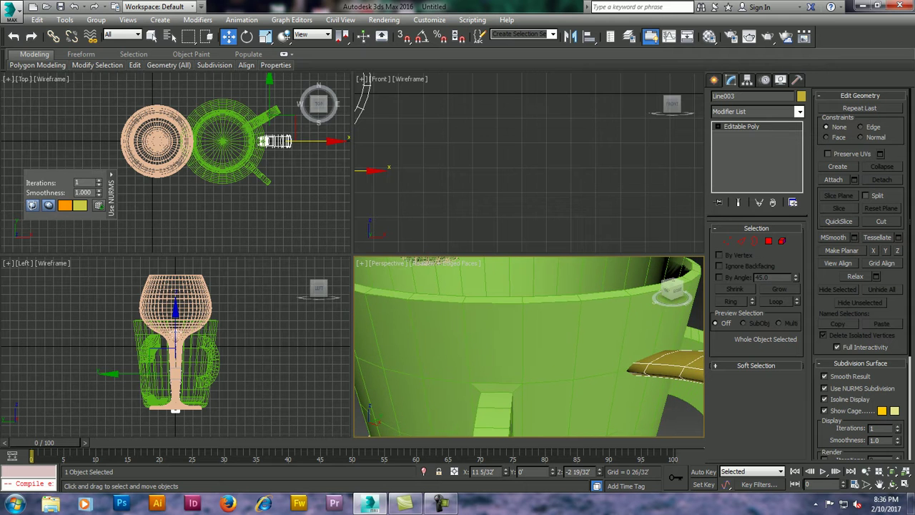
{"action": "scroll", "coordinate": [529, 347], "scroll_direction": "down", "scroll_amount": 3}
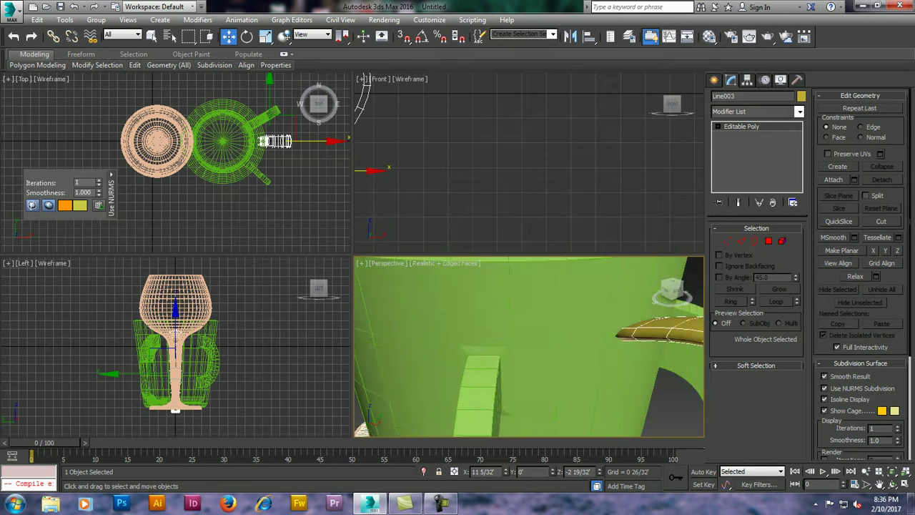
{"action": "scroll", "coordinate": [529, 346], "scroll_direction": "down", "scroll_amount": 4}
{"action": "scroll", "coordinate": [569, 350], "scroll_direction": "up", "scroll_amount": 4}
{"action": "middle_click_drag", "start_coordinate": [570, 350], "coordinate": [583, 421], "text": "alt"}
{"action": "scroll", "coordinate": [567, 349], "scroll_direction": "down", "scroll_amount": 4}
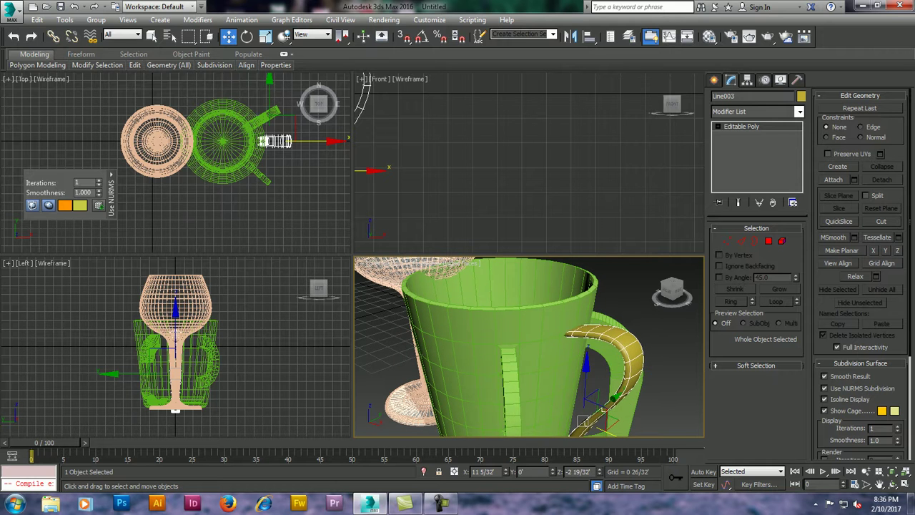
Step: Select the mug body Line002 and bring up the Compound Objects geometry types
{"action": "left_click", "coordinate": [583, 420]}
{"action": "left_click", "coordinate": [714, 79]}
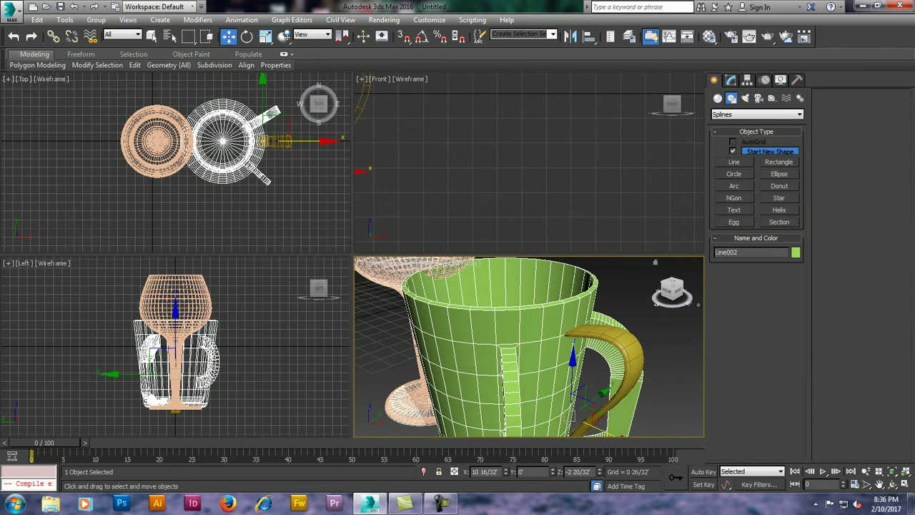
{"action": "left_click", "coordinate": [717, 98]}
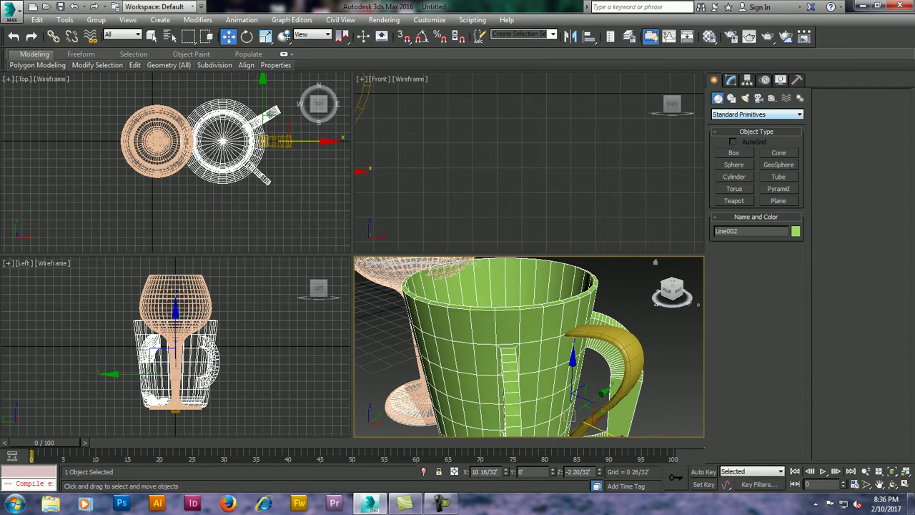
{"action": "left_click", "coordinate": [756, 114]}
{"action": "left_click", "coordinate": [743, 139]}
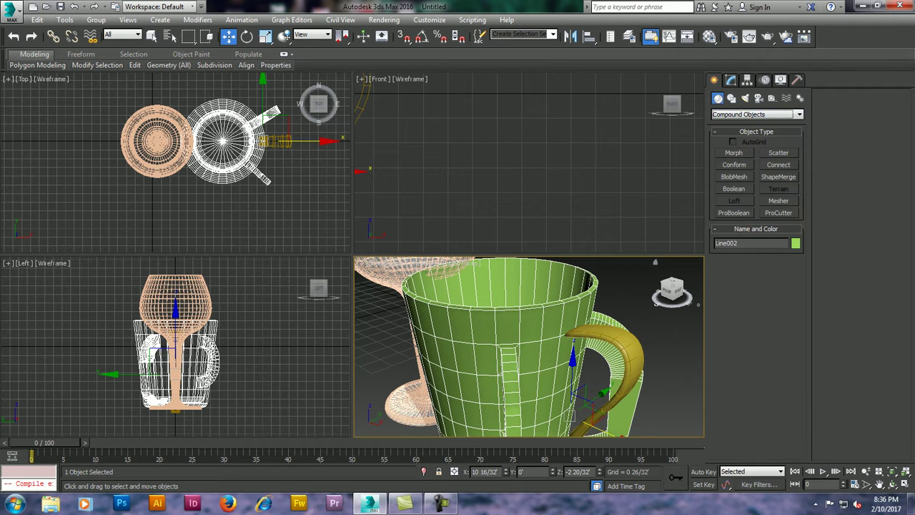
Step: Connect the handle Line003 to the mug body Line002, then move the mug right along X
{"action": "left_click", "coordinate": [778, 164]}
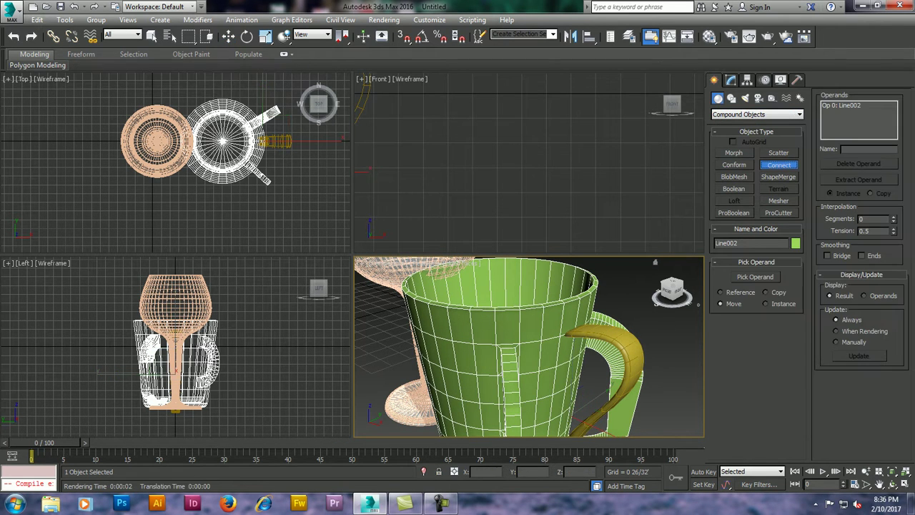
{"action": "left_click", "coordinate": [755, 277]}
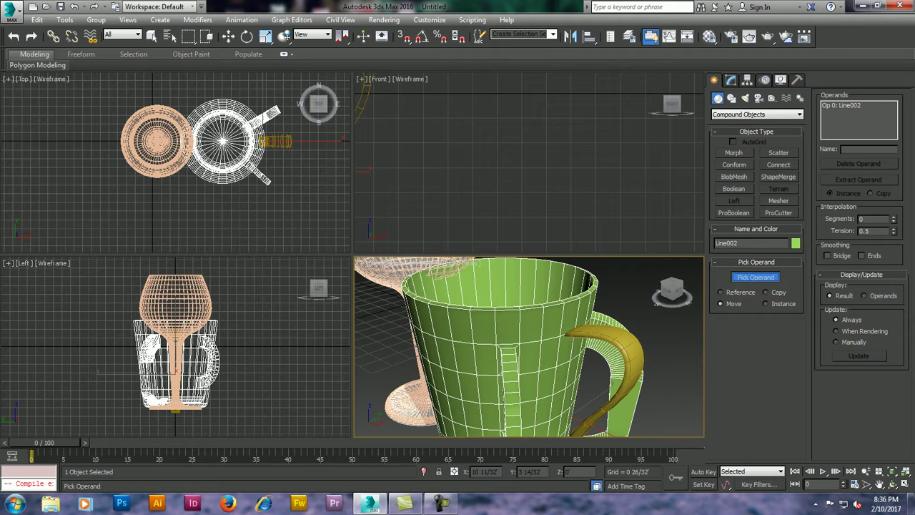
{"action": "left_click", "coordinate": [629, 350]}
{"action": "scroll", "coordinate": [529, 347], "scroll_direction": "down", "scroll_amount": 3}
{"action": "mouse_move", "coordinate": [529, 347]}
{"action": "middle_mouse_down", "text": "alt"}
{"action": "mouse_move", "coordinate": [486, 342]}
{"action": "mouse_move", "coordinate": [515, 333]}
{"action": "middle_mouse_up", "text": "alt"}
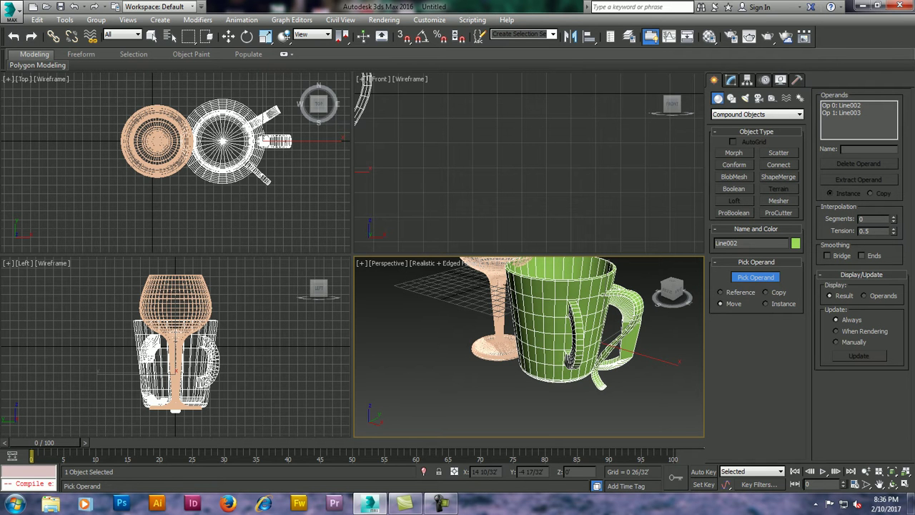
{"action": "middle_click_drag", "start_coordinate": [572, 358], "coordinate": [604, 370], "text": "alt"}
{"action": "right_click", "coordinate": [605, 370]}
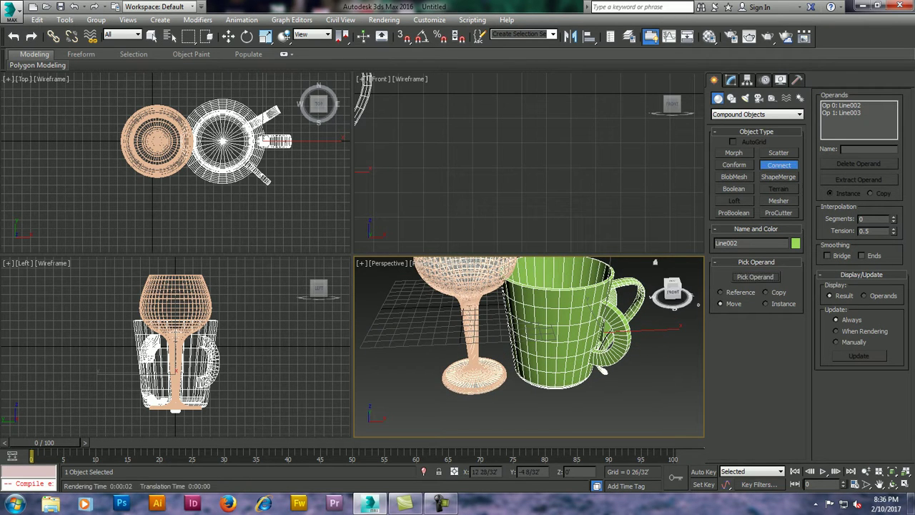
{"action": "right_click", "coordinate": [604, 369]}
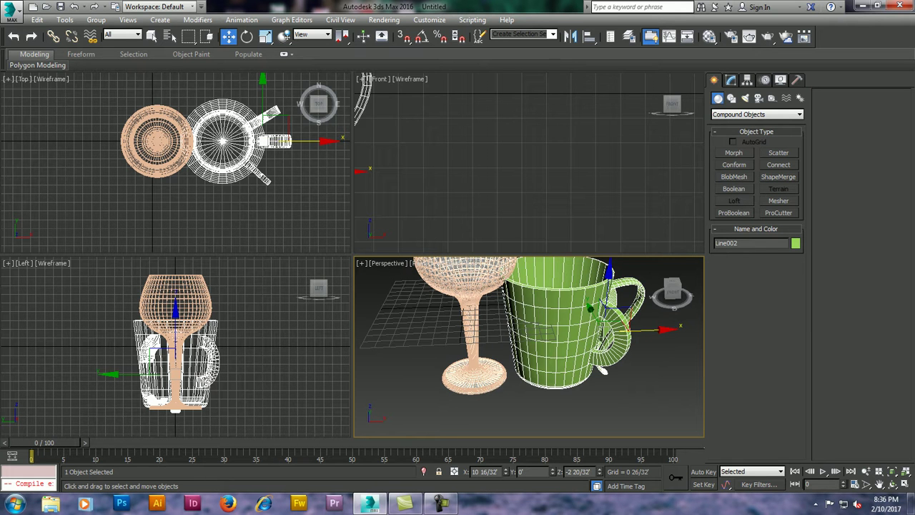
{"action": "left_click_drag", "start_coordinate": [604, 369], "coordinate": [685, 328]}
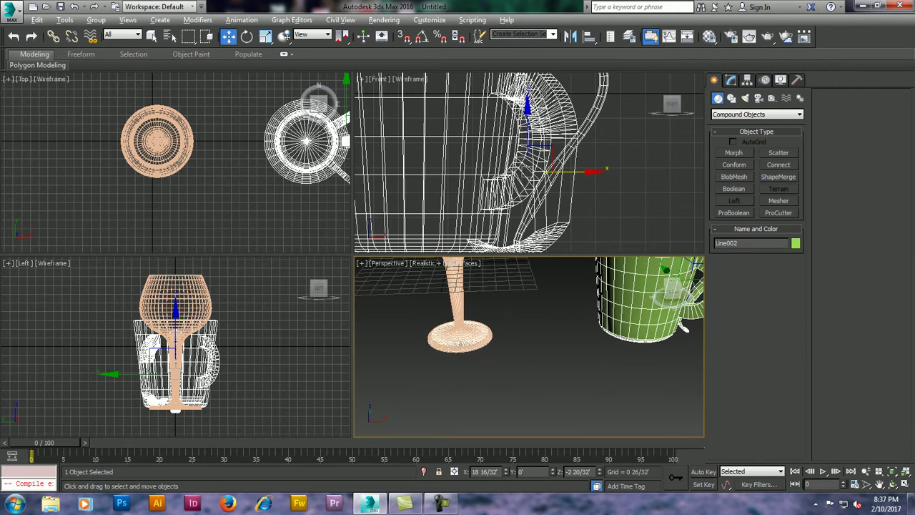
Step: Draw a three-point angled line profile below the mug in the Front view
{"action": "middle_click_drag", "start_coordinate": [684, 327], "coordinate": [684, 307], "text": "alt"}
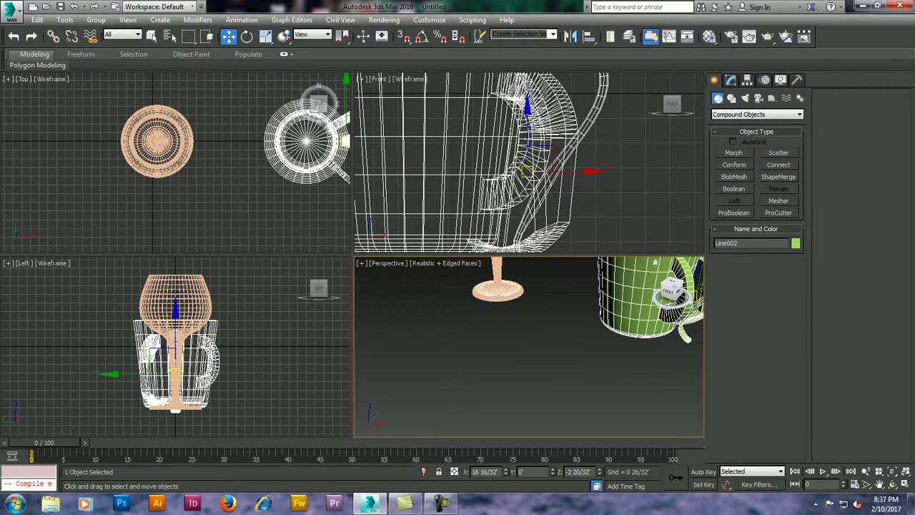
{"action": "left_click", "coordinate": [731, 80]}
{"action": "left_click", "coordinate": [713, 80]}
{"action": "left_click", "coordinate": [731, 98]}
{"action": "left_click", "coordinate": [733, 162]}
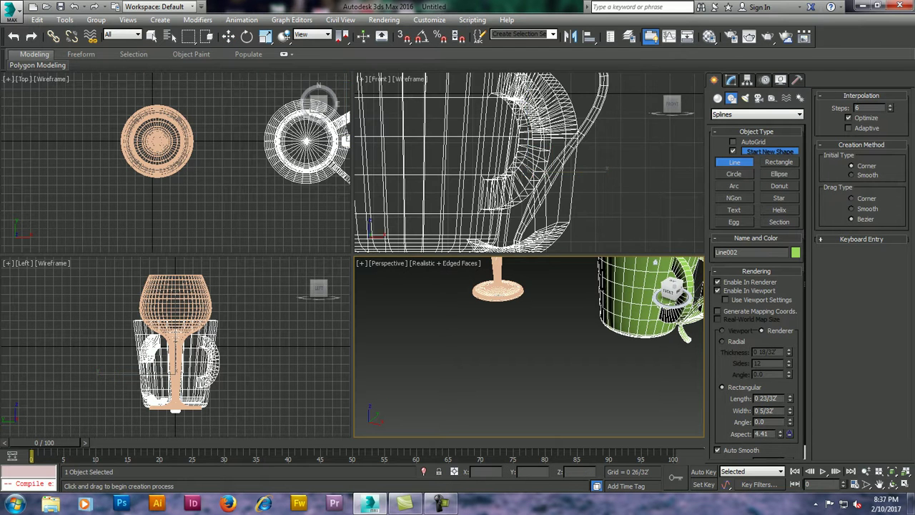
{"action": "scroll", "coordinate": [593, 148], "scroll_direction": "down", "scroll_amount": 3}
{"action": "scroll", "coordinate": [593, 148], "scroll_direction": "down", "scroll_amount": 2}
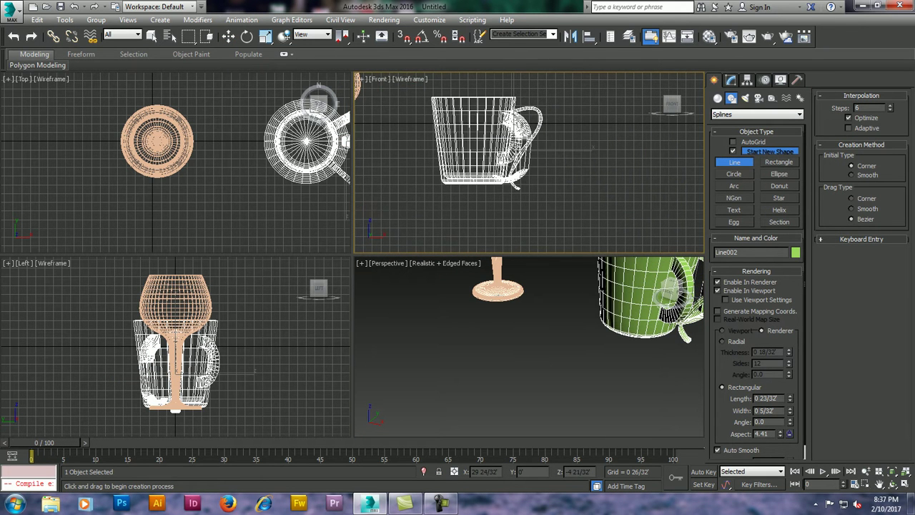
{"action": "left_click", "coordinate": [631, 173]}
{"action": "left_click", "coordinate": [555, 195]}
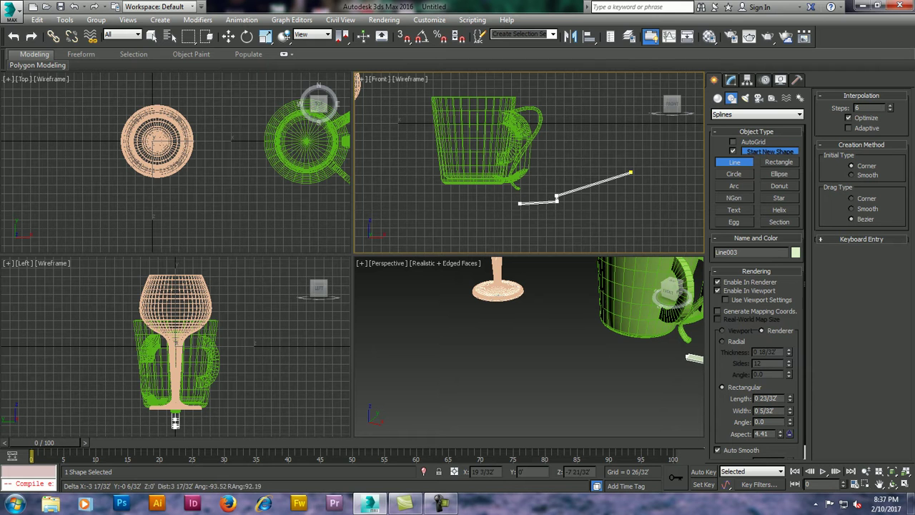
{"action": "left_click", "coordinate": [520, 202]}
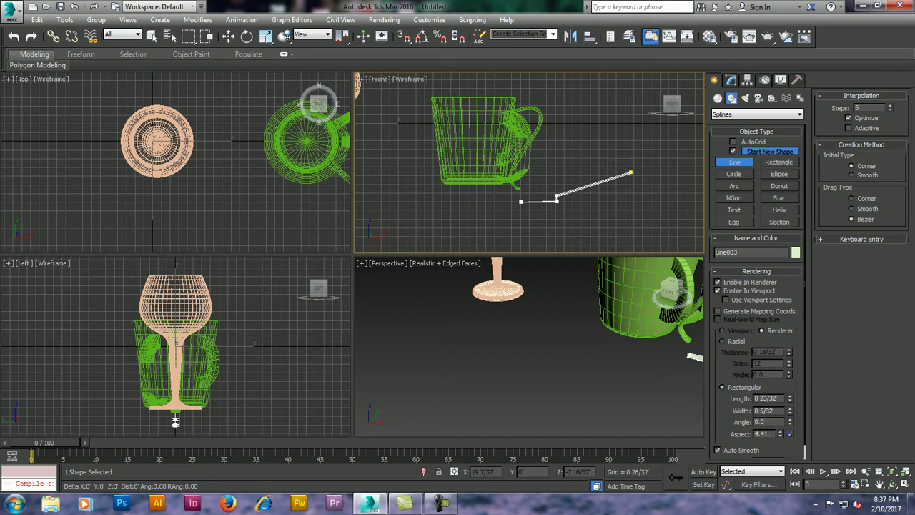
{"action": "key", "text": "w"}
{"action": "left_click", "coordinate": [730, 79]}
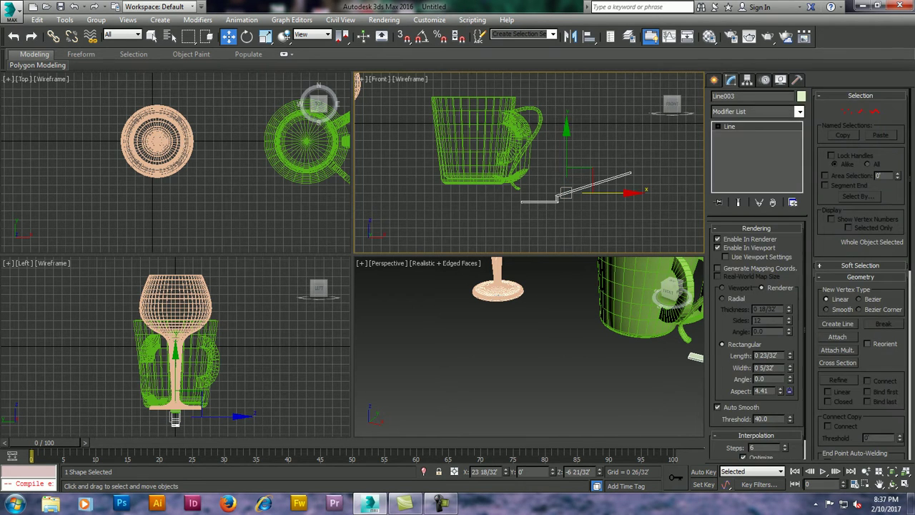
Step: Apply a Lathe modifier to the new profile line
{"action": "left_click", "coordinate": [799, 112]}
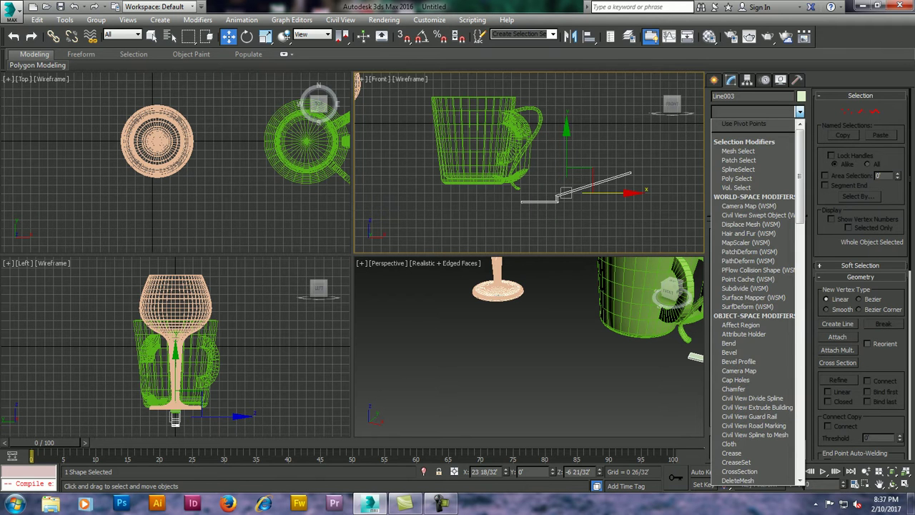
{"action": "key", "text": "l"}
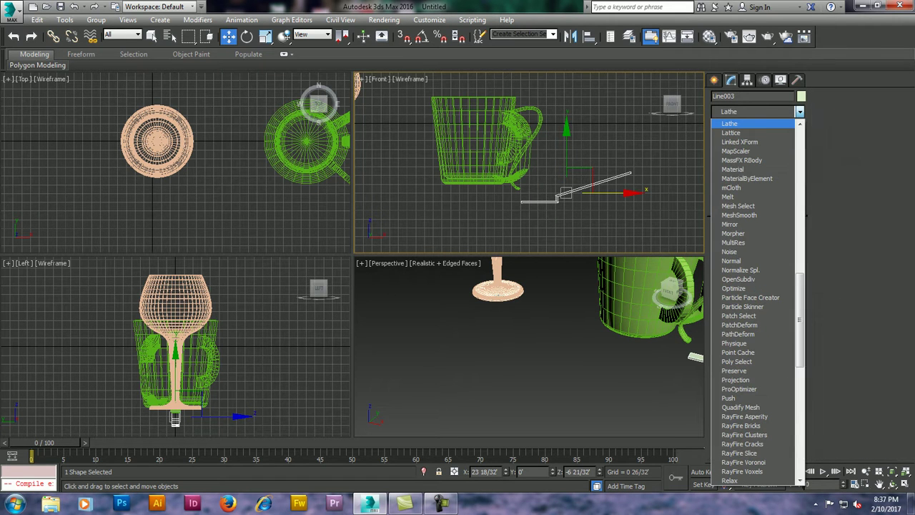
{"action": "key", "text": "Return"}
Step: Move the Lathe axis along X until the profile spins into a wide, shallow saucer
{"action": "left_click", "coordinate": [729, 126]}
{"action": "left_click", "coordinate": [747, 135]}
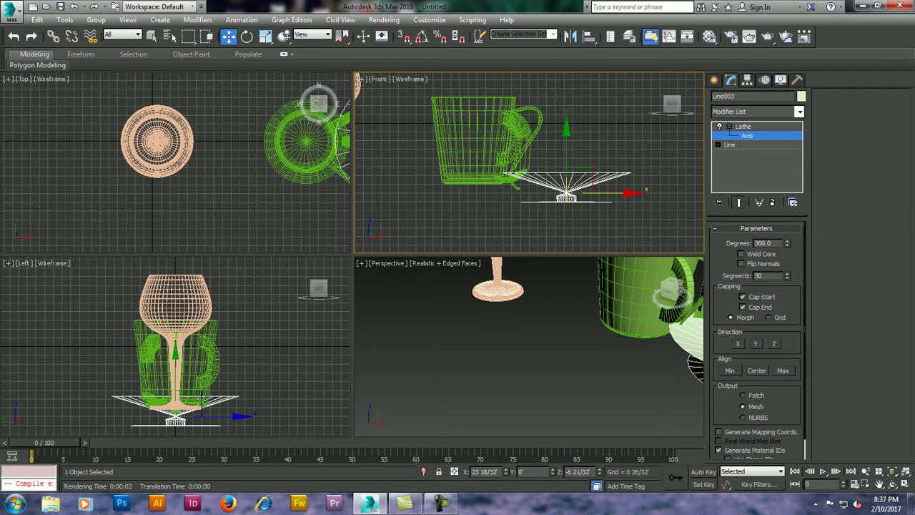
{"action": "mouse_move", "coordinate": [608, 192]}
{"action": "left_mouse_down"}
{"action": "mouse_move", "coordinate": [572, 192]}
{"action": "mouse_move", "coordinate": [582, 191]}
{"action": "left_mouse_up"}
{"action": "left_click_drag", "start_coordinate": [573, 193], "coordinate": [584, 193]}
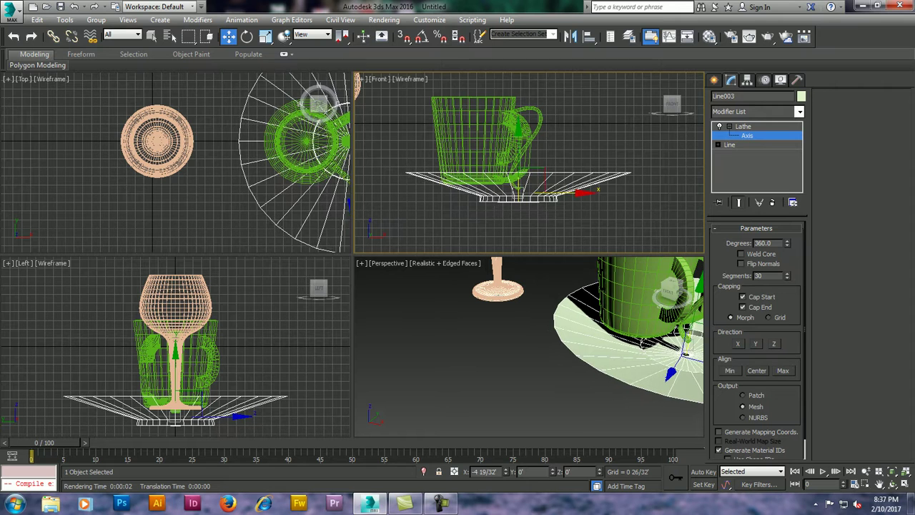
{"action": "mouse_move", "coordinate": [543, 343]}
{"action": "middle_mouse_down", "text": "alt"}
{"action": "mouse_move", "coordinate": [472, 336]}
{"action": "mouse_move", "coordinate": [472, 307]}
{"action": "middle_mouse_up", "text": "alt"}
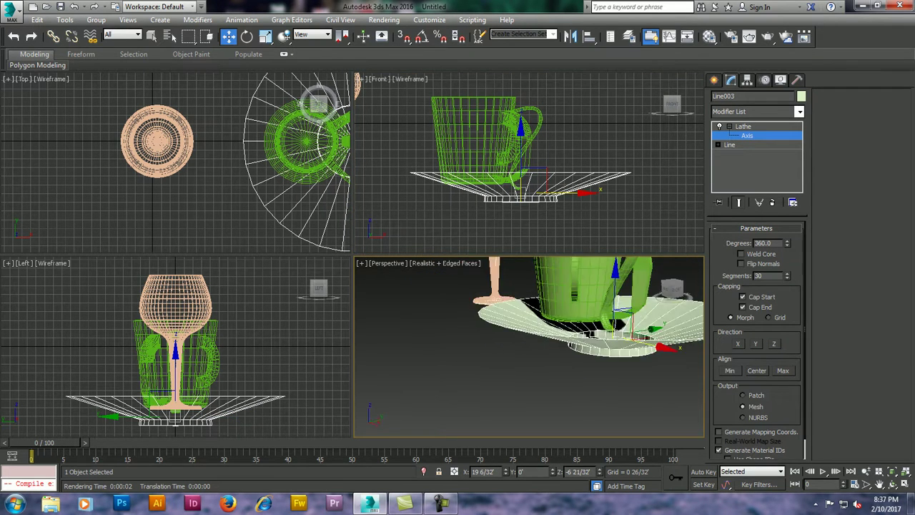
{"action": "middle_click_drag", "start_coordinate": [472, 307], "coordinate": [472, 286], "text": "alt"}
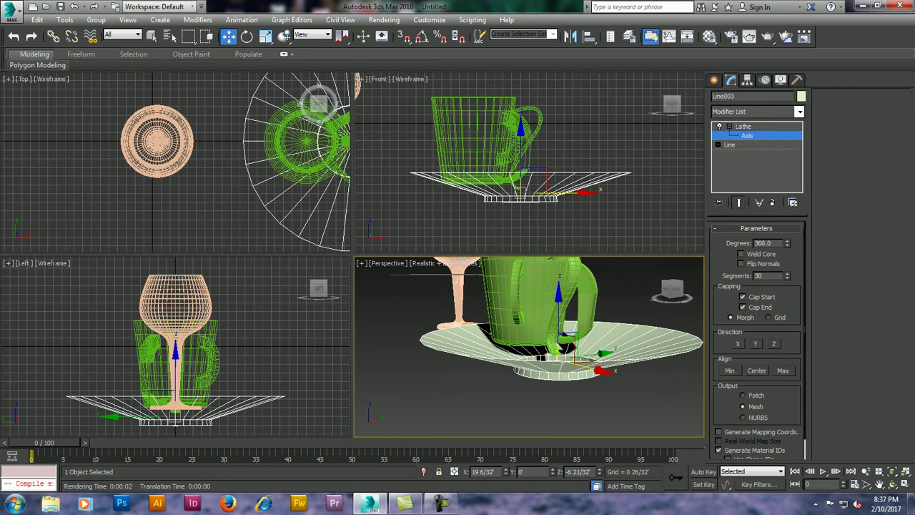
{"action": "middle_click_drag", "start_coordinate": [501, 336], "coordinate": [443, 322], "text": "alt"}
{"action": "left_click_drag", "start_coordinate": [479, 379], "coordinate": [490, 375]}
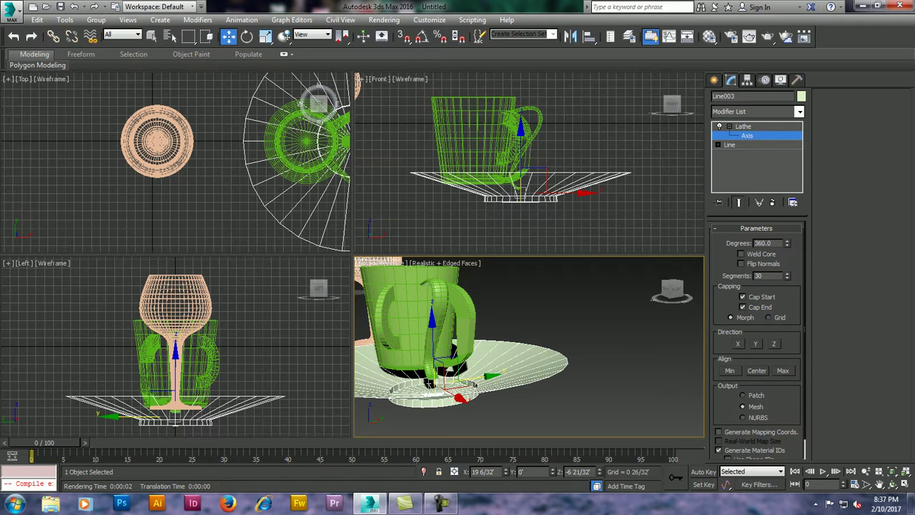
Step: Move the whole saucer along its Y axis beneath the mug
{"action": "key", "text": "ctrl+b"}
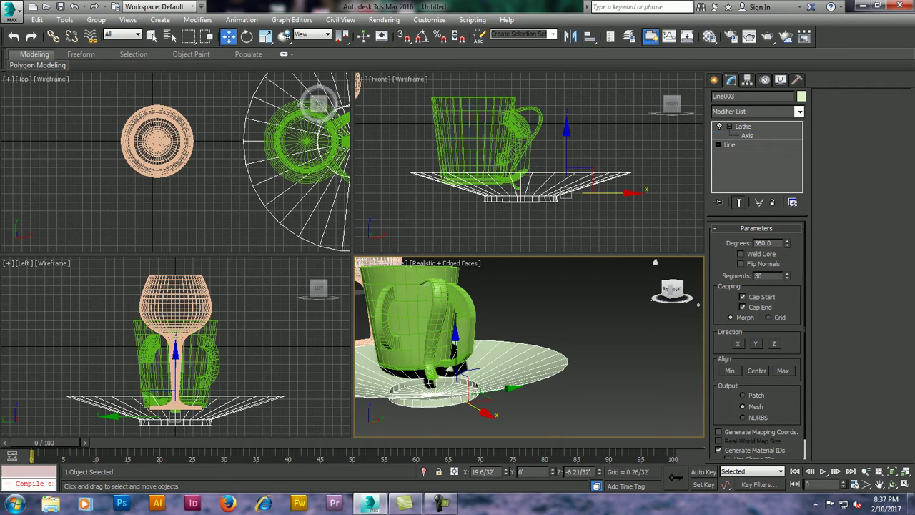
{"action": "left_click_drag", "start_coordinate": [501, 387], "coordinate": [550, 381]}
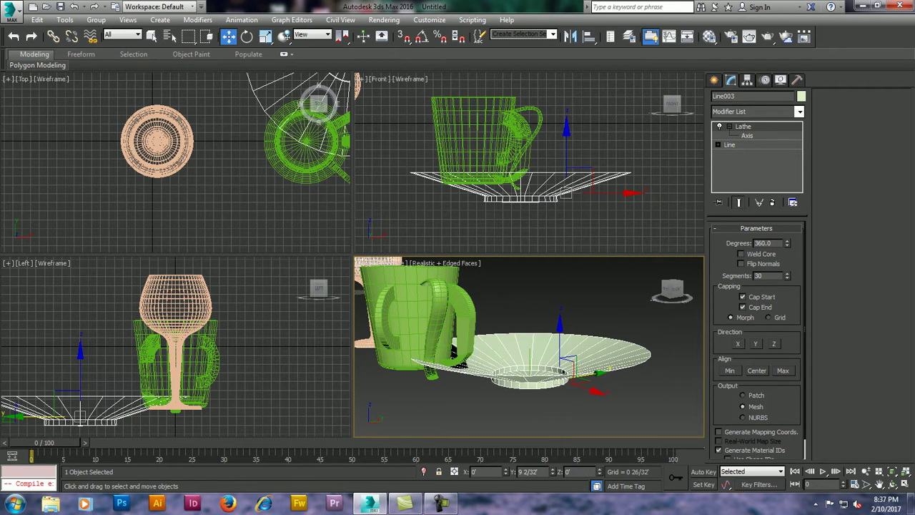
{"action": "key", "text": "super"}
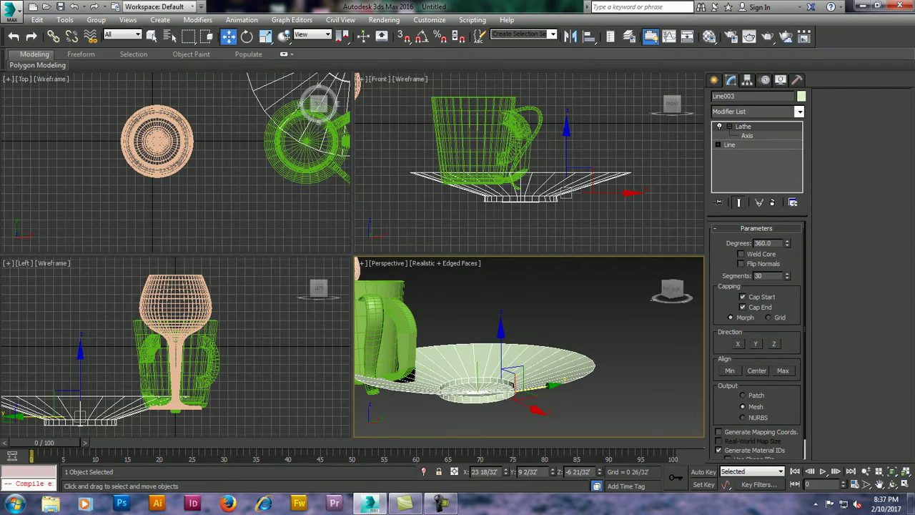
{"action": "middle_click_drag", "start_coordinate": [501, 336], "coordinate": [500, 358], "text": "alt"}
{"action": "key", "text": "alt+w"}
{"action": "scroll", "coordinate": [350, 254], "scroll_direction": "down", "scroll_amount": 2}
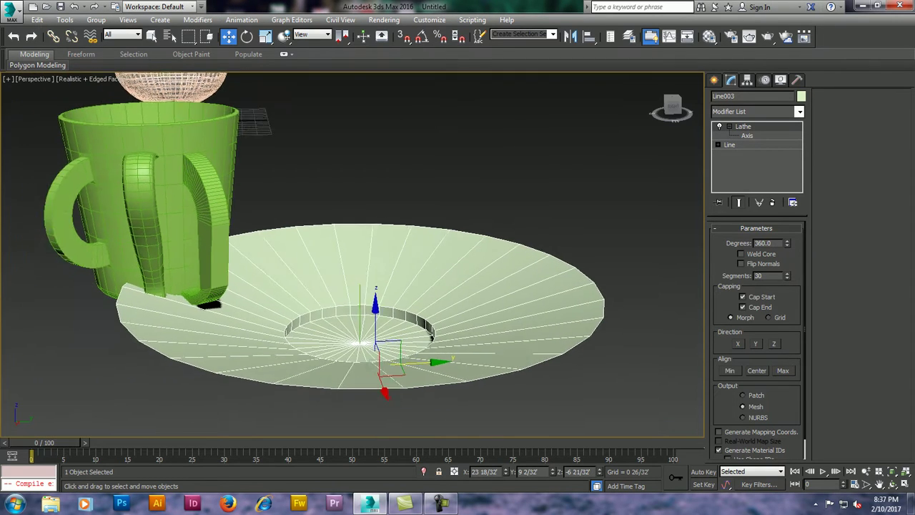
{"action": "scroll", "coordinate": [350, 253], "scroll_direction": "down", "scroll_amount": 1}
{"action": "scroll", "coordinate": [372, 336], "scroll_direction": "up", "scroll_amount": 2}
{"action": "mouse_move", "coordinate": [372, 336]}
{"action": "middle_mouse_down", "text": "alt"}
{"action": "mouse_move", "coordinate": [372, 286]}
{"action": "mouse_move", "coordinate": [372, 315]}
{"action": "middle_mouse_up", "text": "alt"}
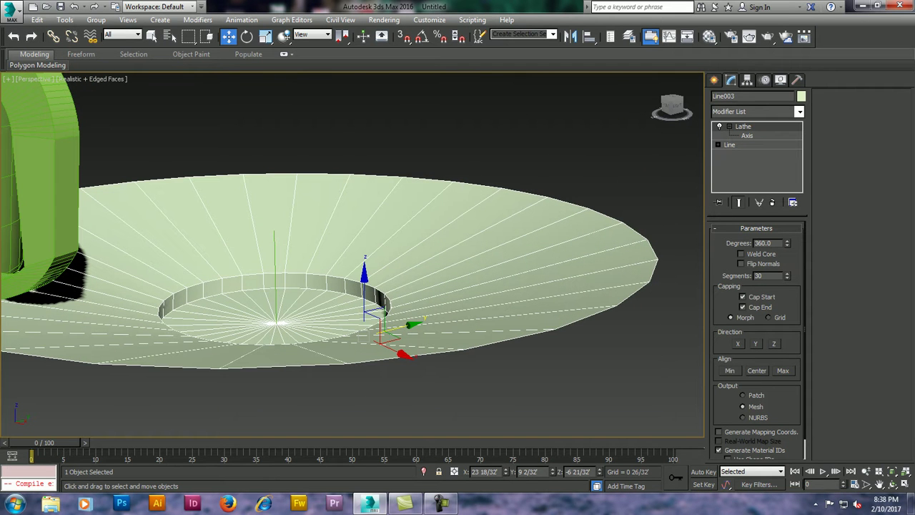
Step: Add a Shell modifier to thicken the saucer, Outer Amount 0'2/32" with 1 segment
{"action": "left_click", "coordinate": [758, 111]}
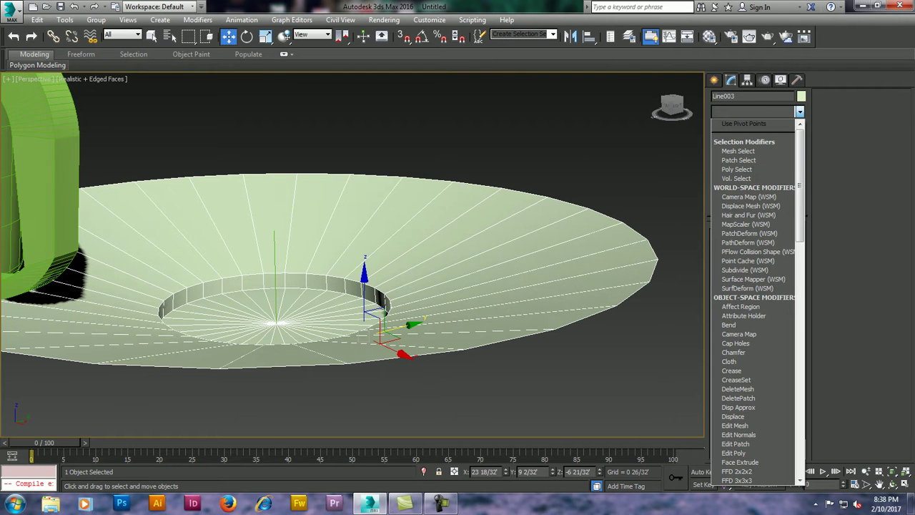
{"action": "key", "text": "s"}
{"action": "key", "text": "s"}
{"action": "key", "text": "s"}
{"action": "key", "text": "s"}
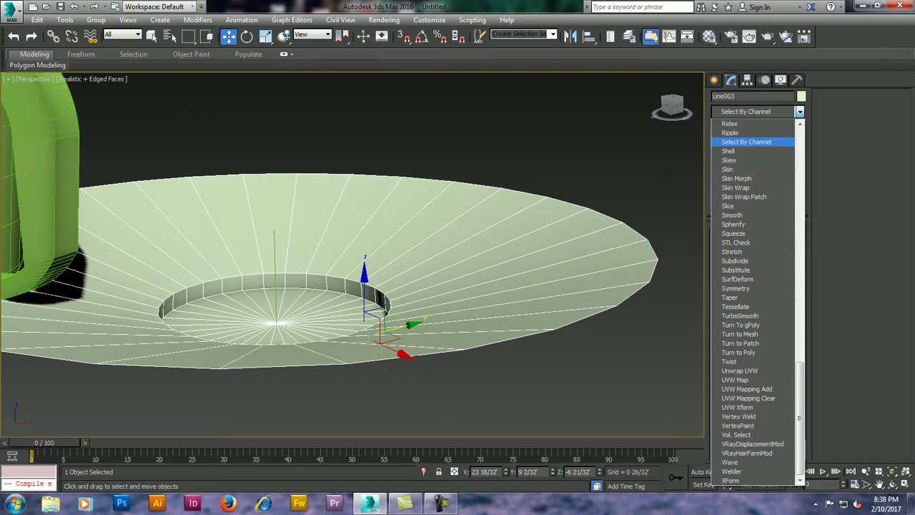
{"action": "key", "text": "s"}
{"action": "key", "text": "Return"}
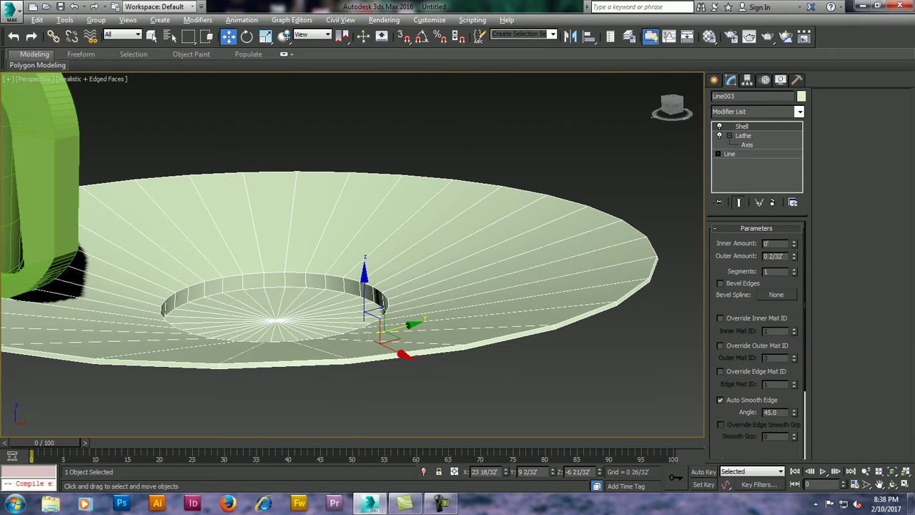
{"action": "middle_click_drag", "start_coordinate": [357, 285], "coordinate": [418, 302], "text": "alt"}
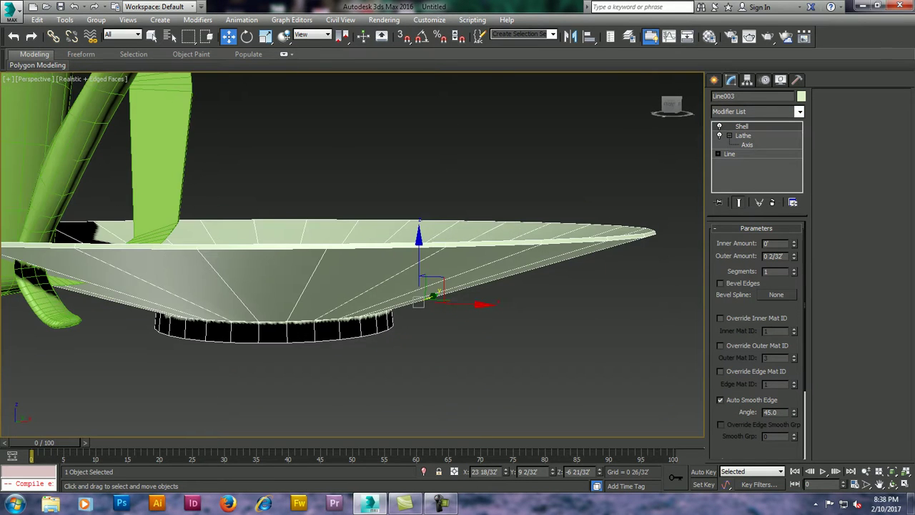
{"action": "key", "text": "alt+w"}
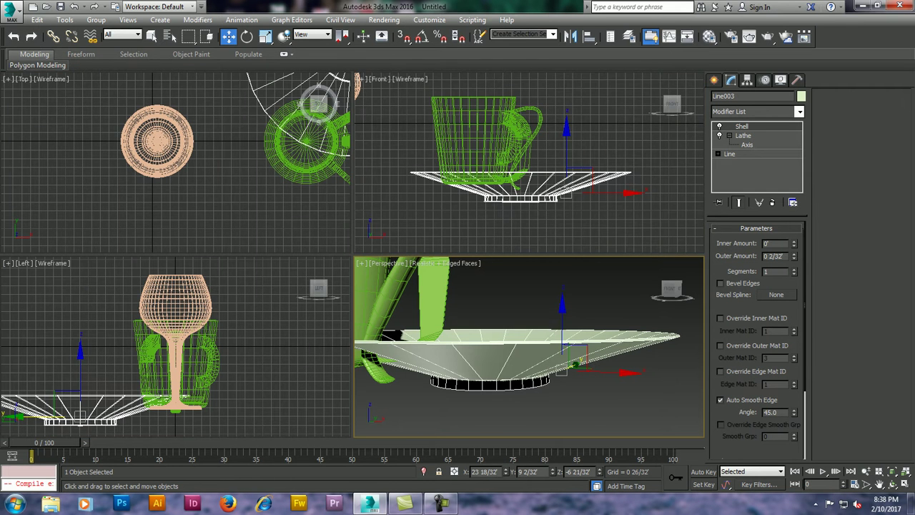
{"action": "key", "text": "alt+w"}
{"action": "middle_click_drag", "start_coordinate": [137, 323], "coordinate": [142, 320]}
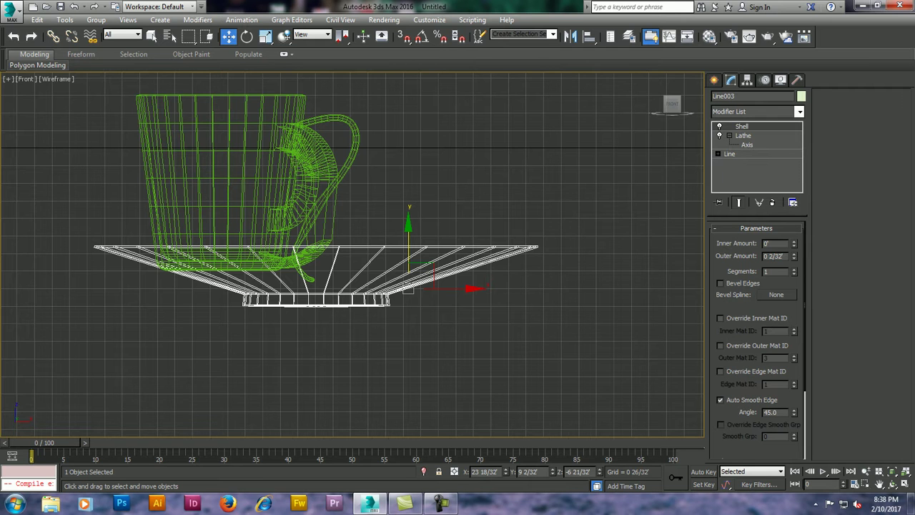
Step: With Show End Result on, lower the saucer profile's outer rim vertex
{"action": "left_click", "coordinate": [729, 154]}
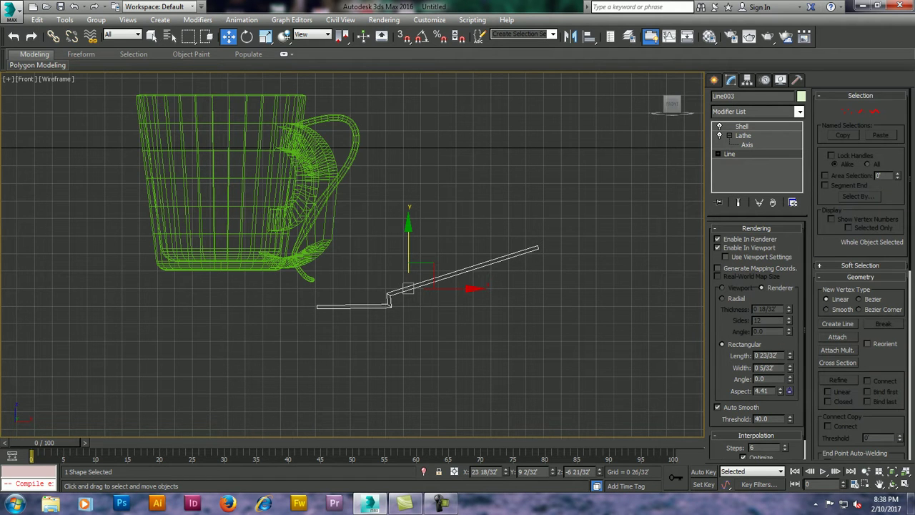
{"action": "left_click", "coordinate": [739, 202]}
{"action": "left_click", "coordinate": [846, 110]}
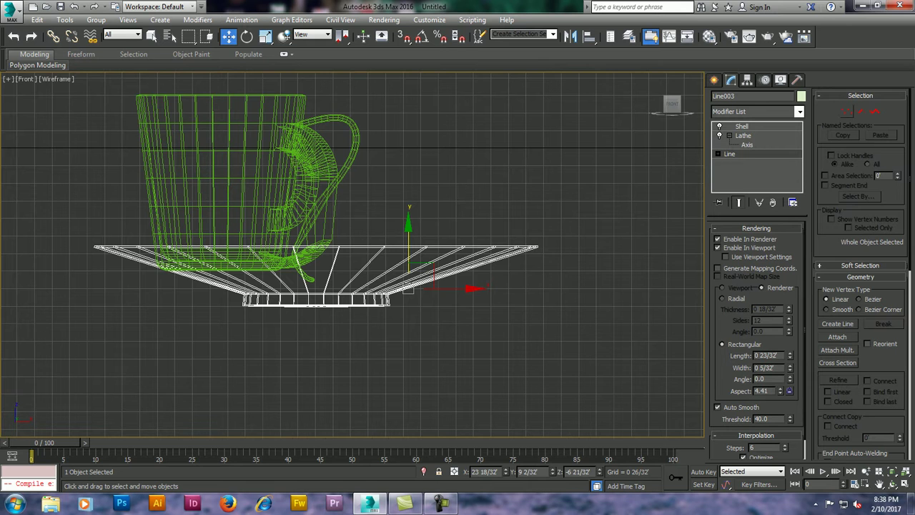
{"action": "left_click_drag", "start_coordinate": [490, 174], "coordinate": [599, 313]}
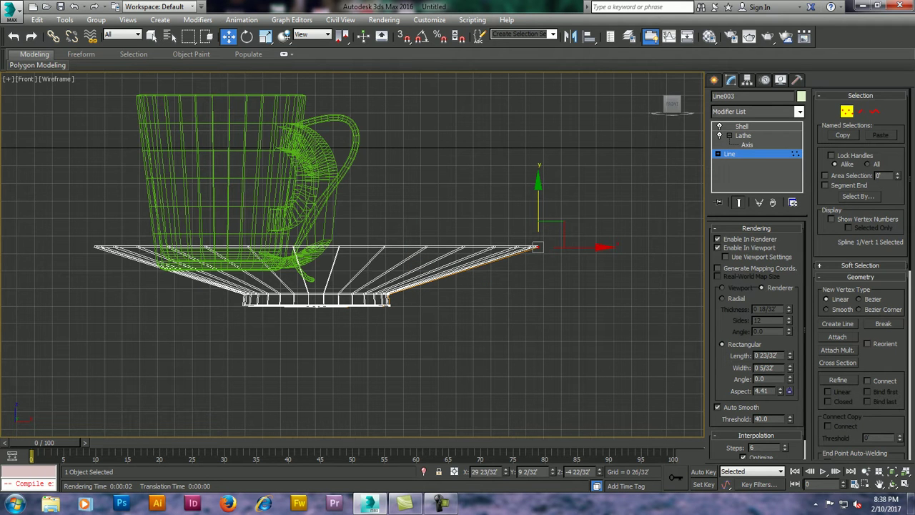
{"action": "left_click_drag", "start_coordinate": [538, 247], "coordinate": [537, 267]}
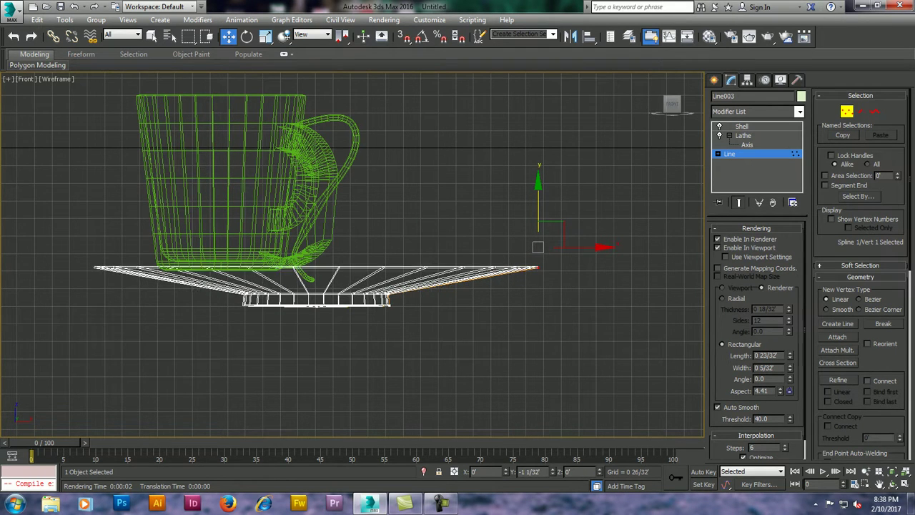
Step: Pull the foot's corner vertex inward and push its upper vertex outward
{"action": "scroll", "coordinate": [291, 301], "scroll_direction": "up", "scroll_amount": 3}
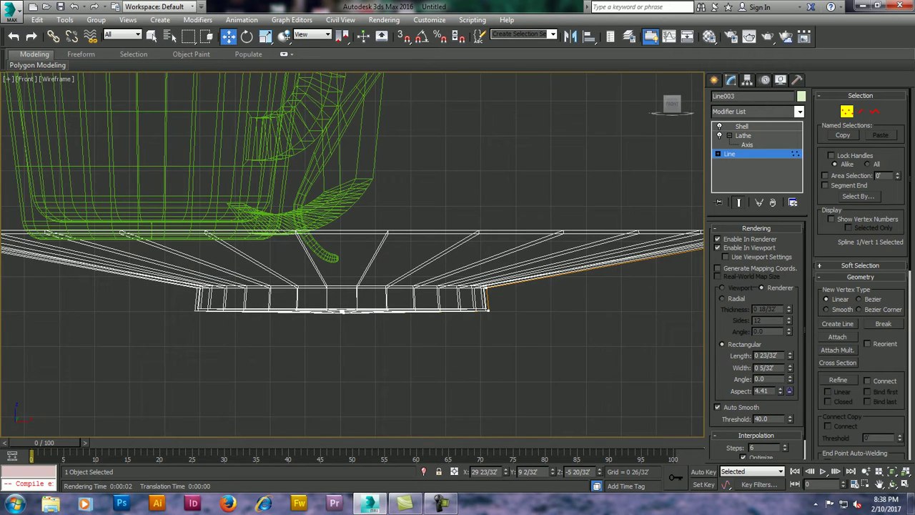
{"action": "scroll", "coordinate": [581, 328], "scroll_direction": "up", "scroll_amount": 1}
{"action": "scroll", "coordinate": [582, 328], "scroll_direction": "up", "scroll_amount": 1}
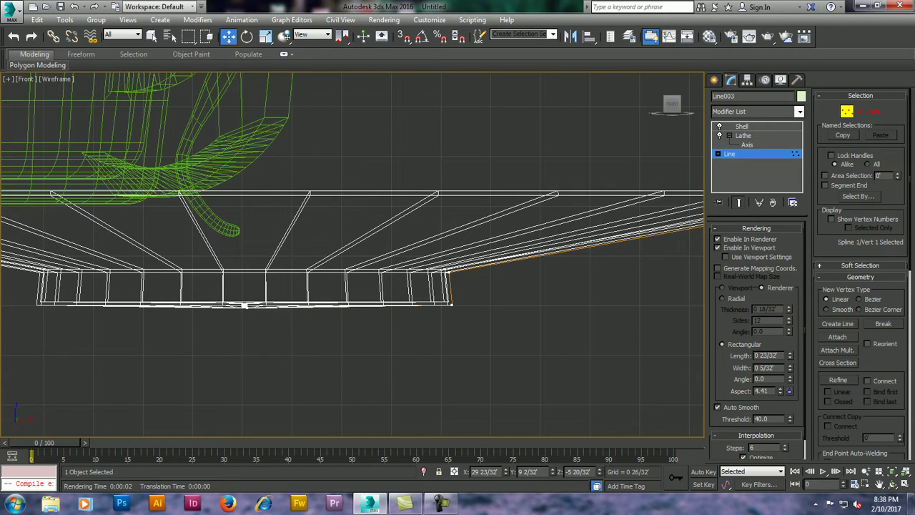
{"action": "left_click", "coordinate": [451, 303]}
{"action": "left_click_drag", "start_coordinate": [451, 303], "coordinate": [428, 304]}
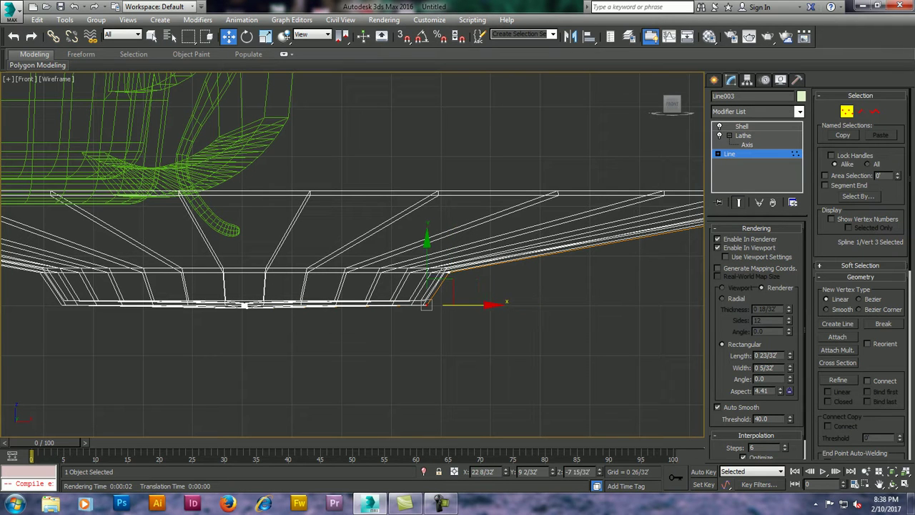
{"action": "left_click", "coordinate": [448, 273]}
{"action": "left_click_drag", "start_coordinate": [450, 272], "coordinate": [471, 272]}
{"action": "key", "text": "alt+w"}
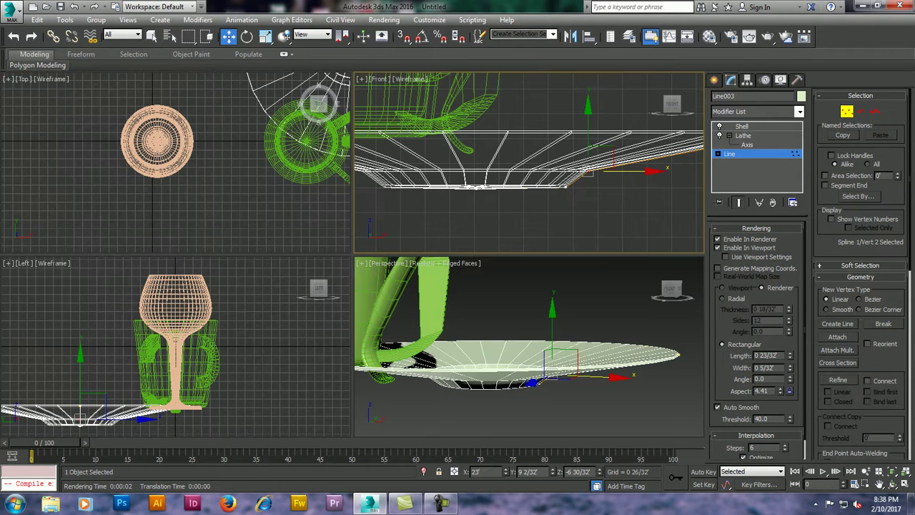
{"action": "middle_click_drag", "start_coordinate": [529, 329], "coordinate": [529, 371], "text": "alt"}
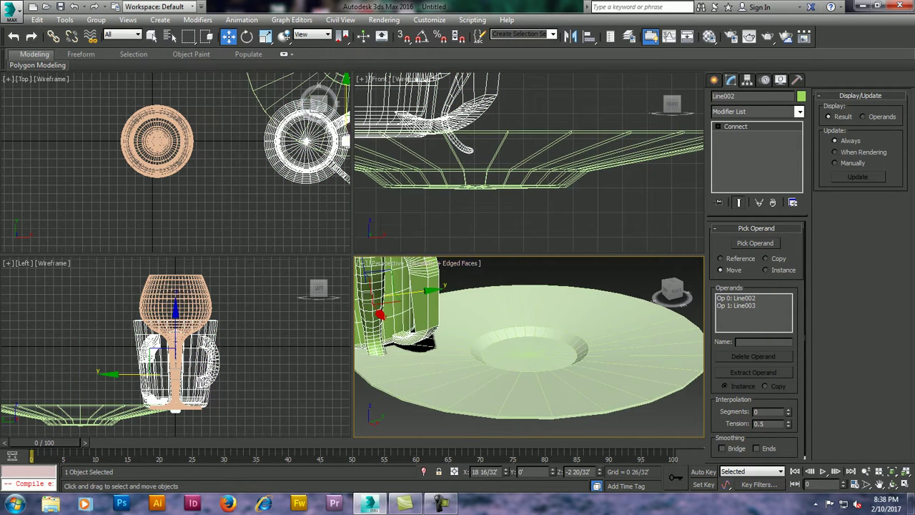
Step: Drag the mug Line002 along Y until it is centred over the saucer
{"action": "scroll", "coordinate": [529, 160], "scroll_direction": "up", "scroll_amount": 5}
{"action": "scroll", "coordinate": [529, 161], "scroll_direction": "down", "scroll_amount": 3}
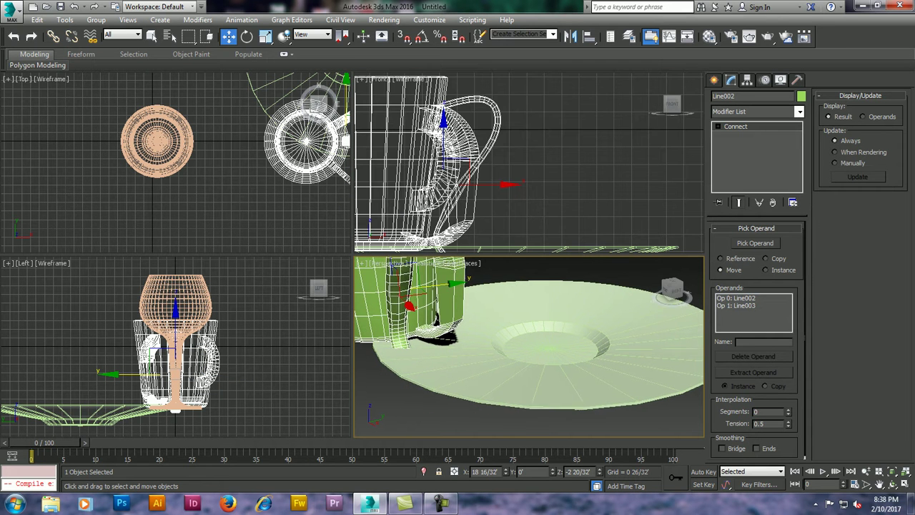
{"action": "scroll", "coordinate": [500, 343], "scroll_direction": "up", "scroll_amount": 3}
{"action": "mouse_move", "coordinate": [483, 329]}
{"action": "left_mouse_down"}
{"action": "mouse_move", "coordinate": [554, 315]}
{"action": "mouse_move", "coordinate": [604, 376]}
{"action": "mouse_move", "coordinate": [647, 364]}
{"action": "left_mouse_up"}
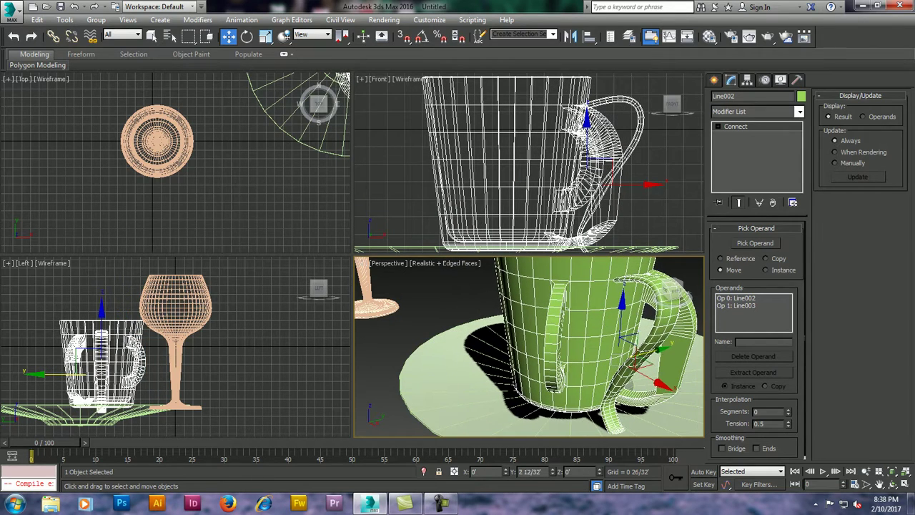
{"action": "scroll", "coordinate": [208, 172], "scroll_direction": "down", "scroll_amount": 2}
{"action": "scroll", "coordinate": [179, 165], "scroll_direction": "down", "scroll_amount": 1}
{"action": "scroll", "coordinate": [179, 164], "scroll_direction": "down", "scroll_amount": 2}
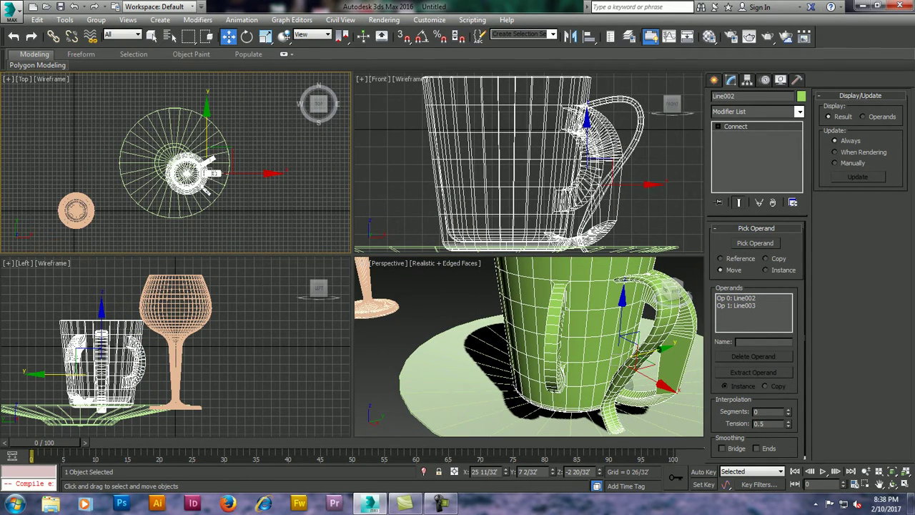
Step: Nudge the mug into position over the saucer in the top and perspective views
{"action": "mouse_move", "coordinate": [213, 172]}
{"action": "left_mouse_down"}
{"action": "mouse_move", "coordinate": [201, 173]}
{"action": "mouse_move", "coordinate": [194, 141]}
{"action": "left_mouse_up"}
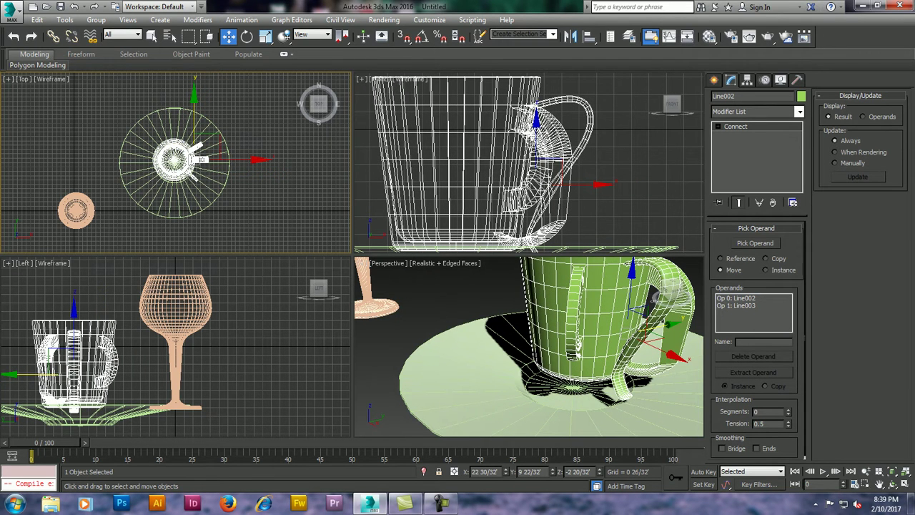
{"action": "right_click", "coordinate": [443, 400]}
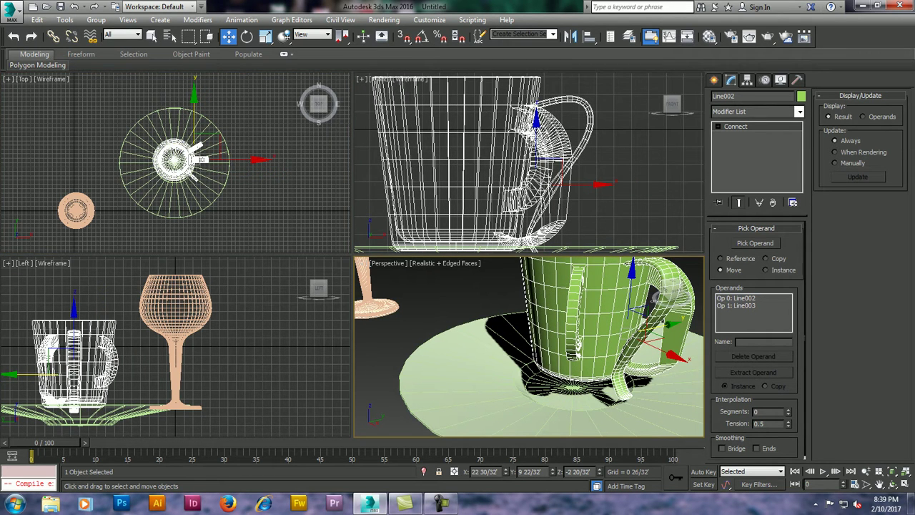
{"action": "left_click_drag", "start_coordinate": [647, 325], "coordinate": [604, 366]}
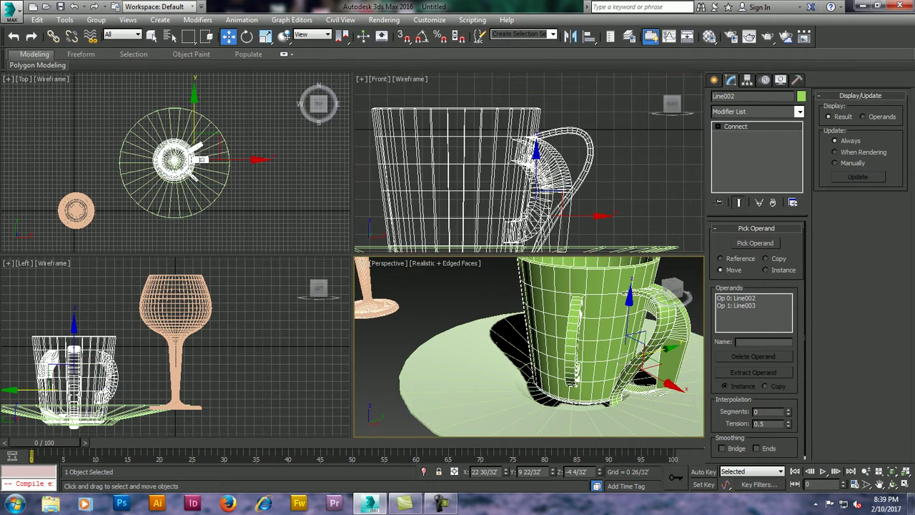
{"action": "middle_click_drag", "start_coordinate": [604, 366], "coordinate": [586, 336], "text": "alt"}
Step: Scale the saucer down uniformly in the top view
{"action": "left_click", "coordinate": [174, 161]}
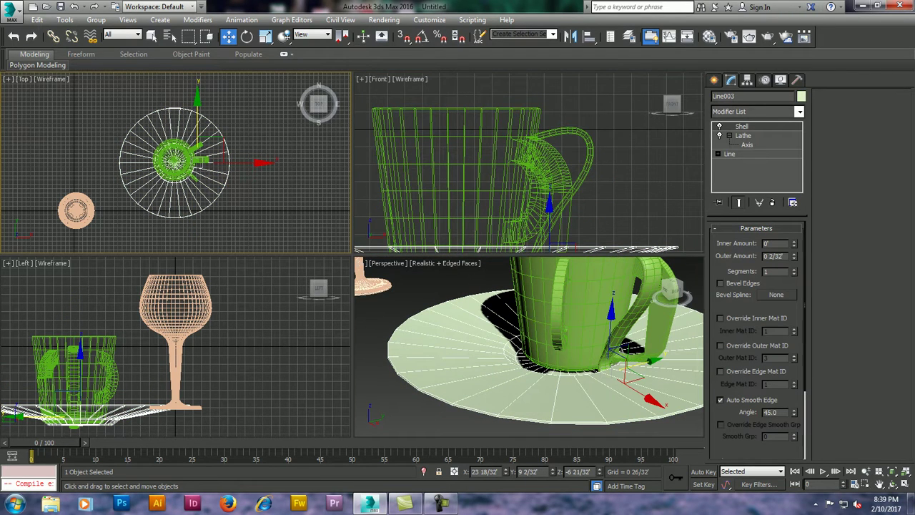
{"action": "key", "text": "r"}
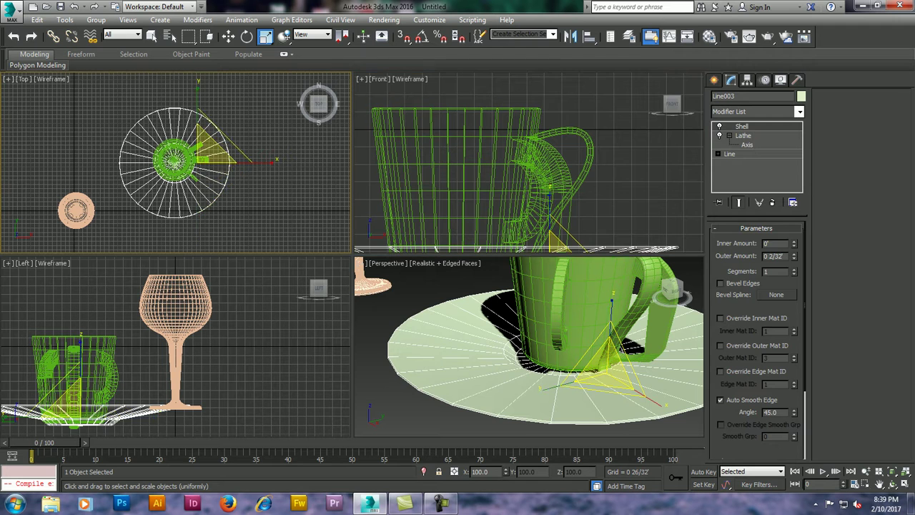
{"action": "left_click", "coordinate": [173, 162]}
{"action": "left_click_drag", "start_coordinate": [208, 147], "coordinate": [208, 179]}
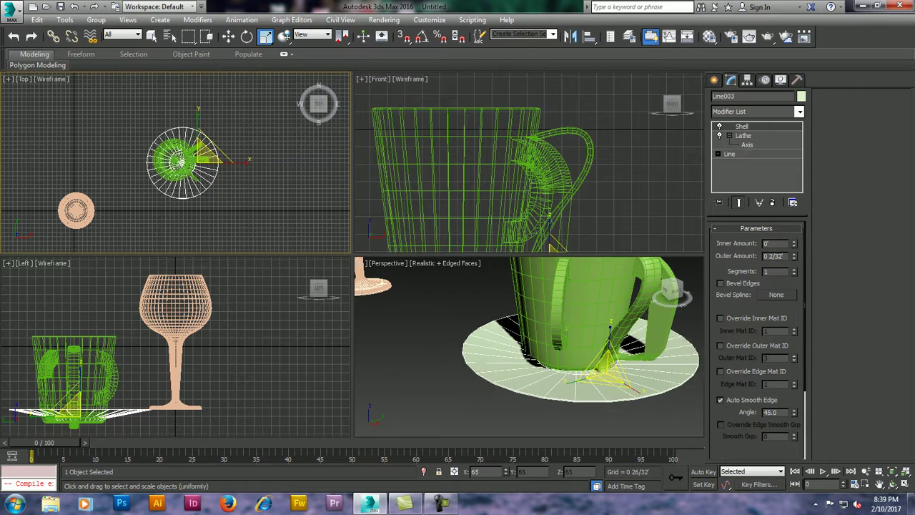
Step: Reposition the shrunken saucer so it sits directly under the mug
{"action": "key", "text": "w"}
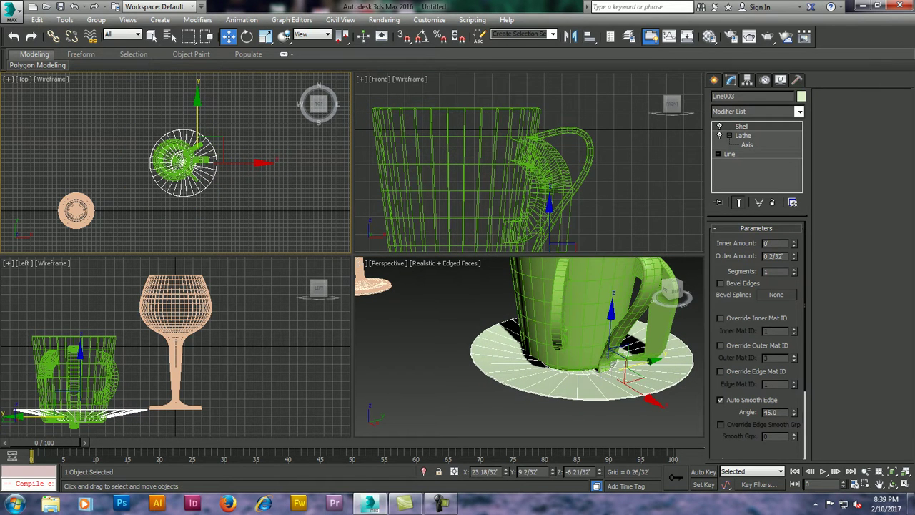
{"action": "left_click_drag", "start_coordinate": [633, 372], "coordinate": [617, 361]}
{"action": "mouse_move", "coordinate": [536, 336]}
{"action": "middle_mouse_down", "text": "alt"}
{"action": "mouse_move", "coordinate": [536, 307]}
{"action": "mouse_move", "coordinate": [572, 336]}
{"action": "middle_mouse_up", "text": "alt"}
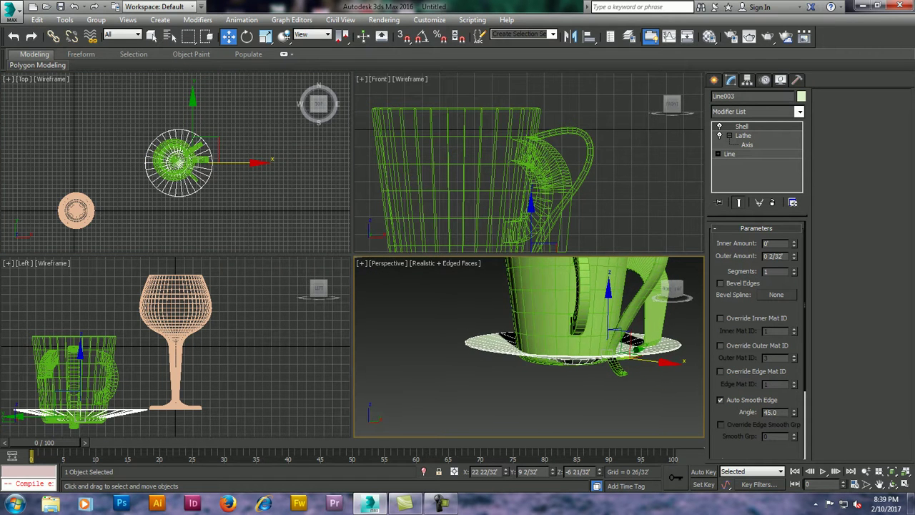
{"action": "middle_click_drag", "start_coordinate": [178, 358], "coordinate": [223, 293]}
{"action": "left_click", "coordinate": [271, 393]}
{"action": "left_click", "coordinate": [118, 307]}
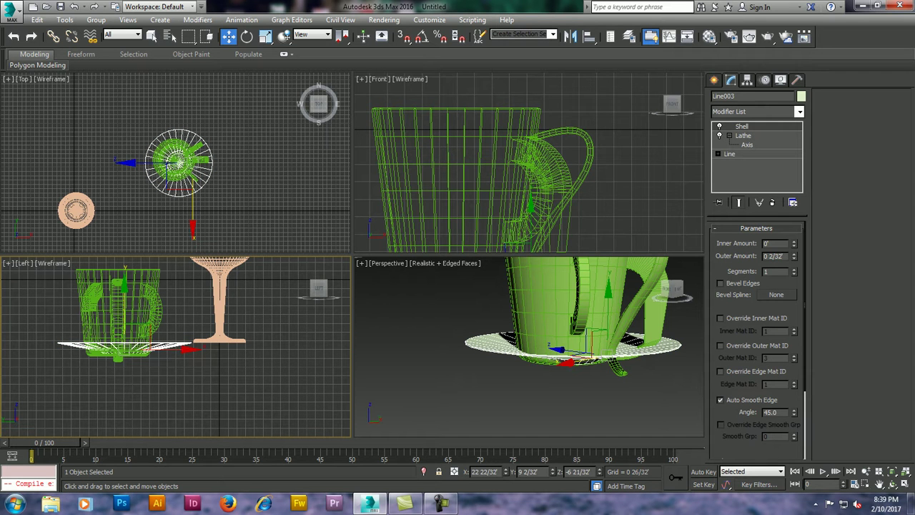
{"action": "left_click_drag", "start_coordinate": [143, 350], "coordinate": [143, 359]}
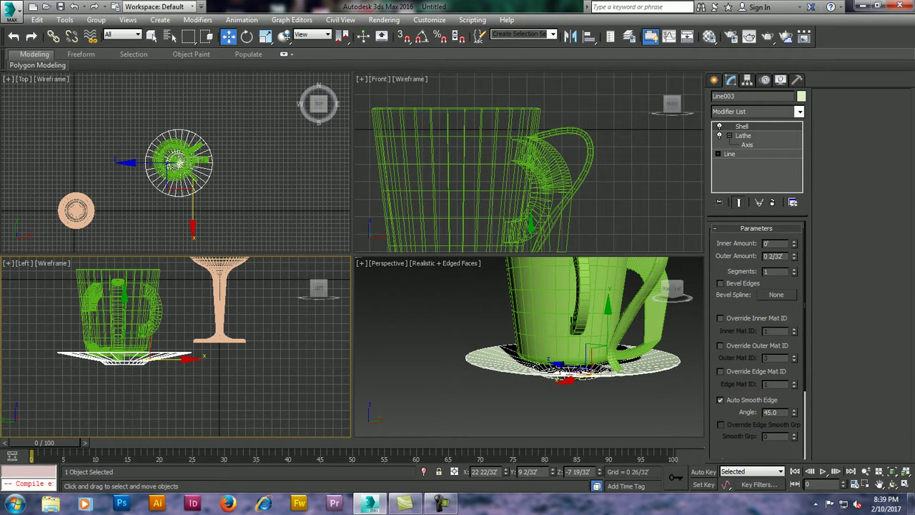
{"action": "left_click_drag", "start_coordinate": [143, 358], "coordinate": [143, 357]}
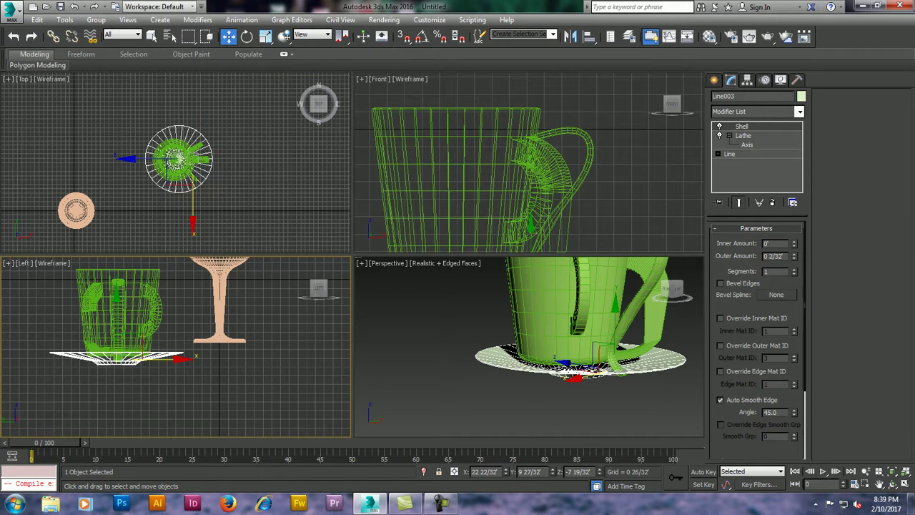
Step: Lower the mug onto the saucer in the front view
{"action": "left_click", "coordinate": [202, 159]}
{"action": "left_click_drag", "start_coordinate": [629, 349], "coordinate": [621, 347]}
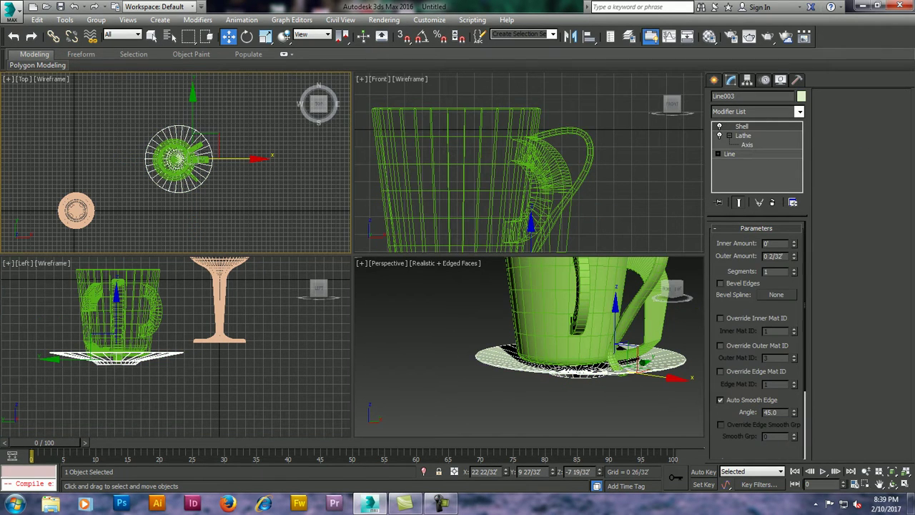
{"action": "middle_click_drag", "start_coordinate": [621, 347], "coordinate": [607, 349], "text": "alt"}
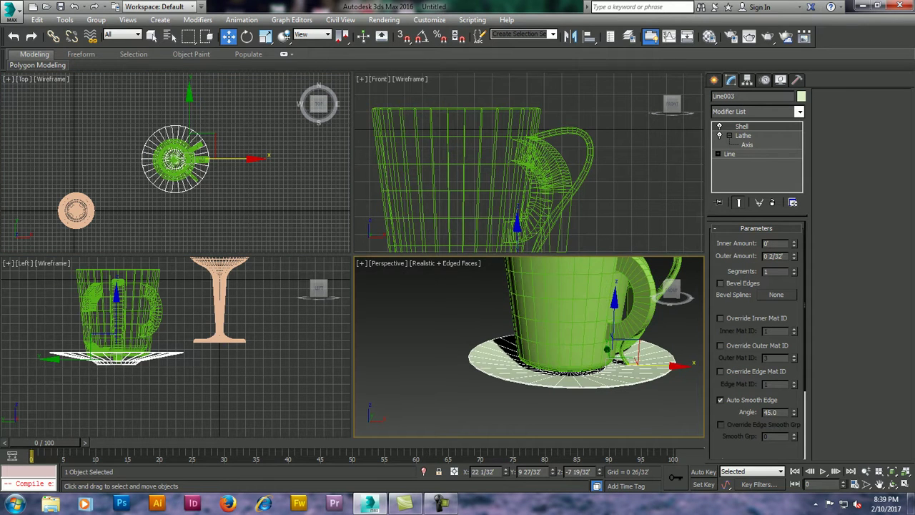
{"action": "left_click", "coordinate": [607, 348]}
{"action": "middle_click_drag", "start_coordinate": [544, 172], "coordinate": [554, 103]}
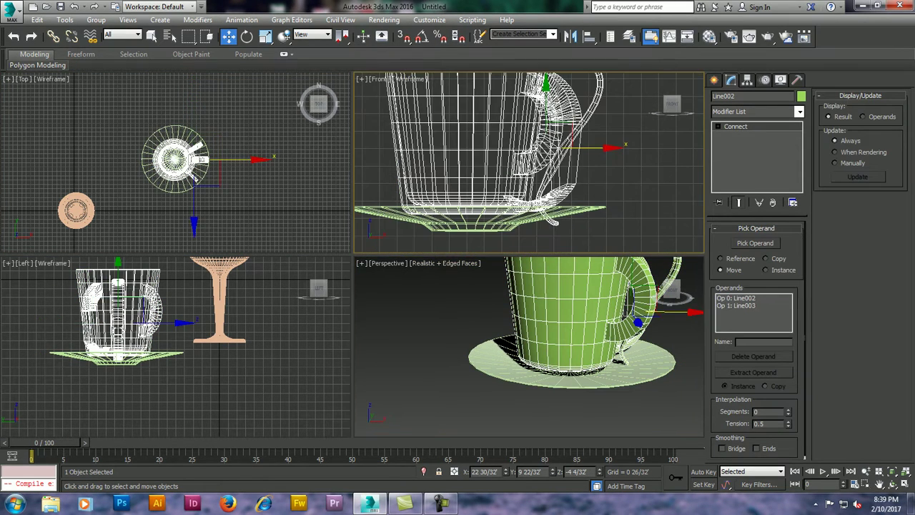
{"action": "left_click_drag", "start_coordinate": [545, 107], "coordinate": [545, 104]}
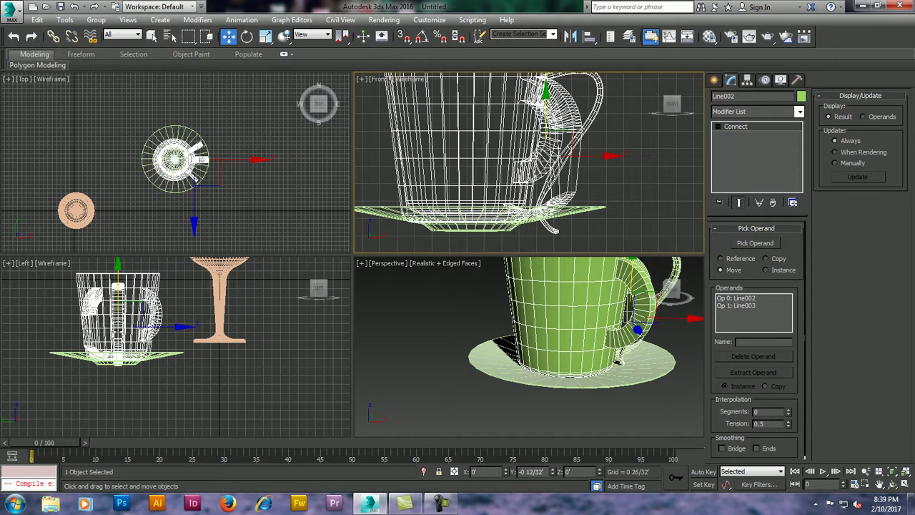
Step: Inspect the cup and saucer from below and above, framing the cup and wine glass
{"action": "mouse_move", "coordinate": [543, 336]}
{"action": "middle_mouse_down", "text": "alt"}
{"action": "mouse_move", "coordinate": [626, 322]}
{"action": "mouse_move", "coordinate": [586, 314]}
{"action": "mouse_move", "coordinate": [600, 321]}
{"action": "mouse_move", "coordinate": [593, 300]}
{"action": "mouse_move", "coordinate": [615, 300]}
{"action": "middle_mouse_up", "text": "alt"}
{"action": "scroll", "coordinate": [594, 321], "scroll_direction": "up", "scroll_amount": 2}
{"action": "scroll", "coordinate": [593, 321], "scroll_direction": "up", "scroll_amount": 2}
{"action": "scroll", "coordinate": [594, 321], "scroll_direction": "up", "scroll_amount": 2}
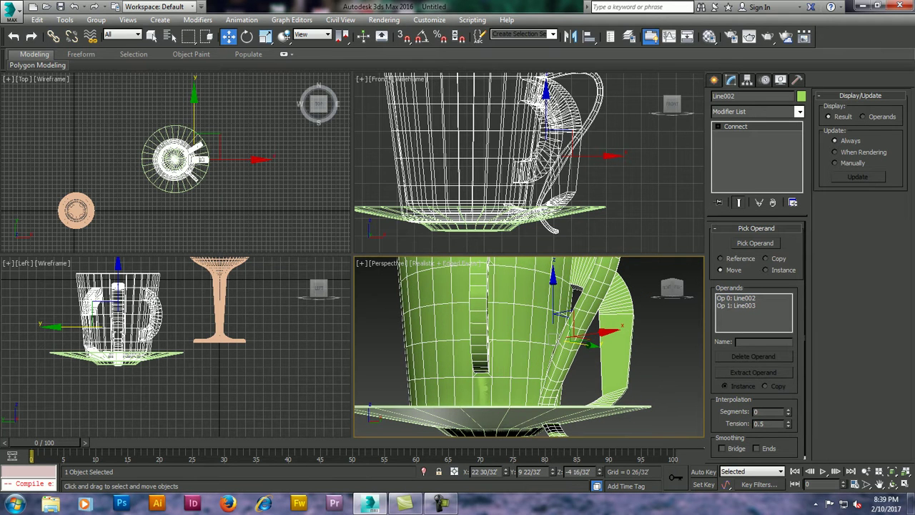
{"action": "middle_click_drag", "start_coordinate": [572, 301], "coordinate": [601, 304], "text": "alt"}
{"action": "scroll", "coordinate": [526, 357], "scroll_direction": "down", "scroll_amount": 2}
{"action": "scroll", "coordinate": [525, 357], "scroll_direction": "down", "scroll_amount": 2}
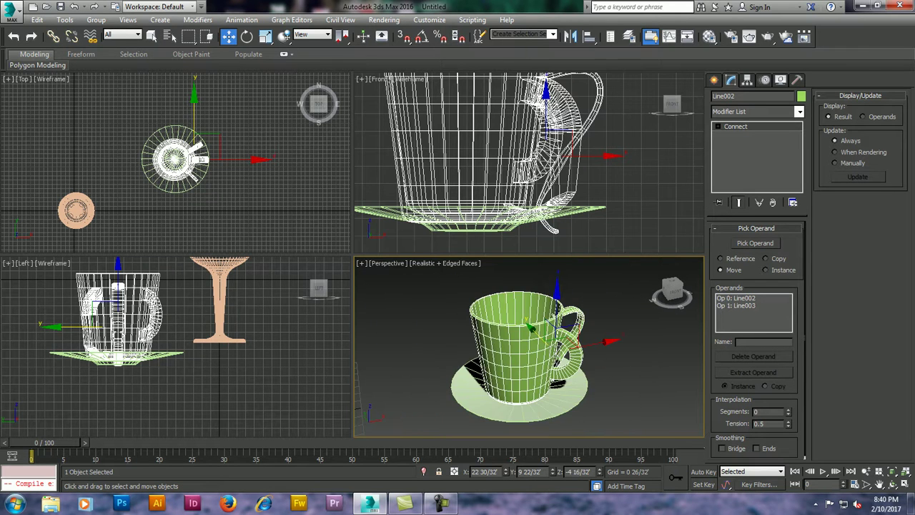
{"action": "scroll", "coordinate": [526, 357], "scroll_direction": "down", "scroll_amount": 3}
{"action": "middle_click_drag", "start_coordinate": [524, 367], "coordinate": [495, 361]}
{"action": "scroll", "coordinate": [496, 361], "scroll_direction": "up", "scroll_amount": 2}
{"action": "scroll", "coordinate": [496, 361], "scroll_direction": "up", "scroll_amount": 3}
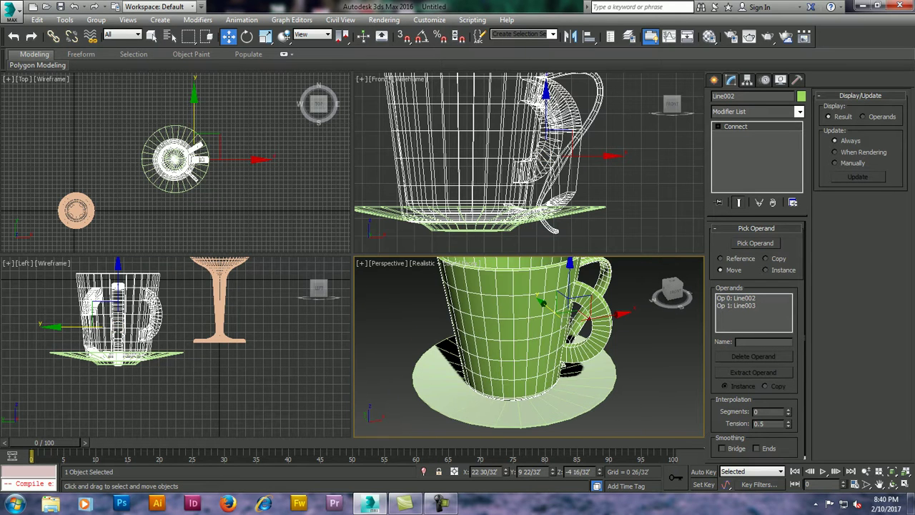
{"action": "left_click", "coordinate": [550, 404]}
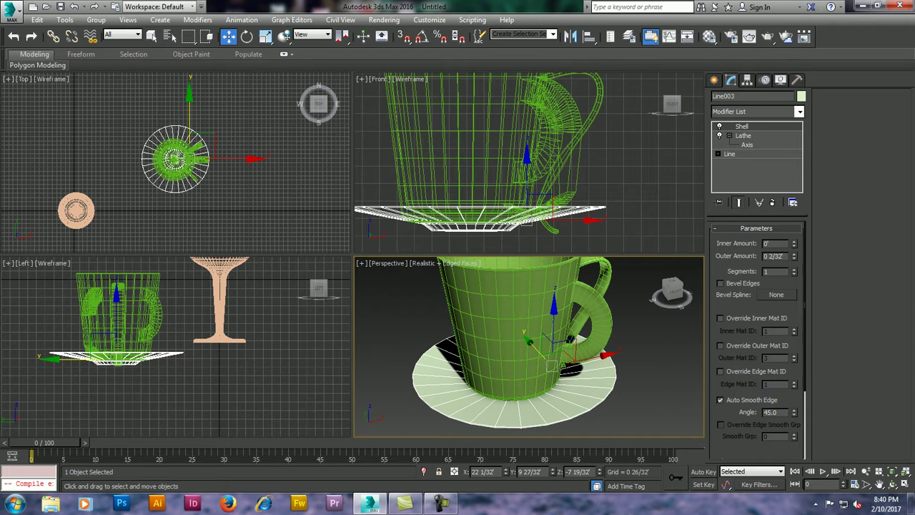
Step: Open material slot 2 and browse to the Autodesk library's Miscellaneous materials
{"action": "left_click", "coordinate": [709, 36]}
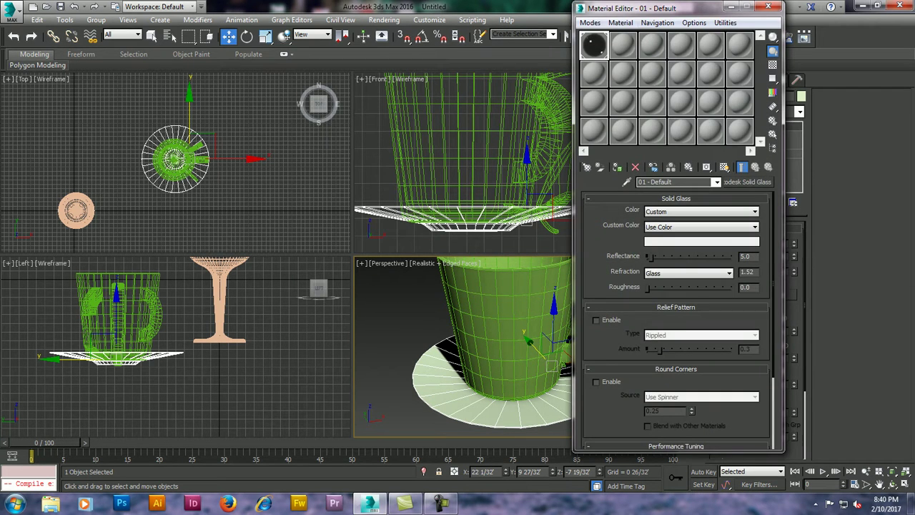
{"action": "left_click", "coordinate": [622, 45]}
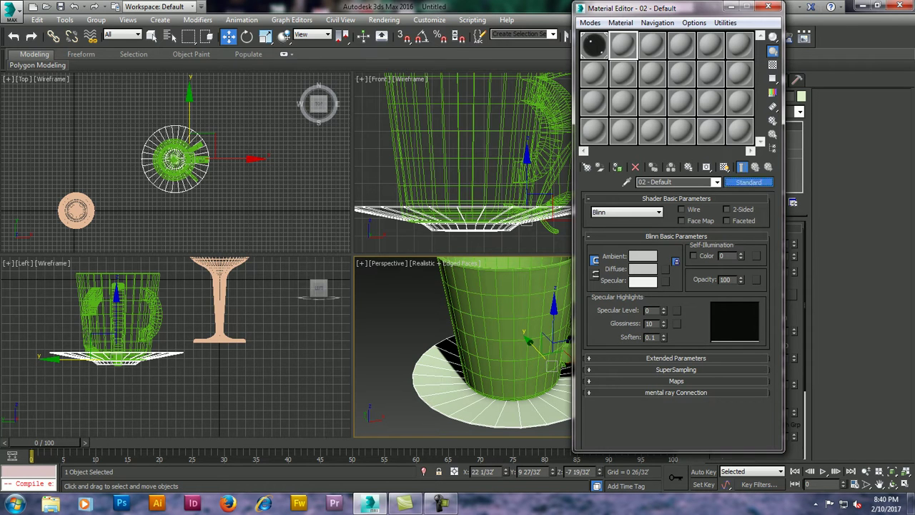
{"action": "left_click", "coordinate": [748, 182]}
{"action": "left_click", "coordinate": [240, 158]}
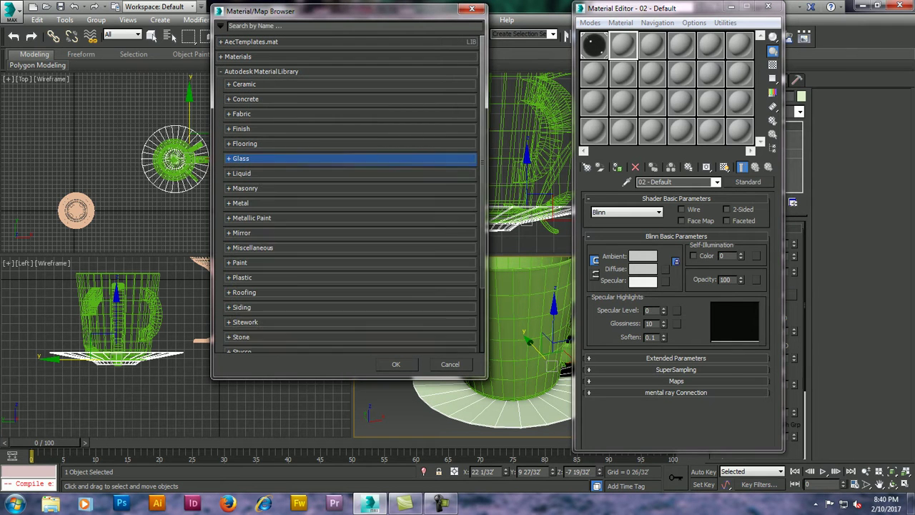
{"action": "left_click", "coordinate": [252, 247]}
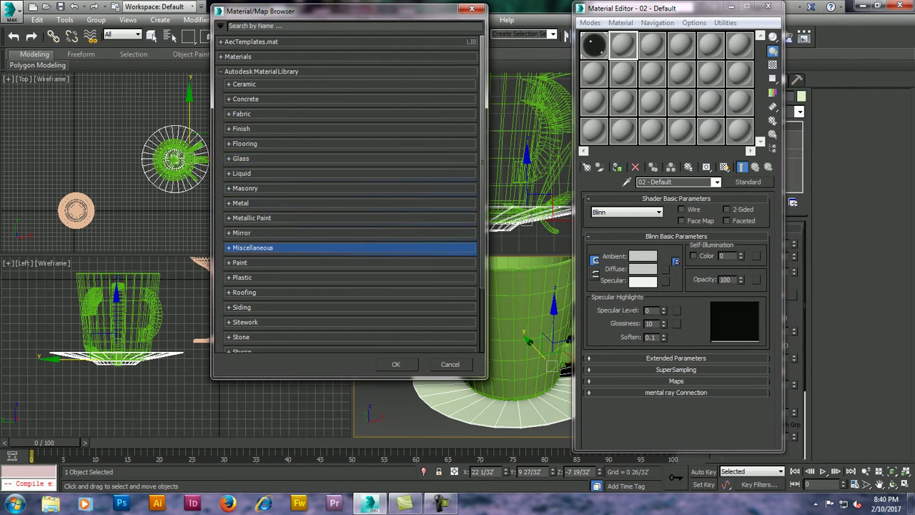
{"action": "scroll", "coordinate": [351, 214], "scroll_direction": "down", "scroll_amount": 1}
{"action": "scroll", "coordinate": [351, 215], "scroll_direction": "down", "scroll_amount": 2}
{"action": "scroll", "coordinate": [272, 272], "scroll_direction": "down", "scroll_amount": 1}
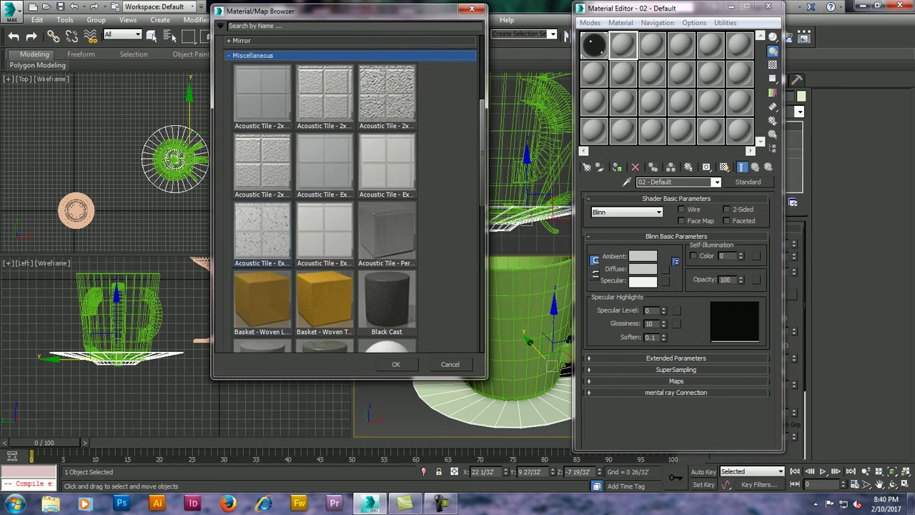
{"action": "scroll", "coordinate": [272, 272], "scroll_direction": "down", "scroll_amount": 3}
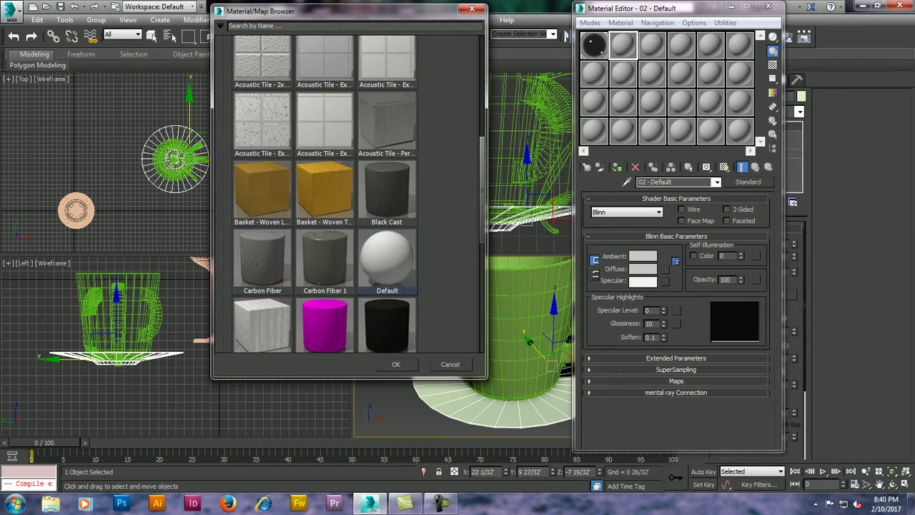
Step: Assign the Default material to the mug and render a test image
{"action": "left_click", "coordinate": [387, 259]}
{"action": "key", "text": "Return"}
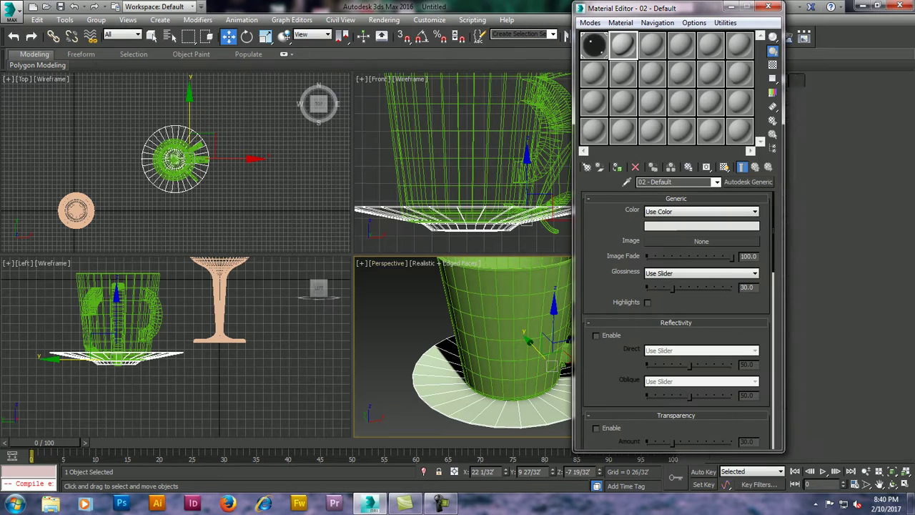
{"action": "left_click", "coordinate": [618, 167]}
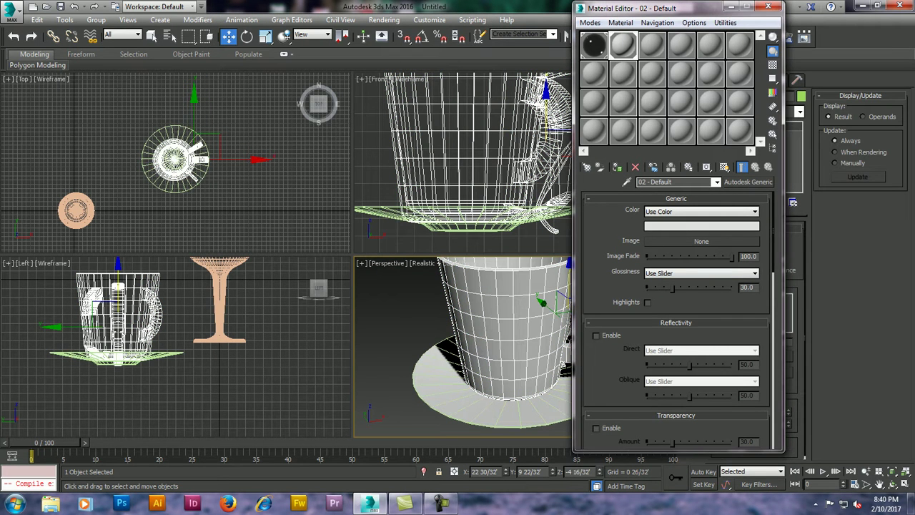
{"action": "key", "text": "shift+q"}
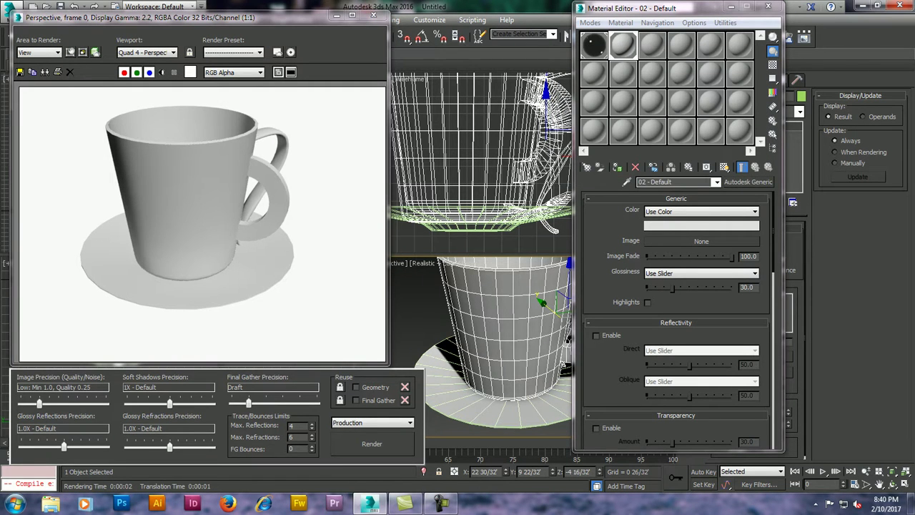
{"action": "left_click", "coordinate": [373, 14]}
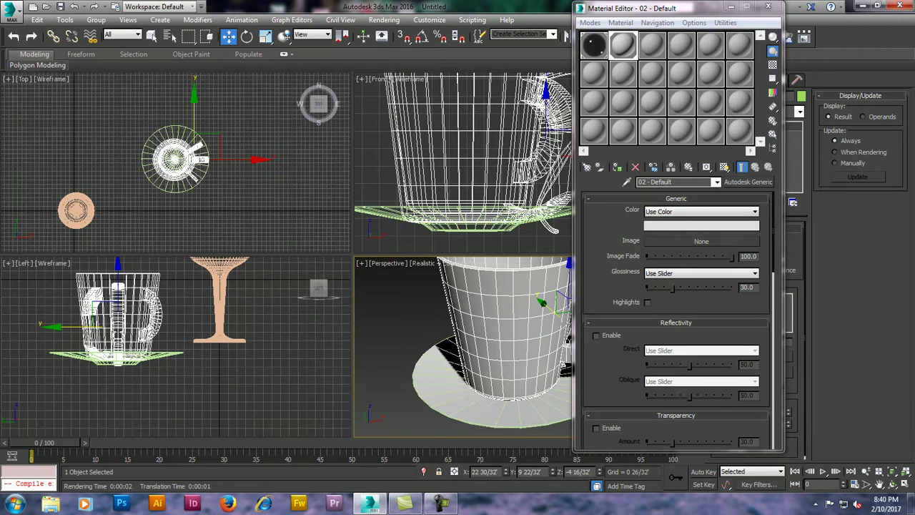
Step: Slide the cup and saucer along X toward the wine glass
{"action": "left_click", "coordinate": [768, 6]}
{"action": "scroll", "coordinate": [529, 346], "scroll_direction": "down", "scroll_amount": 3}
{"action": "scroll", "coordinate": [529, 346], "scroll_direction": "down", "scroll_amount": 2}
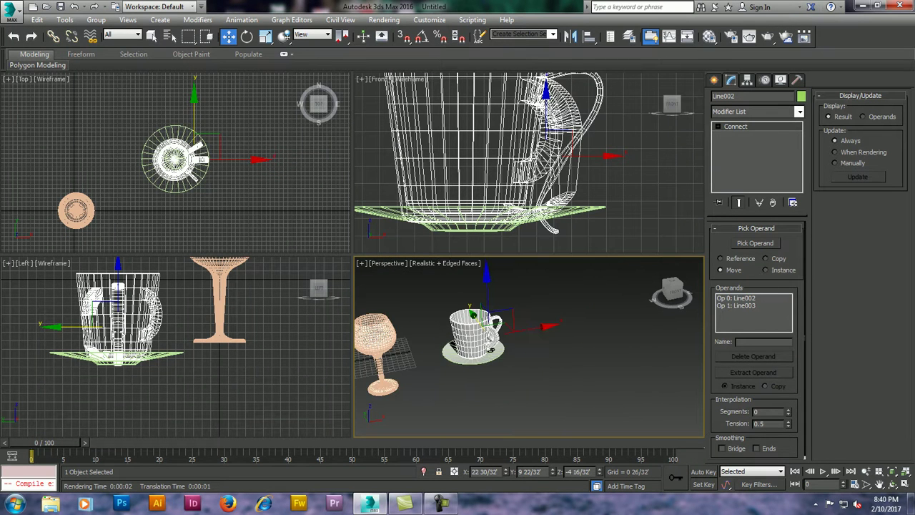
{"action": "scroll", "coordinate": [529, 347], "scroll_direction": "down", "scroll_amount": 1}
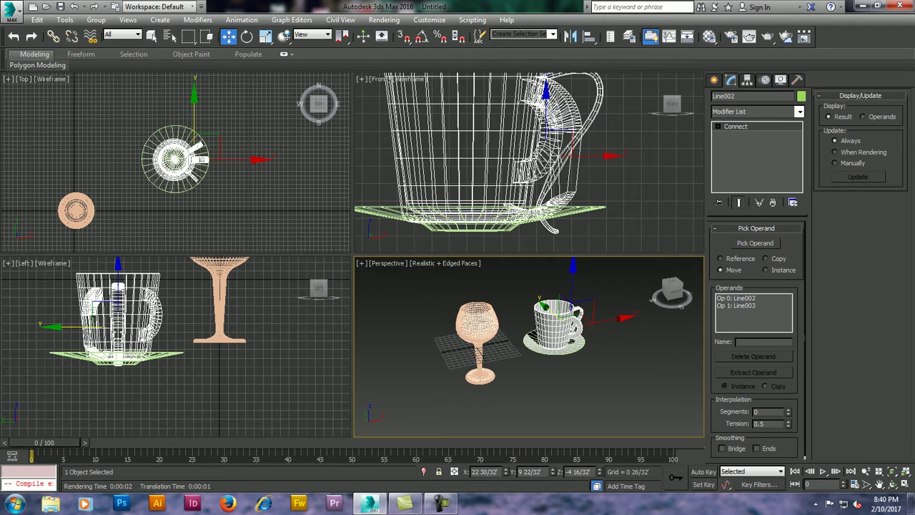
{"action": "scroll", "coordinate": [543, 168], "scroll_direction": "down", "scroll_amount": 3}
{"action": "left_click", "coordinate": [547, 198]}
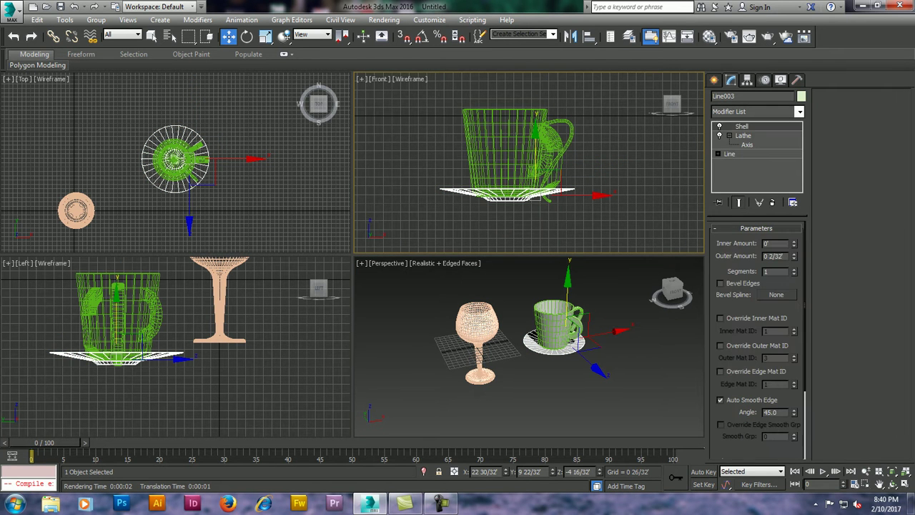
{"action": "key", "text": "ctrl+d"}
{"action": "left_click", "coordinate": [547, 198]}
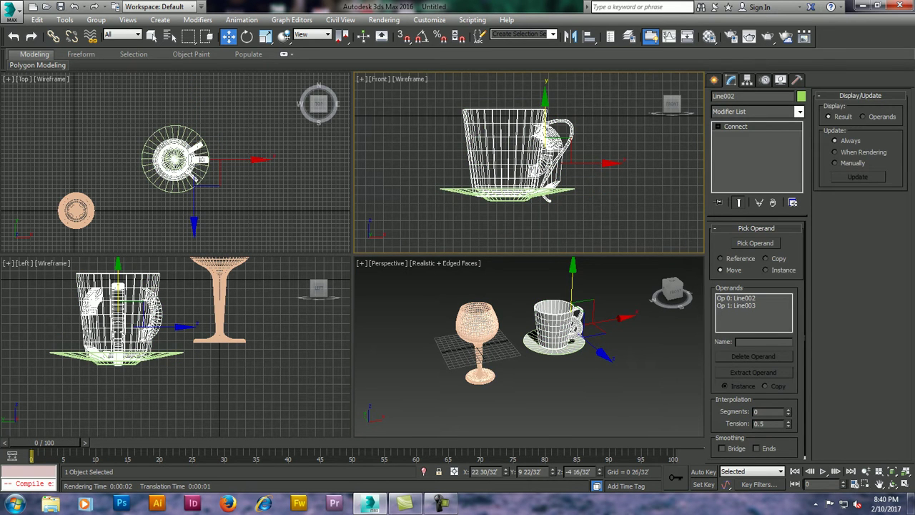
{"action": "left_click", "coordinate": [547, 198], "text": "ctrl"}
{"action": "left_click_drag", "start_coordinate": [547, 198], "coordinate": [450, 198]}
Step: Add the wine glass to the selection and render the scene from a lower frontal angle
{"action": "scroll", "coordinate": [241, 311], "scroll_direction": "down", "scroll_amount": 5}
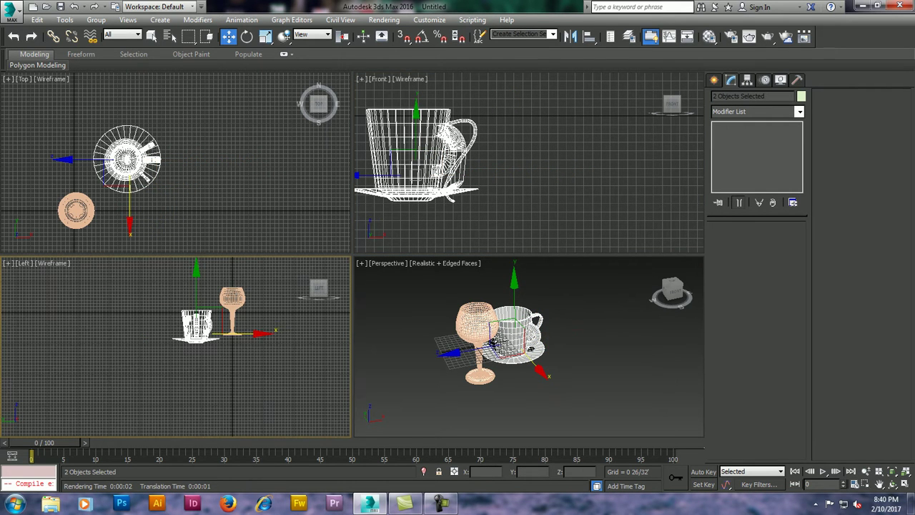
{"action": "left_click_drag", "start_coordinate": [122, 267], "coordinate": [337, 378], "text": "ctrl"}
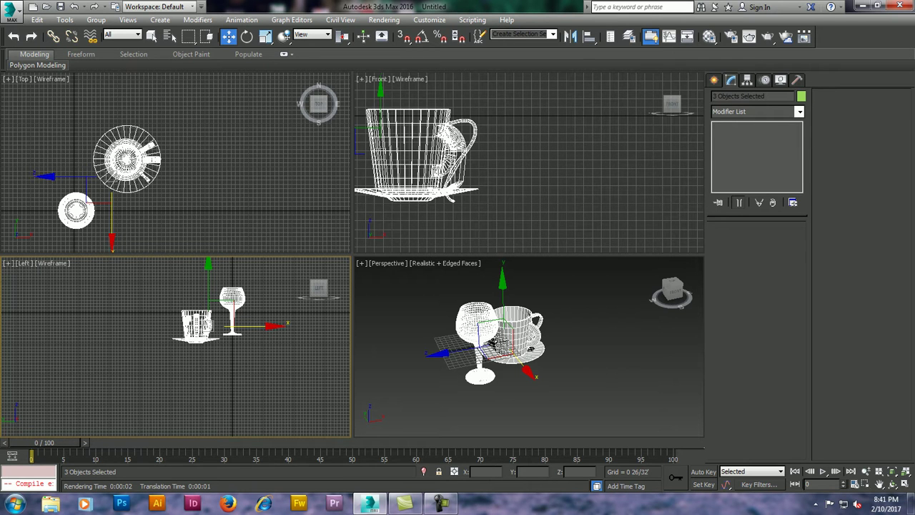
{"action": "key", "text": "shift+q"}
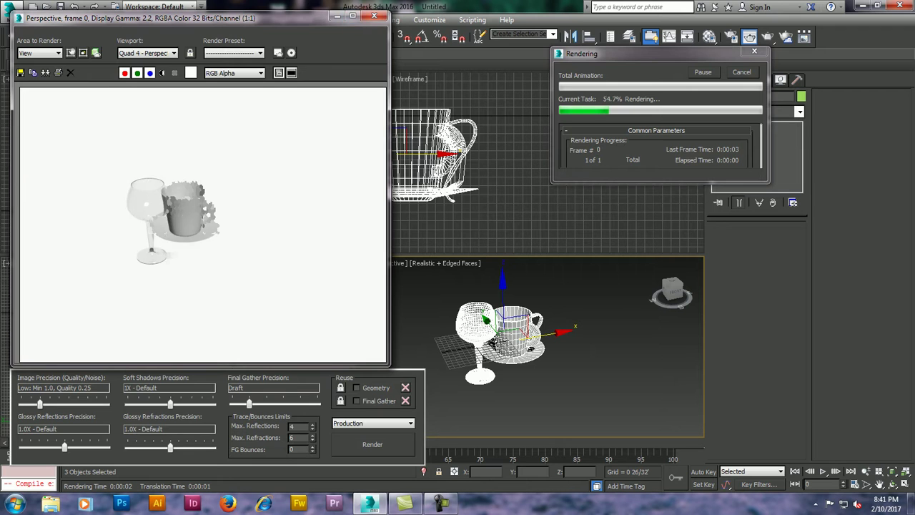
{"action": "left_click", "coordinate": [373, 15]}
{"action": "middle_click_drag", "start_coordinate": [492, 343], "coordinate": [530, 350], "text": "alt"}
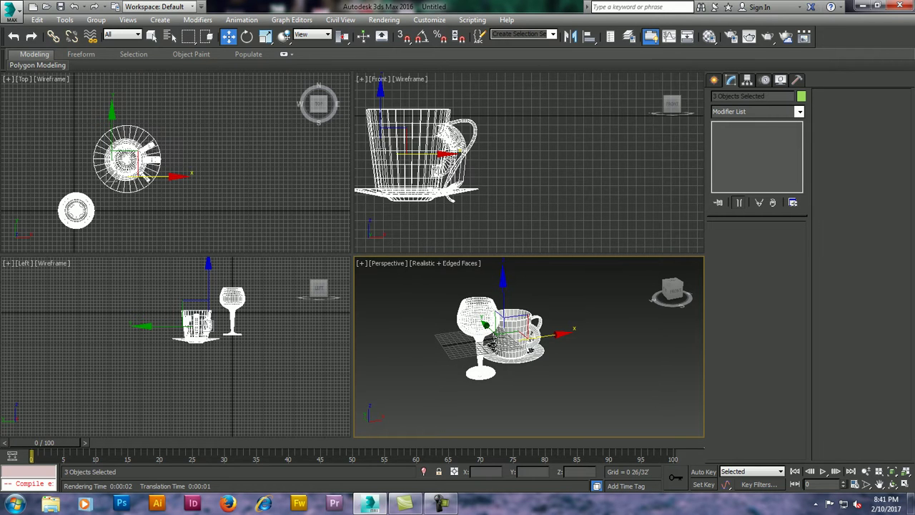
{"action": "left_click", "coordinate": [748, 36]}
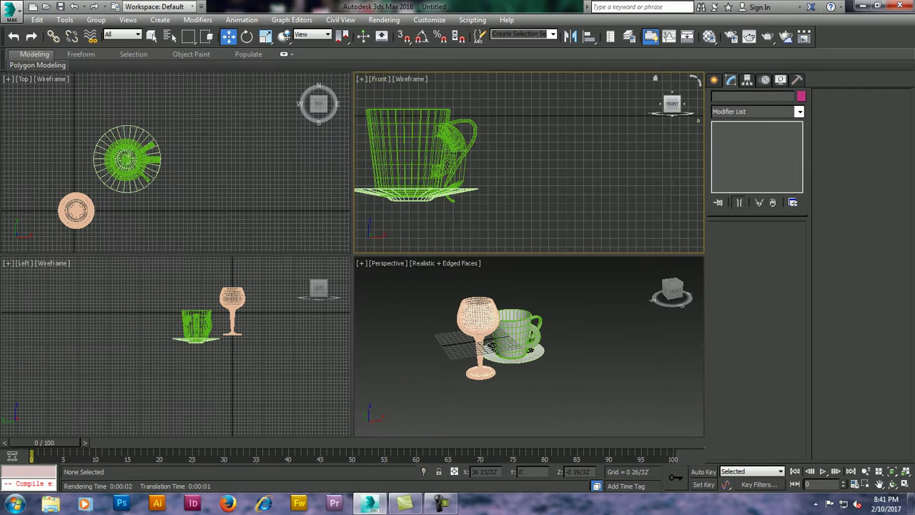
Step: Draw a Standard Primitives plane under the cup and glass in the perspective view
{"action": "left_click", "coordinate": [714, 79]}
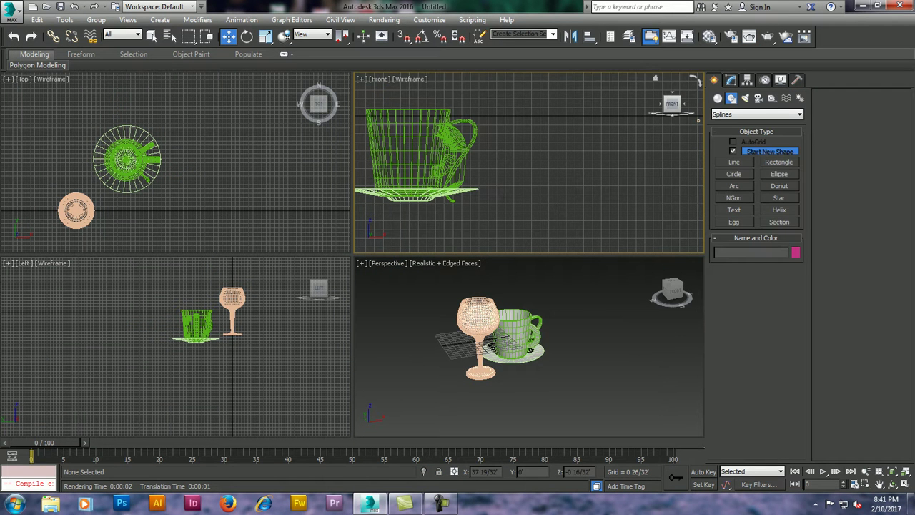
{"action": "left_click", "coordinate": [718, 98]}
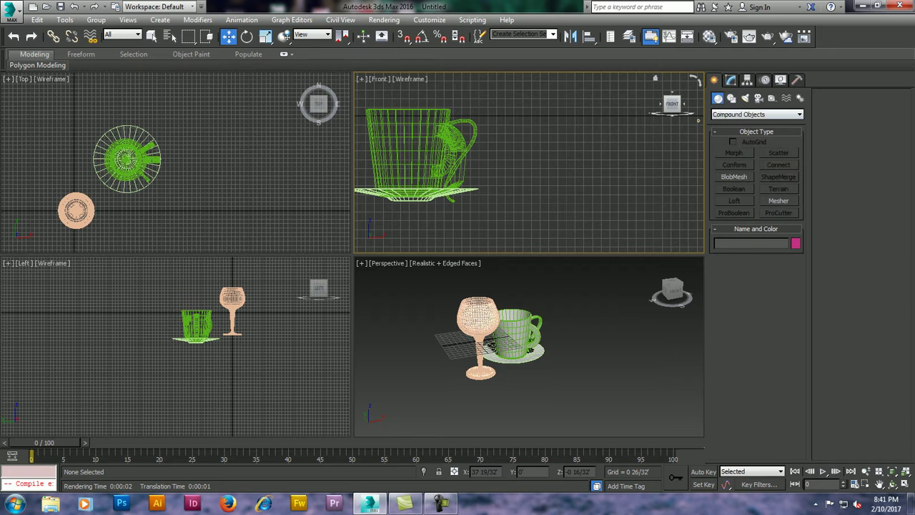
{"action": "left_click", "coordinate": [757, 114]}
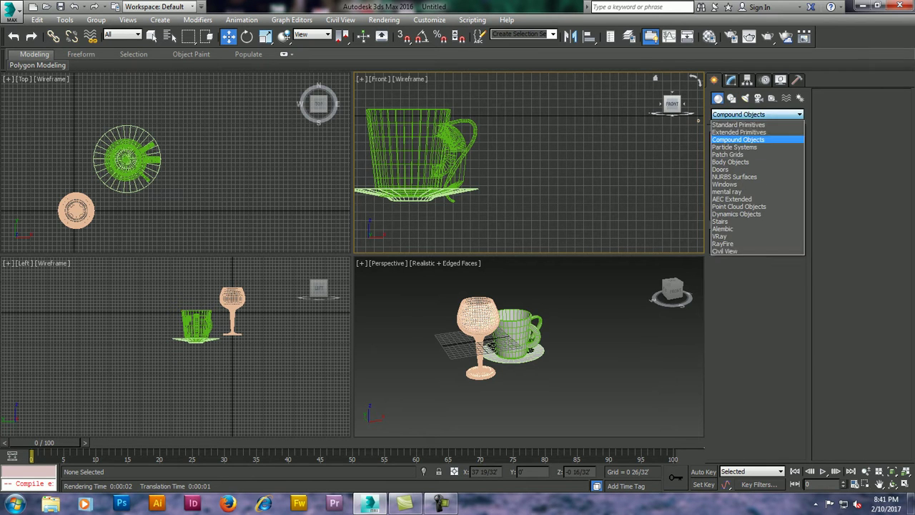
{"action": "left_click", "coordinate": [744, 125]}
{"action": "left_click", "coordinate": [779, 200]}
{"action": "left_click_drag", "start_coordinate": [504, 344], "coordinate": [583, 357]}
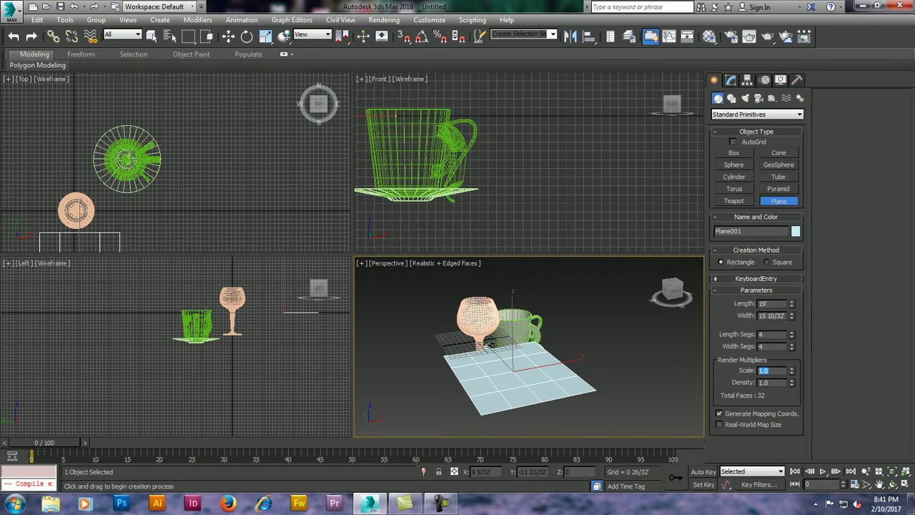
{"action": "type", "text": "1000"}
Step: Set the plane's render scale multiplier to 1000 and render a test image
{"action": "double_click", "coordinate": [768, 370]}
{"action": "key", "text": "Return"}
{"action": "key", "text": "shift+q"}
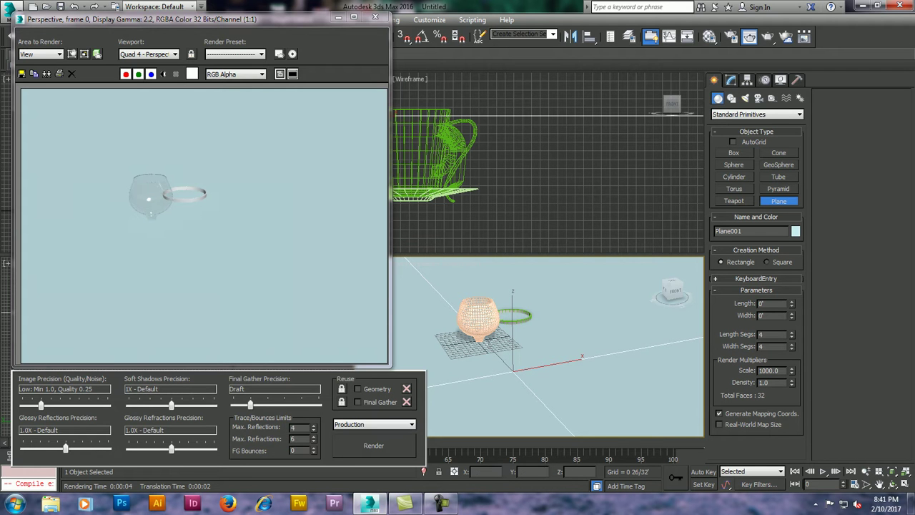
{"action": "left_click", "coordinate": [375, 16]}
Step: Select the cup, saucer and handle and raise them upward
{"action": "right_click", "coordinate": [486, 162]}
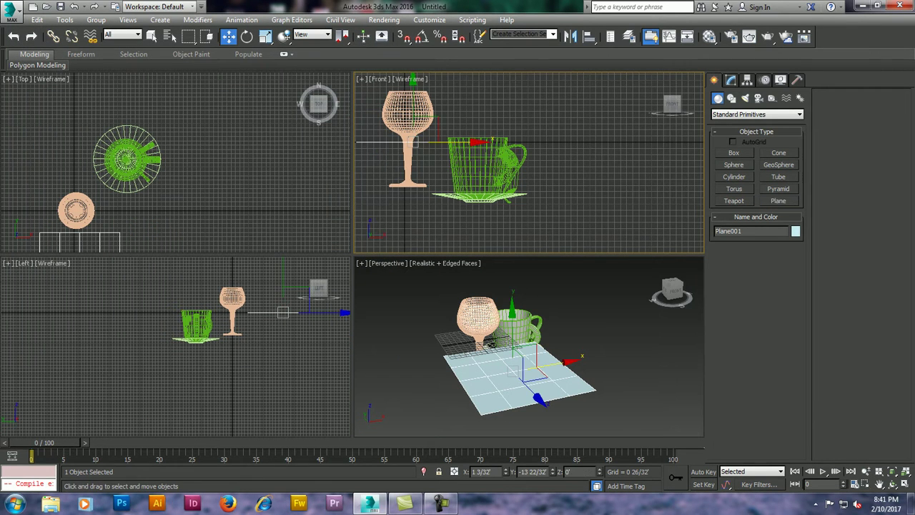
{"action": "left_click_drag", "start_coordinate": [587, 223], "coordinate": [587, 223]}
{"action": "left_click_drag", "start_coordinate": [470, 173], "coordinate": [507, 172]}
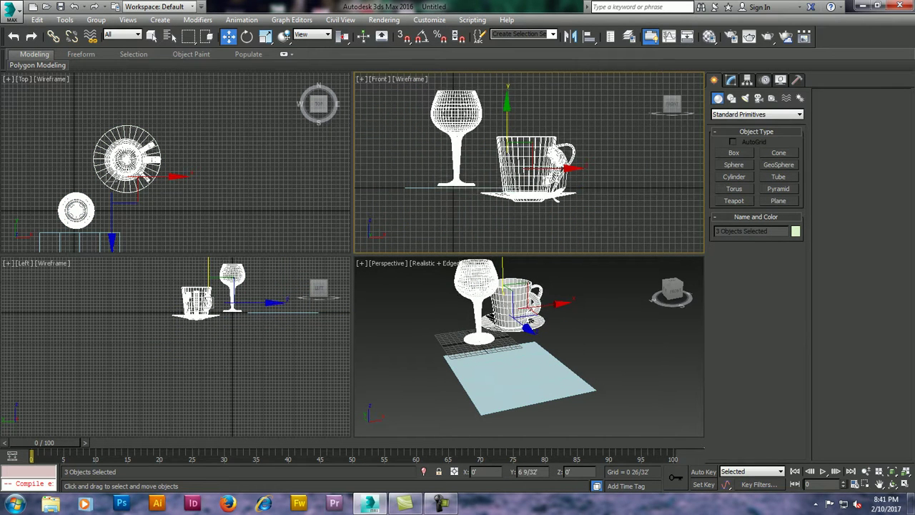
{"action": "left_click_drag", "start_coordinate": [512, 112], "coordinate": [595, 170]}
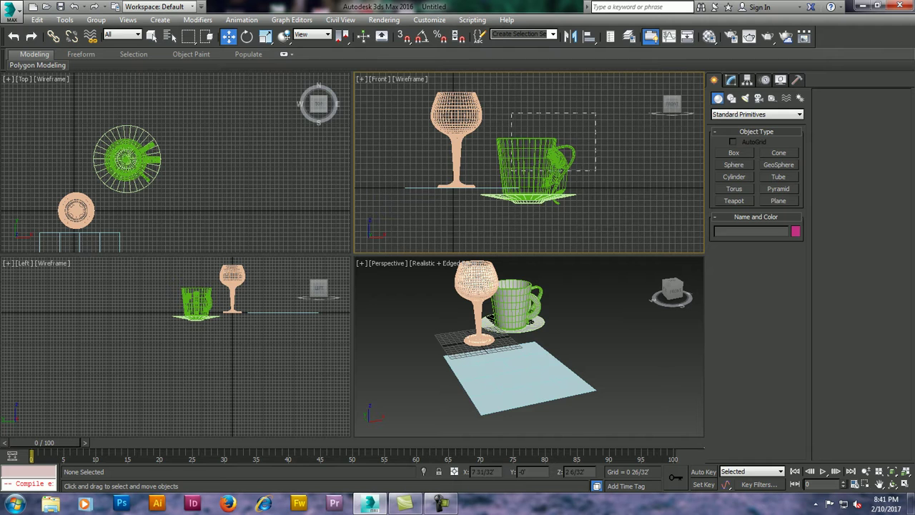
{"action": "left_click_drag", "start_coordinate": [595, 208], "coordinate": [595, 208]}
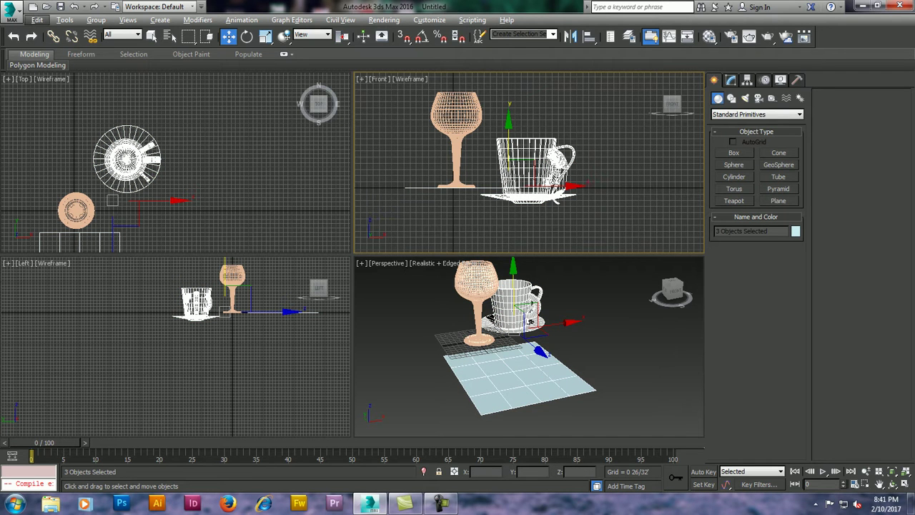
{"action": "left_click_drag", "start_coordinate": [508, 125], "coordinate": [508, 111]}
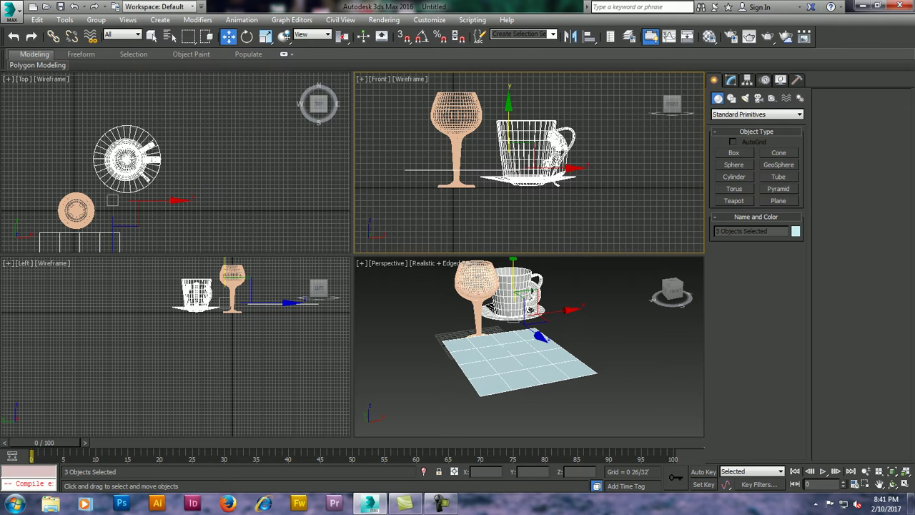
Step: Lower Plane001 beneath the objects and render from a lower angle
{"action": "left_click", "coordinate": [513, 355]}
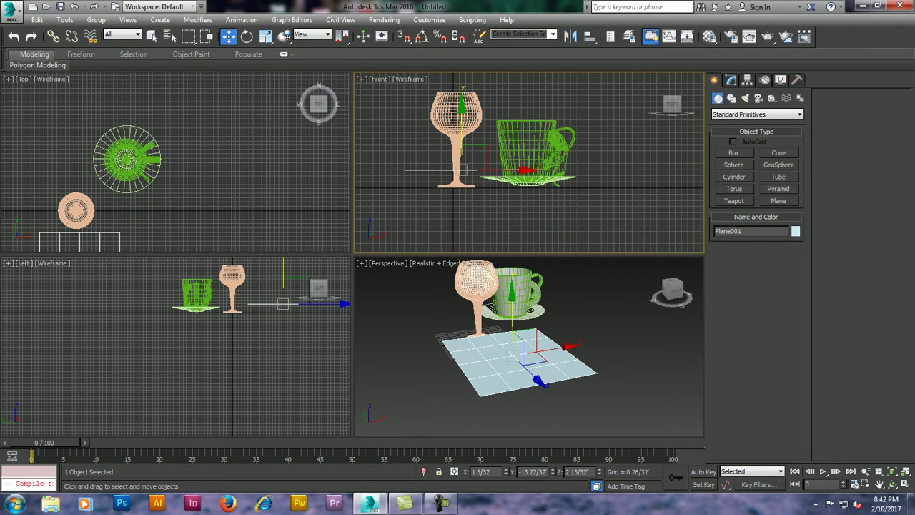
{"action": "left_click_drag", "start_coordinate": [512, 329], "coordinate": [513, 347]}
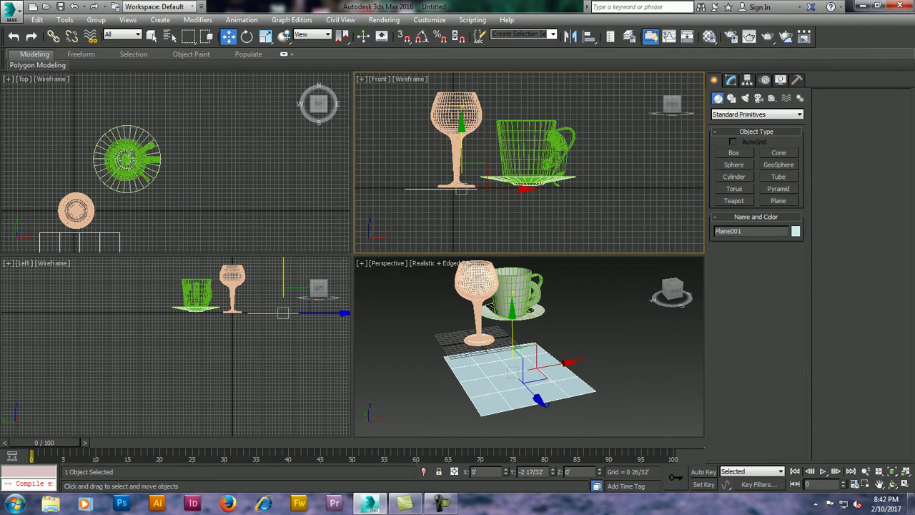
{"action": "left_click", "coordinate": [514, 386]}
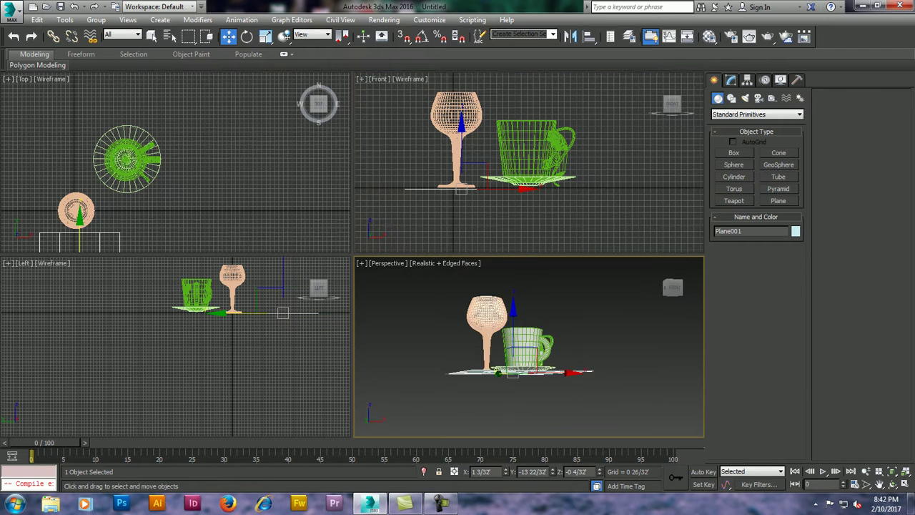
{"action": "scroll", "coordinate": [519, 377], "scroll_direction": "up", "scroll_amount": 1}
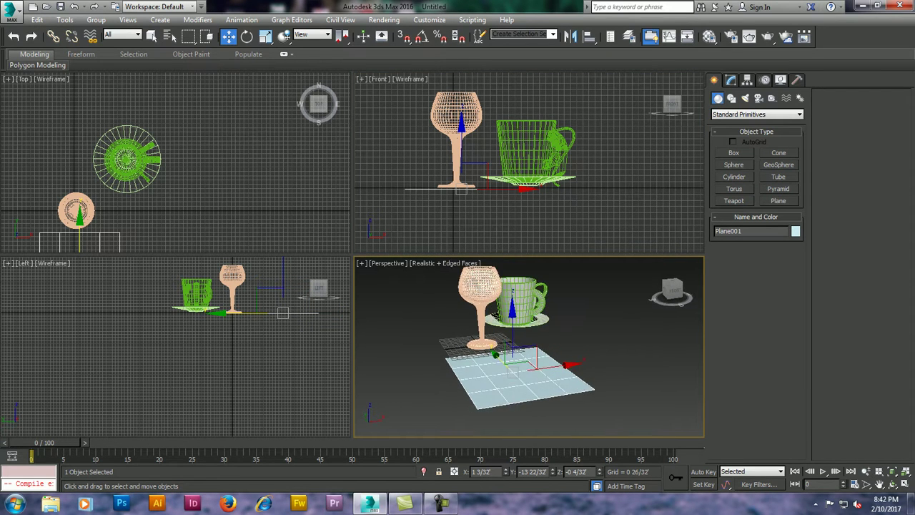
{"action": "middle_click_drag", "start_coordinate": [519, 377], "coordinate": [515, 328], "text": "alt"}
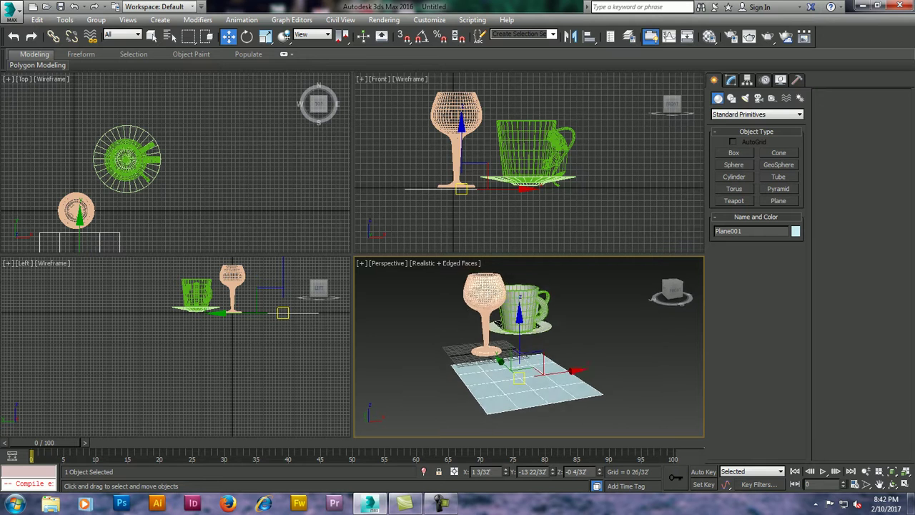
{"action": "key", "text": "shift+q"}
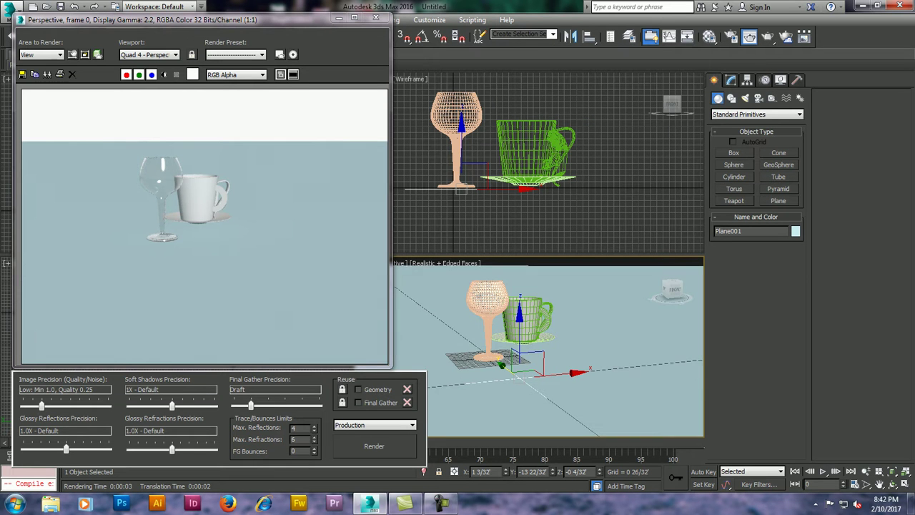
Step: Move the cup and saucer left together, just behind the wine glass
{"action": "left_click", "coordinate": [377, 17]}
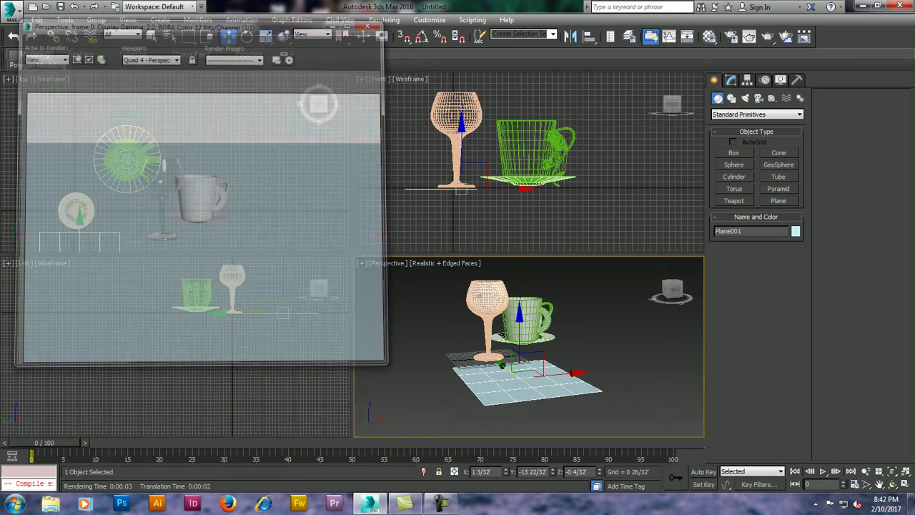
{"action": "left_click", "coordinate": [556, 180]}
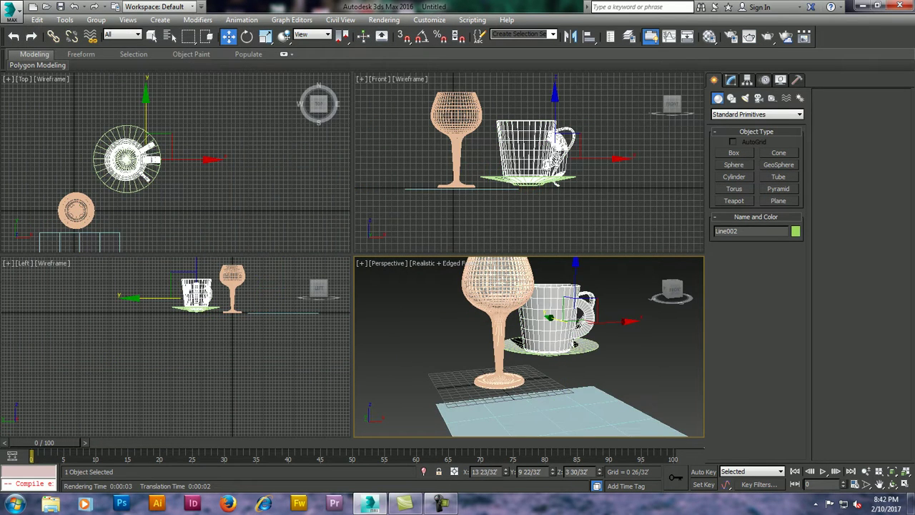
{"action": "left_click", "coordinate": [555, 180], "text": "ctrl"}
{"action": "left_click_drag", "start_coordinate": [556, 180], "coordinate": [524, 182]}
Step: Render the new arrangement from a higher perspective angle
{"action": "middle_click_drag", "start_coordinate": [543, 346], "coordinate": [543, 379], "text": "alt"}
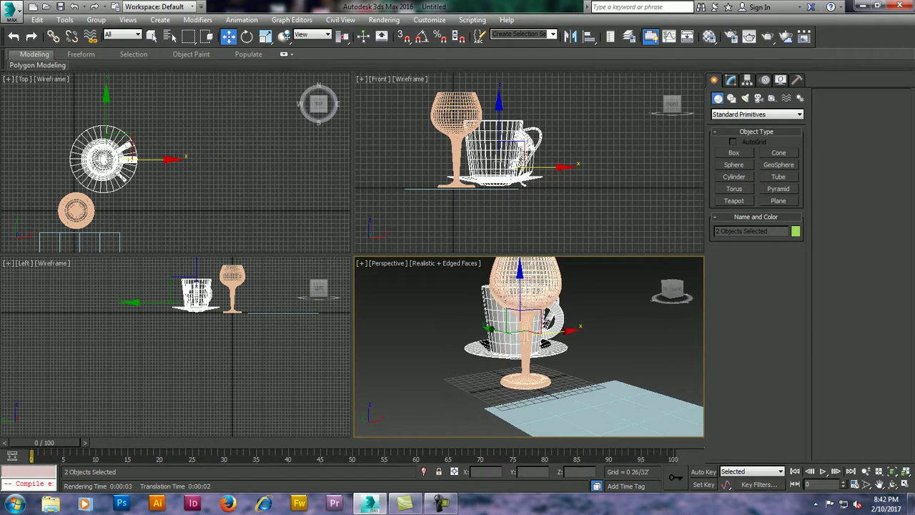
{"action": "left_click", "coordinate": [748, 36]}
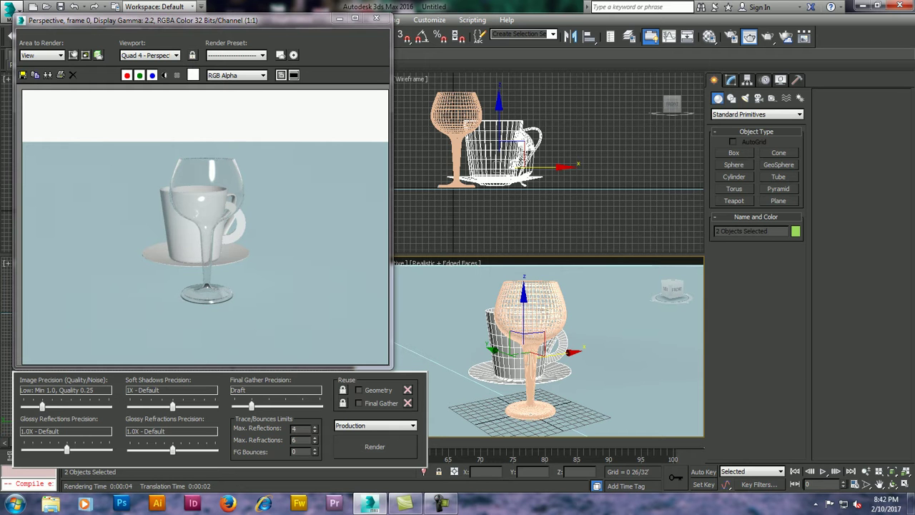
{"action": "left_click", "coordinate": [376, 18]}
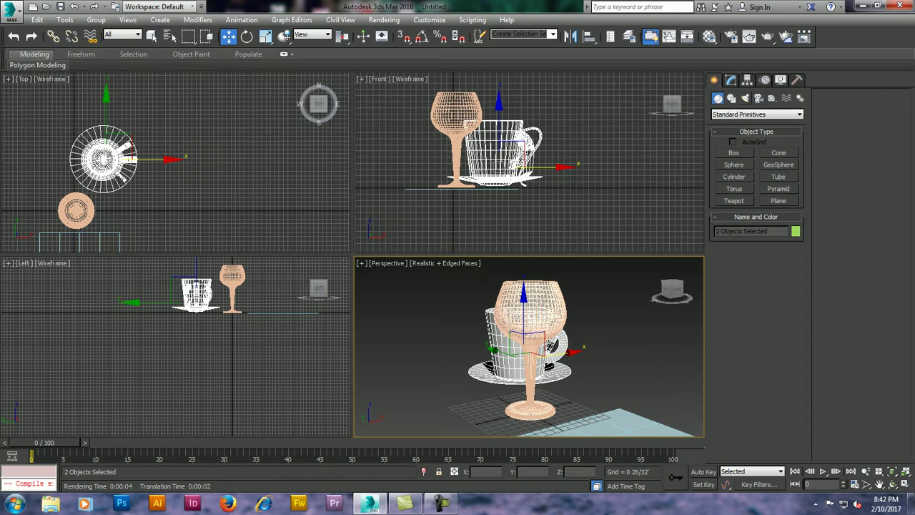
{"action": "left_click", "coordinate": [745, 98]}
Step: Place a Standard Omni light in the front view and raise it above the objects
{"action": "left_click", "coordinate": [756, 115]}
{"action": "left_click", "coordinate": [751, 128]}
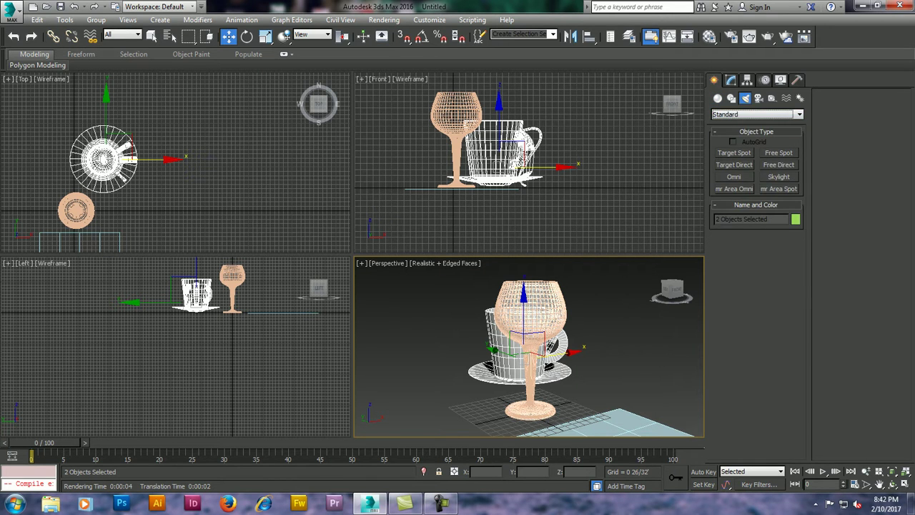
{"action": "left_click", "coordinate": [734, 177]}
{"action": "left_click", "coordinate": [508, 187]}
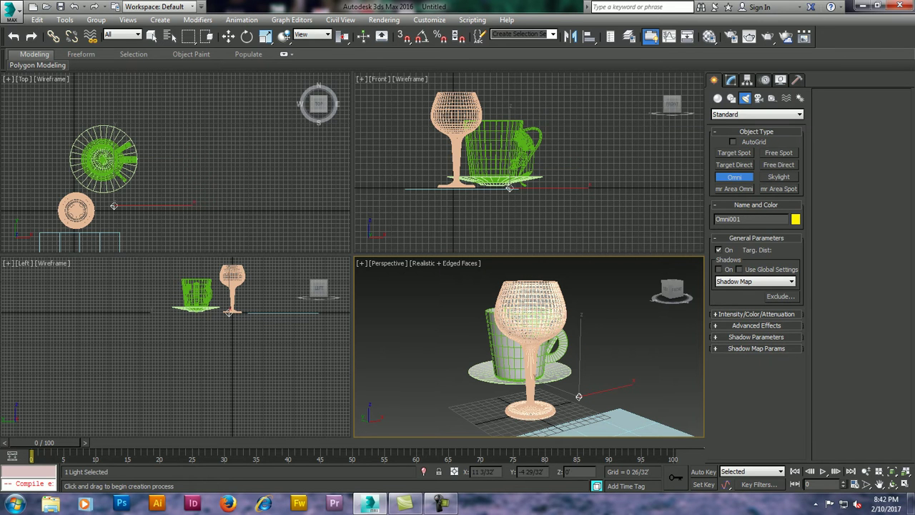
{"action": "key", "text": "w"}
{"action": "left_click_drag", "start_coordinate": [509, 188], "coordinate": [510, 102]}
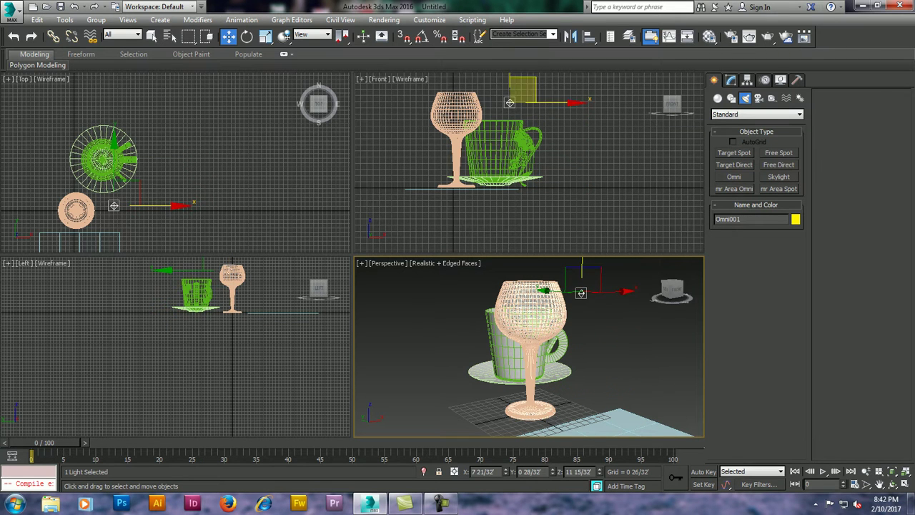
{"action": "left_click_drag", "start_coordinate": [581, 293], "coordinate": [626, 297]}
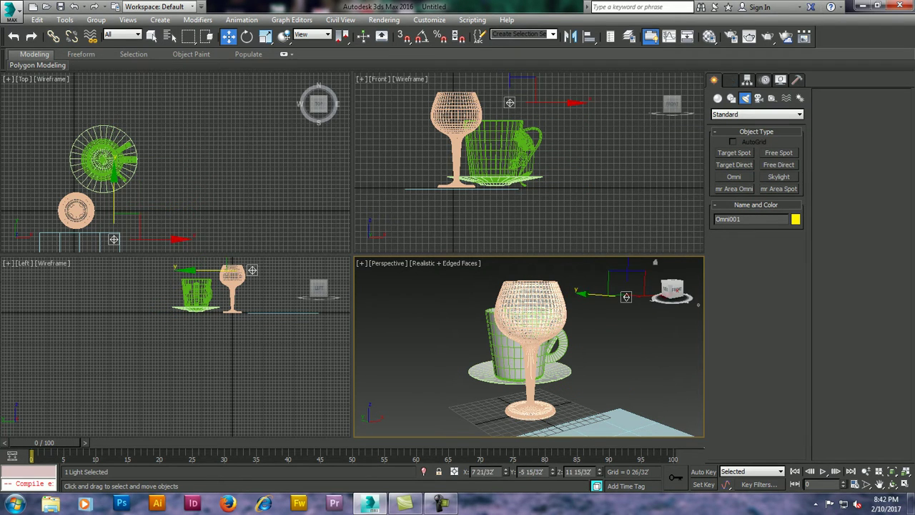
Step: Render a test image showing the Omni001 lighting
{"action": "left_click", "coordinate": [730, 79]}
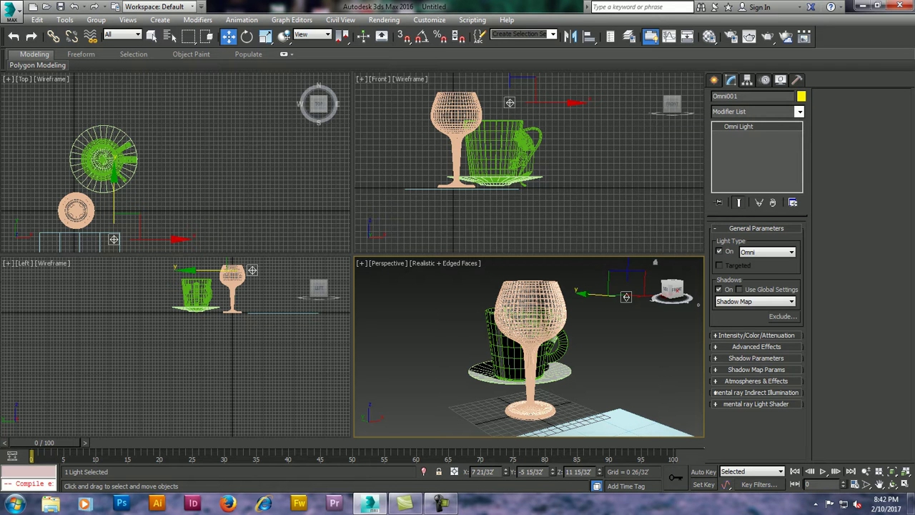
{"action": "left_click", "coordinate": [614, 336]}
{"action": "left_click", "coordinate": [785, 36]}
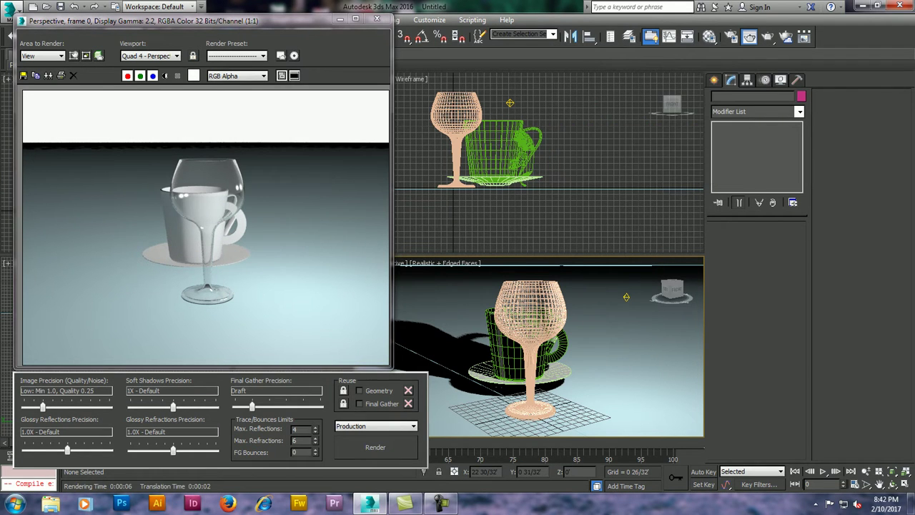
{"action": "left_click", "coordinate": [377, 19]}
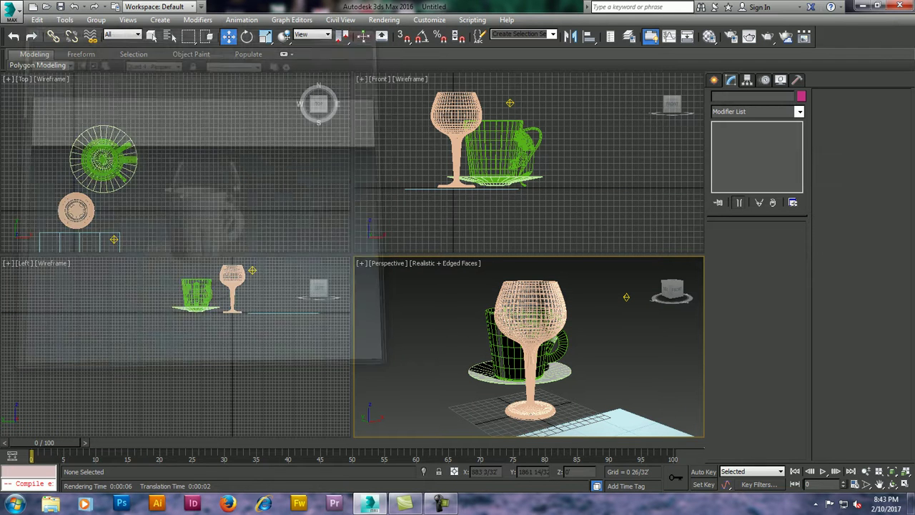
Step: Draw an upright backdrop plane in the front view and push it behind the mug and glass
{"action": "left_click", "coordinate": [714, 79]}
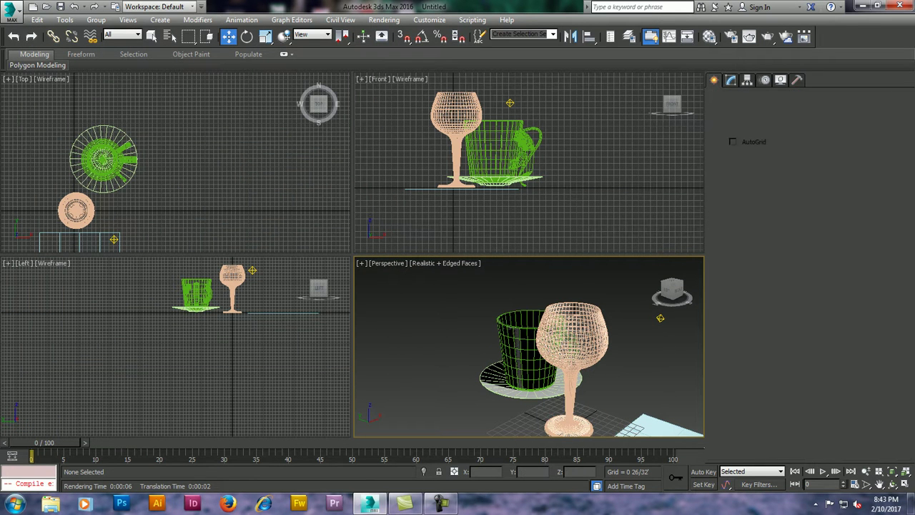
{"action": "left_click", "coordinate": [718, 98]}
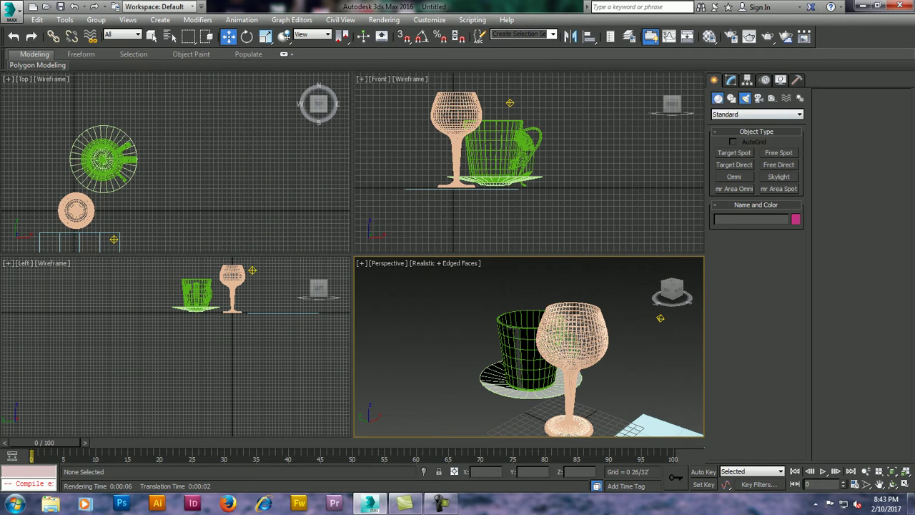
{"action": "left_click", "coordinate": [779, 200]}
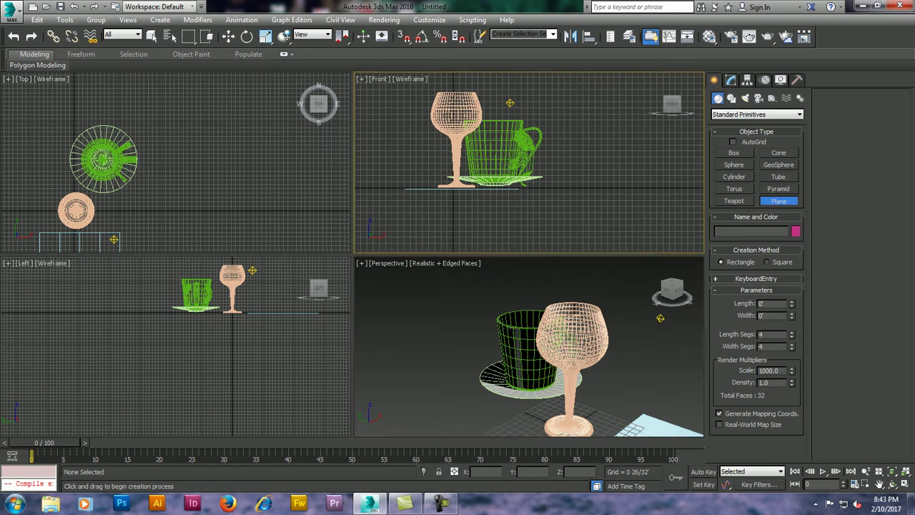
{"action": "scroll", "coordinate": [407, 189], "scroll_direction": "down", "scroll_amount": 2}
{"action": "mouse_move", "coordinate": [393, 99]}
{"action": "left_mouse_down"}
{"action": "mouse_move", "coordinate": [444, 169]}
{"action": "mouse_move", "coordinate": [534, 203]}
{"action": "left_mouse_up"}
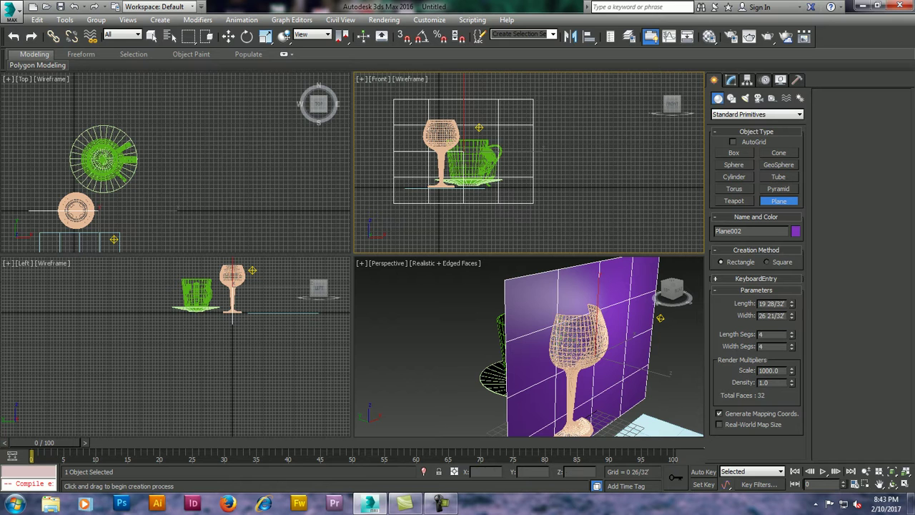
{"action": "key", "text": "w"}
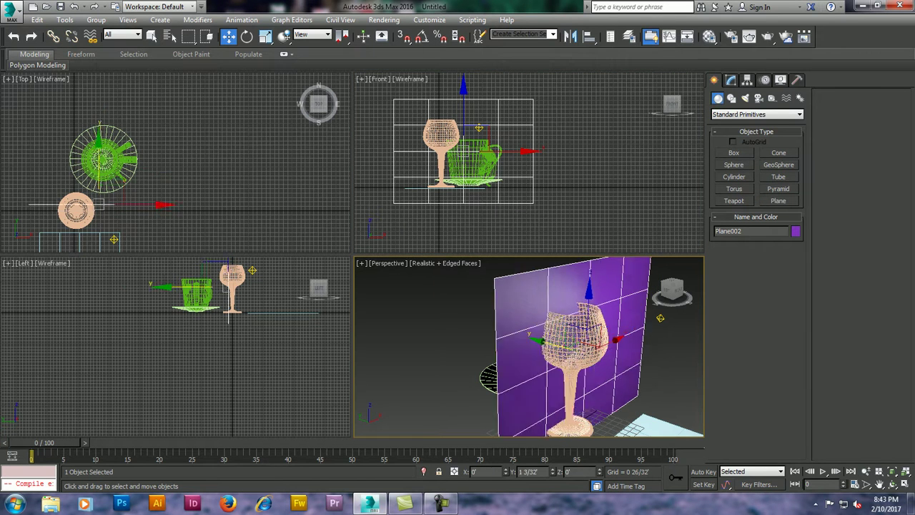
{"action": "middle_click_drag", "start_coordinate": [501, 343], "coordinate": [558, 343], "text": "alt"}
{"action": "left_click_drag", "start_coordinate": [464, 319], "coordinate": [459, 317]}
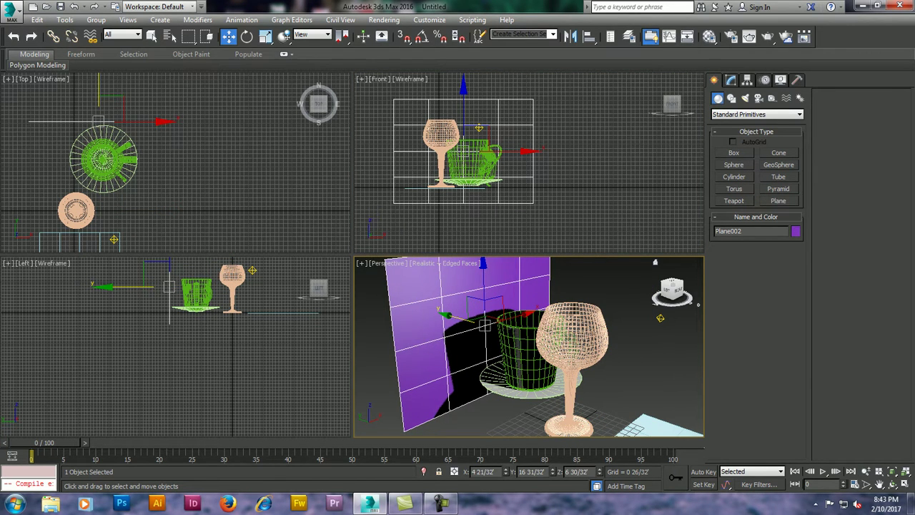
Step: Colour the backdrop plane white and render the scene
{"action": "left_click", "coordinate": [796, 231]}
{"action": "left_click", "coordinate": [558, 277]}
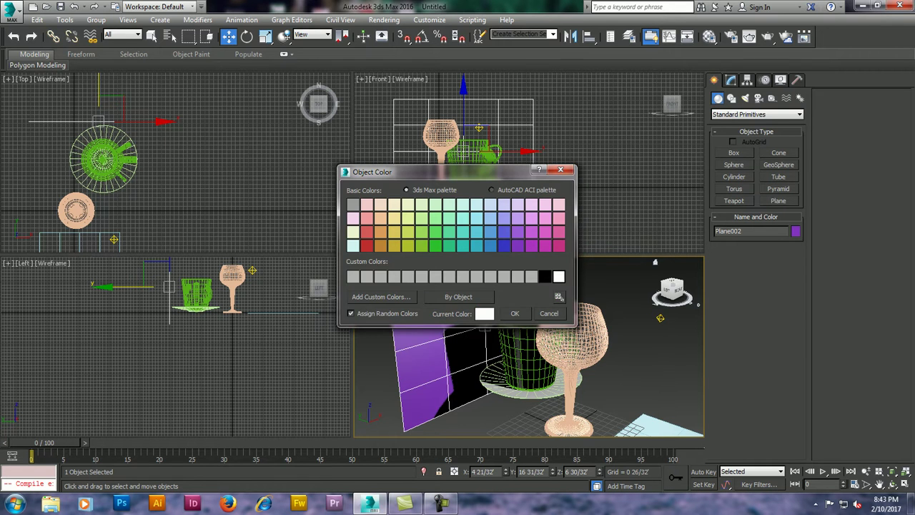
{"action": "left_click", "coordinate": [515, 313]}
{"action": "middle_click_drag", "start_coordinate": [529, 343], "coordinate": [543, 336], "text": "alt"}
{"action": "left_click", "coordinate": [749, 36]}
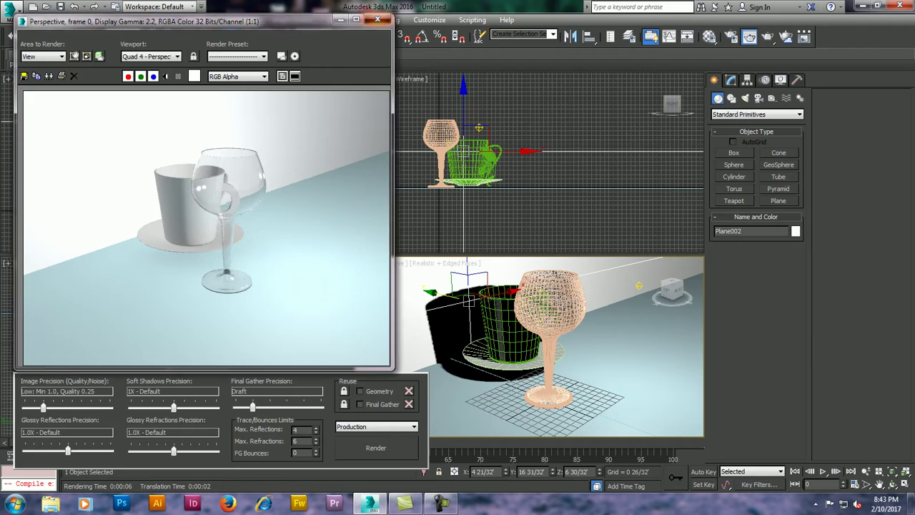
{"action": "left_click", "coordinate": [378, 20]}
{"action": "scroll", "coordinate": [464, 164], "scroll_direction": "up", "scroll_amount": 3}
{"action": "scroll", "coordinate": [463, 163], "scroll_direction": "up", "scroll_amount": 2}
Step: Lower the cup slightly along Z in the Front view
{"action": "scroll", "coordinate": [439, 204], "scroll_direction": "up", "scroll_amount": 2}
{"action": "scroll", "coordinate": [440, 204], "scroll_direction": "up", "scroll_amount": 1}
{"action": "left_click", "coordinate": [443, 200]}
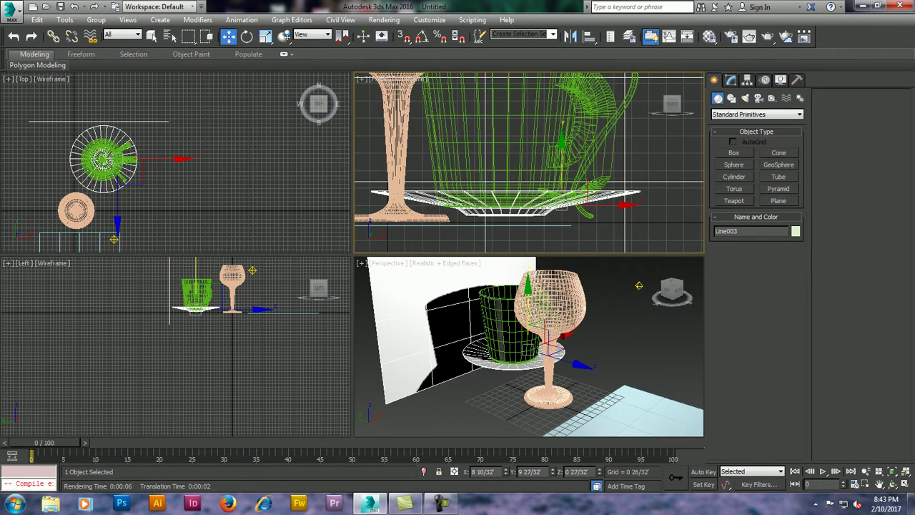
{"action": "left_click", "coordinate": [515, 143]}
{"action": "middle_click_drag", "start_coordinate": [514, 143], "coordinate": [519, 159]}
{"action": "left_click_drag", "start_coordinate": [584, 136], "coordinate": [585, 145]}
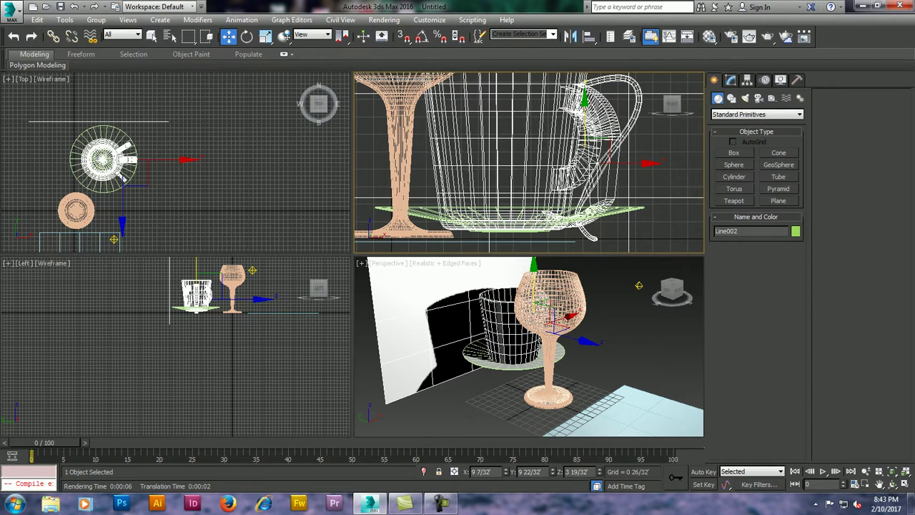
Step: Lower the saucer along Z so it sits properly
{"action": "left_click", "coordinate": [593, 212]}
{"action": "left_click", "coordinate": [617, 121]}
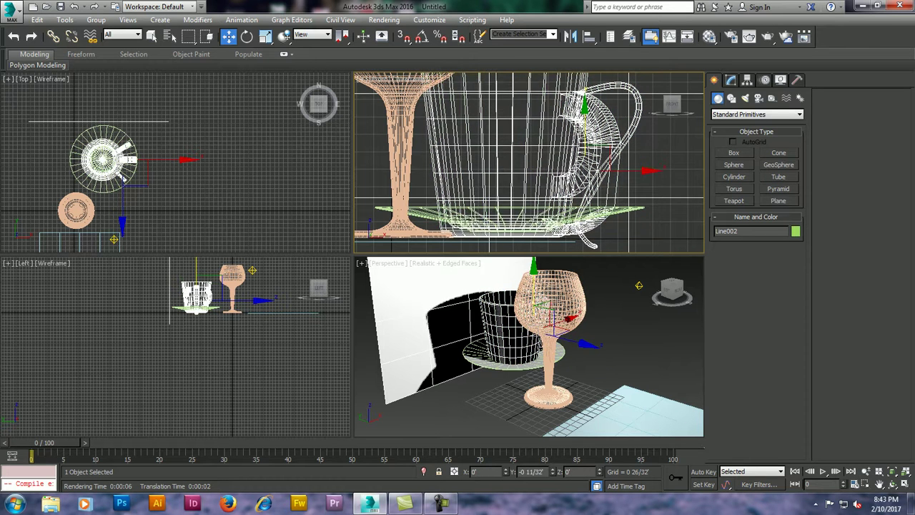
{"action": "left_click", "coordinate": [593, 211]}
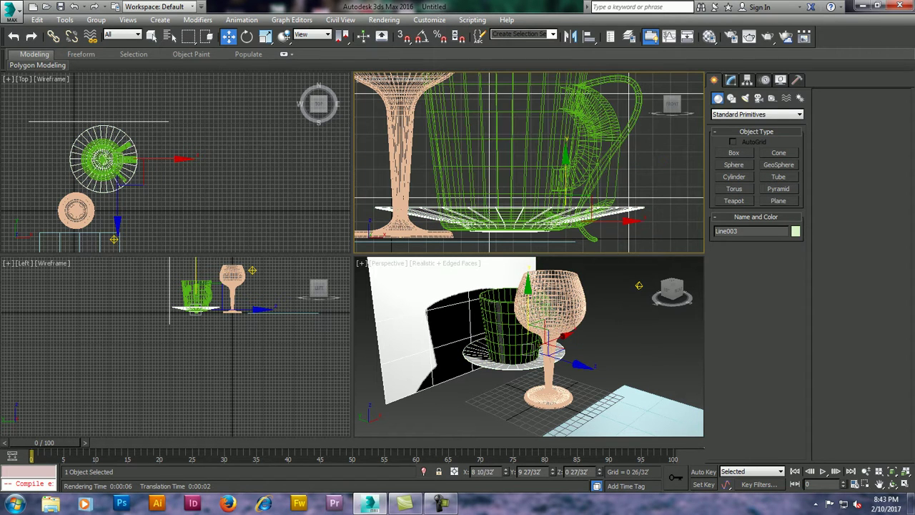
{"action": "left_click_drag", "start_coordinate": [593, 215], "coordinate": [594, 226]}
Step: Lower the wine glass slightly and render the scene again with Shift+Q
{"action": "left_click", "coordinate": [398, 165]}
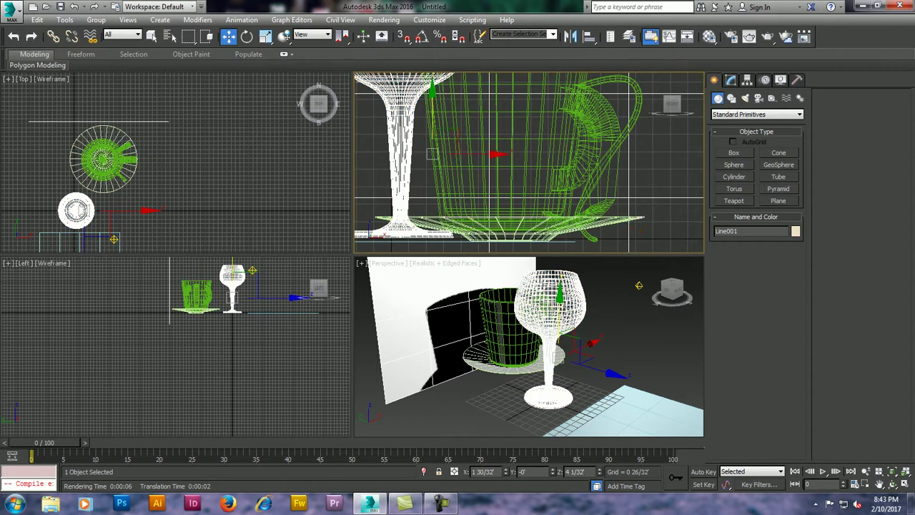
{"action": "middle_click_drag", "start_coordinate": [430, 163], "coordinate": [502, 163]}
{"action": "left_click_drag", "start_coordinate": [501, 108], "coordinate": [500, 114]}
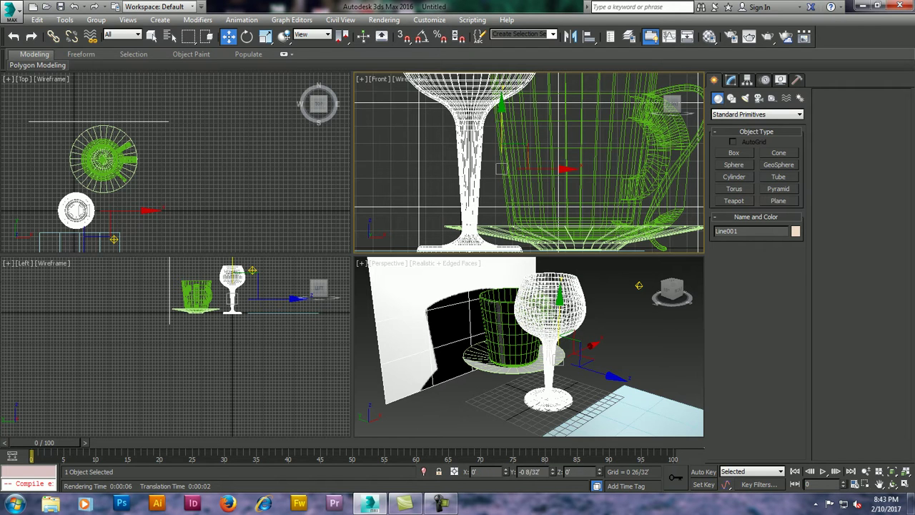
{"action": "key", "text": "shift+q"}
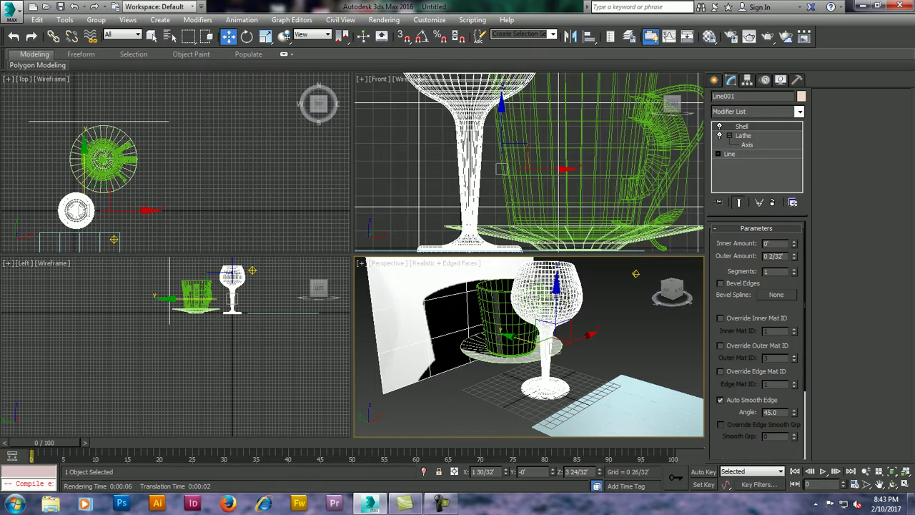
{"action": "left_click", "coordinate": [635, 273]}
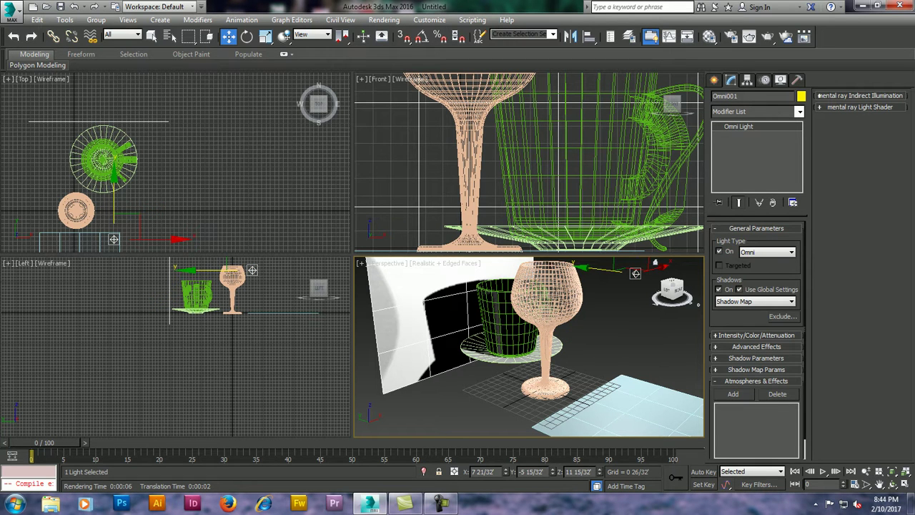
Step: Move Omni001 along X in the Top view, then render the Perspective view again
{"action": "middle_click_drag", "start_coordinate": [655, 262], "coordinate": [579, 277], "text": "alt"}
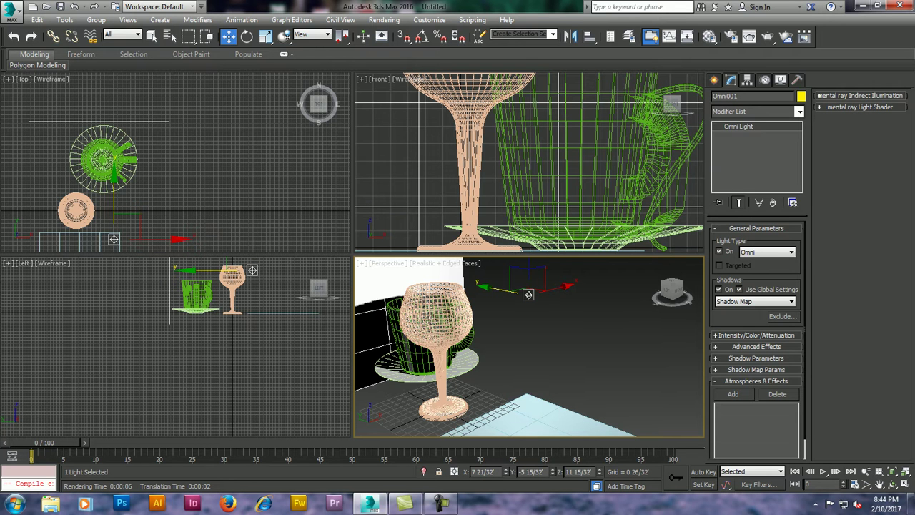
{"action": "middle_click_drag", "start_coordinate": [143, 185], "coordinate": [224, 144]}
{"action": "mouse_move", "coordinate": [214, 196]}
{"action": "left_mouse_down"}
{"action": "mouse_move", "coordinate": [190, 195]}
{"action": "mouse_move", "coordinate": [170, 238]}
{"action": "left_mouse_up"}
{"action": "right_click", "coordinate": [544, 343]}
{"action": "left_click", "coordinate": [748, 35]}
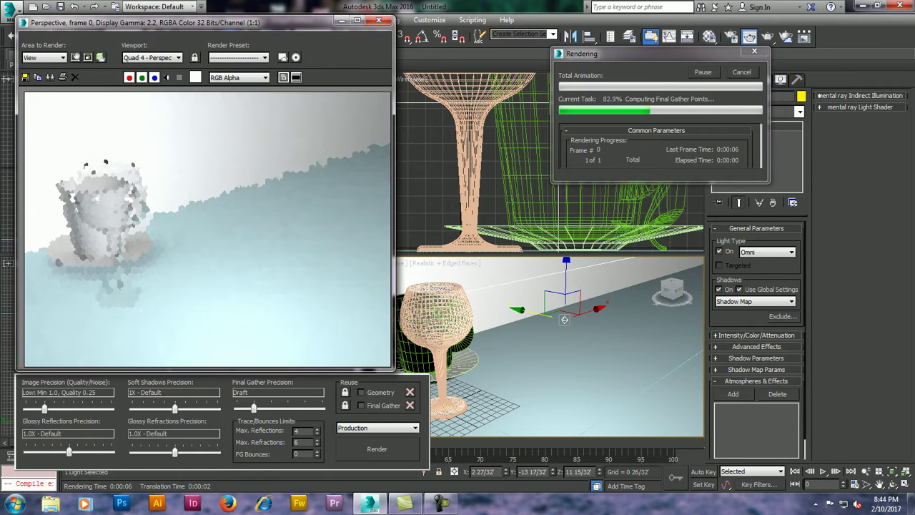